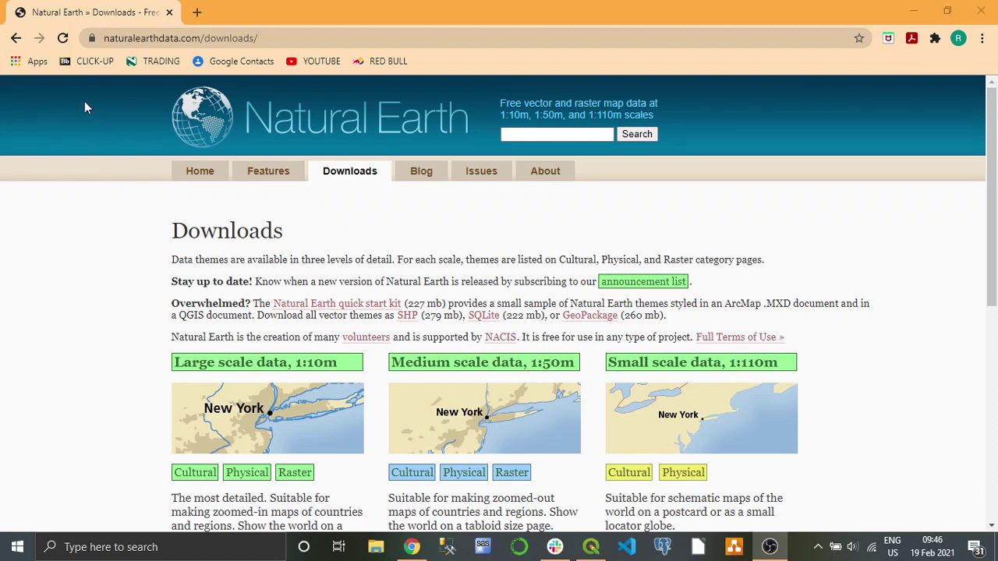
Review the Natural Earth downloads page address and the GeoPackage download link
drag(104, 37, 261, 38)
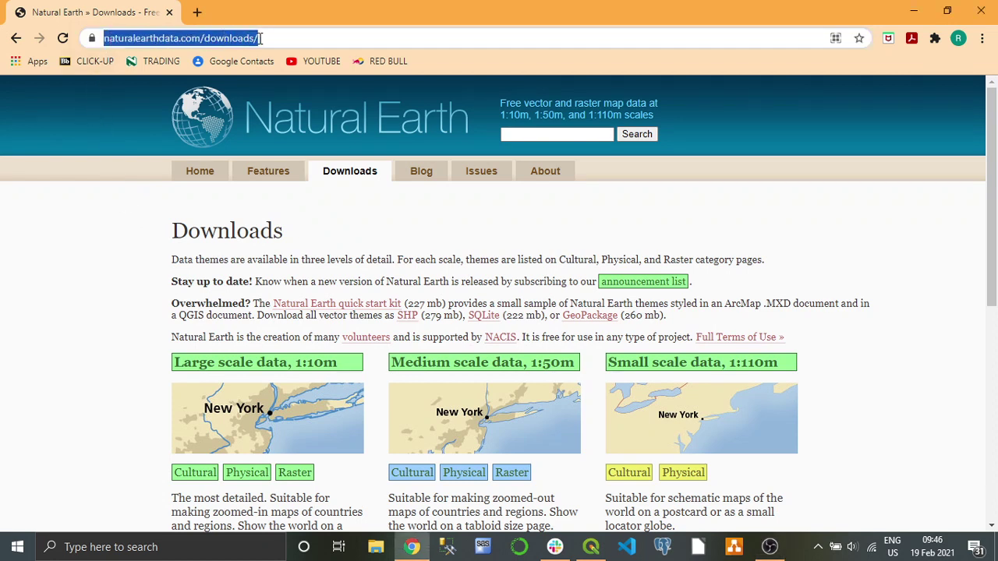
click(698, 207)
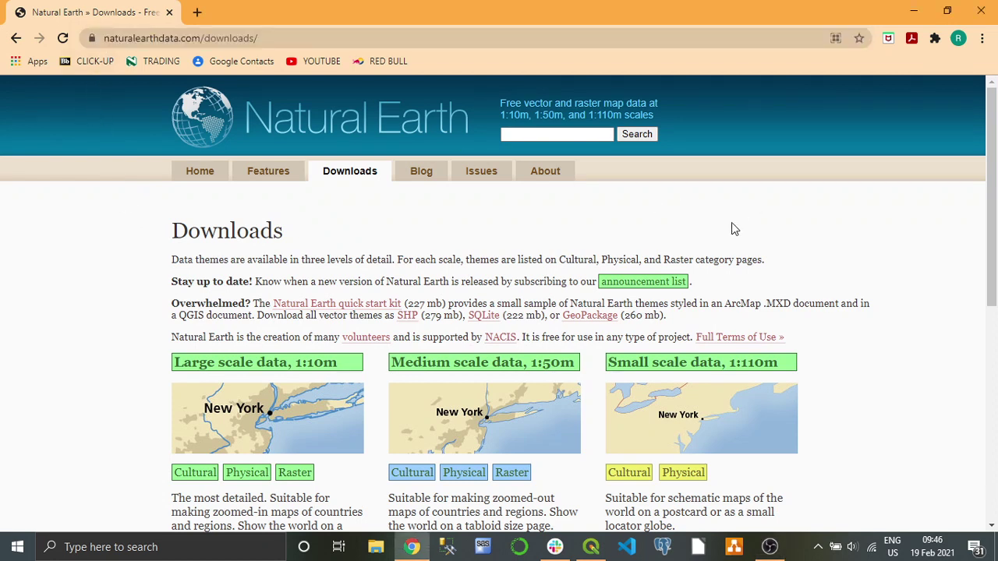
right_click(593, 315)
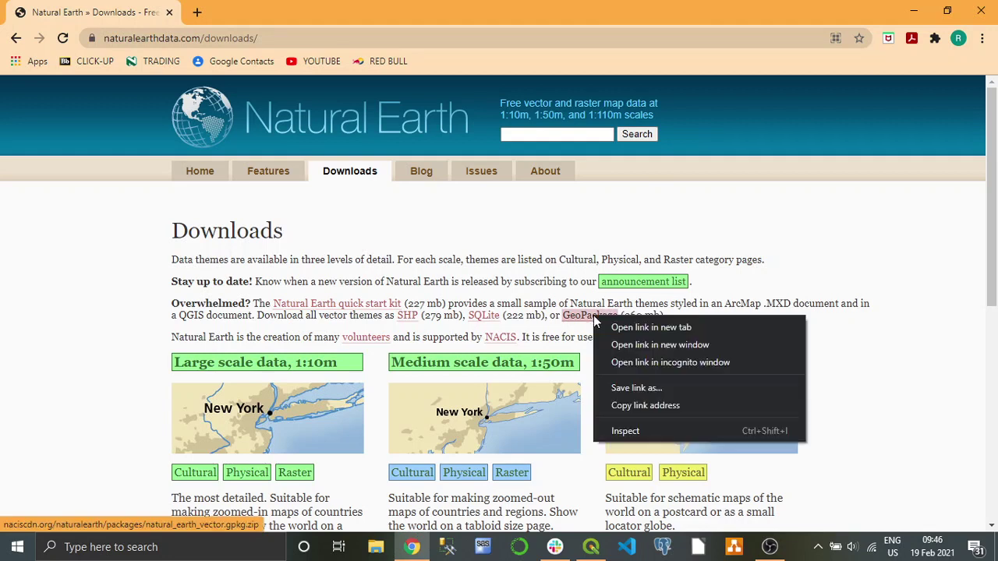
click(787, 251)
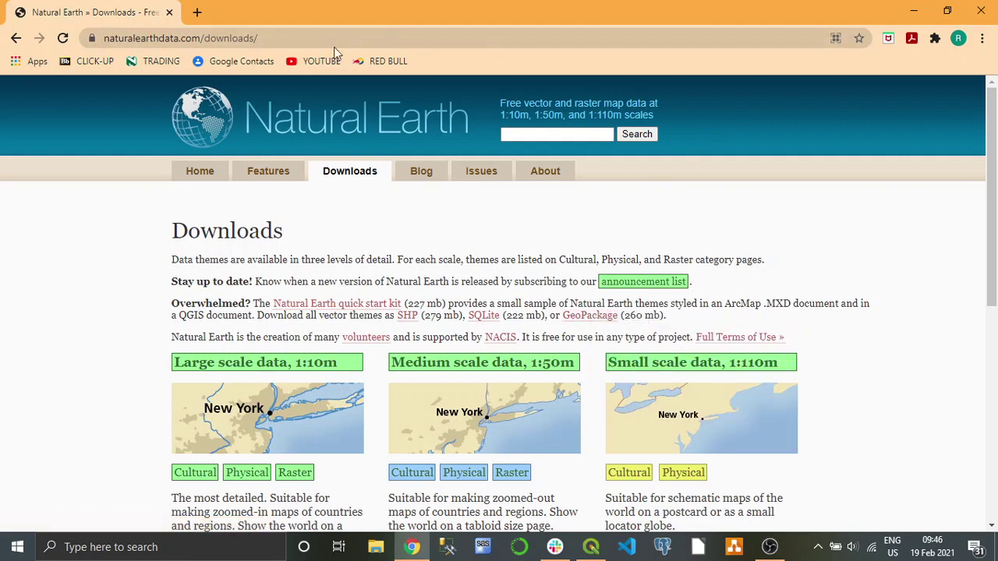
Switch to QGIS and load natural_earth_vector.gpkg from the natural_earth_vector.gpkg packages folder into the project, bringing up its vector layer selection
click(591, 548)
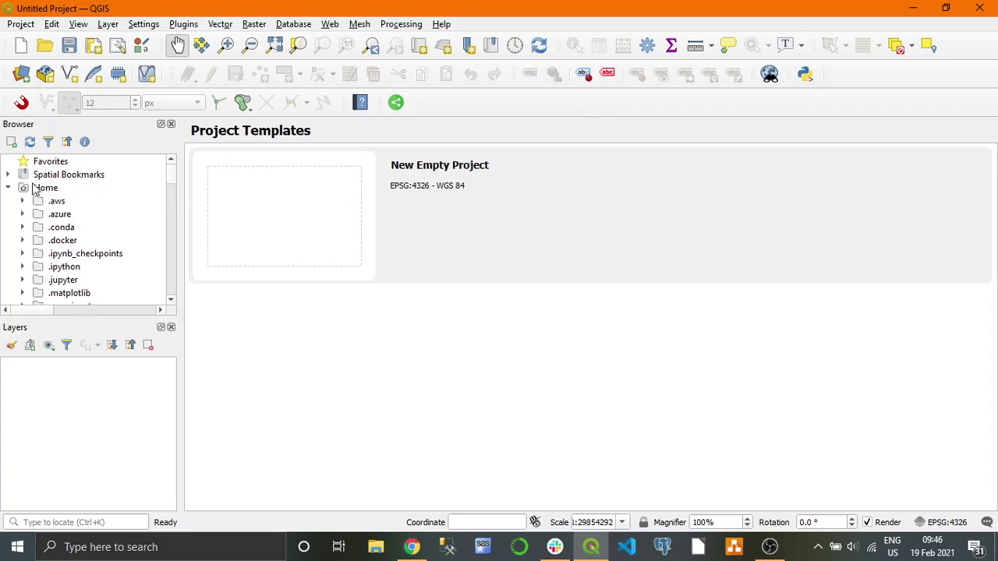
scroll(171, 181, down, 20)
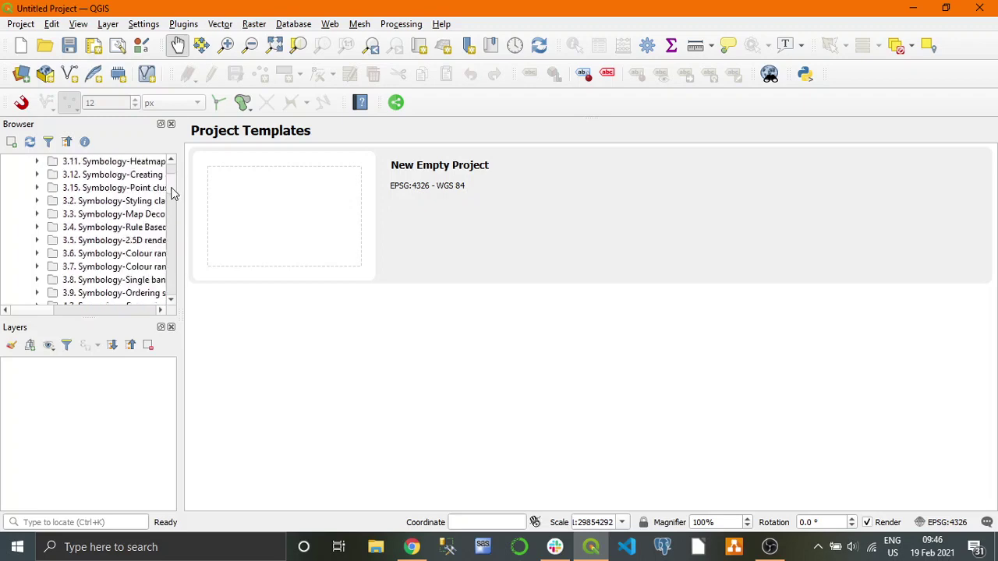
scroll(174, 200, up, 4)
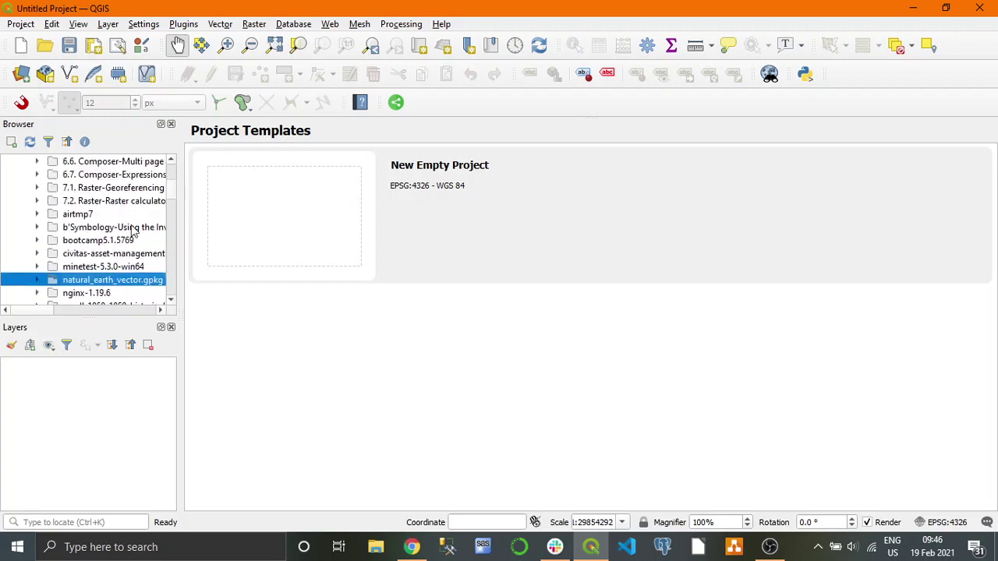
click(37, 280)
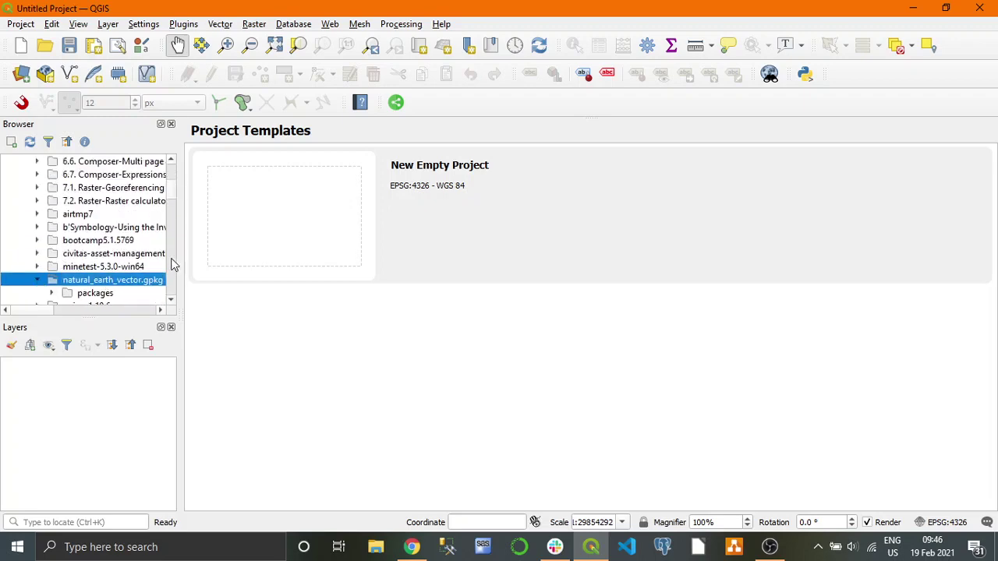
click(53, 294)
click(174, 300)
click(106, 266)
drag(104, 280, 520, 302)
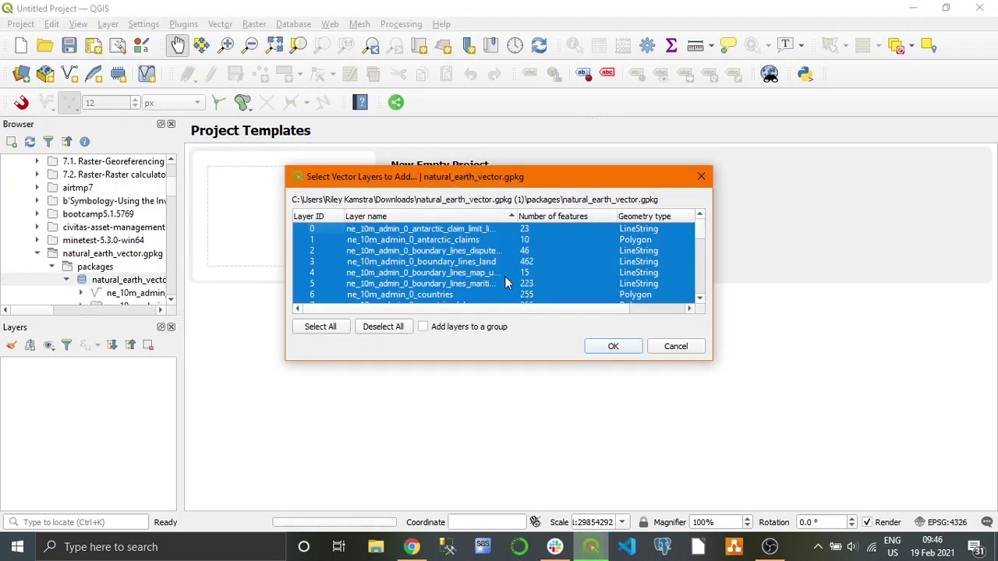
Clear the default selection of all layers and select ne_10m_admin_0_boundary_lines_land for loading
click(480, 229)
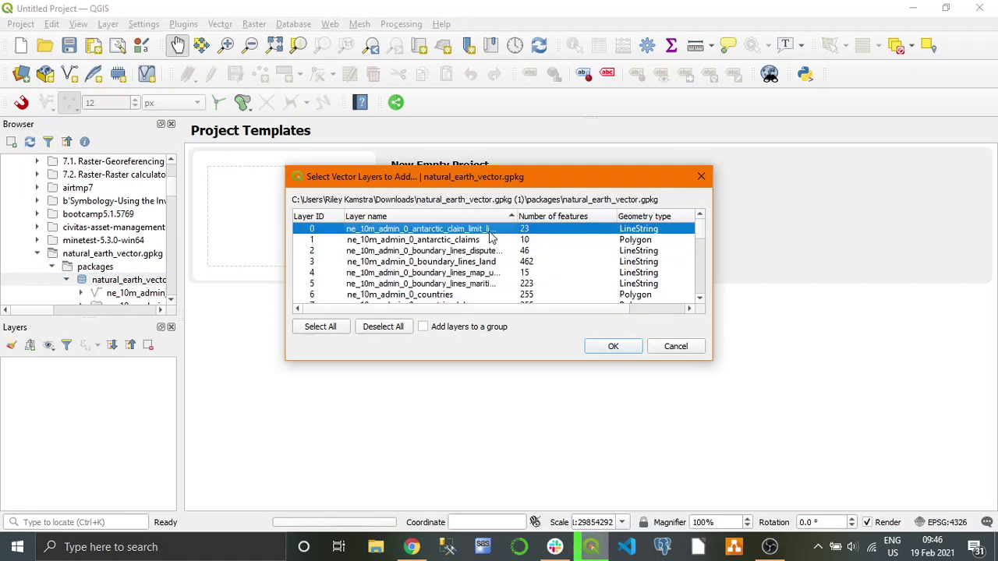
mouse_move(704, 229)
mouse_down()
mouse_move(697, 296)
mouse_move(699, 220)
mouse_up()
click(487, 262)
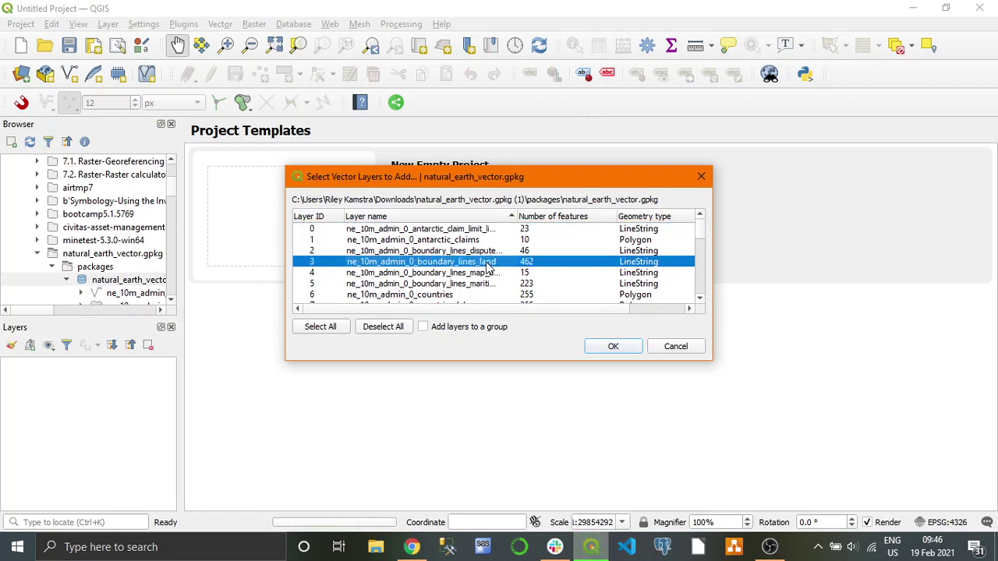
Include the ne_10m_admin_1_states_provinces polygon layer in the selection of layers to load
click(700, 301)
click(700, 300)
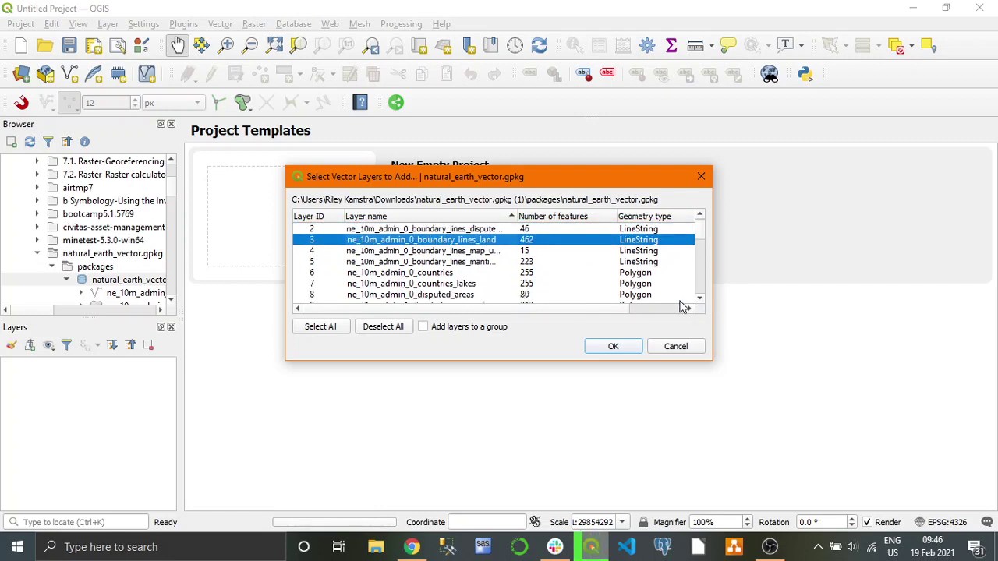
click(700, 300)
click(700, 300)
click(701, 300)
click(700, 300)
click(700, 300)
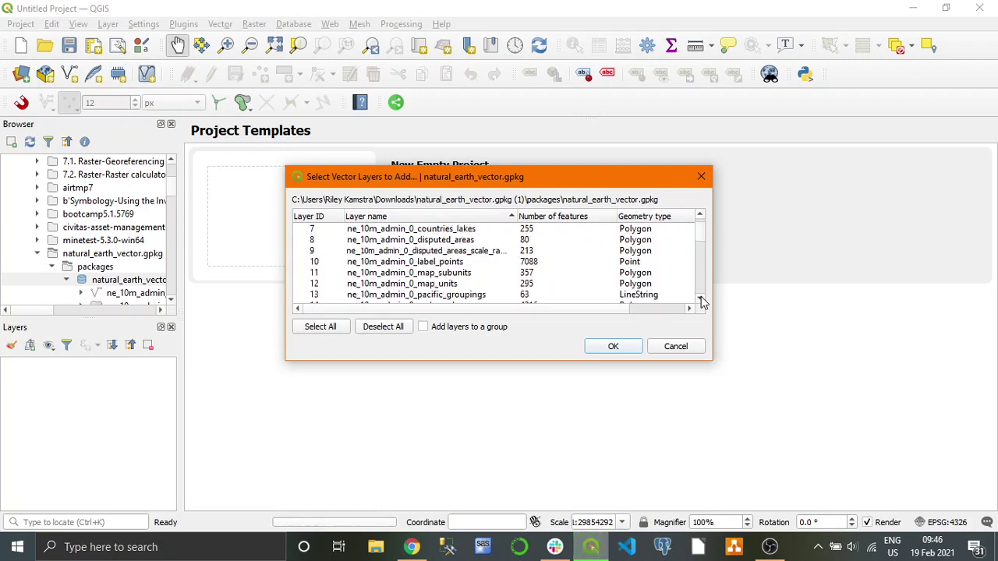
click(700, 301)
click(701, 300)
click(700, 301)
click(700, 300)
click(700, 300)
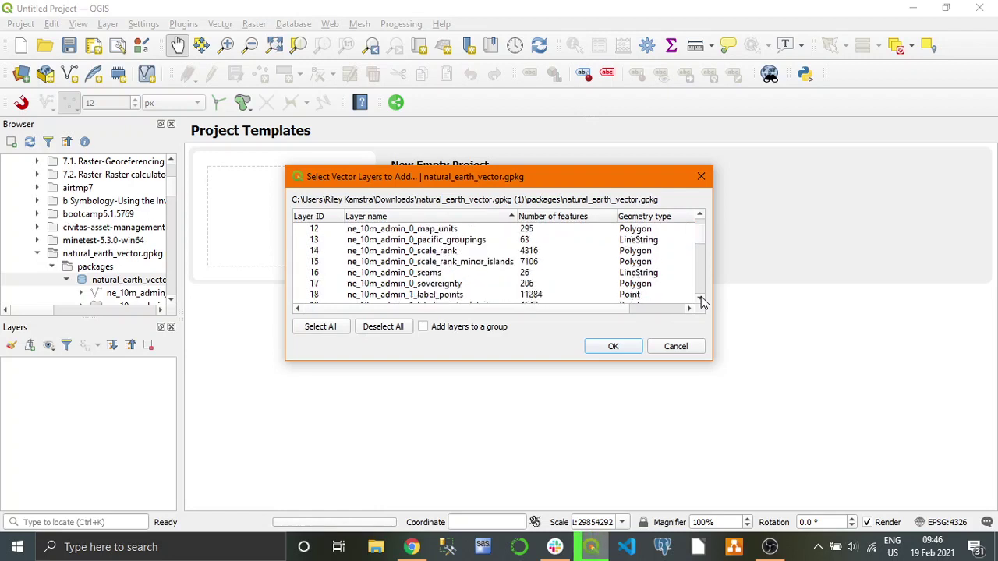
click(700, 300)
click(700, 300)
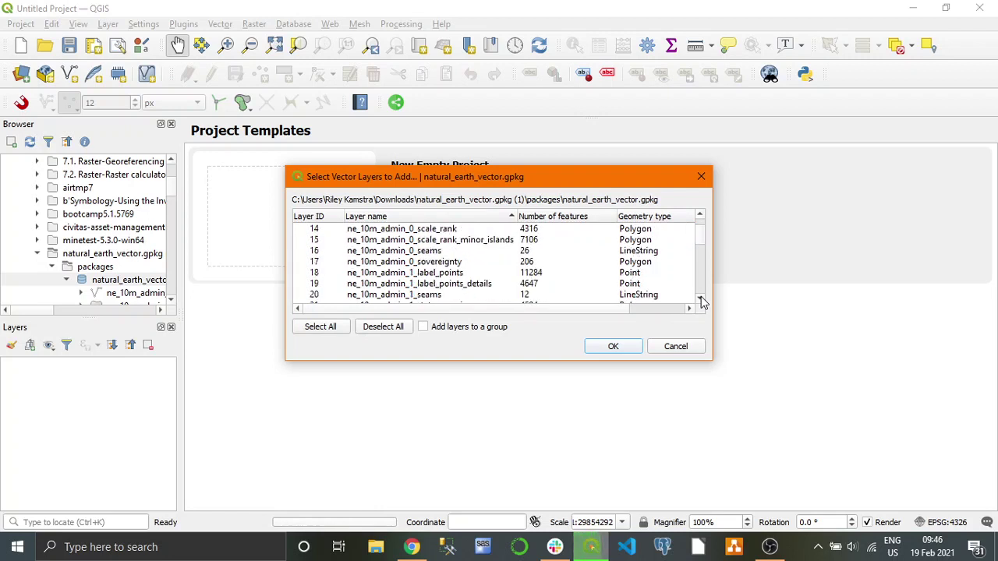
click(700, 300)
click(700, 300)
click(700, 300)
click(701, 300)
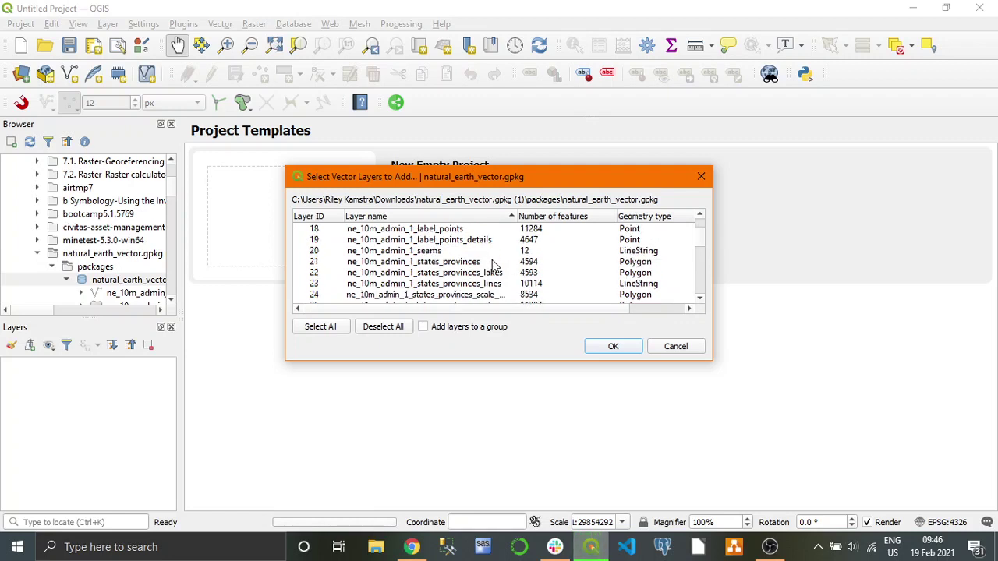
click(465, 263)
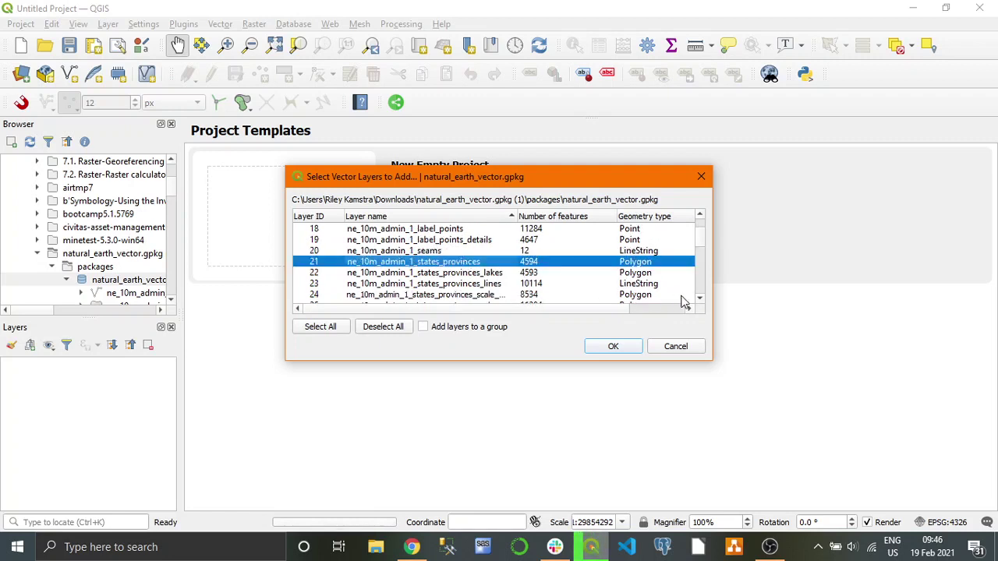
Include the ne_10m_airports and ne_10m_coastline layers in the selection of layers to load
click(699, 299)
click(700, 299)
click(699, 300)
click(699, 300)
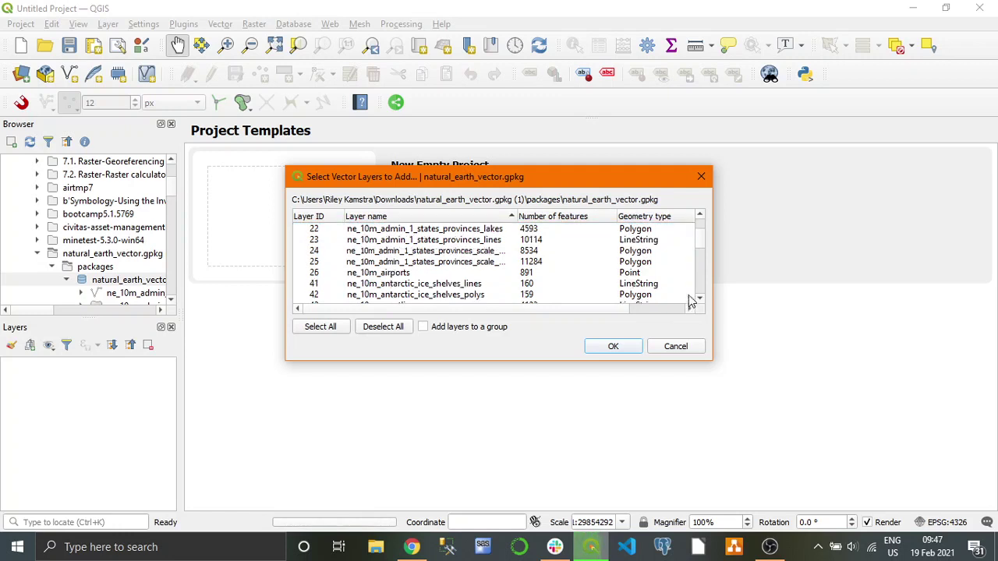
click(408, 272)
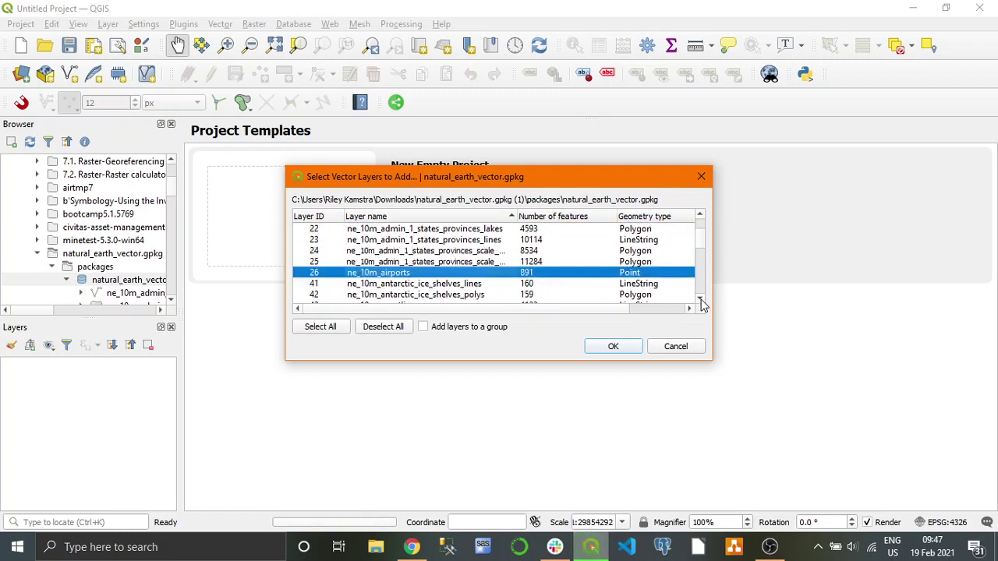
click(700, 301)
click(701, 301)
click(700, 301)
ctrl+click(439, 273)
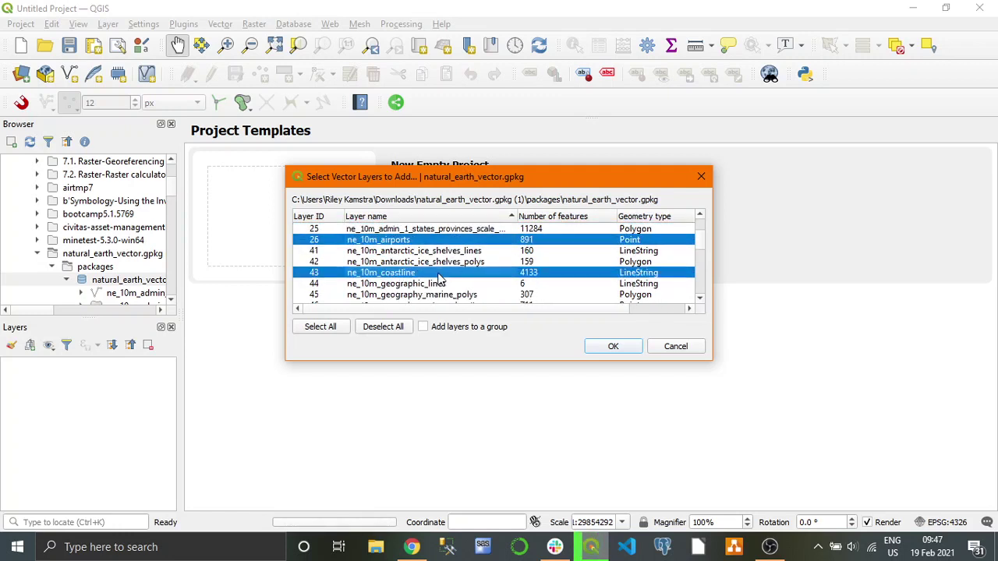
Include the ne_10m_ports layer in the selection and add all selected layers to the project
double_click(700, 303)
double_click(700, 302)
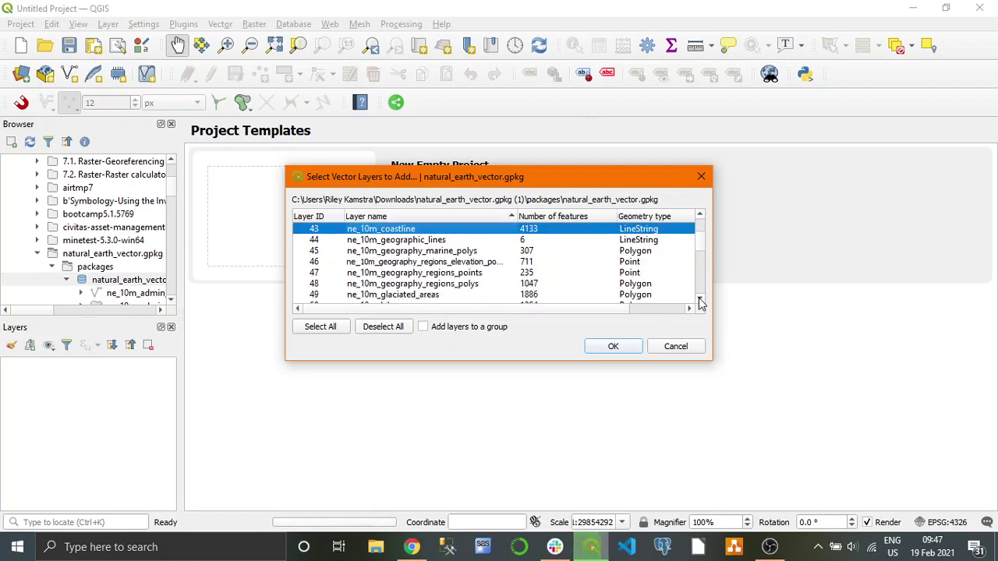
triple_click(700, 303)
double_click(700, 303)
triple_click(700, 303)
triple_click(700, 302)
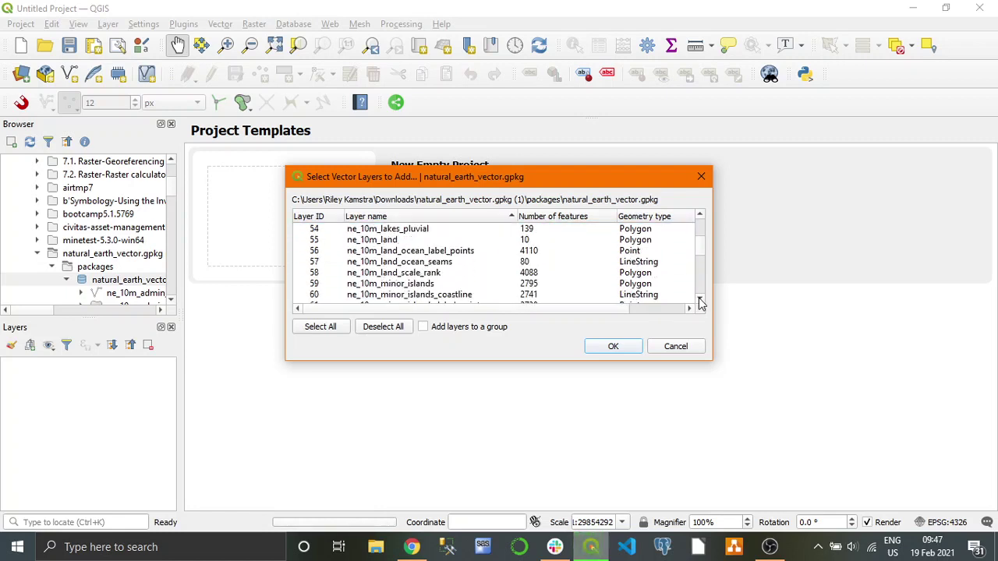
triple_click(700, 303)
double_click(700, 303)
double_click(701, 303)
double_click(700, 303)
double_click(700, 302)
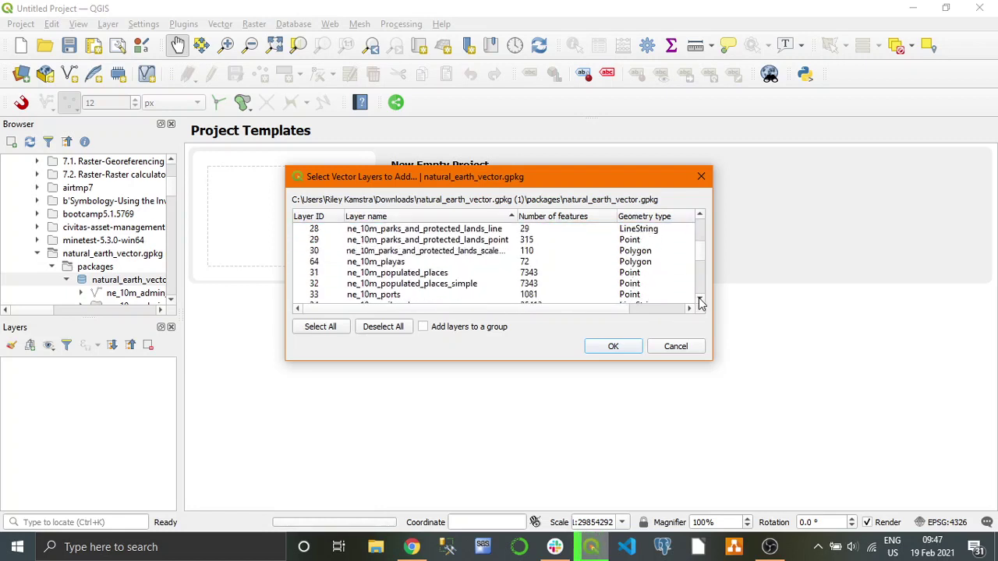
click(700, 303)
ctrl+click(391, 285)
click(616, 348)
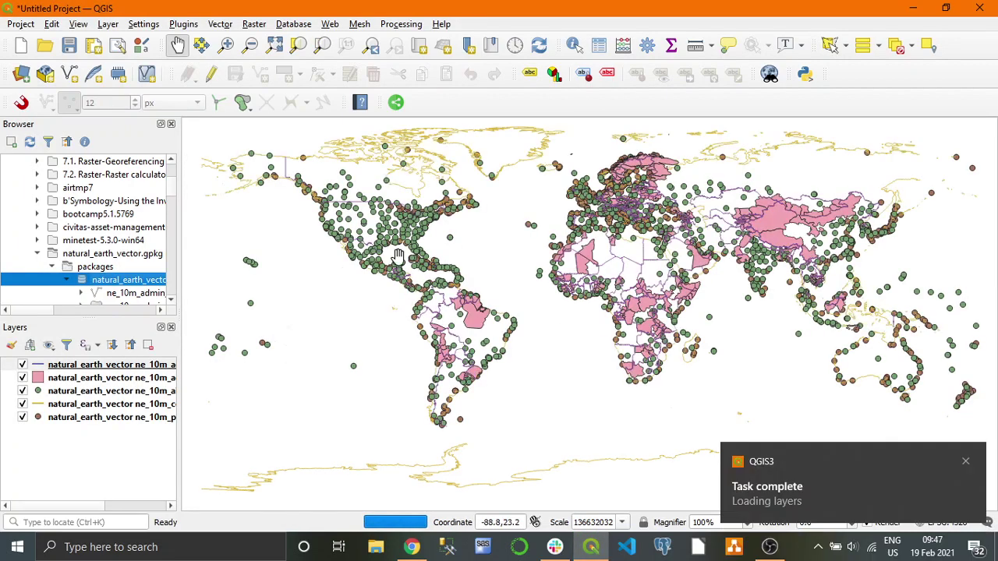
click(965, 461)
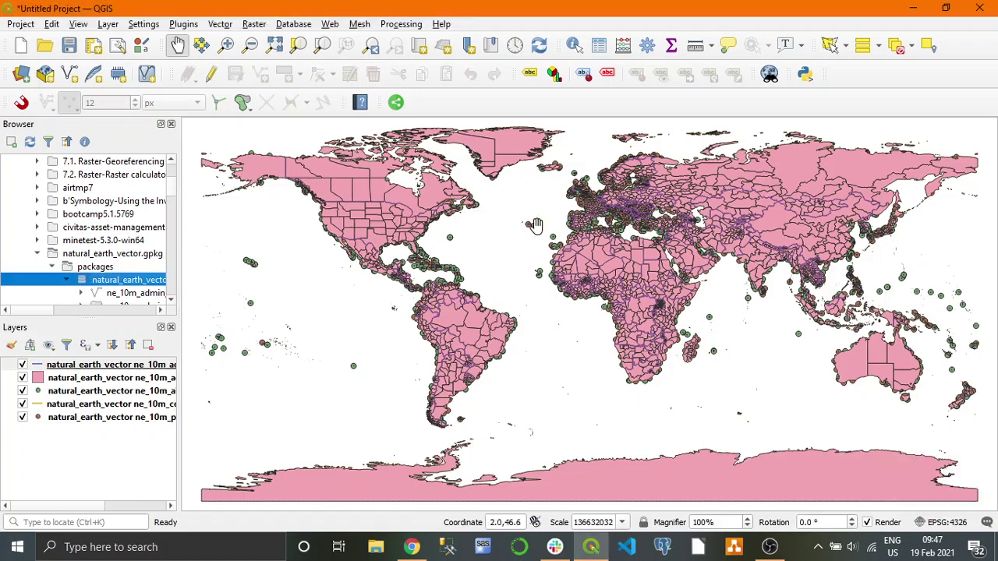
Reorder the layers so airports and ports are on top and the coastline lies above the states and provinces polygons
click(56, 406)
click(61, 366)
click(64, 379)
click(67, 392)
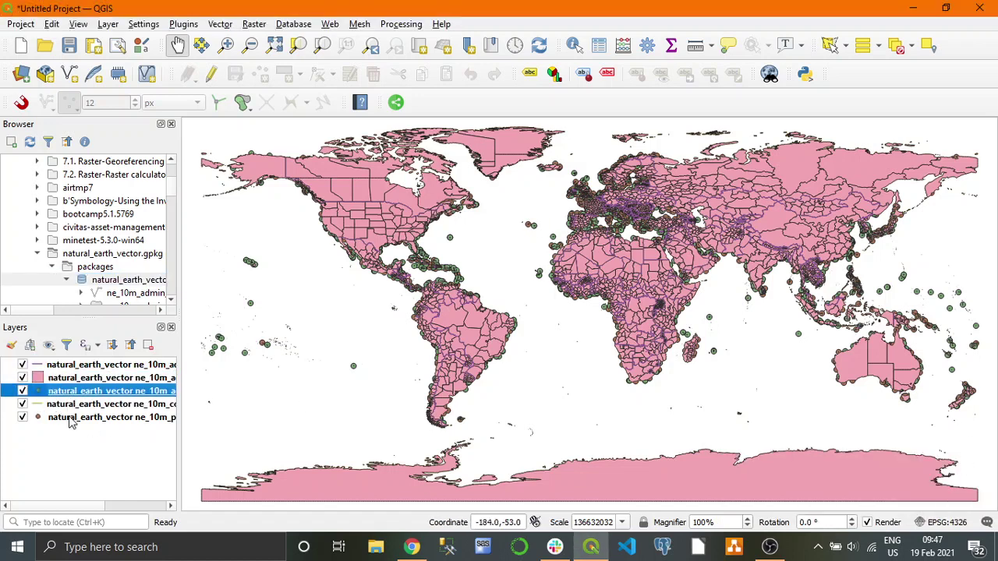
ctrl+click(74, 420)
drag(86, 397, 92, 366)
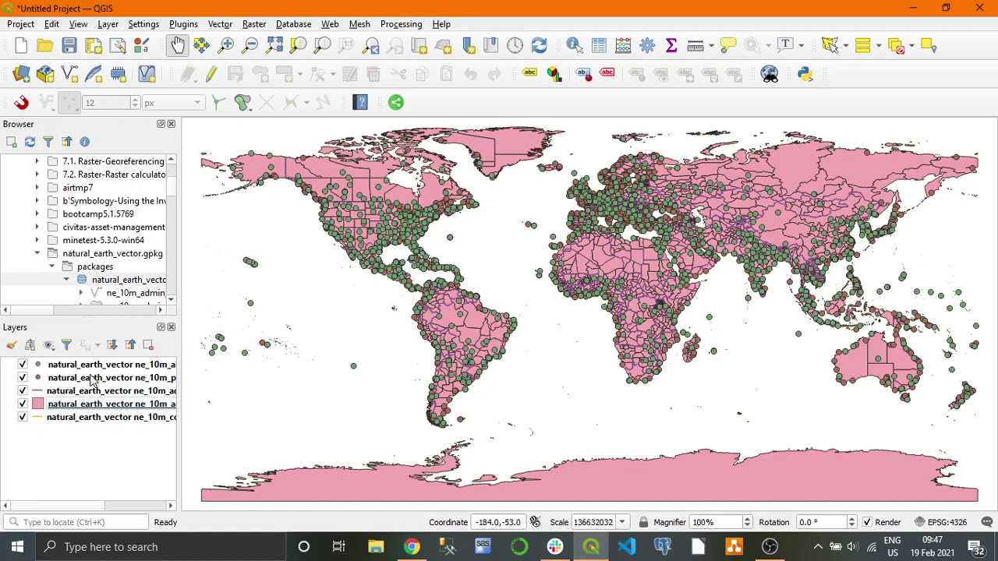
drag(72, 420, 72, 401)
click(47, 418)
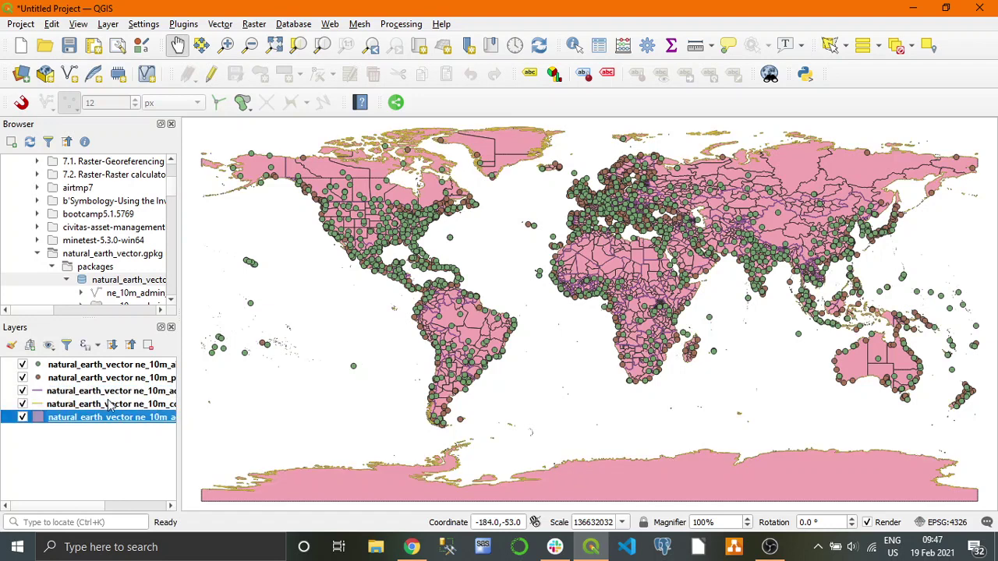
Hide the airports, ports, boundary lines and coastline layers, leaving only states and provinces displayed
click(22, 365)
click(23, 379)
click(22, 391)
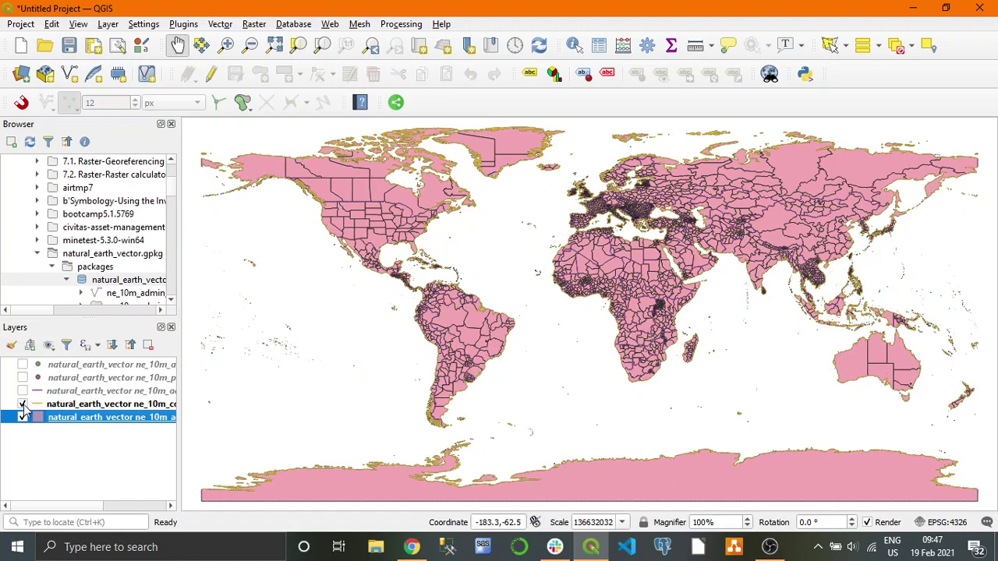
click(23, 403)
Open the layer styling of the states and provinces layer and bring up its Simple Fill symbol settings
drag(655, 360, 610, 346)
scroll(610, 346, up, 2)
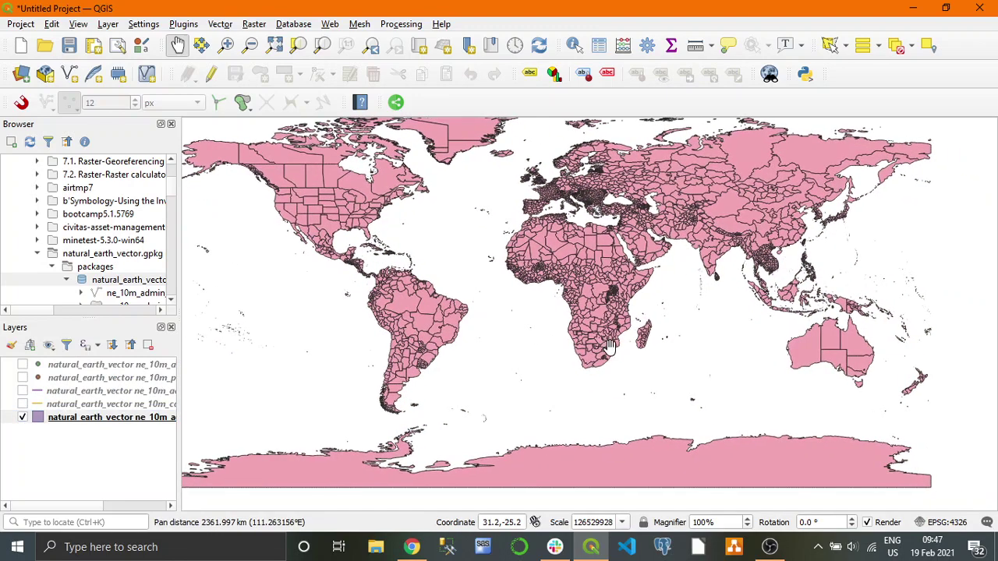
scroll(610, 346, down, 1)
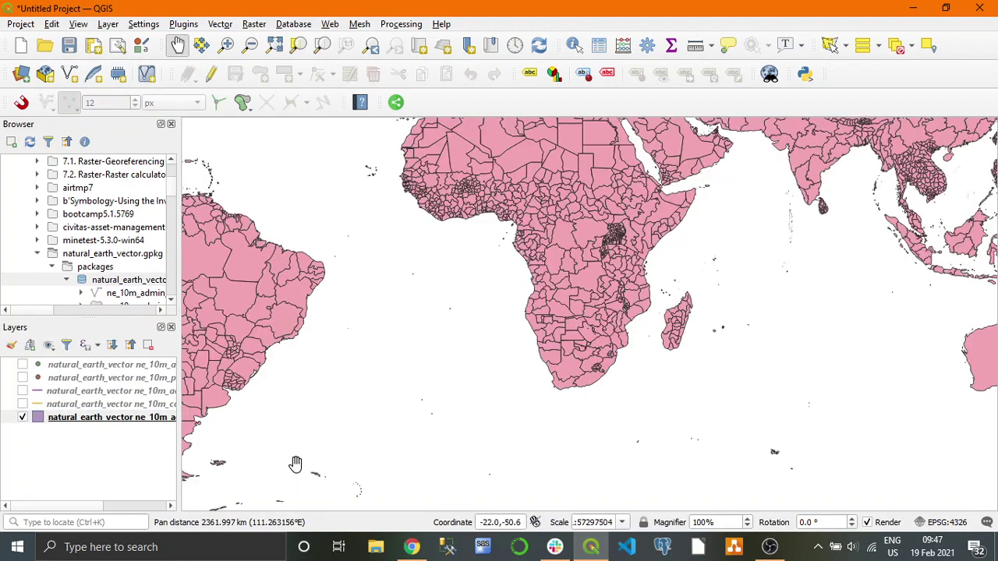
click(11, 346)
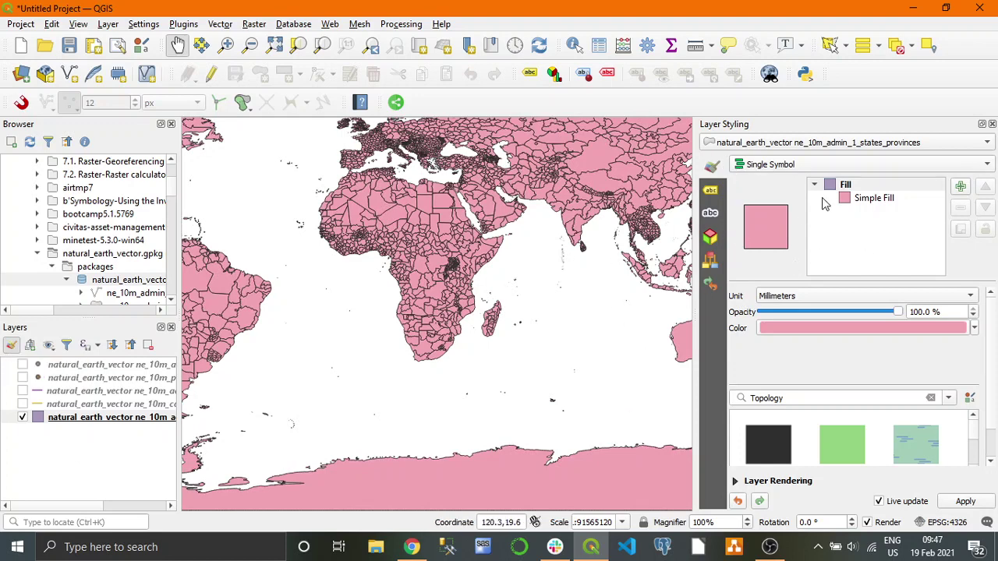
click(866, 200)
click(851, 188)
click(711, 191)
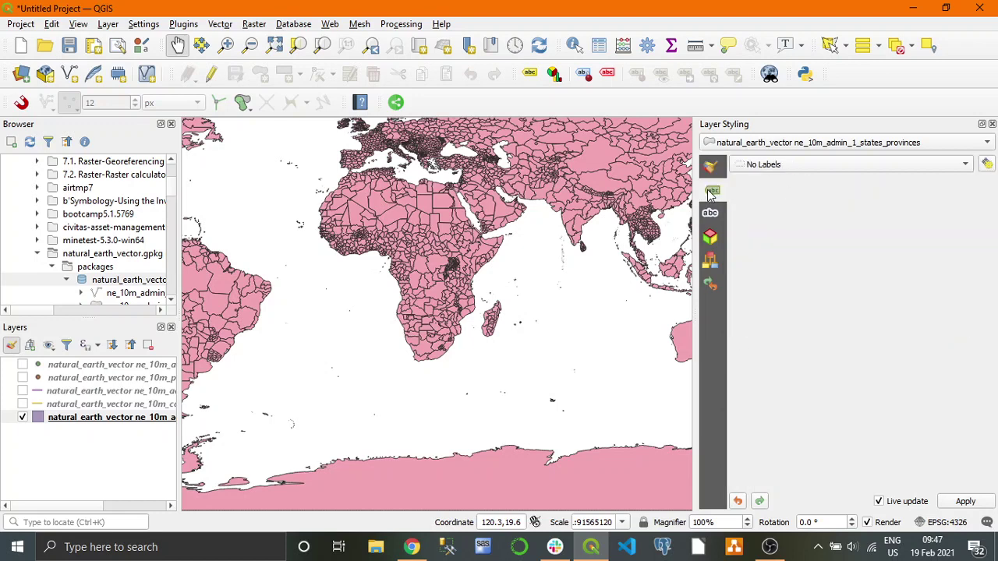
click(705, 170)
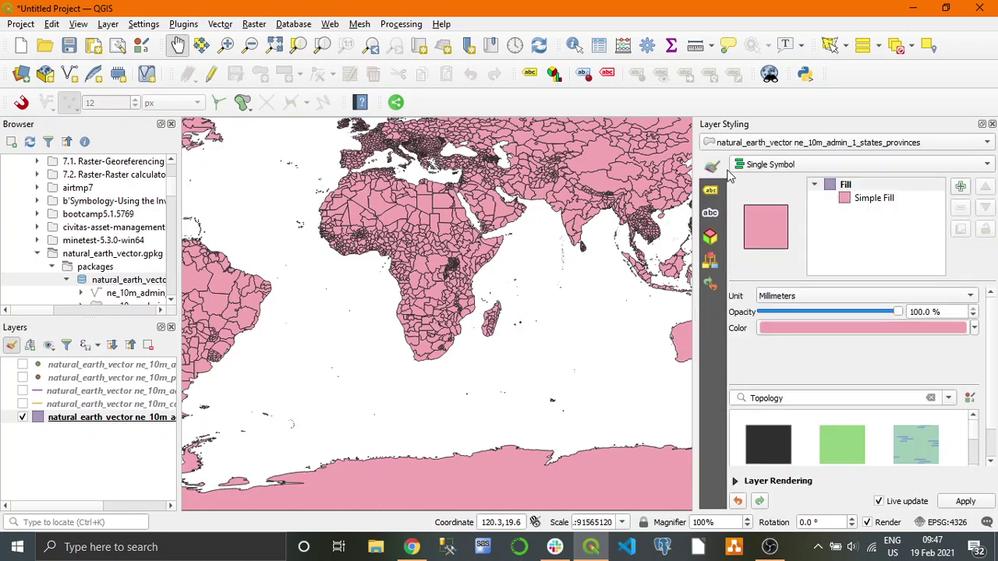
click(908, 200)
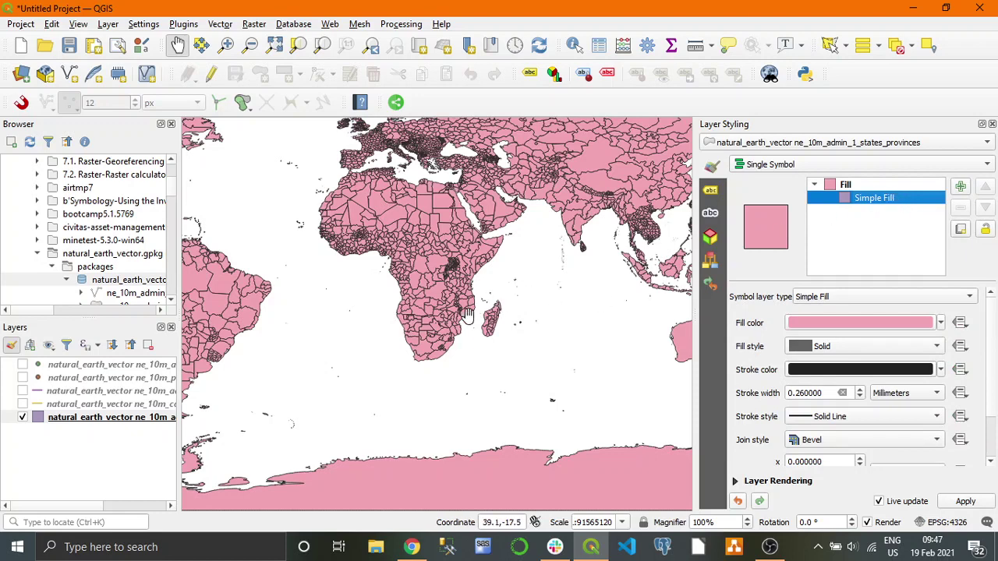
drag(467, 314, 499, 294)
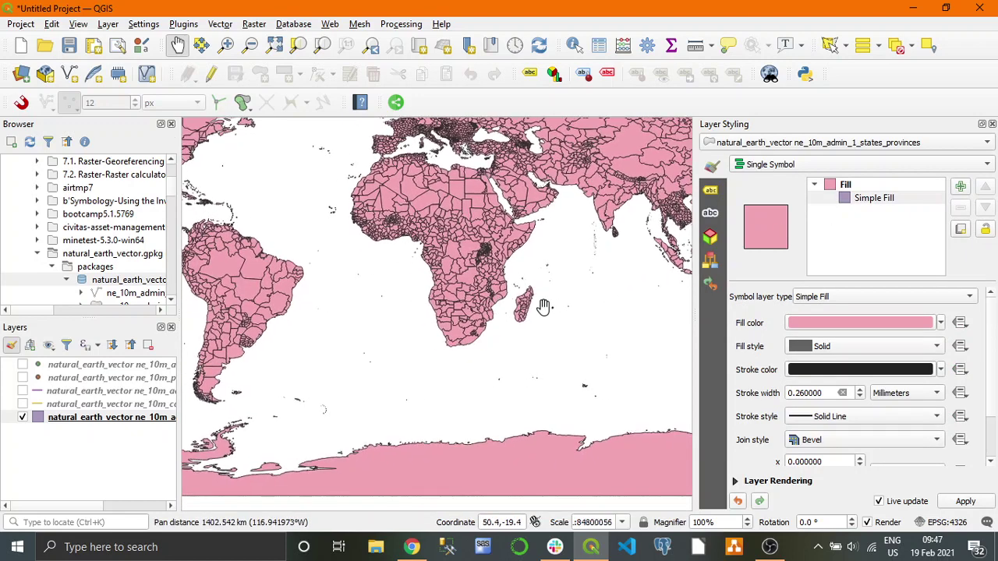
click(960, 324)
click(898, 499)
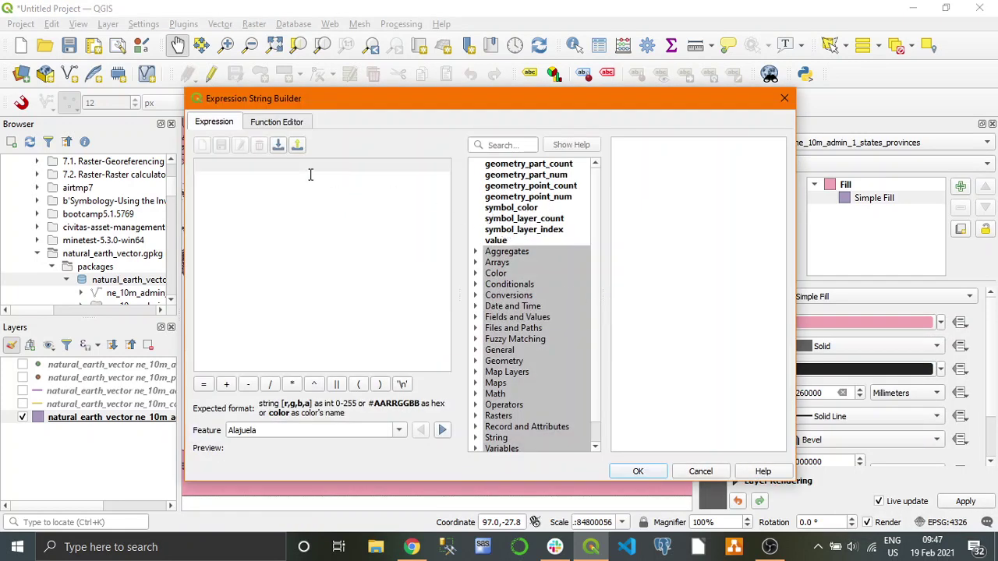
click(477, 284)
double_click(484, 286)
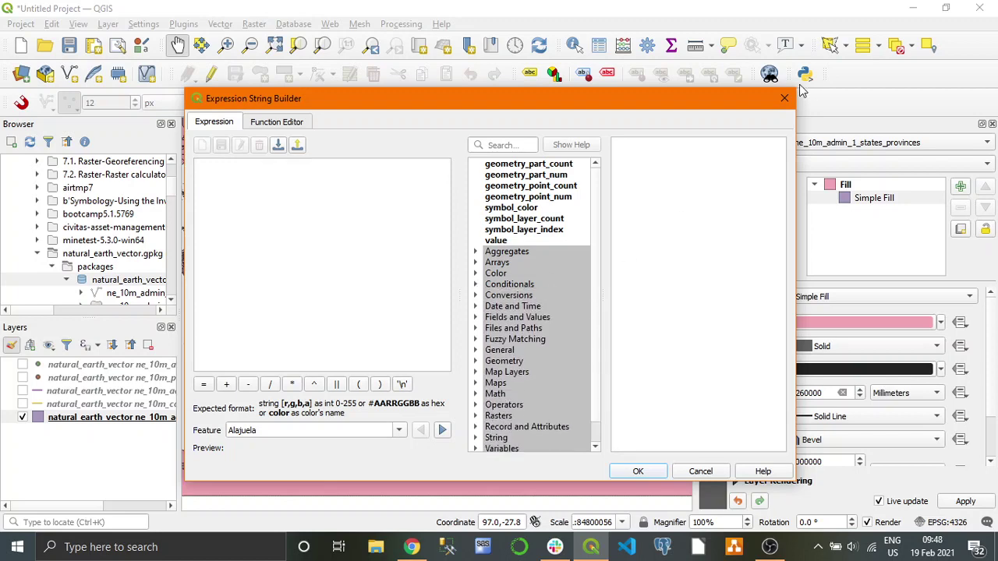
click(784, 98)
Set the states and provinces fill colour to red 109, green 109 and blue 109, and return to the symbol settings
click(812, 325)
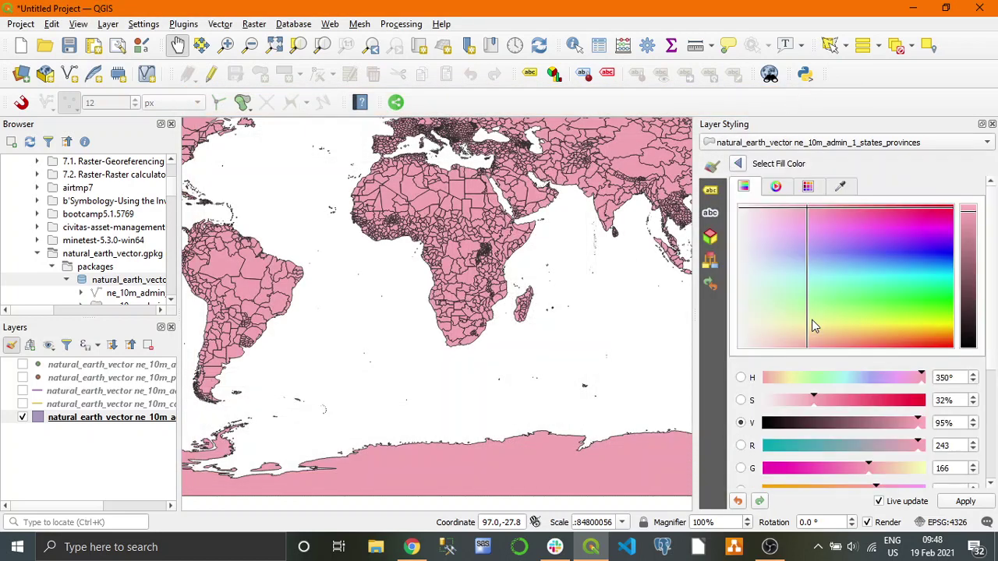
drag(994, 308, 993, 377)
double_click(936, 323)
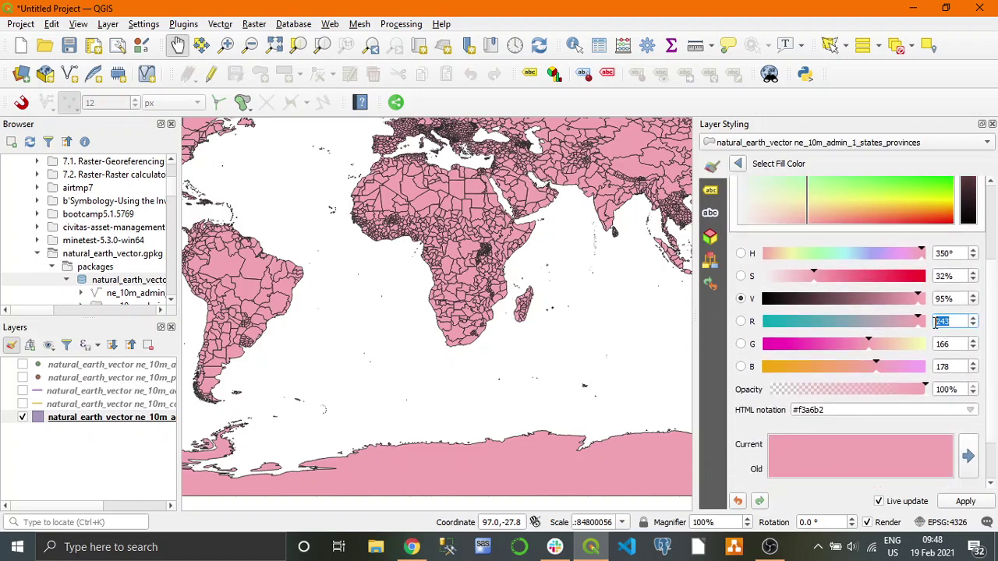
text(109)
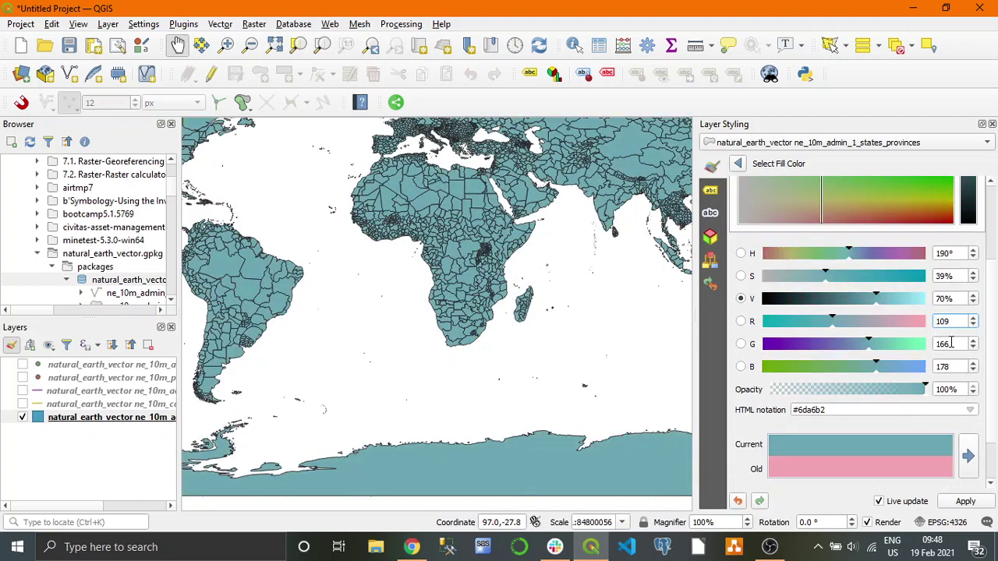
double_click(940, 344)
text(109)
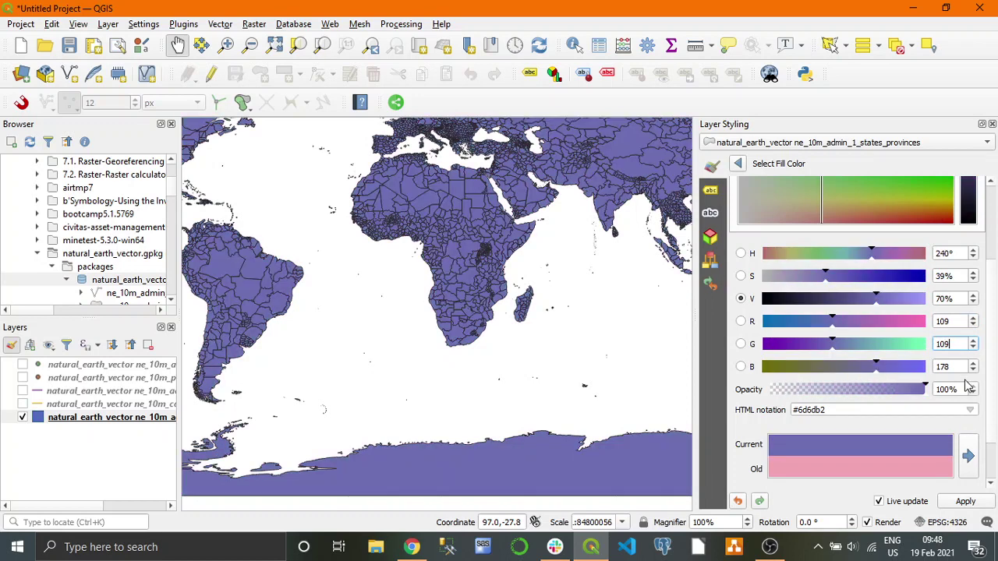
double_click(952, 368)
text(109)
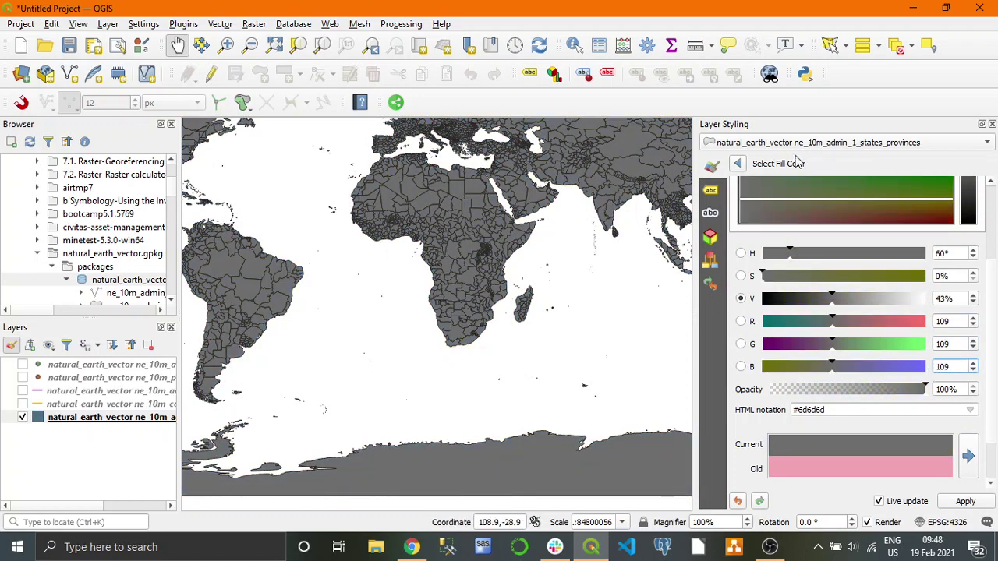
click(739, 166)
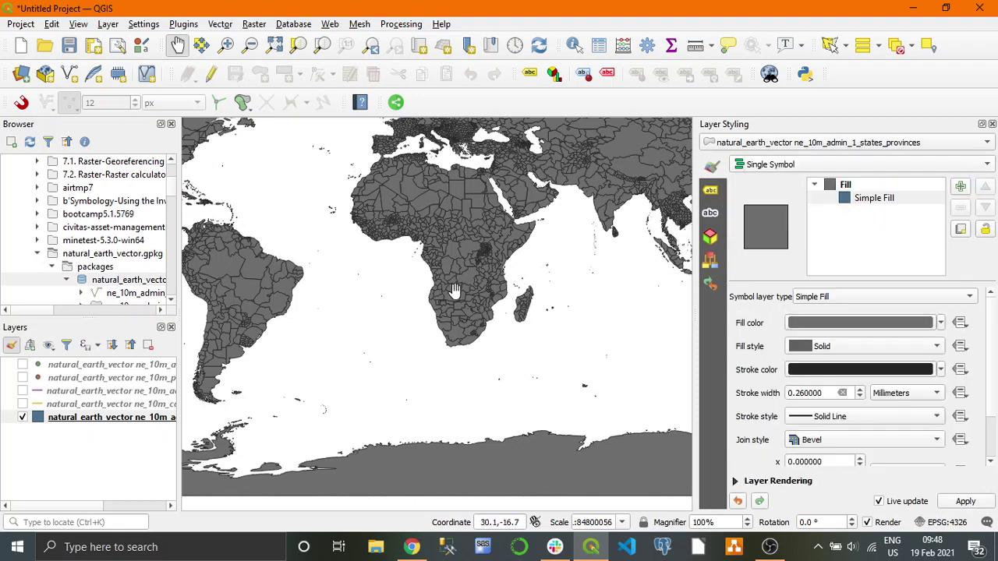
Start a data-defined override expression for the fill colour and insert the CASE conditional template
drag(444, 300, 481, 263)
scroll(468, 312, up, 2)
click(961, 323)
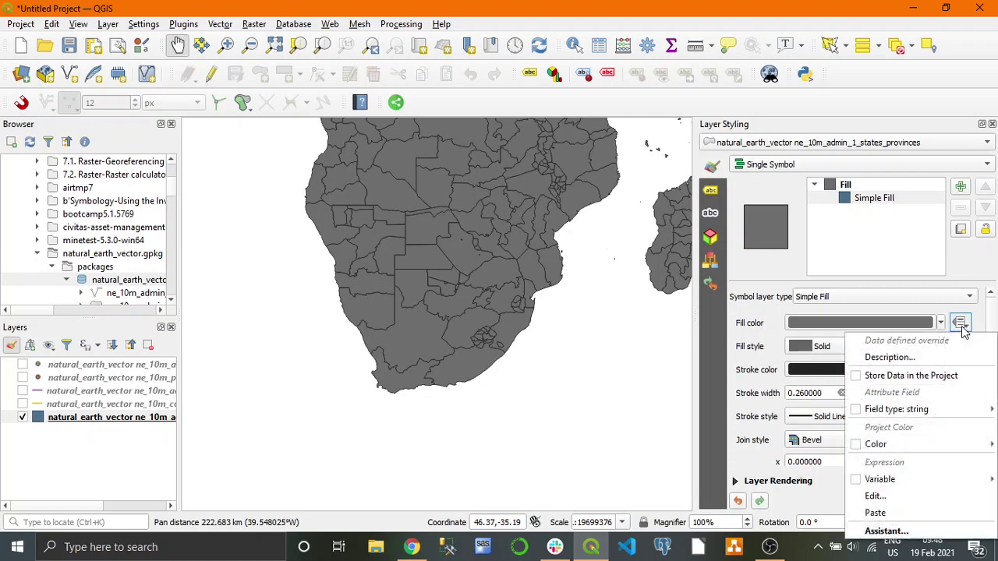
click(905, 495)
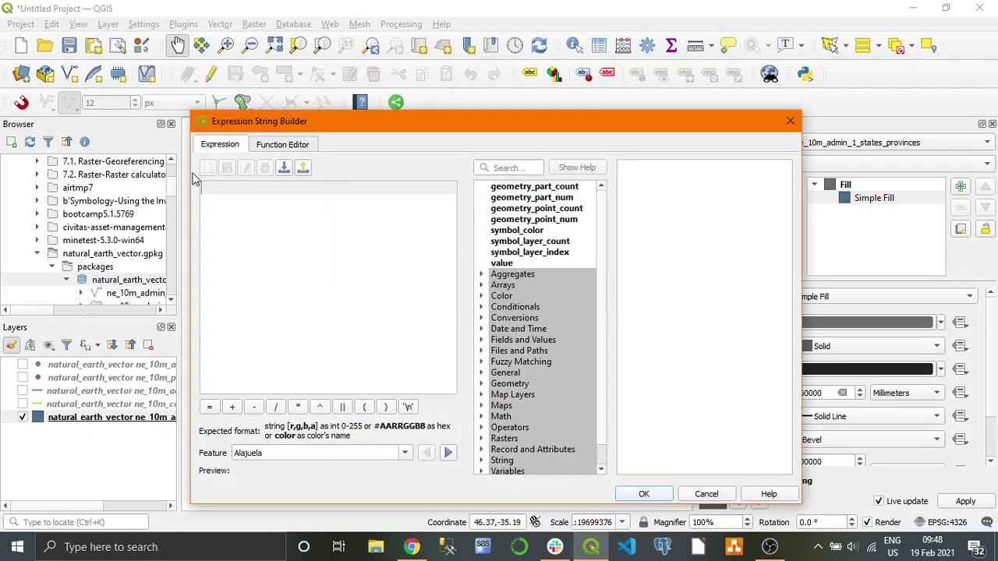
click(494, 309)
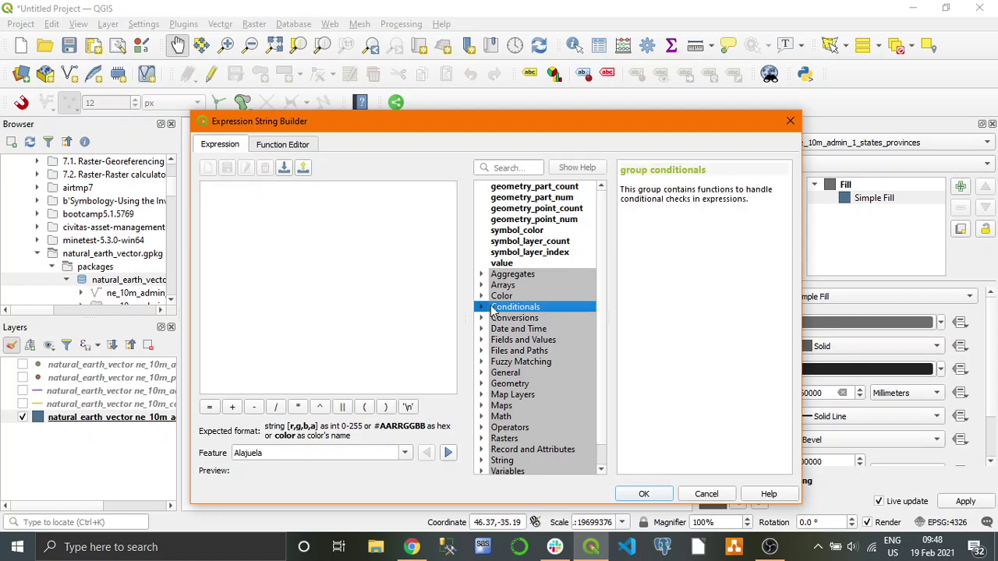
click(481, 310)
click(515, 319)
double_click(524, 323)
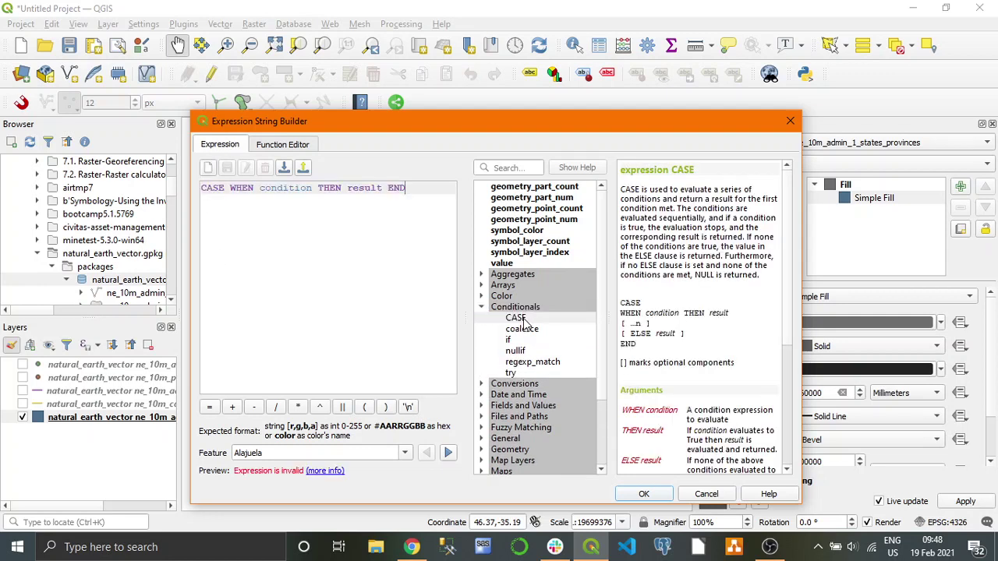
Remove the condition placeholder from the CASE expression and list all unique values of the sov_a3 field
drag(263, 188, 310, 191)
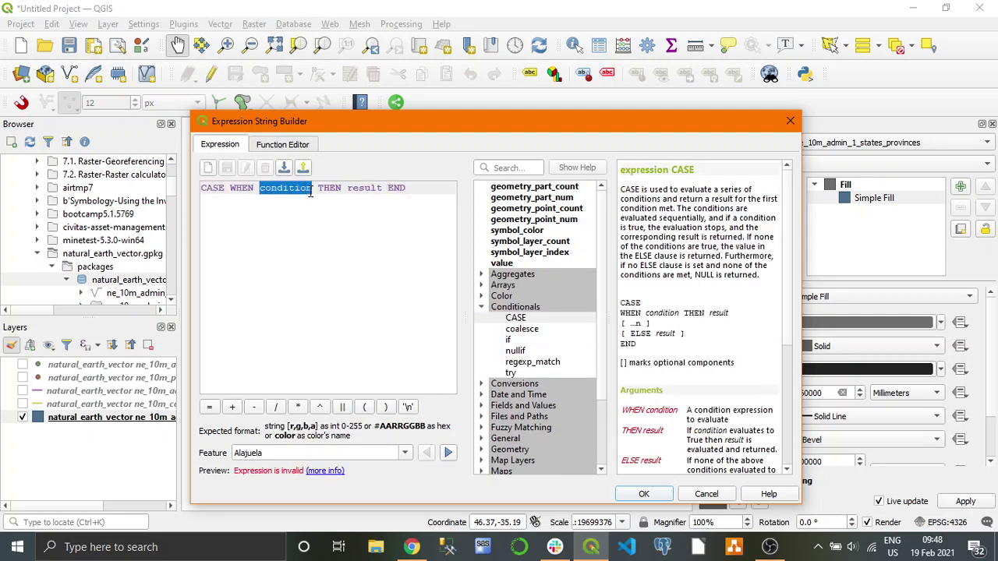
key(BackSpace)
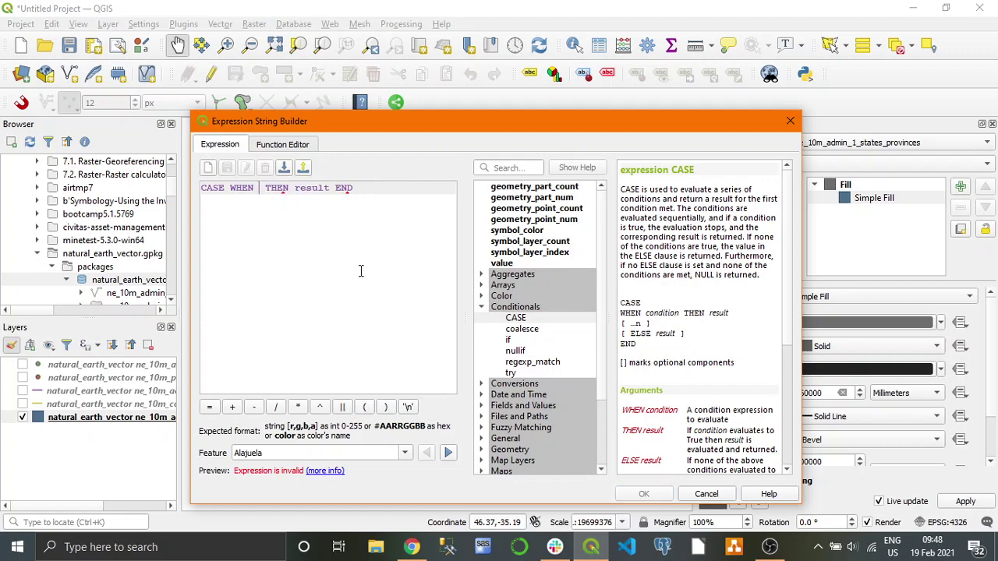
click(483, 309)
click(482, 340)
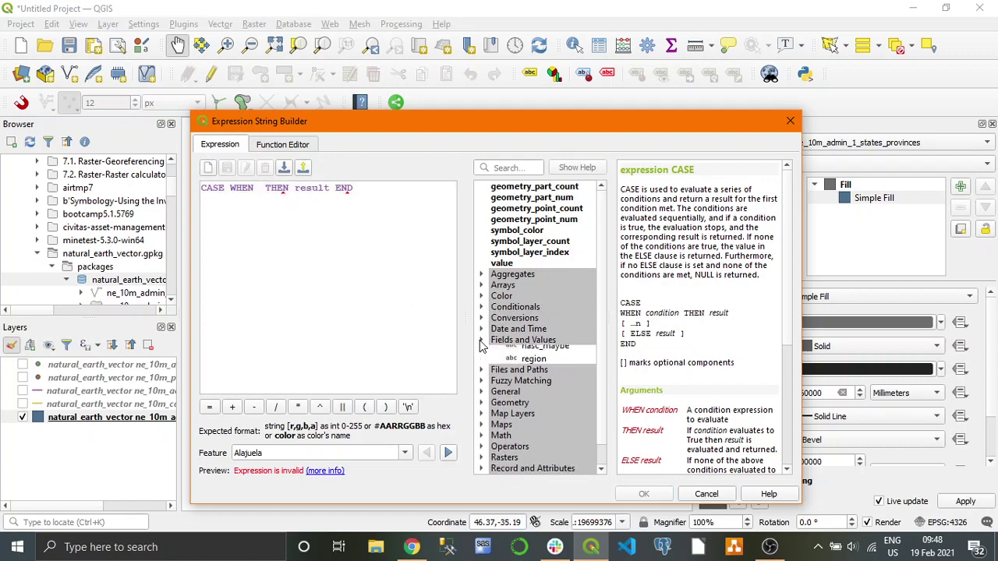
drag(605, 248, 616, 345)
click(544, 376)
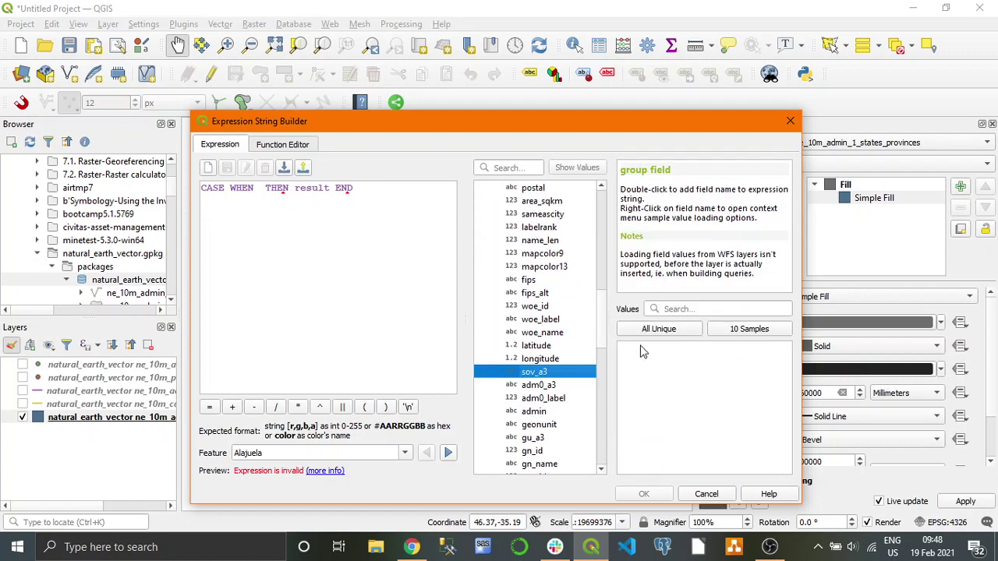
click(652, 329)
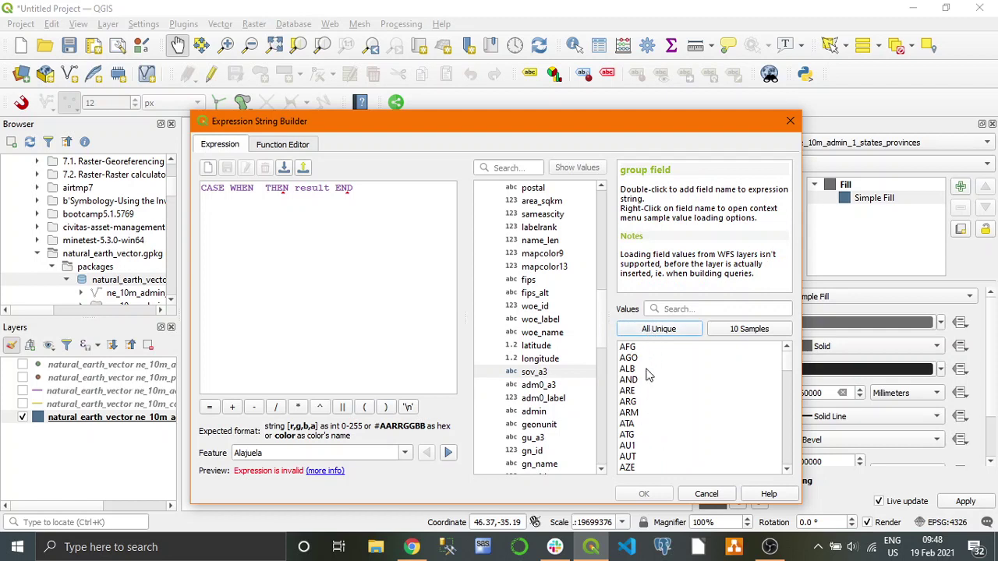
drag(786, 367, 799, 470)
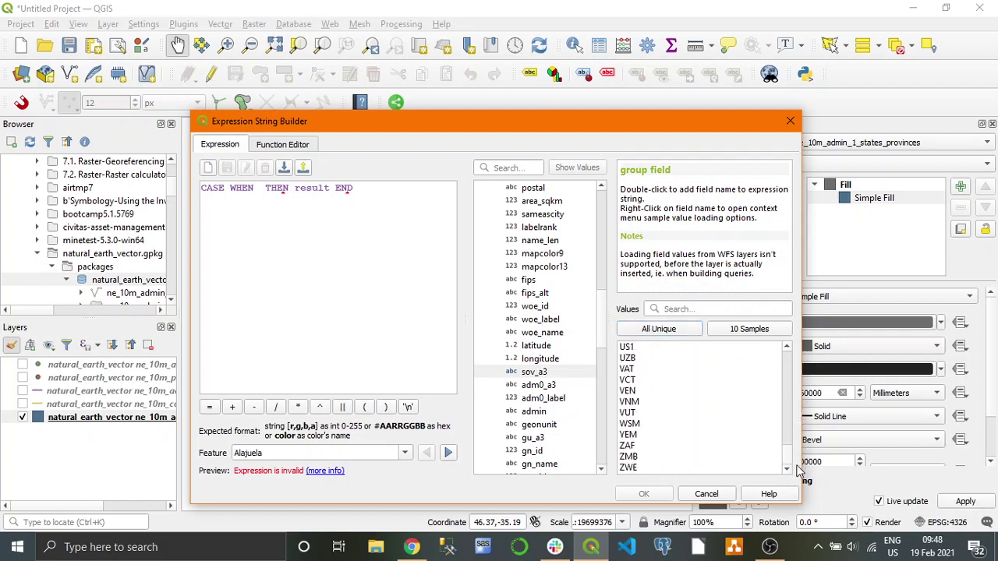
double_click(633, 447)
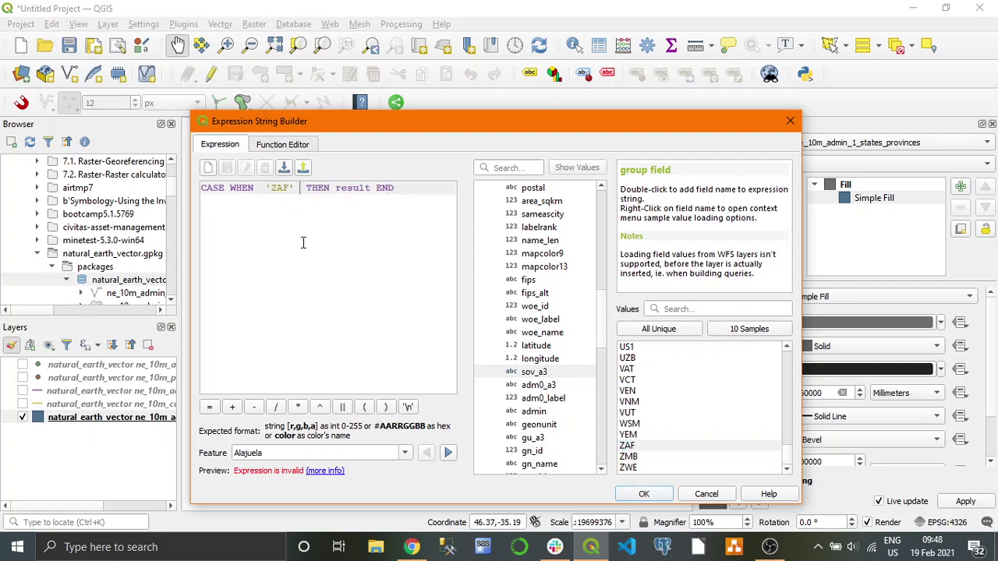
text(= ')
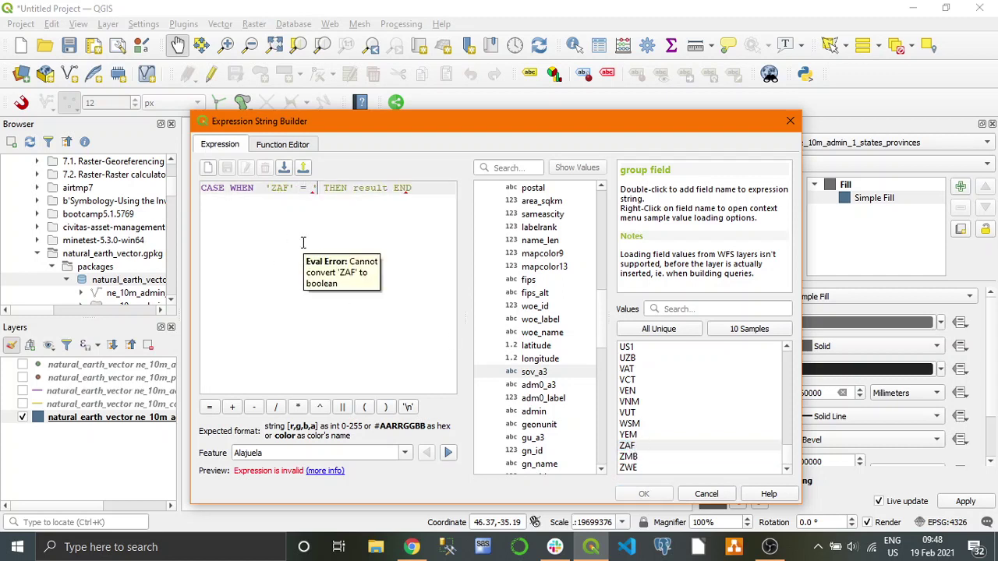
key(BackSpace)
key(BackSpace)
key(BackSpace)
key(BackSpace)
key(BackSpace)
key(BackSpace)
key(BackSpace)
key(BackSpace)
key(BackSpace)
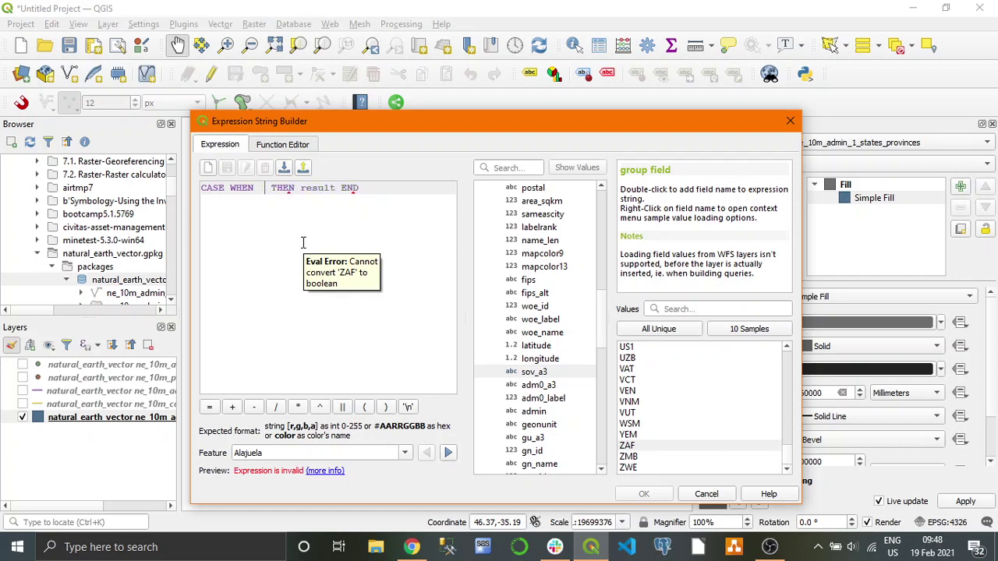
Enter "sov_a3" = 'ZAF' as the WHEN condition of the CASE expression
double_click(537, 374)
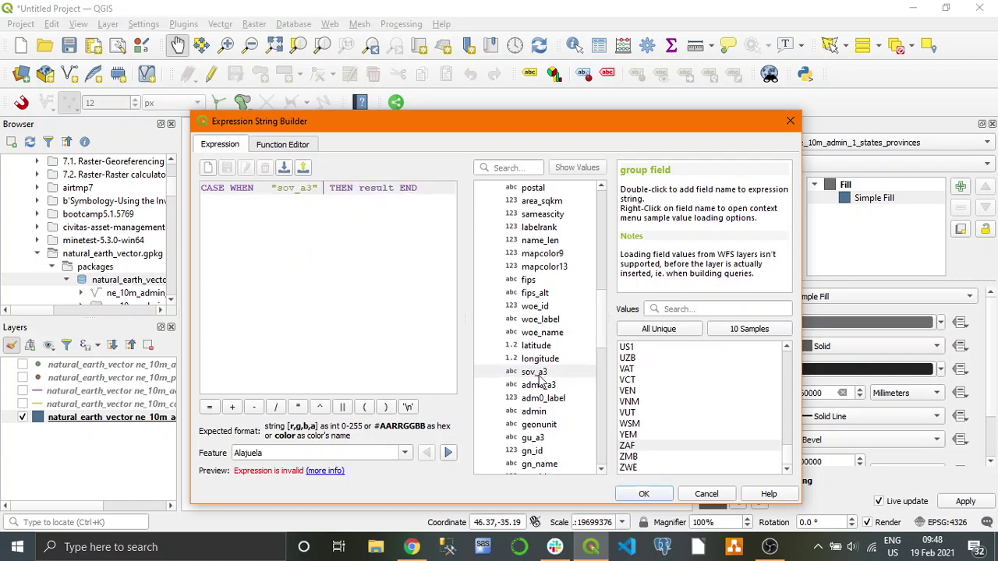
text(=)
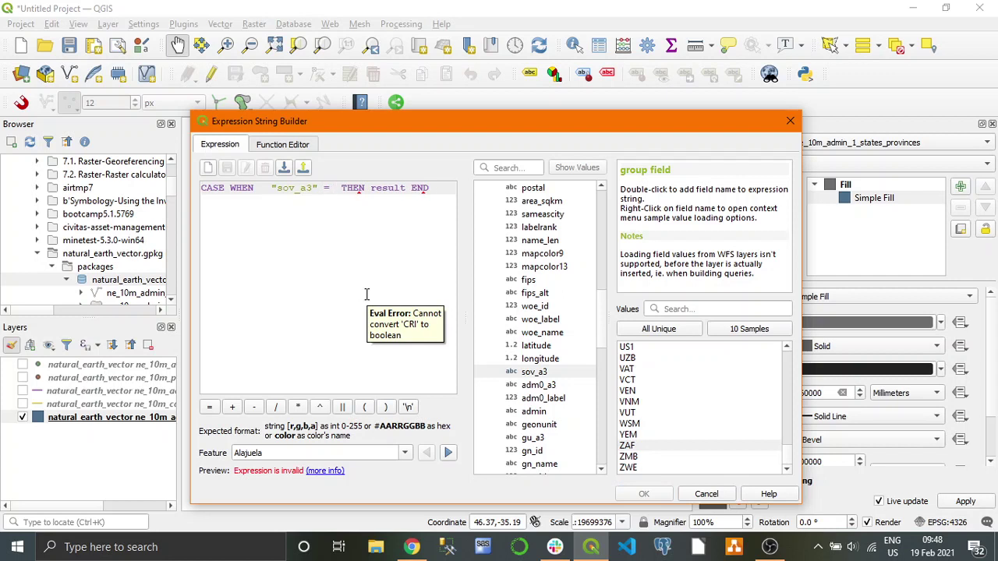
text( 'ZAF')
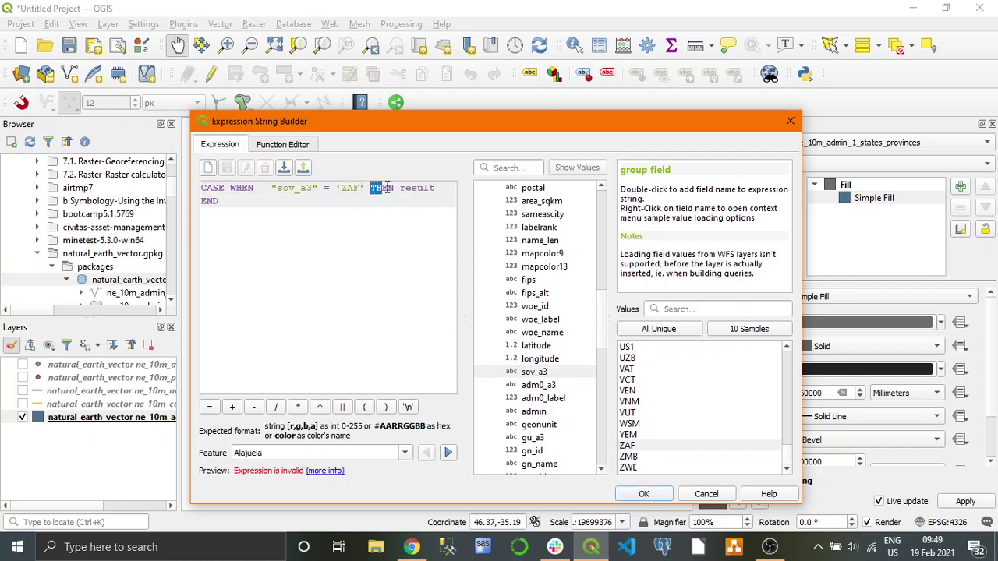
Replace the result placeholder after THEN with the lighter colour function, found by searching the functions for "light"
drag(402, 190, 437, 193)
key(Delete)
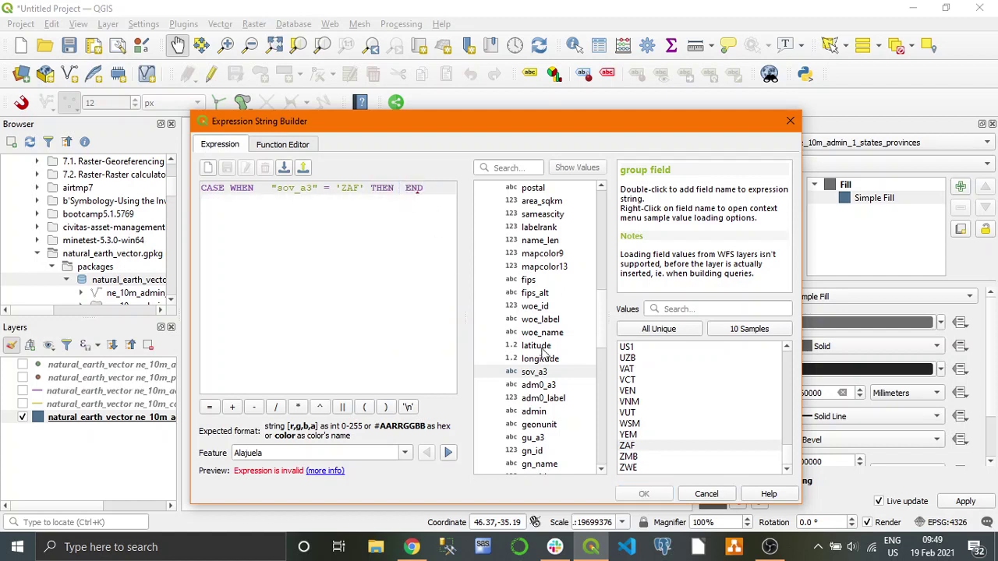
drag(601, 300, 571, 178)
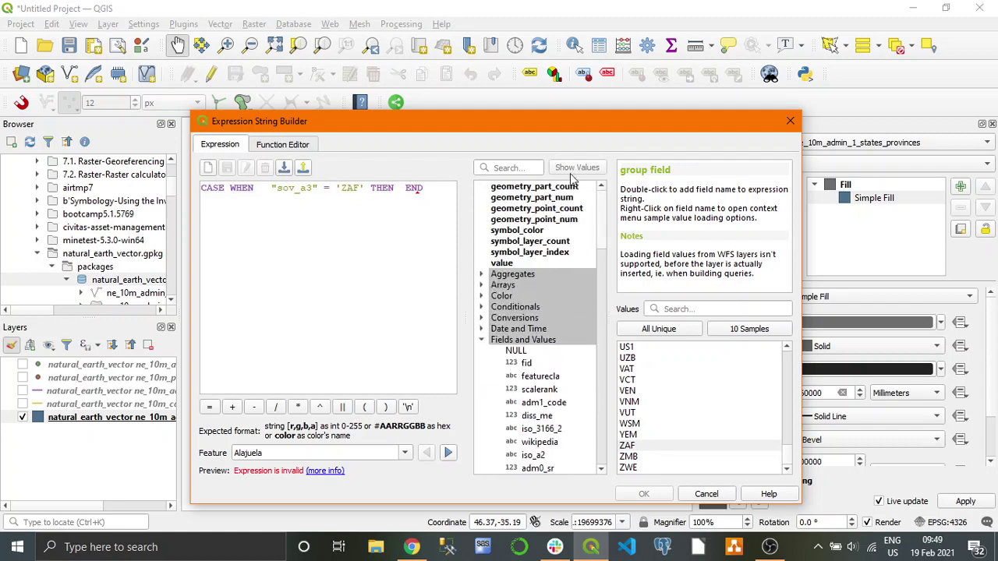
click(542, 170)
text(light)
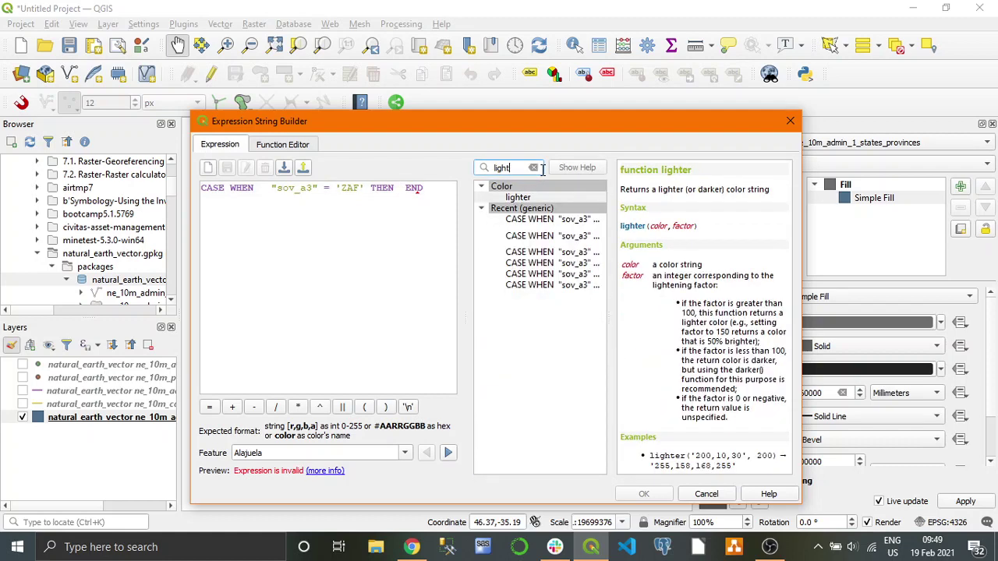
double_click(535, 197)
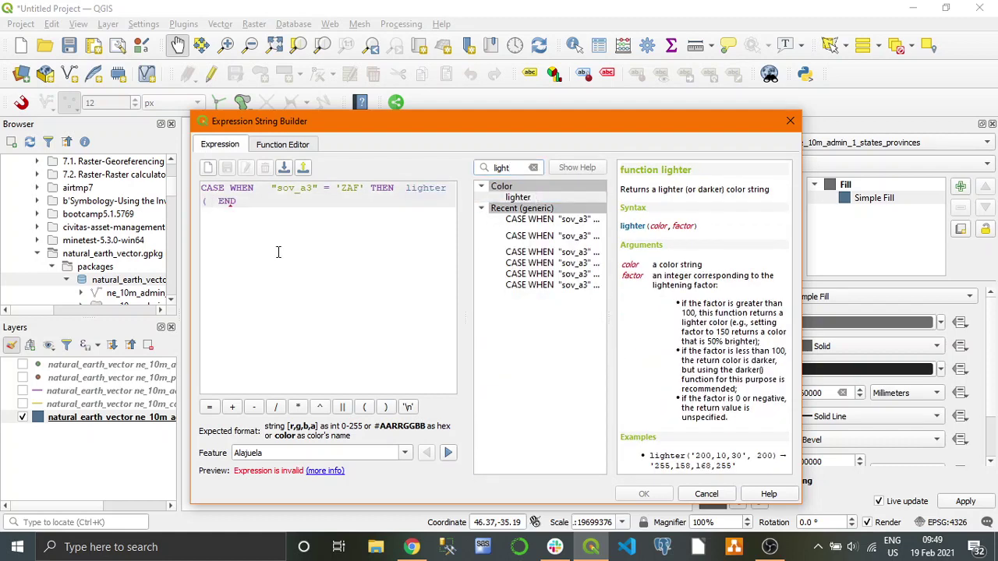
Fill in the lighter function with the colour string '109, 109, 109,' and the factor 175, and close its parenthesis
text(')
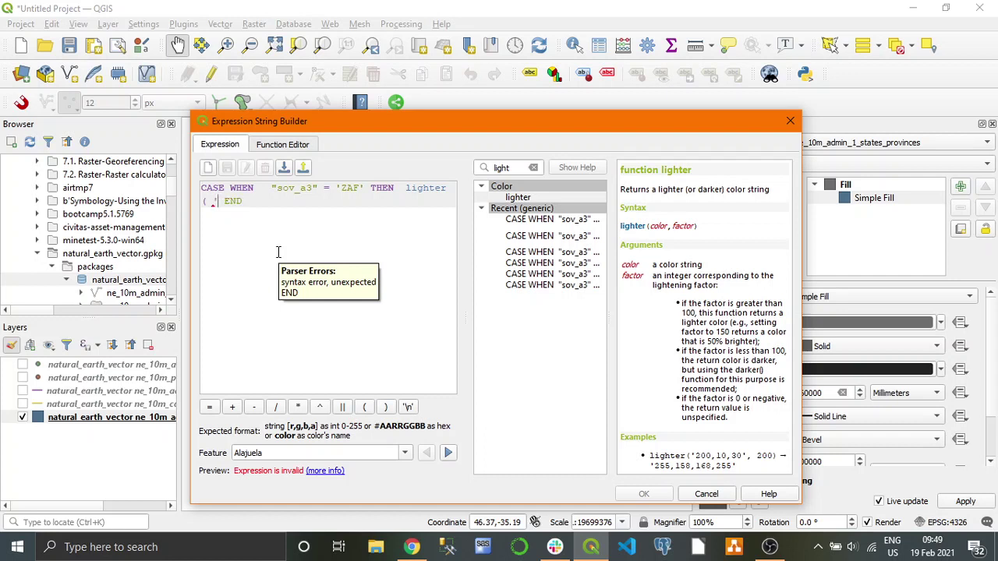
text(109,)
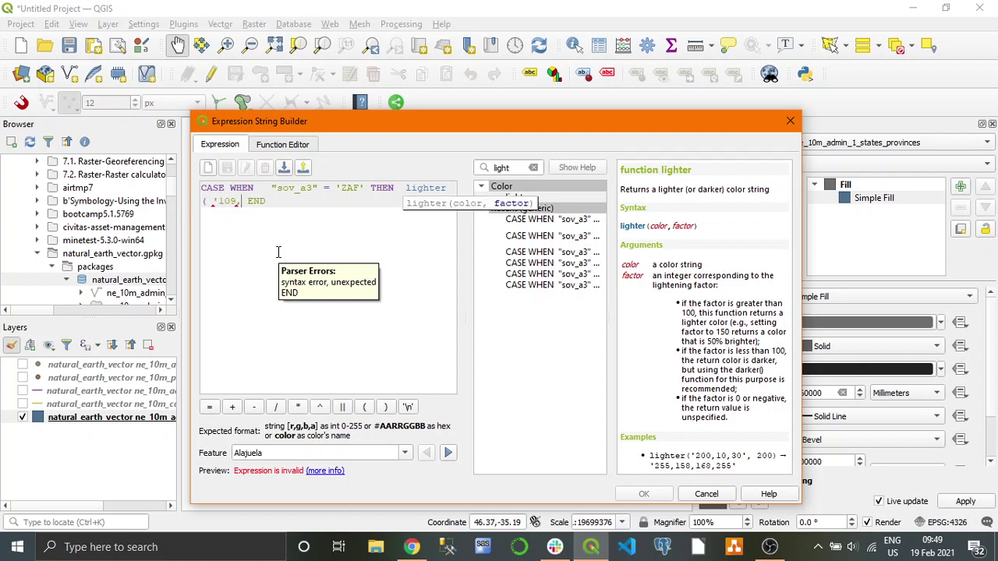
text( 109 , 109 )
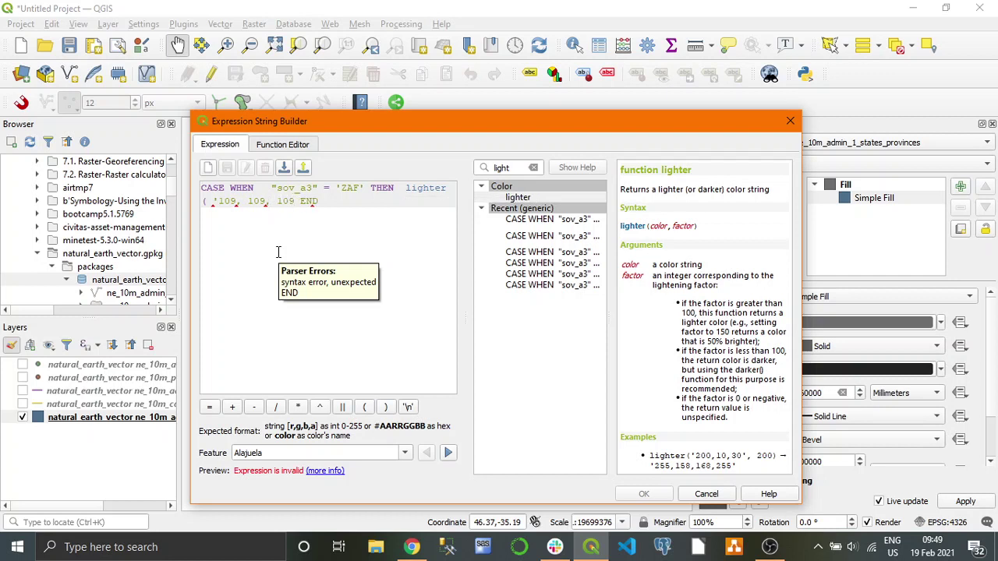
text(,')
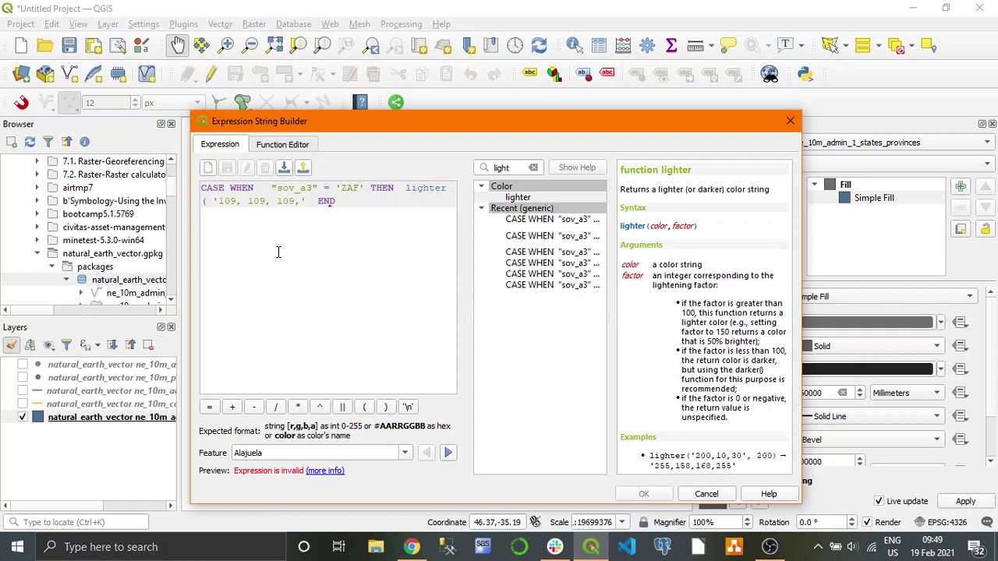
text(175)
text())
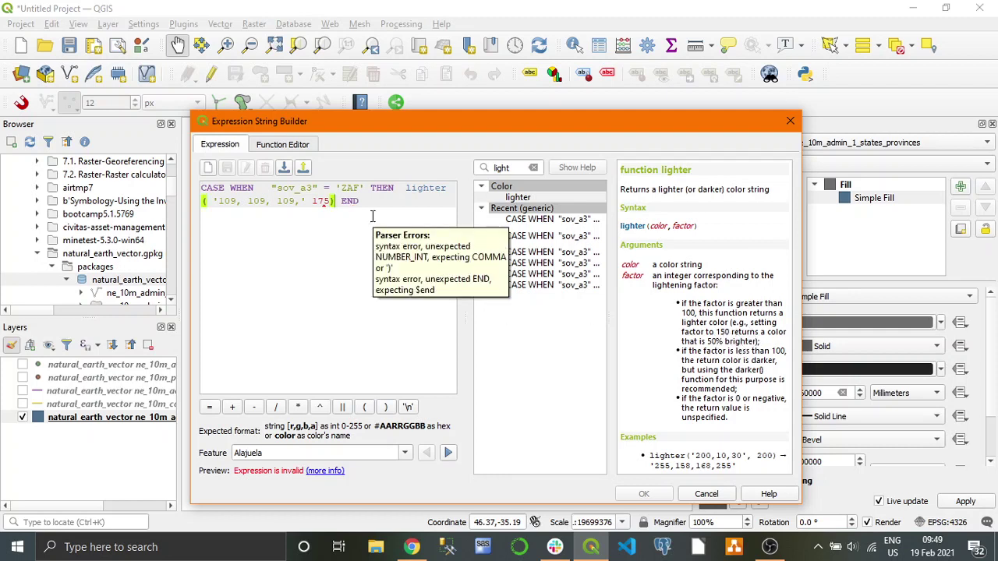
click(387, 209)
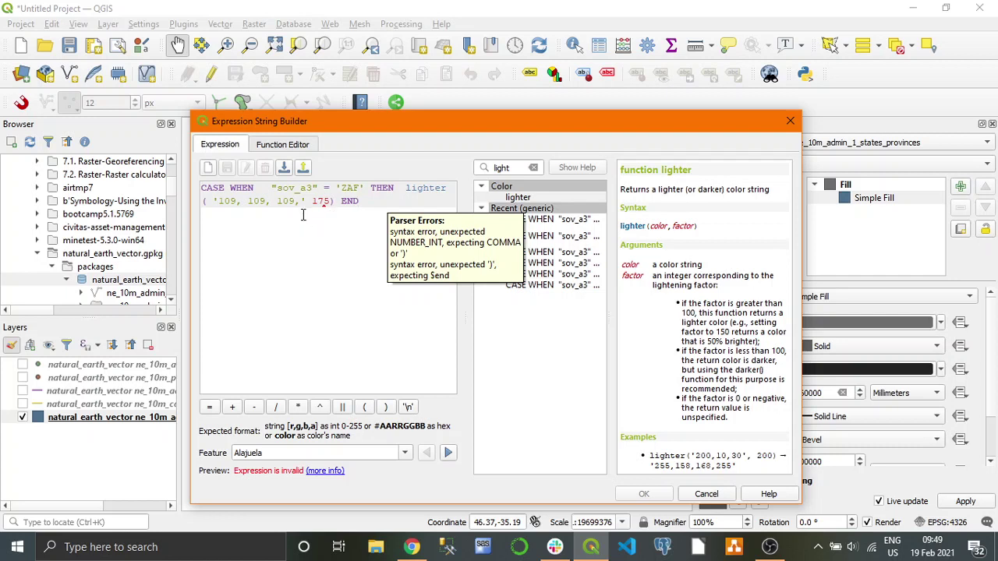
Correct the function to lighter( '109, 109, 109', 175) with the comma outside the quotes, accept the expression and close the layer styling
key(BackSpace)
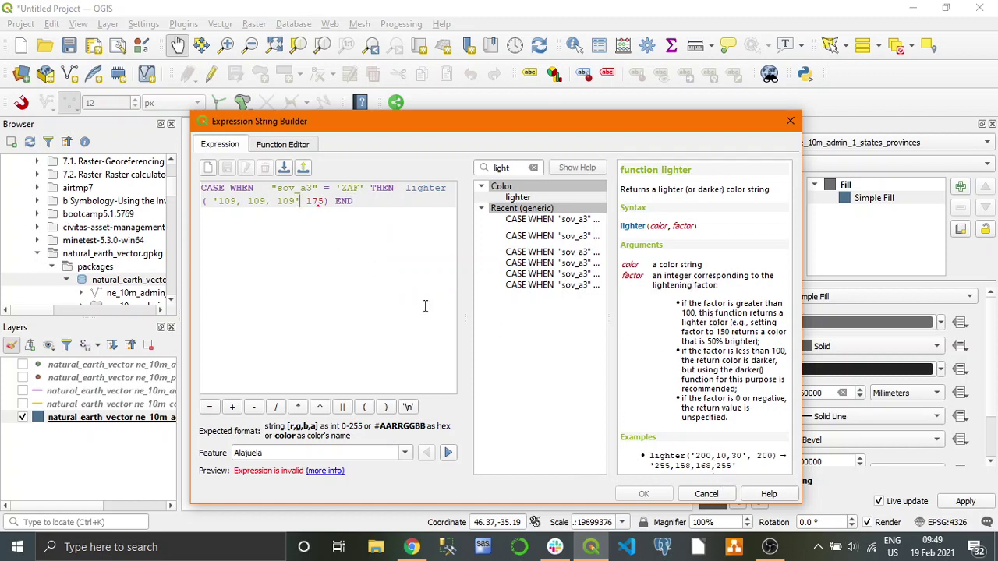
text(,)
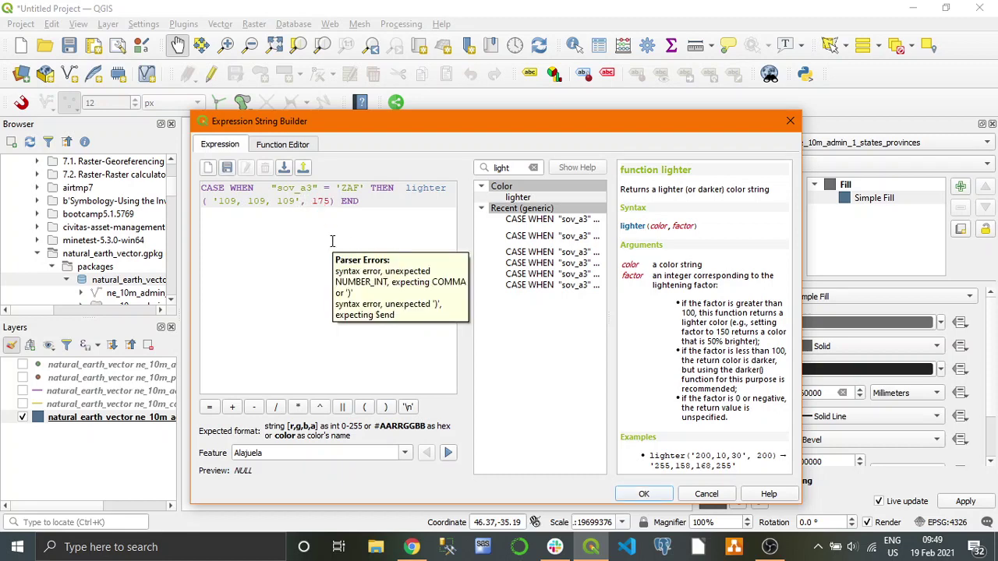
key(End)
click(644, 494)
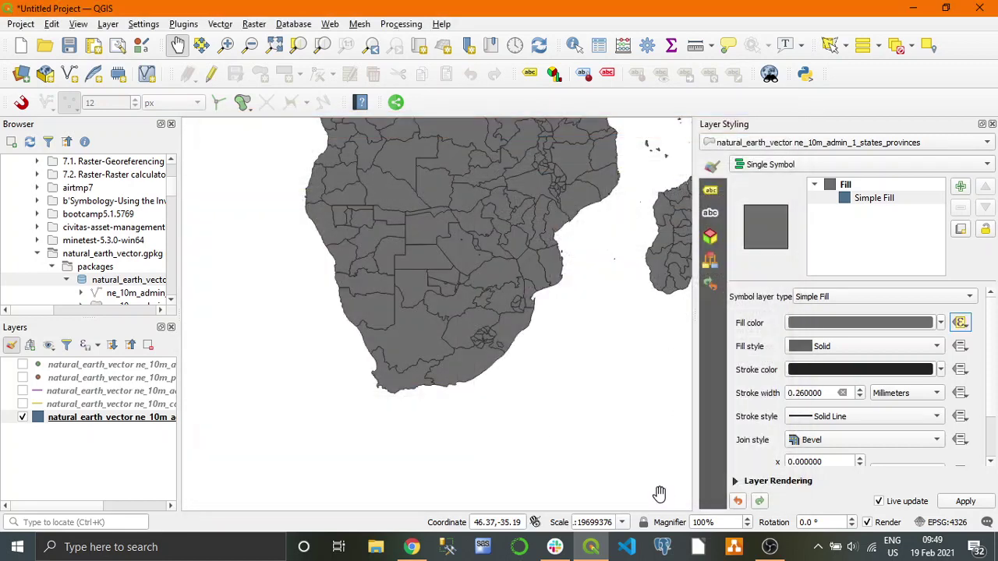
drag(468, 328, 446, 328)
click(992, 124)
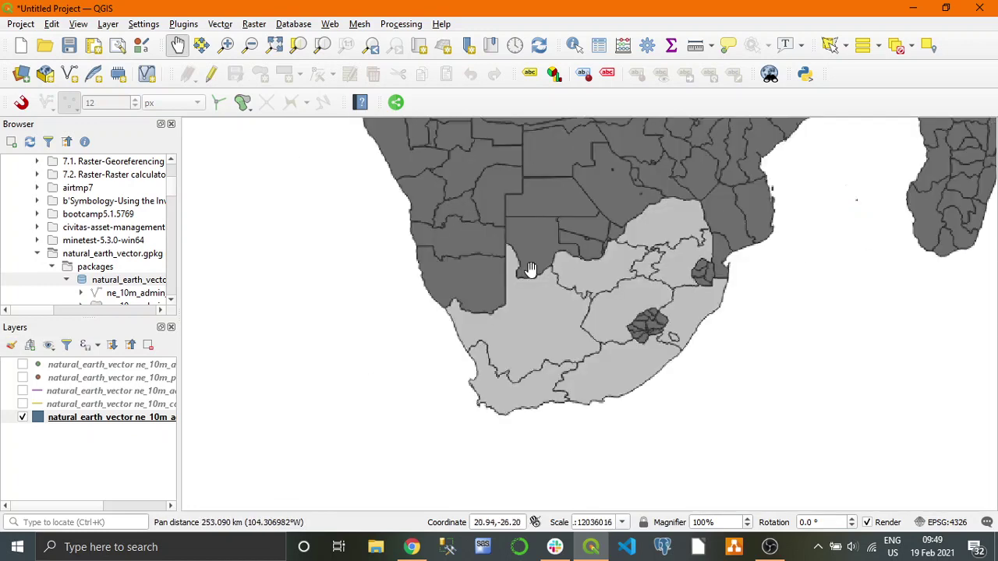
Save the project as "air ports" in the NERDVANA VIDEO folder on the Desktop
drag(611, 295, 597, 298)
click(70, 47)
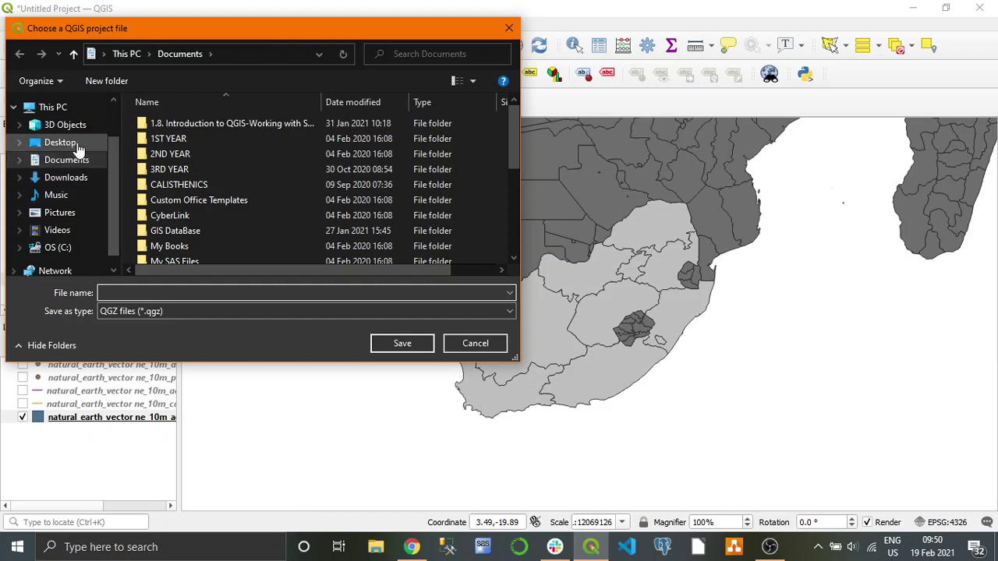
click(63, 142)
double_click(188, 138)
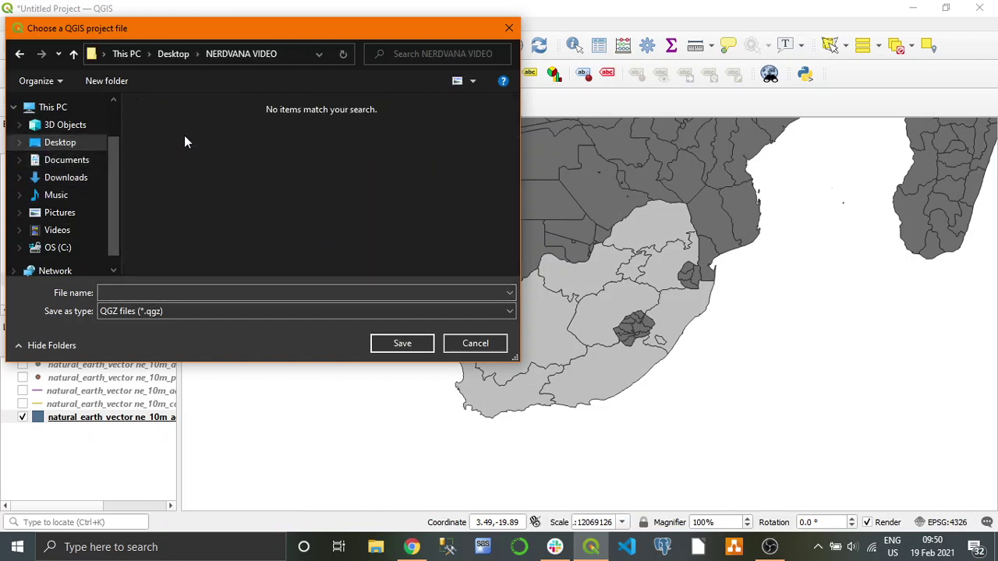
click(185, 291)
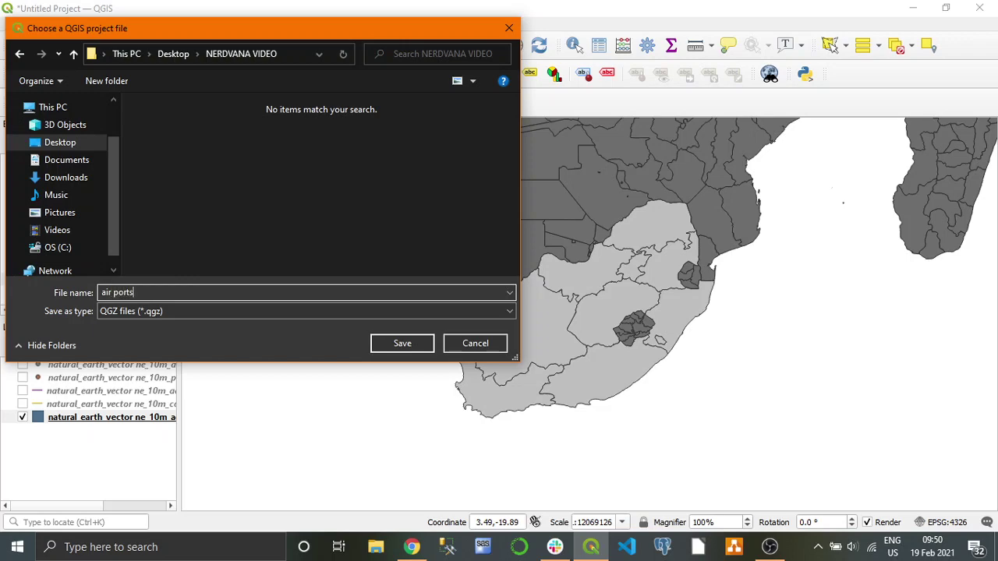
click(396, 343)
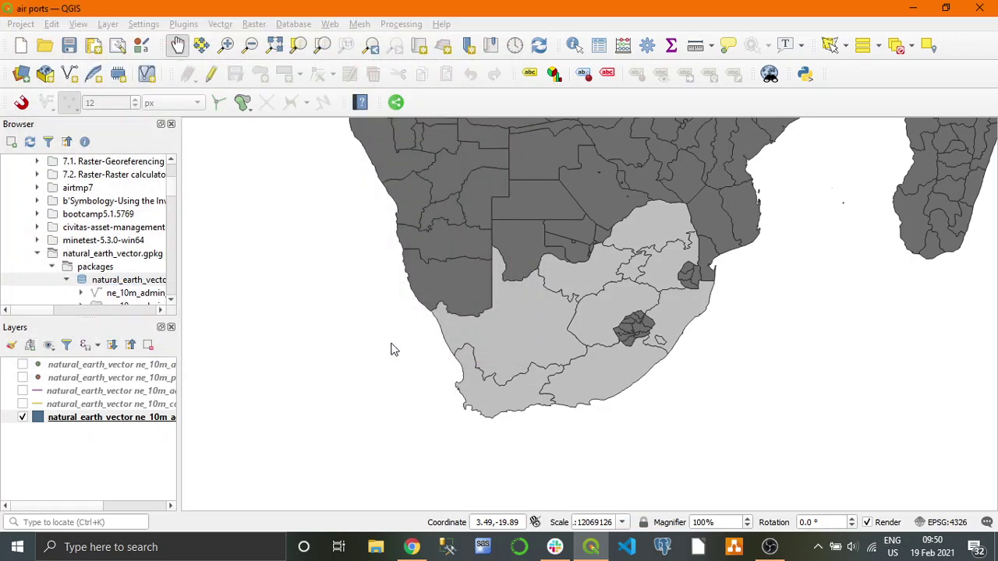
Turn on the coastline and admin_0 boundary lines layers and open the styling of the coastline layer
drag(611, 303, 589, 308)
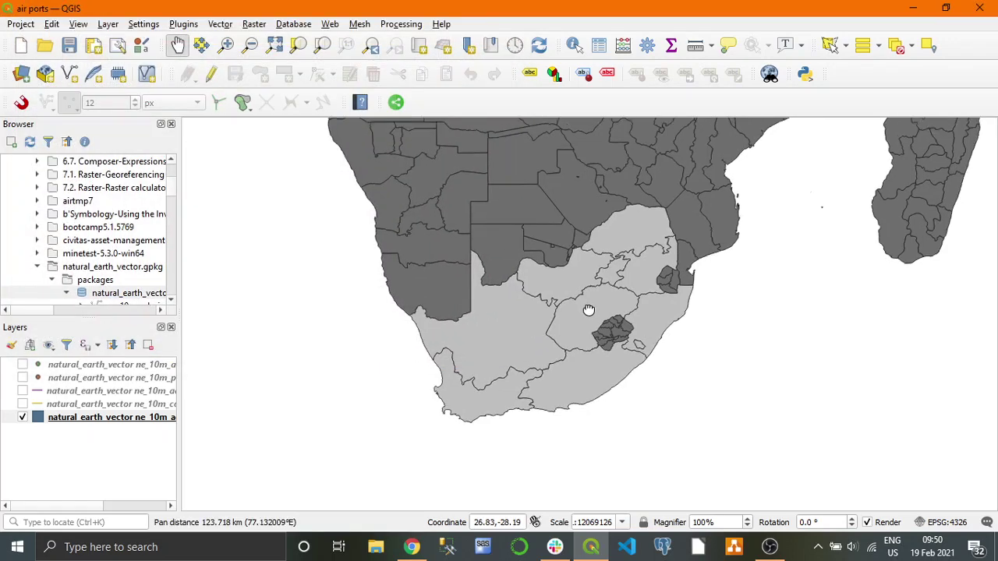
click(39, 404)
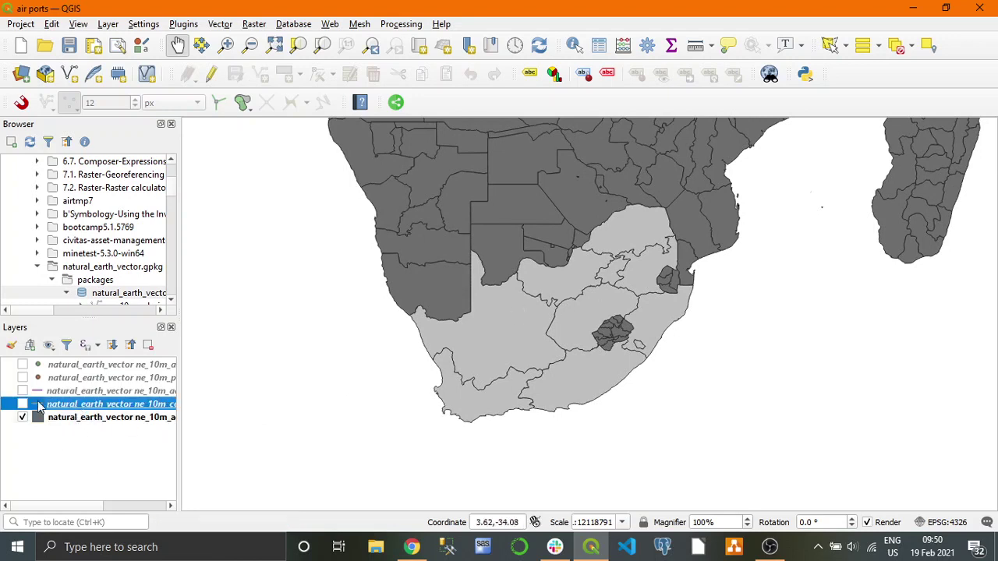
click(23, 404)
click(23, 390)
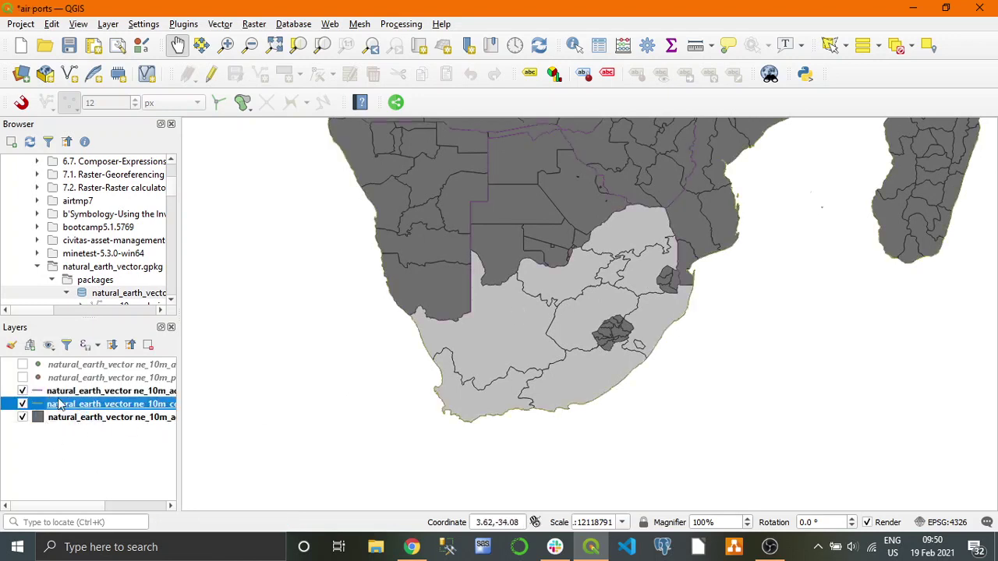
drag(101, 506, 134, 500)
click(11, 345)
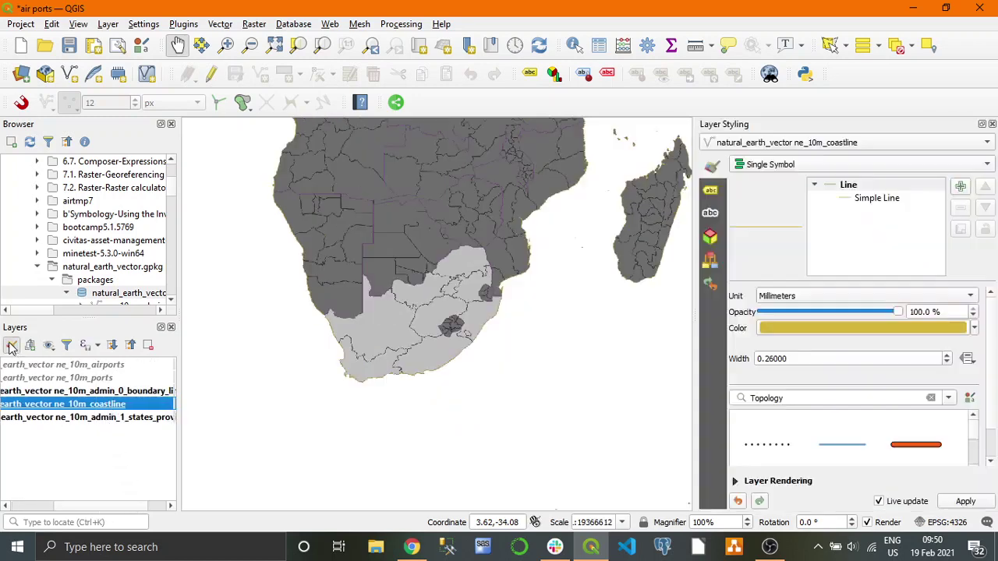
Set the coastline's line colour to black and its width to 0.5 mm
click(814, 327)
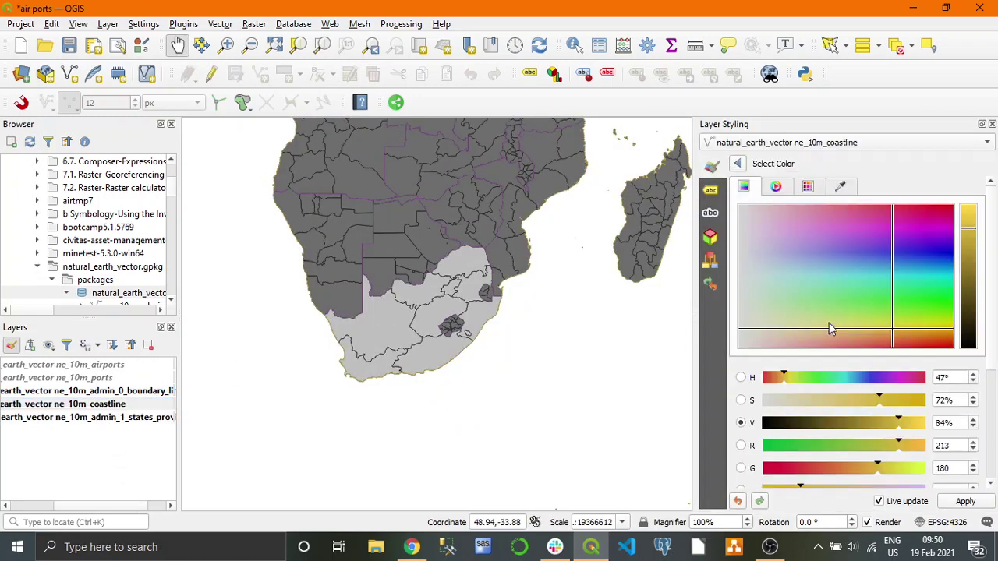
drag(978, 238, 971, 373)
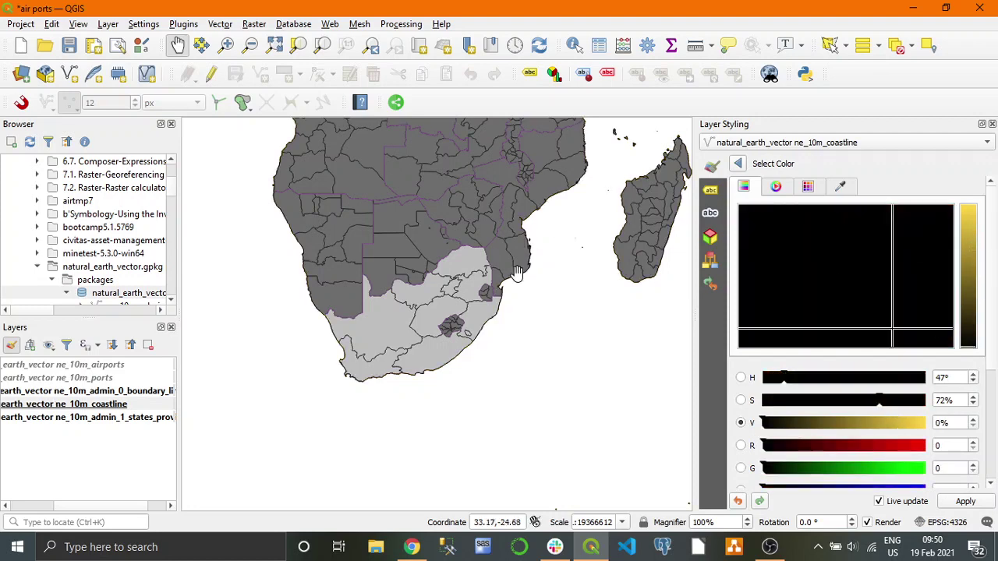
click(737, 163)
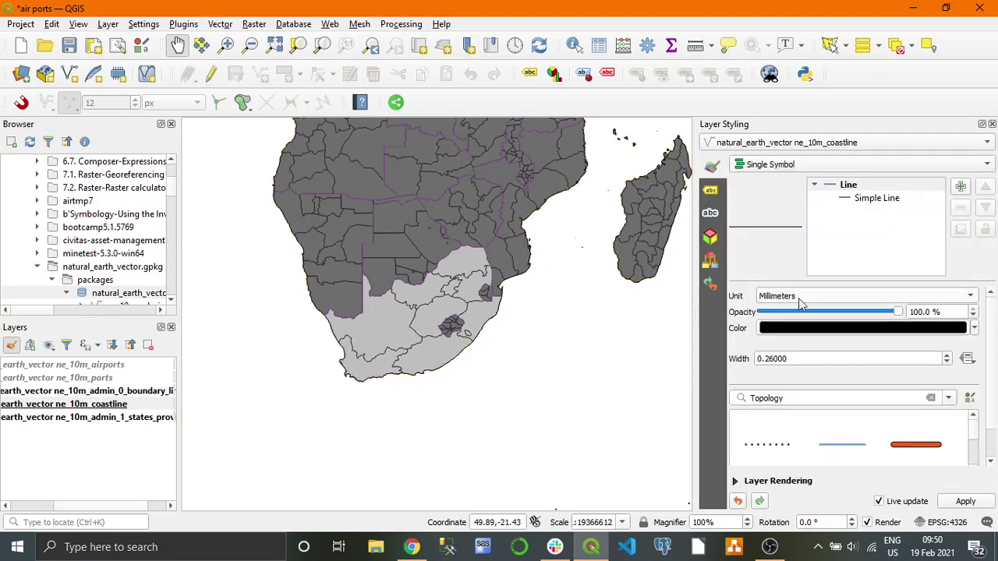
click(840, 354)
double_click(832, 354)
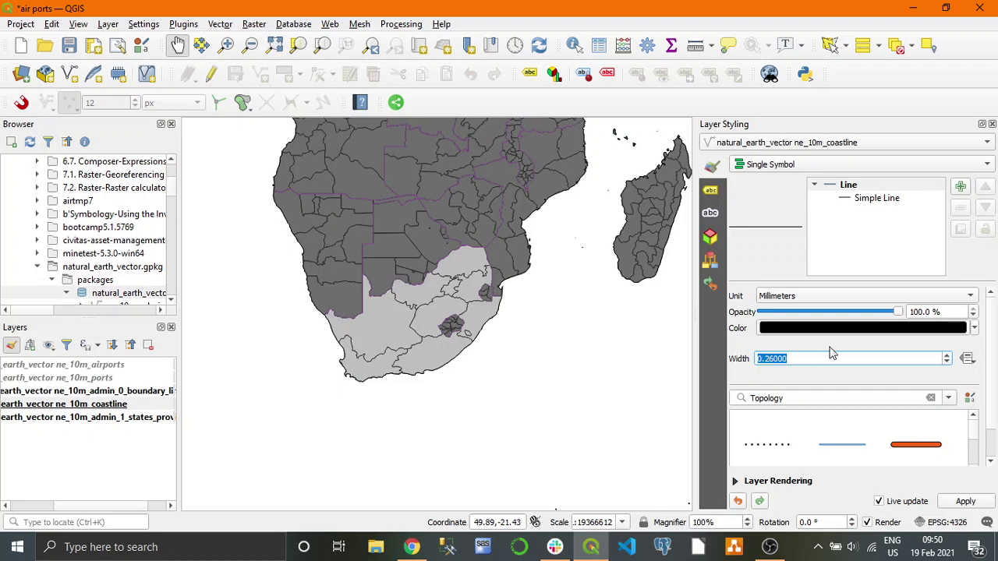
text(0.5)
key(Return)
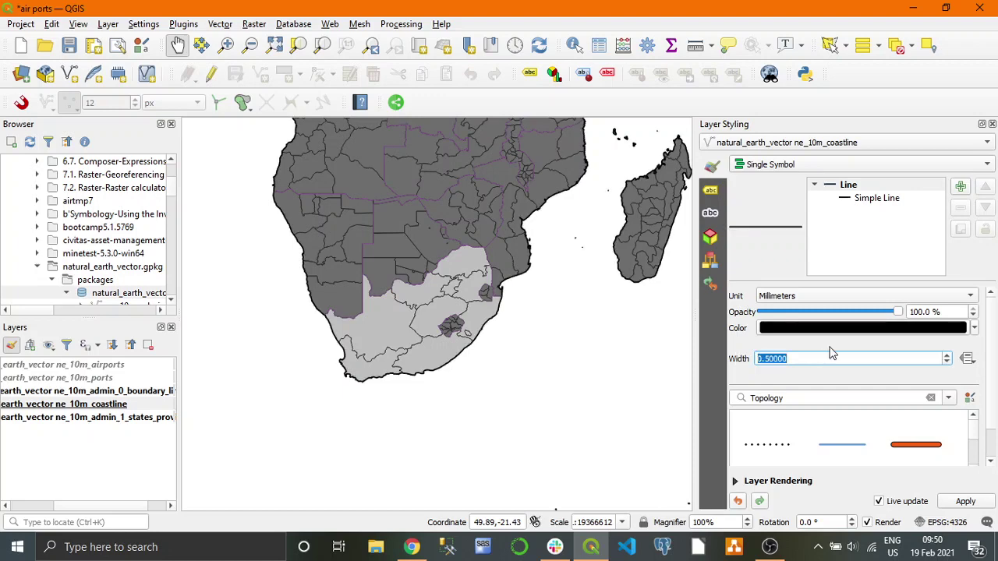
click(575, 328)
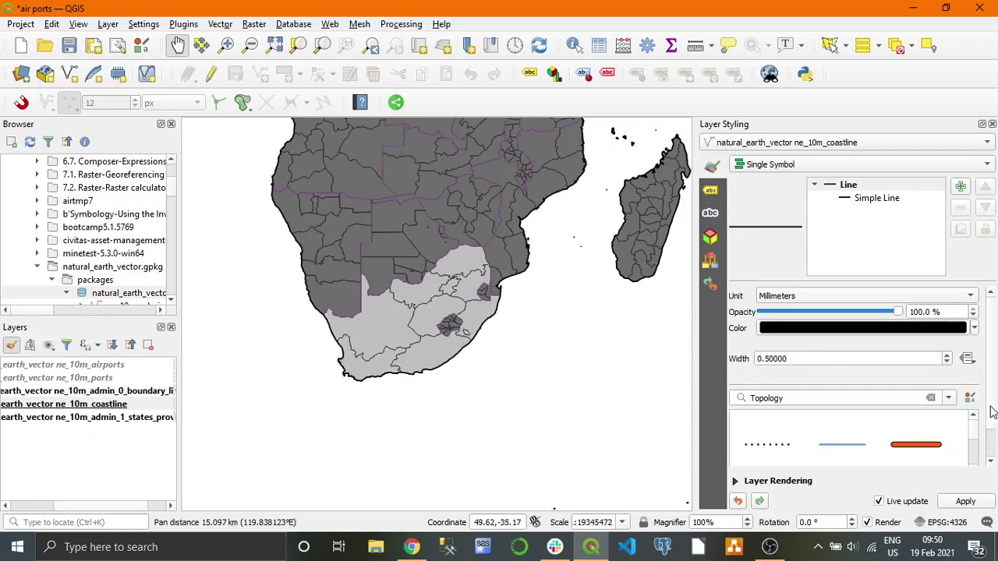
Try the topo railway preset symbol on the coastline layer
scroll(983, 402, down, 3)
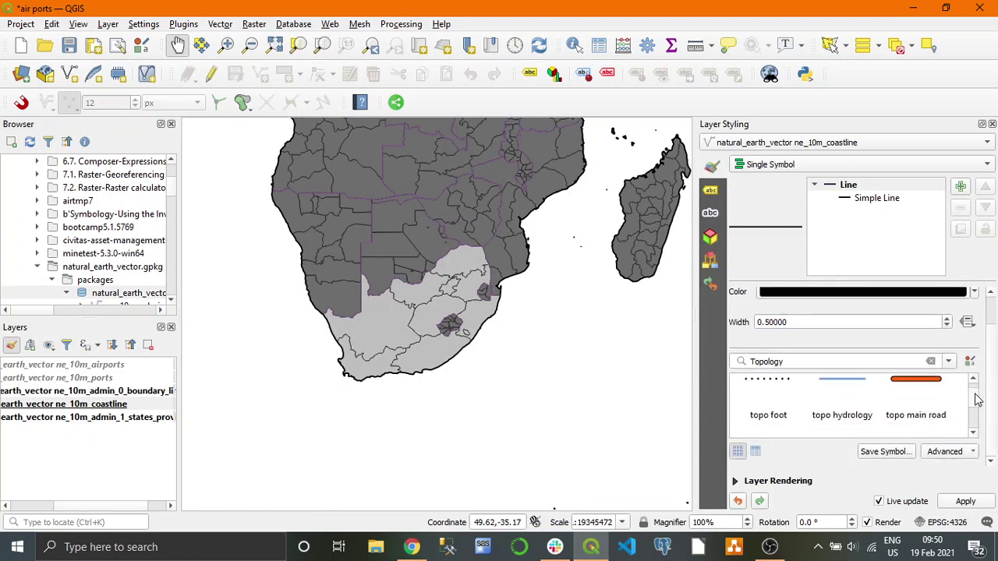
scroll(860, 399, down, 2)
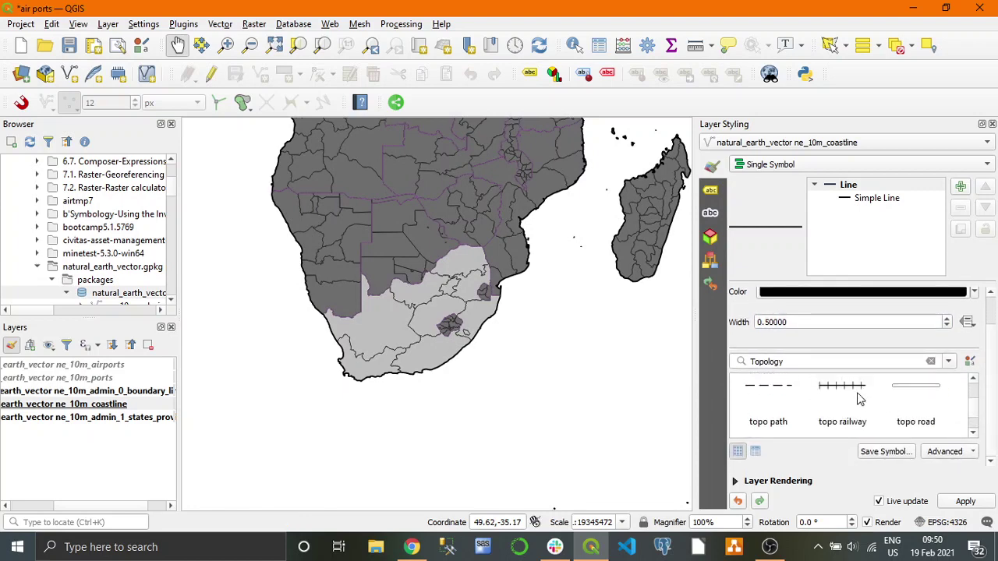
click(860, 398)
Apply the topo hydrology preset symbol to the coastline and recolour it black
scroll(974, 401, up, 2)
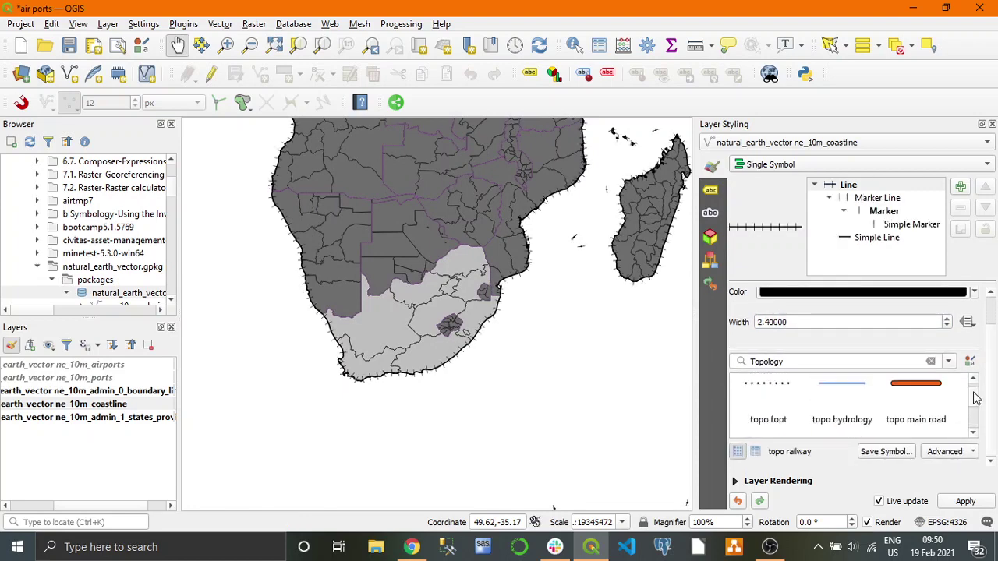
click(859, 413)
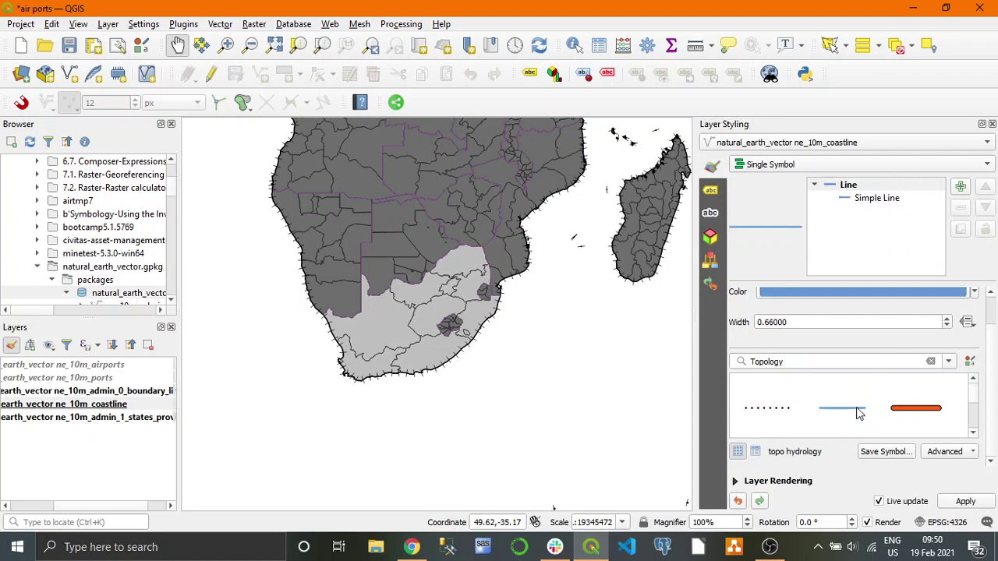
click(907, 292)
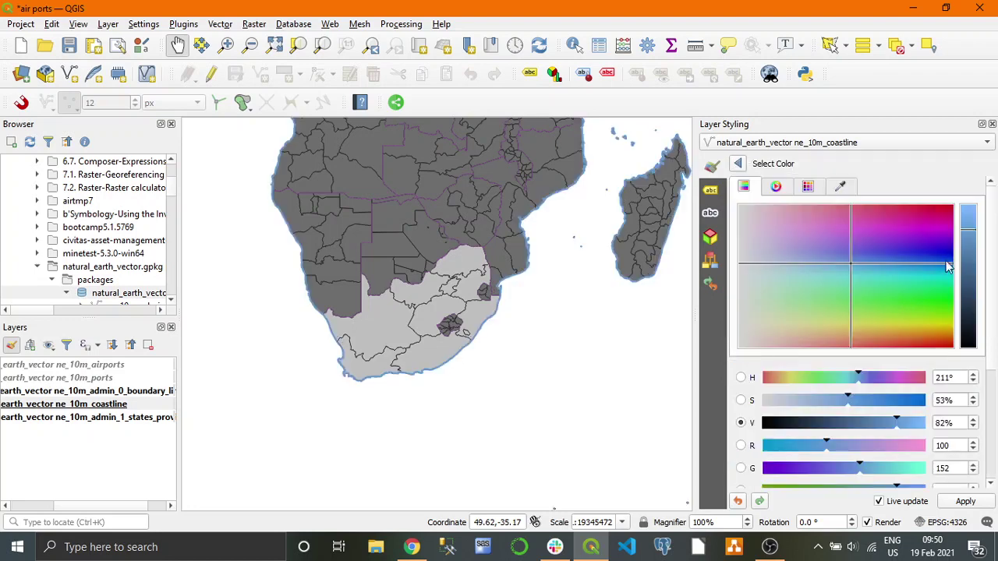
drag(967, 269, 969, 370)
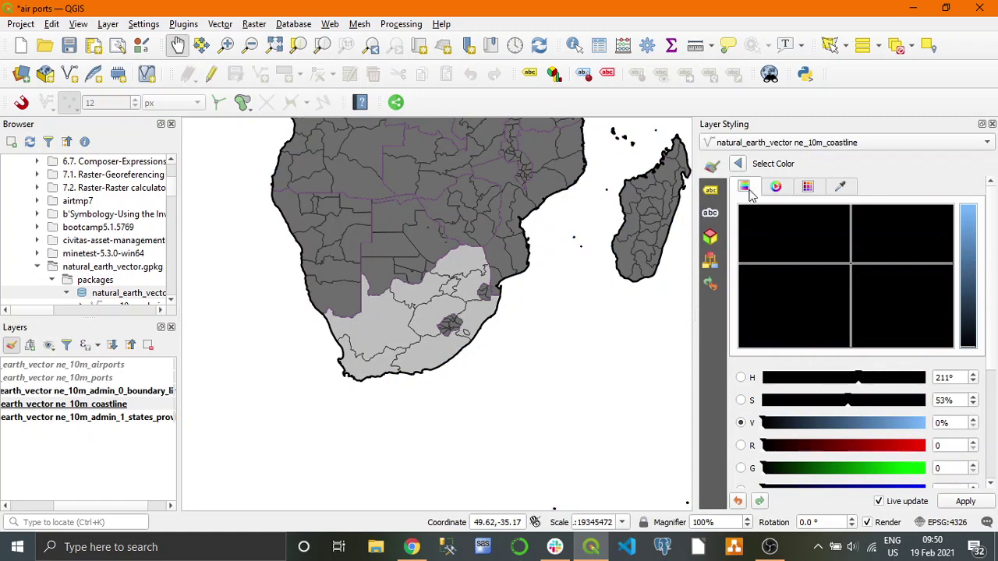
click(737, 163)
Set the width of the coastline's topo hydrology line to 0.5 mm
drag(801, 358, 755, 360)
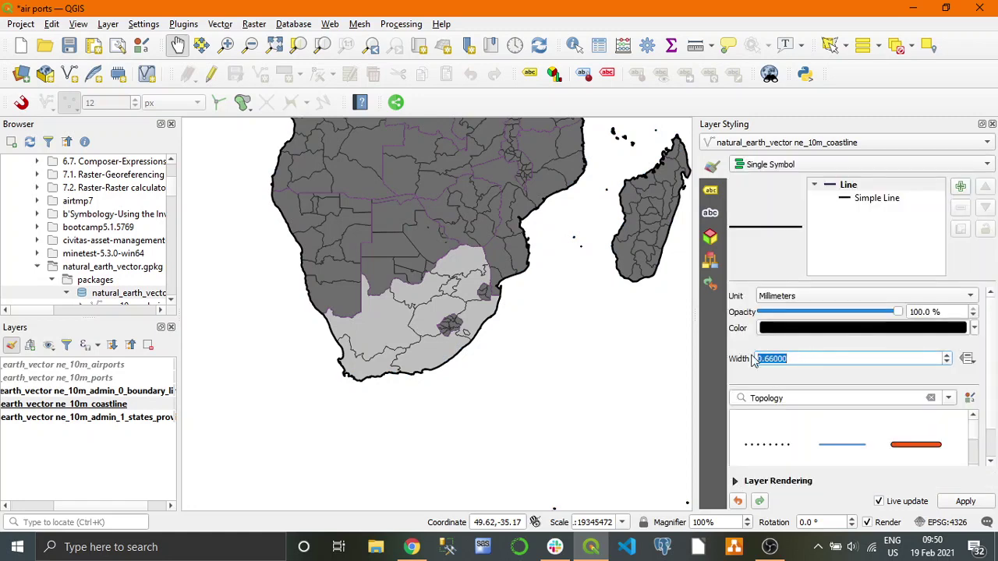
text(0.5)
key(Return)
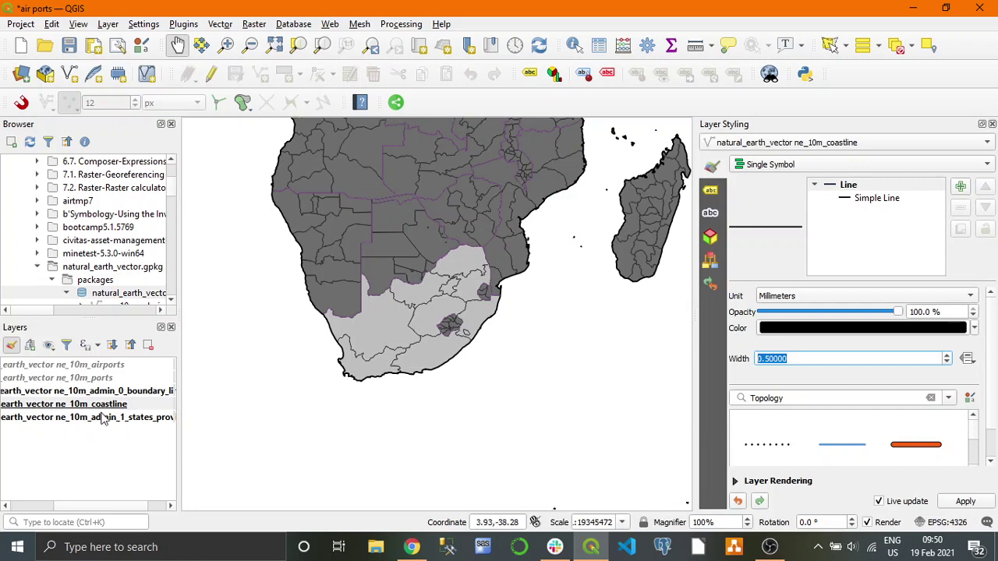
Style the admin_0 boundary lines layer with a black line 0.4 mm wide
click(70, 392)
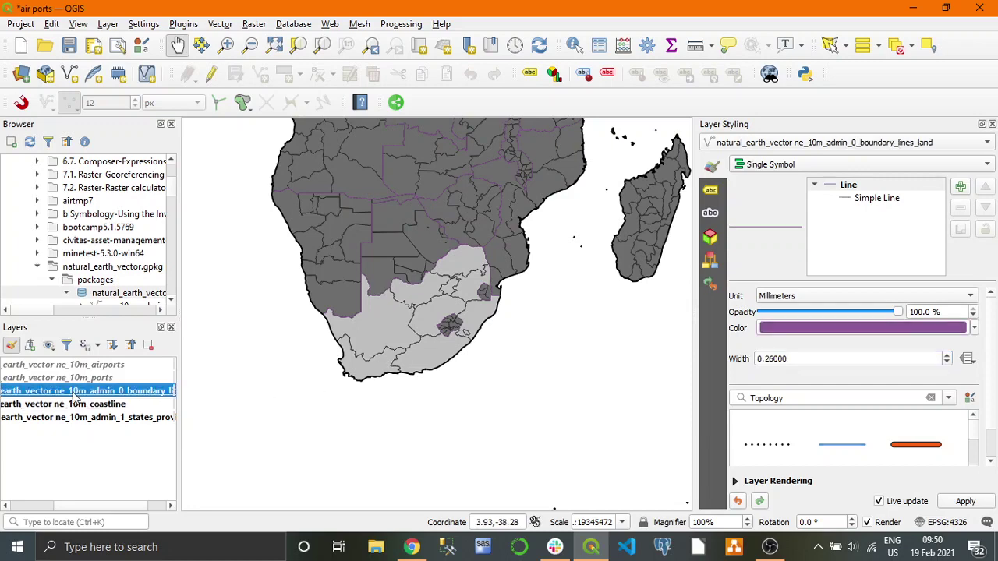
click(880, 328)
drag(971, 268, 979, 350)
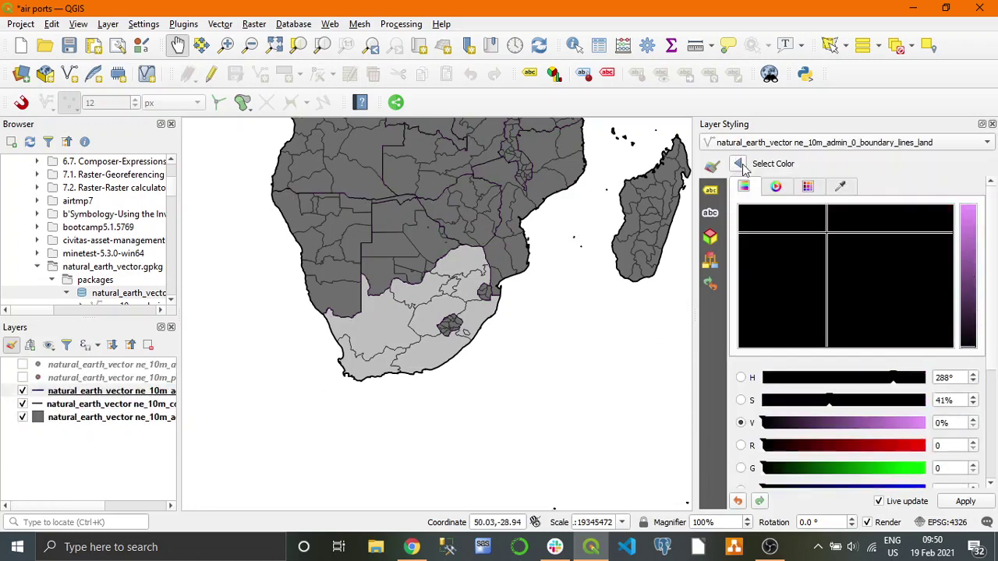
click(738, 163)
drag(780, 359, 733, 353)
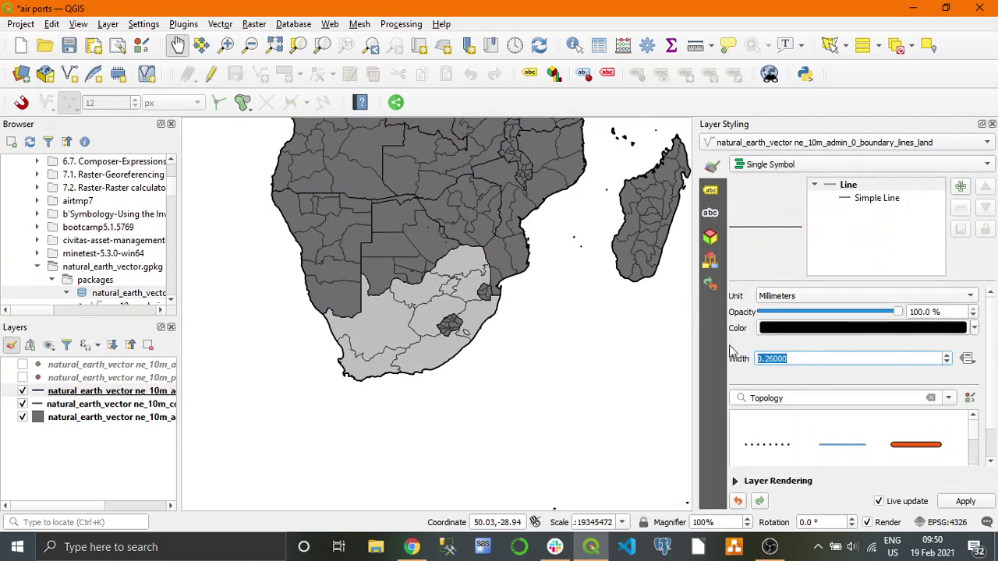
text(0.4)
key(Return)
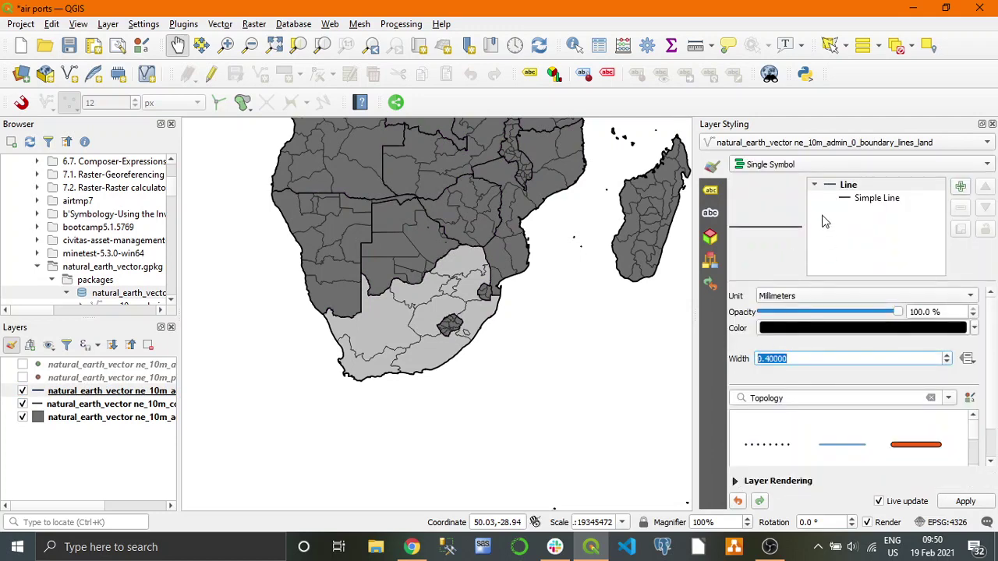
Close the layer styling and save the project
drag(429, 312, 444, 334)
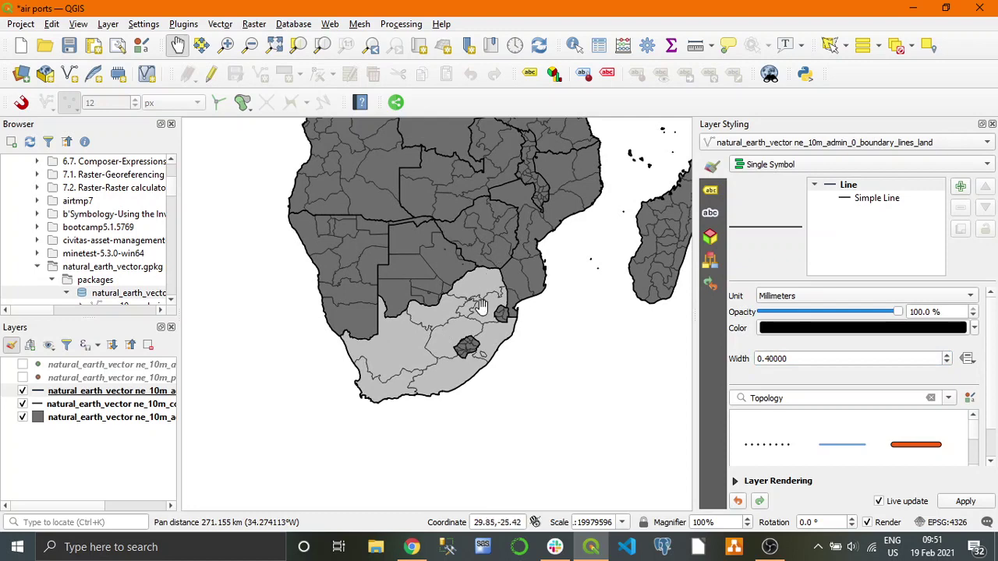
click(992, 125)
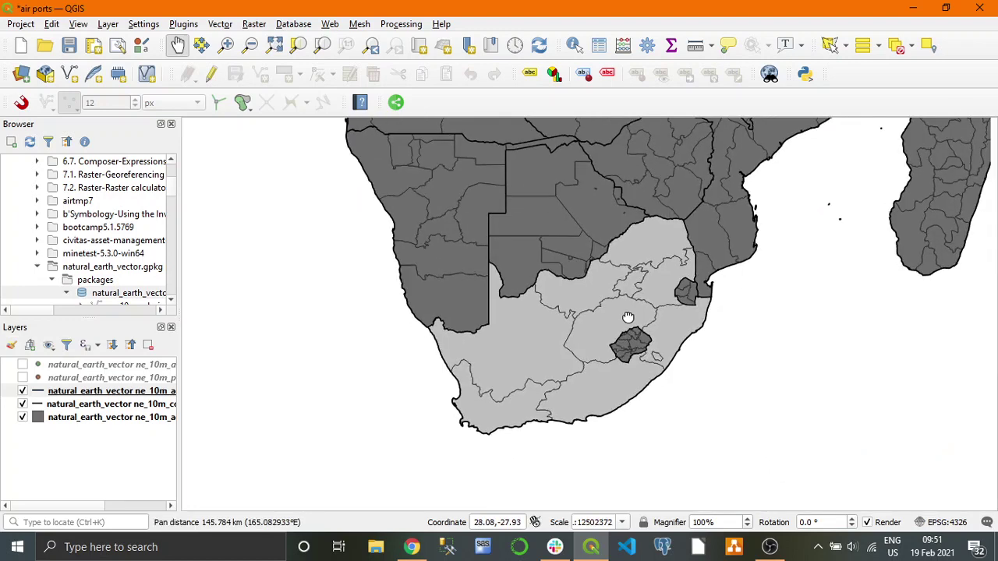
click(69, 46)
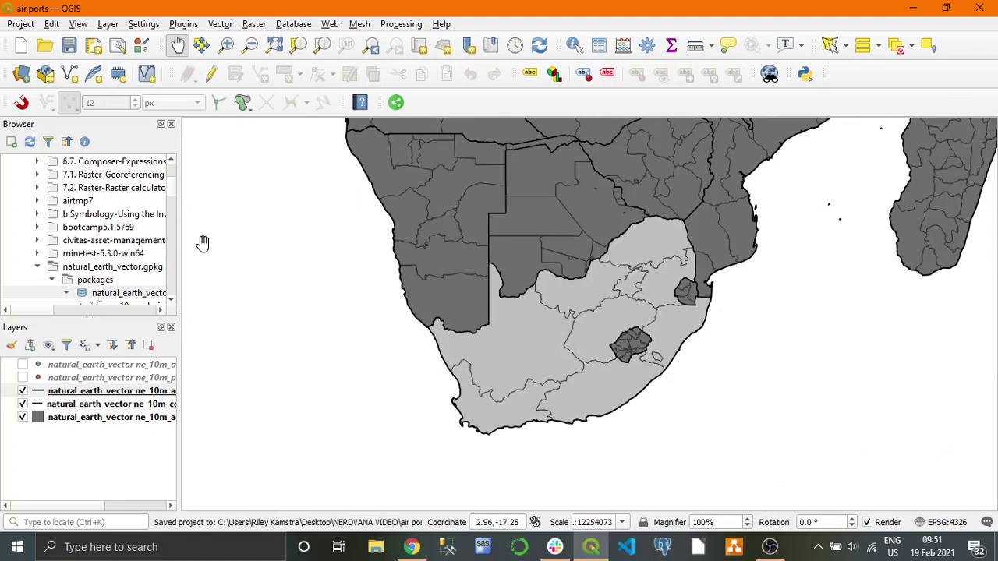
Show the airports and ports layers on the map and view the ports layer's attribute table
drag(590, 337, 562, 328)
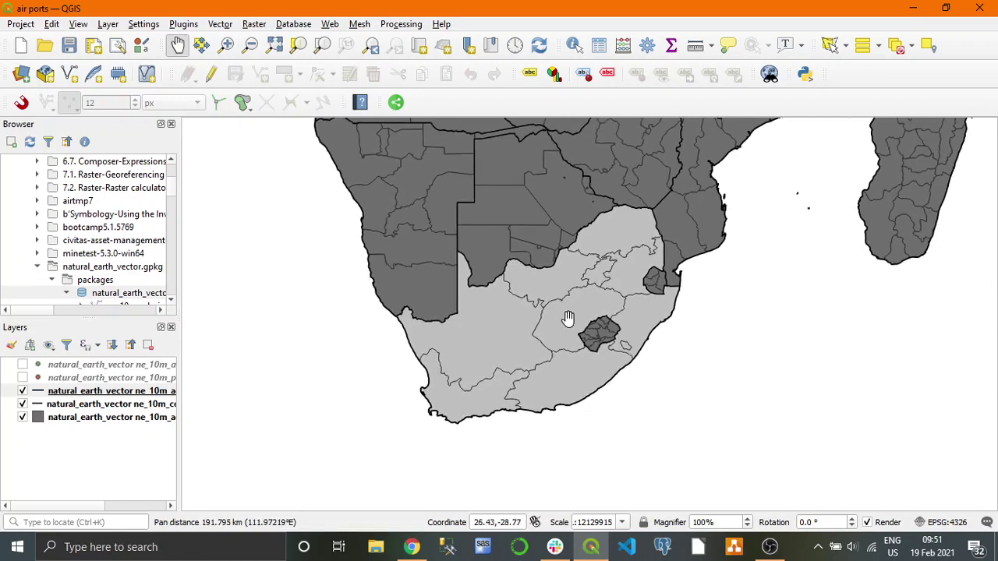
click(94, 377)
drag(49, 507, 31, 493)
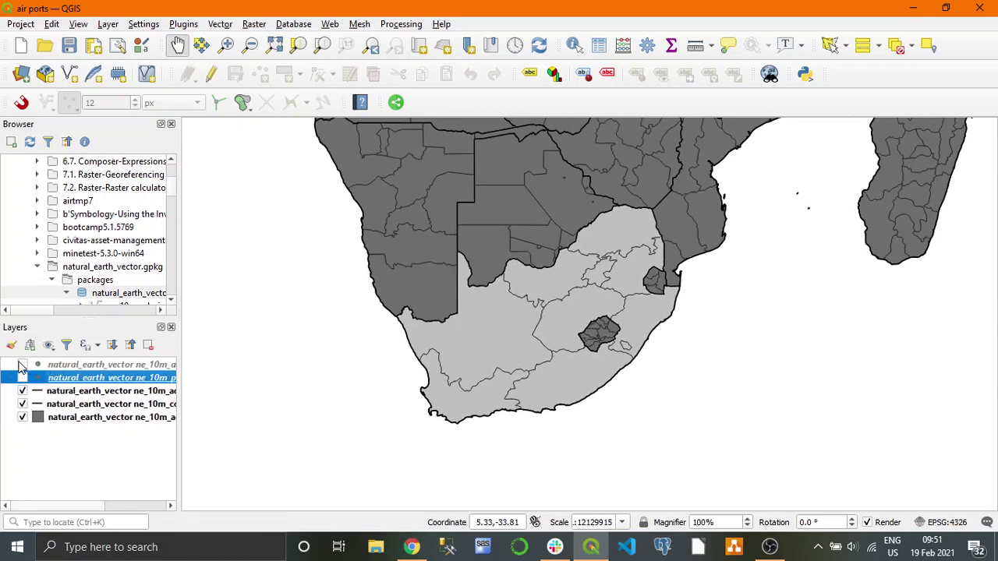
click(21, 364)
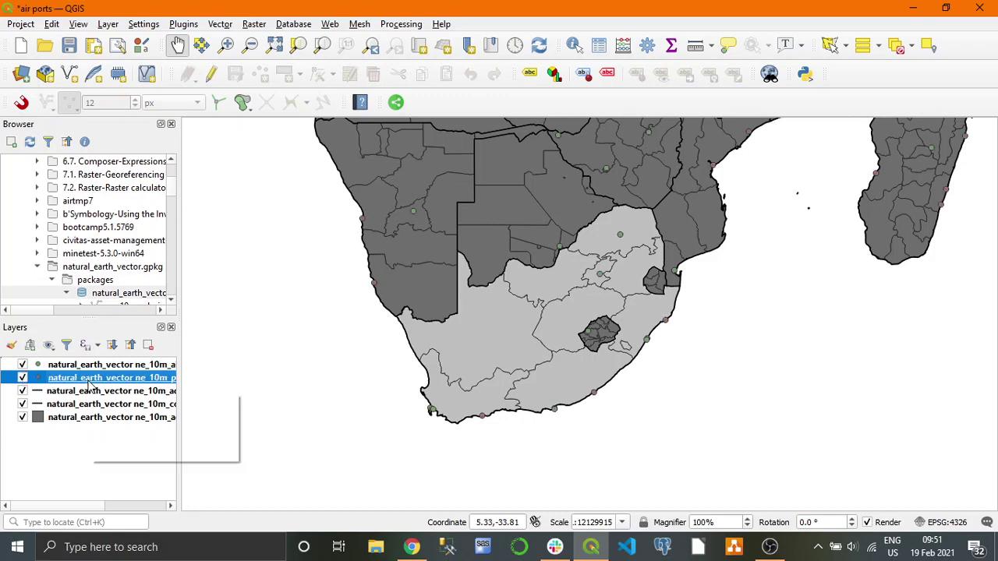
key(F6)
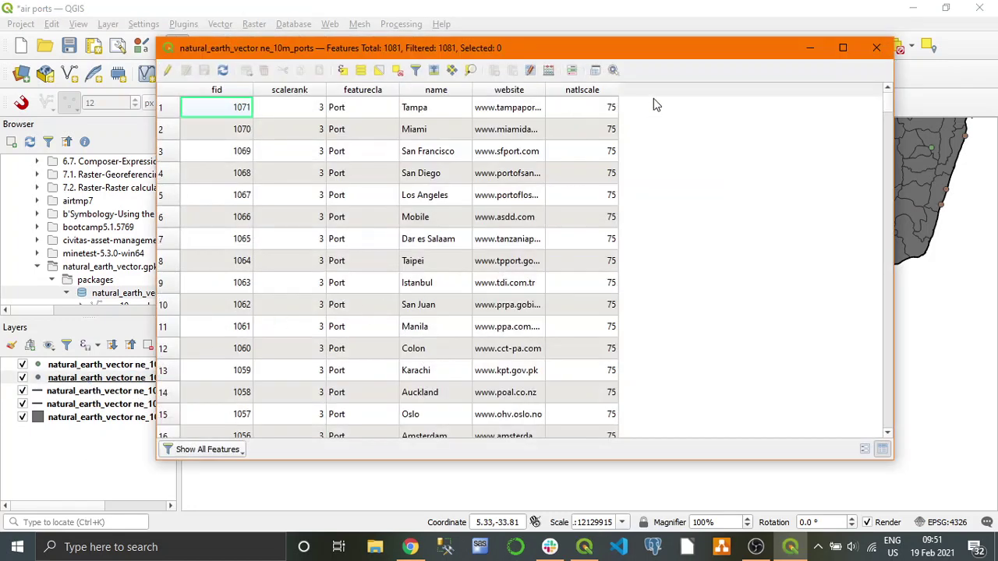
click(876, 47)
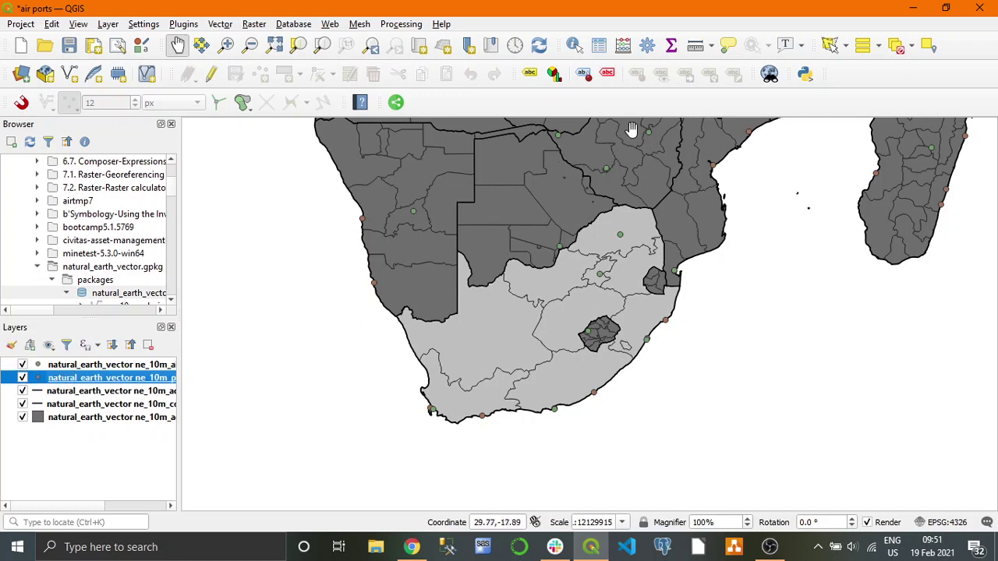
Hide the airports layer and select the ports along South Africa's coast with a polygon selection
click(22, 364)
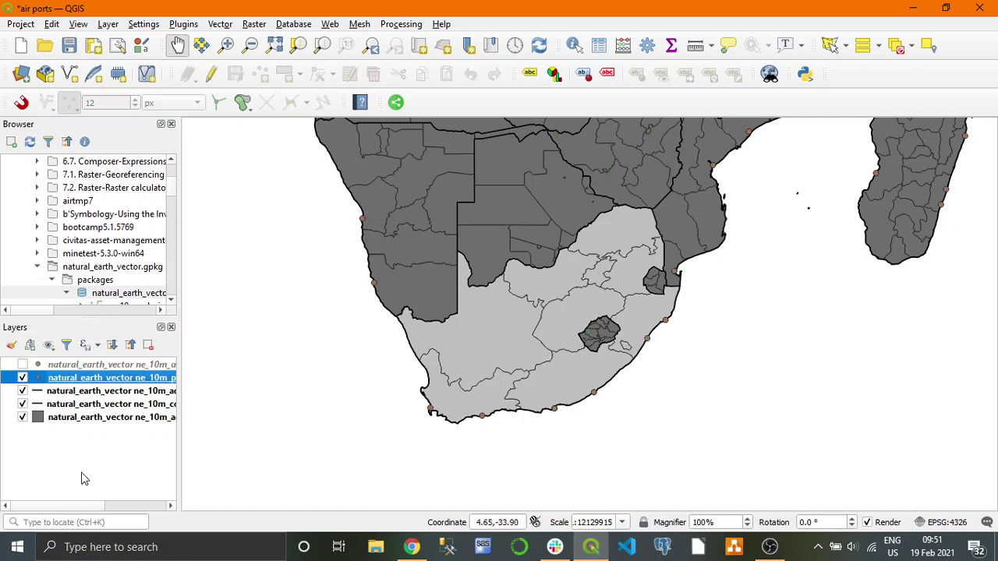
drag(76, 506, 93, 506)
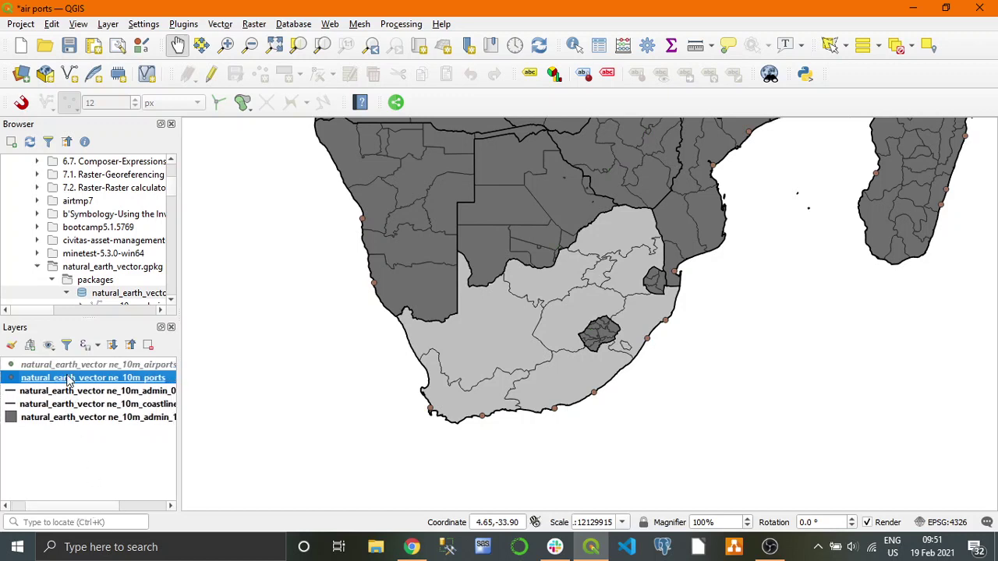
click(829, 45)
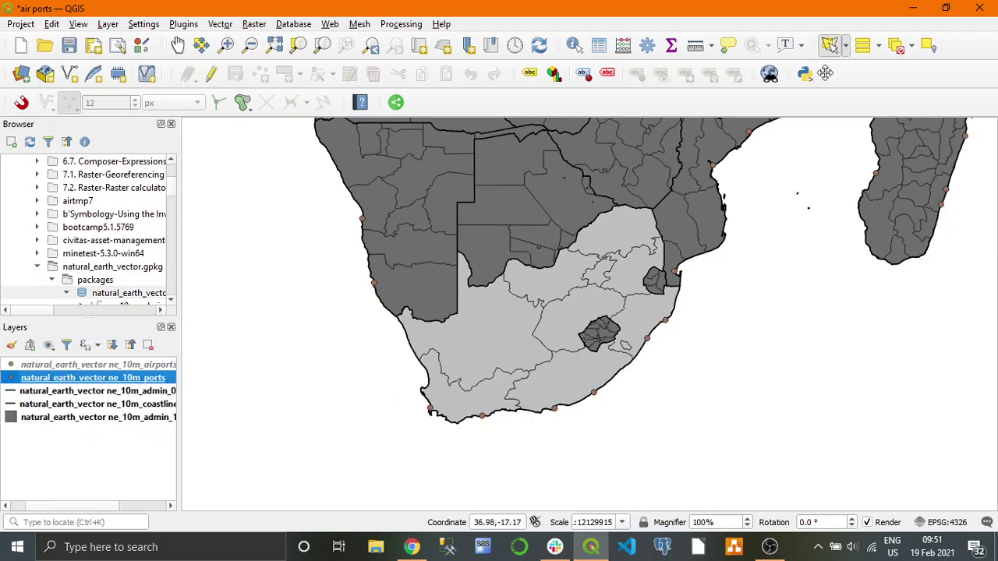
click(652, 300)
click(745, 346)
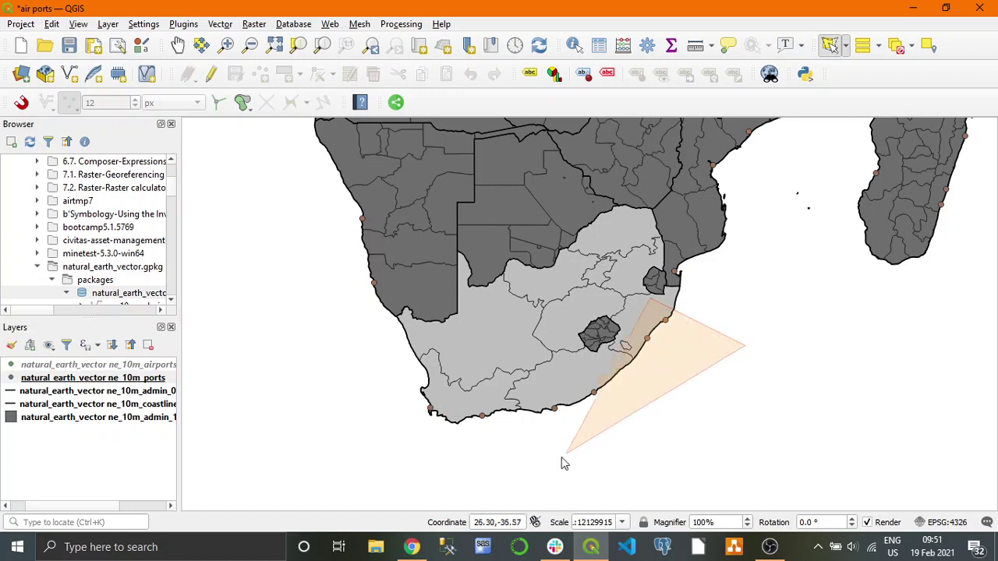
click(491, 480)
right_click(349, 398)
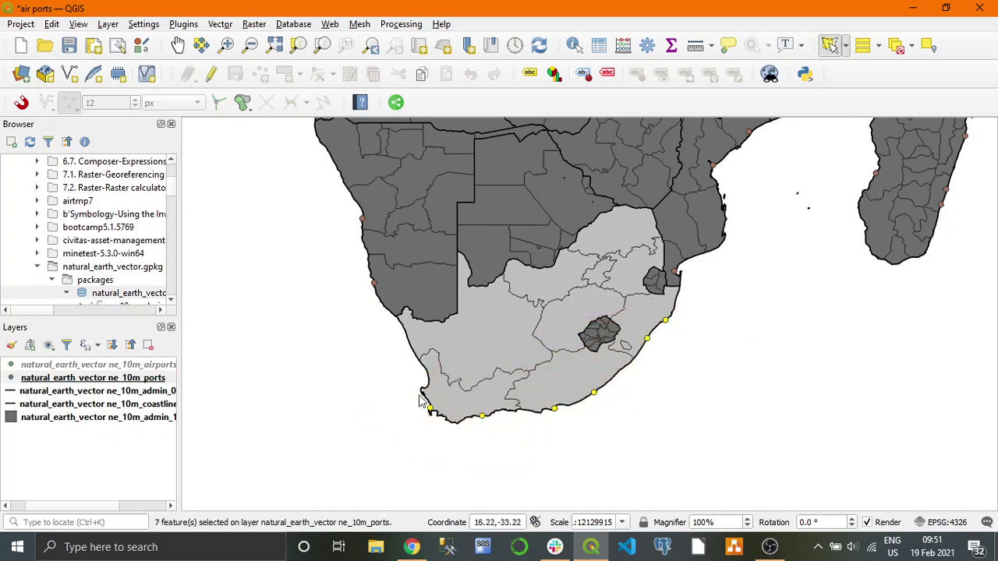
Open the ports attribute table and move the selected ports to the start of the list
click(41, 379)
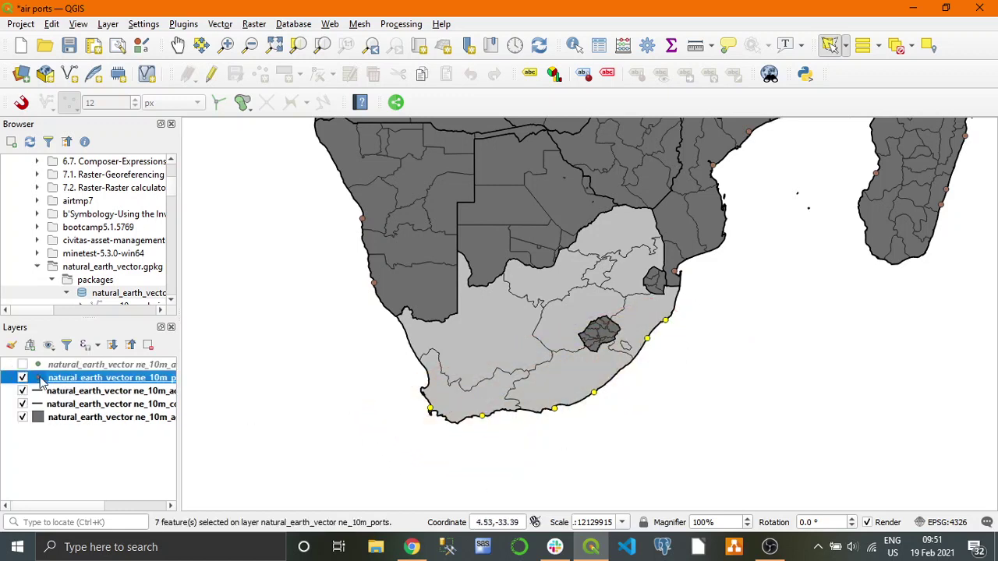
key(F6)
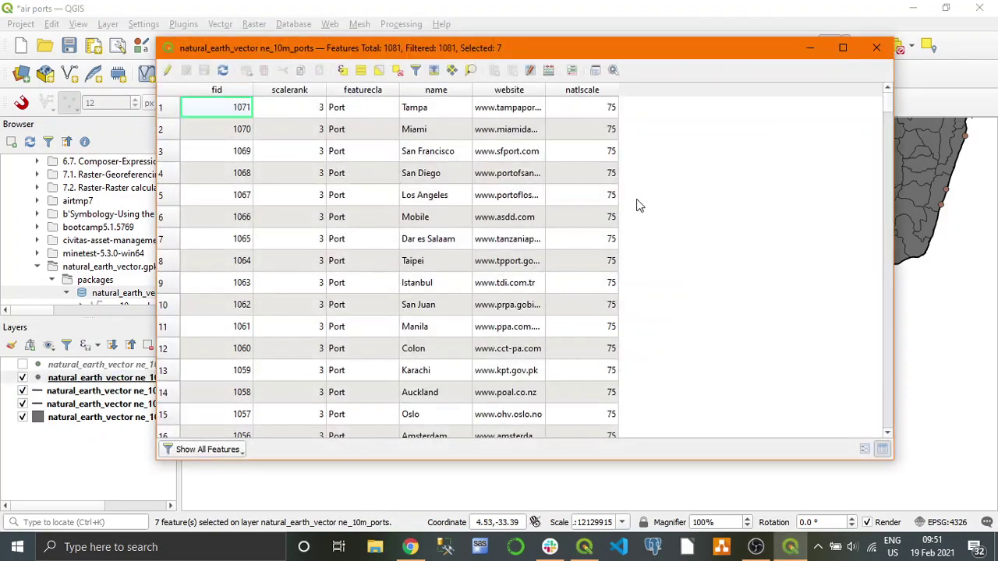
click(436, 71)
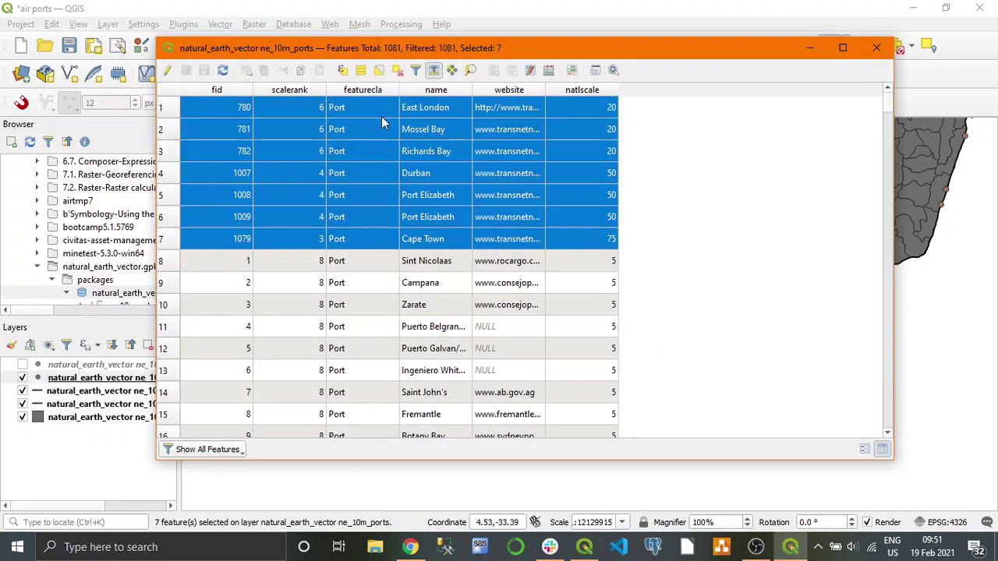
mouse_move(573, 49)
mouse_down()
mouse_move(602, 123)
mouse_move(572, 130)
mouse_move(575, 407)
mouse_move(585, 464)
mouse_move(595, 405)
mouse_move(564, 102)
mouse_move(569, 61)
mouse_up()
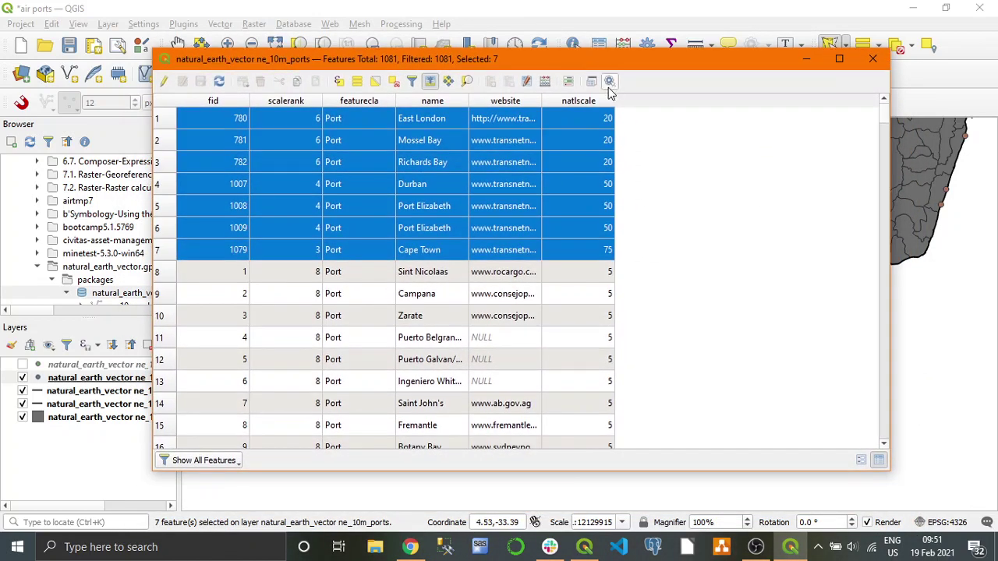
Add a whole-number field SA with the expression '1' for the selected ports, then clear the selection and end layer editing
click(166, 81)
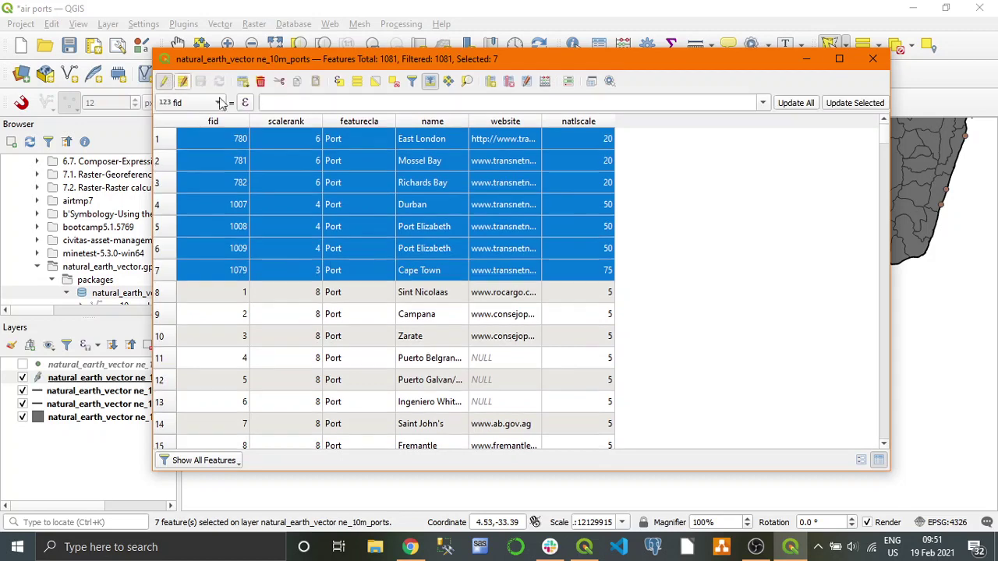
click(546, 82)
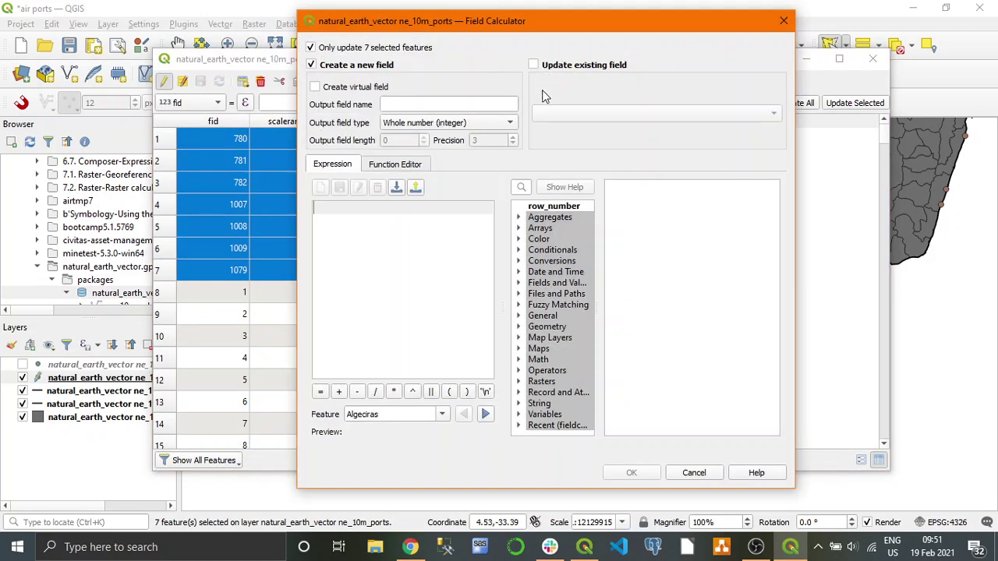
click(412, 105)
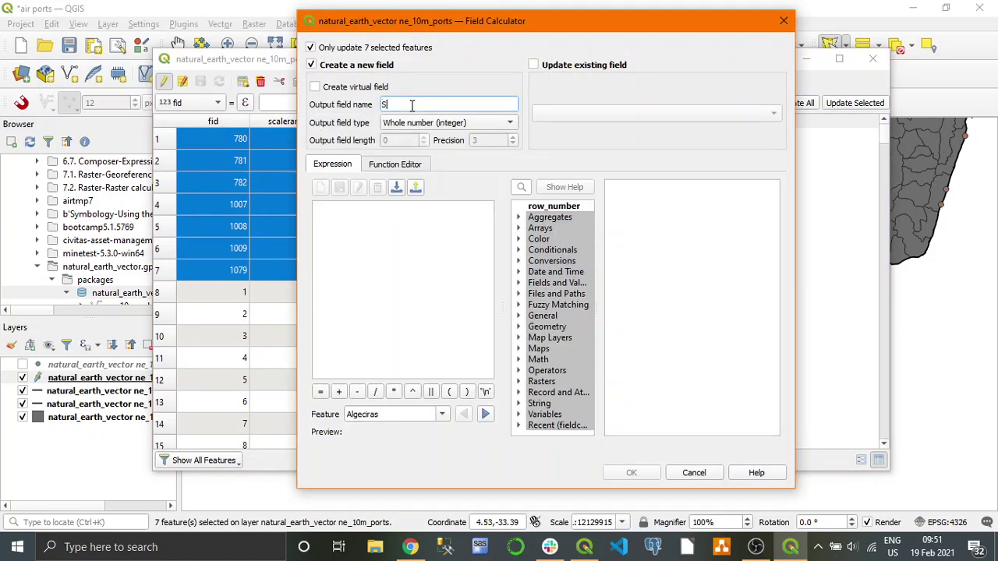
click(388, 214)
text('1')
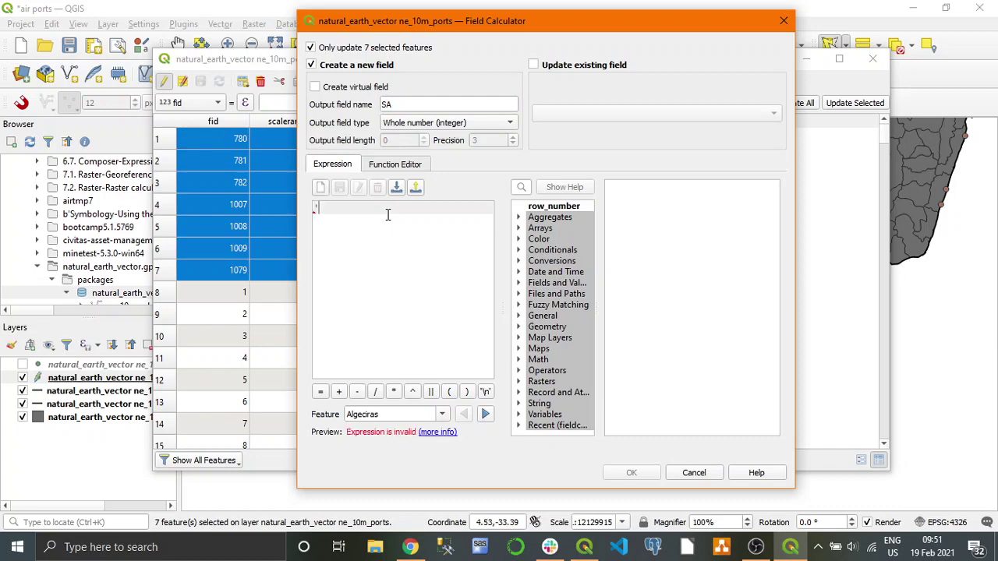
click(632, 473)
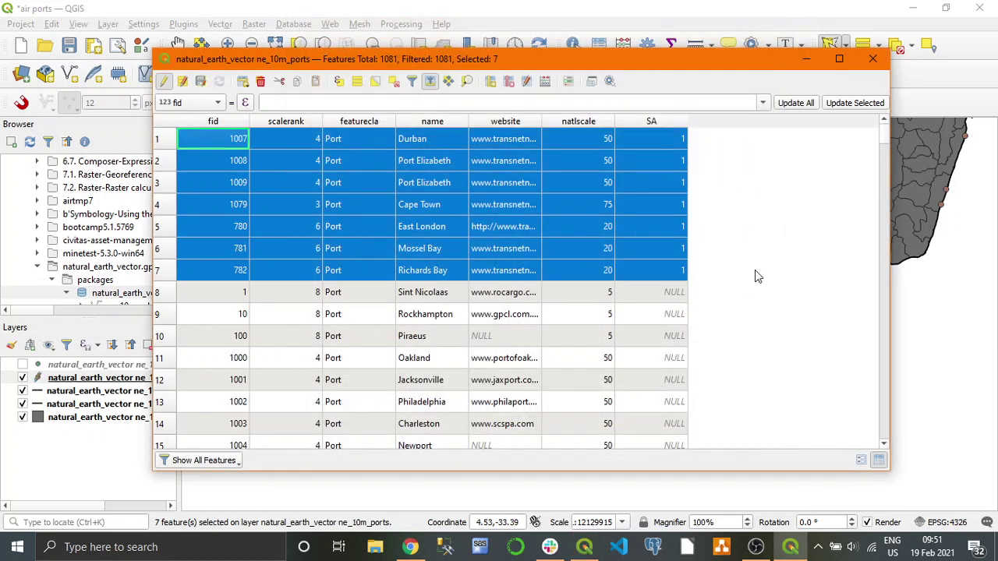
click(394, 82)
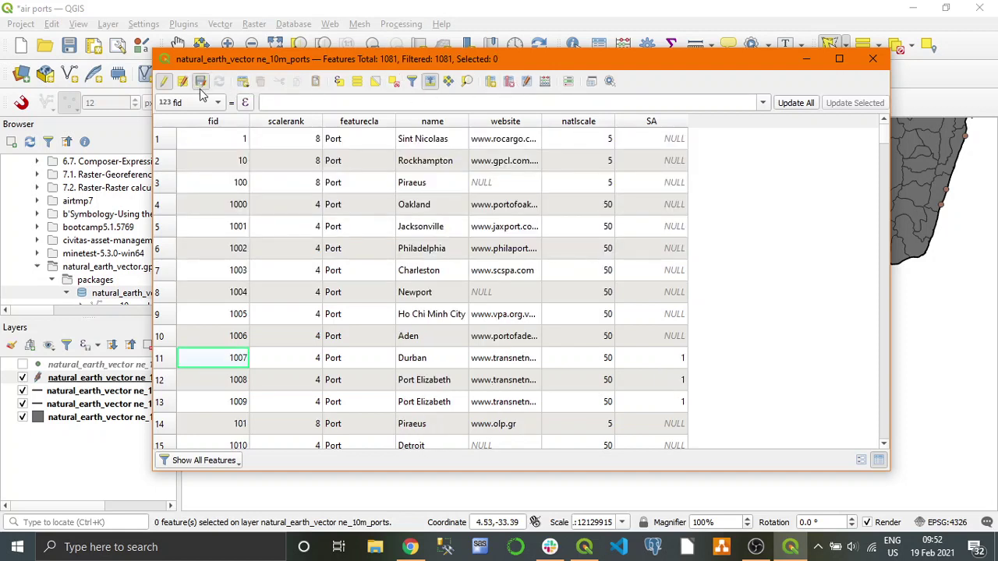
click(165, 83)
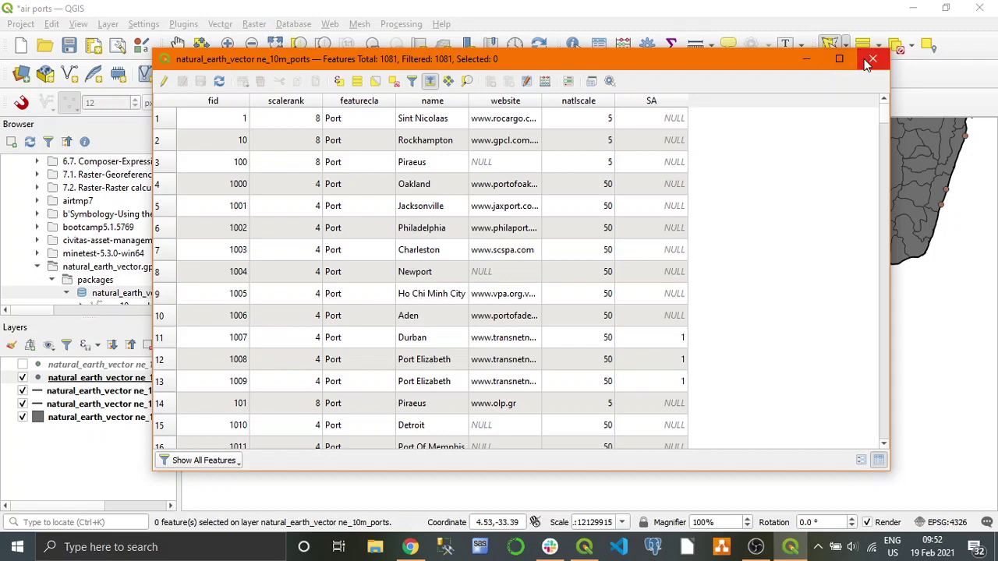
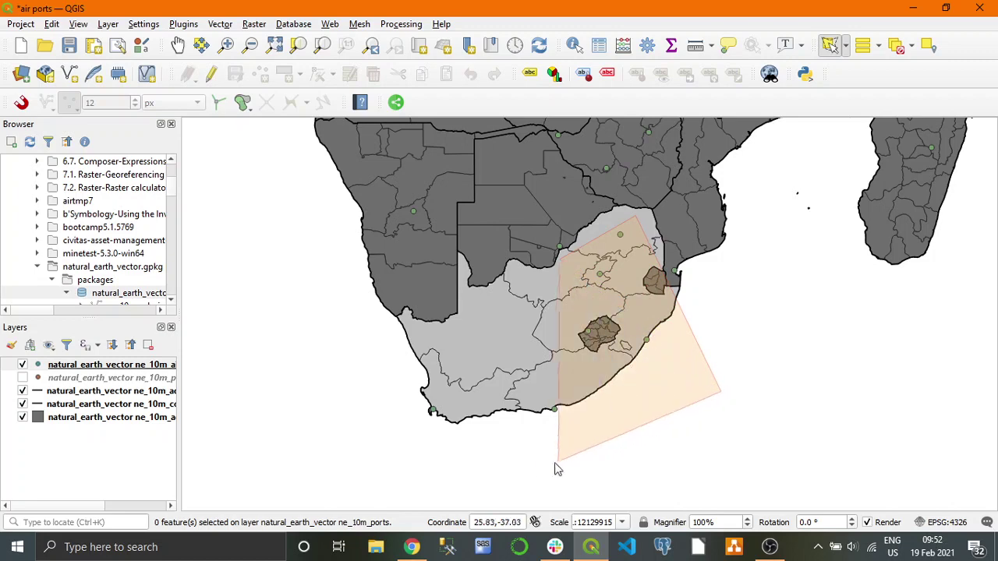
Complete a polygon selection around South Africa to select its airports
click(499, 466)
click(320, 373)
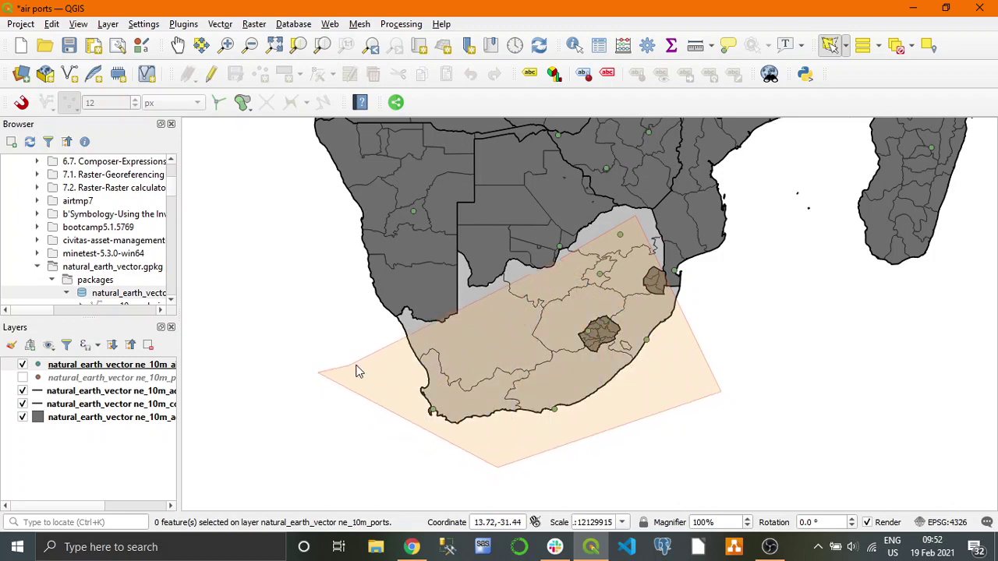
right_click(508, 285)
Remove the airport inside Lesotho from the airport selection
scroll(593, 331, up, 2)
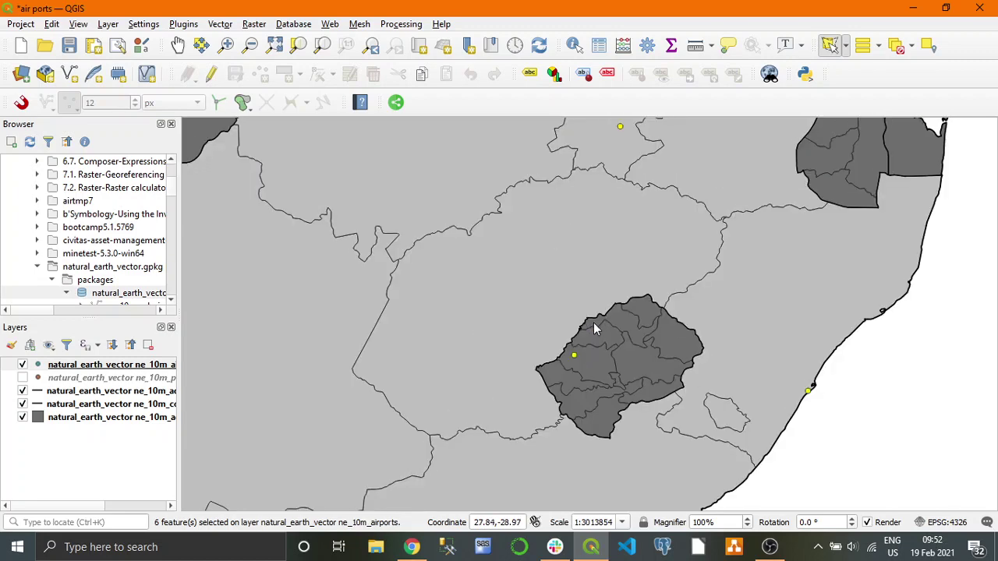
click(847, 49)
click(860, 66)
ctrl+click(575, 355)
scroll(559, 226, down, 3)
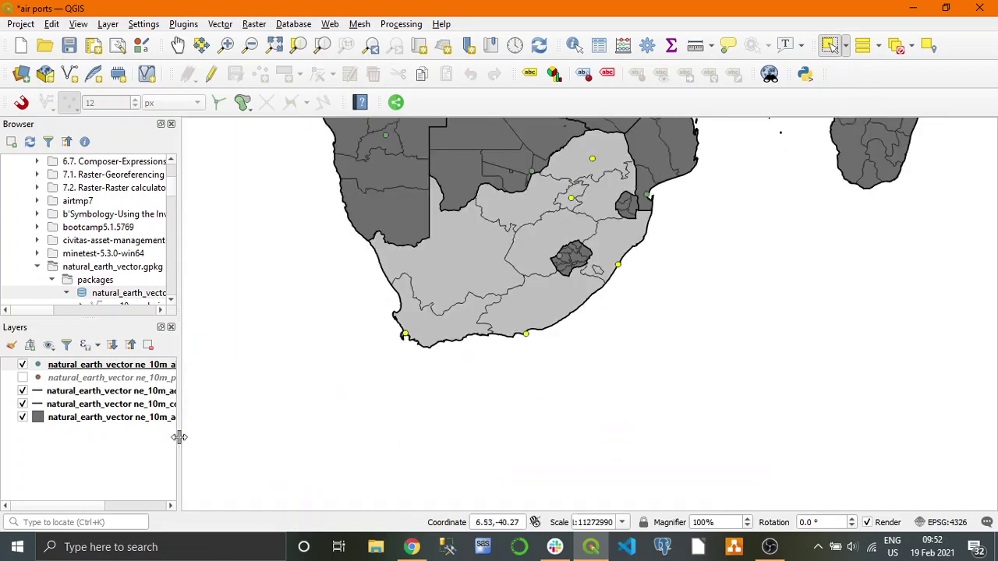
Open the airports attribute table and move the selected airports to the start of the list
click(101, 365)
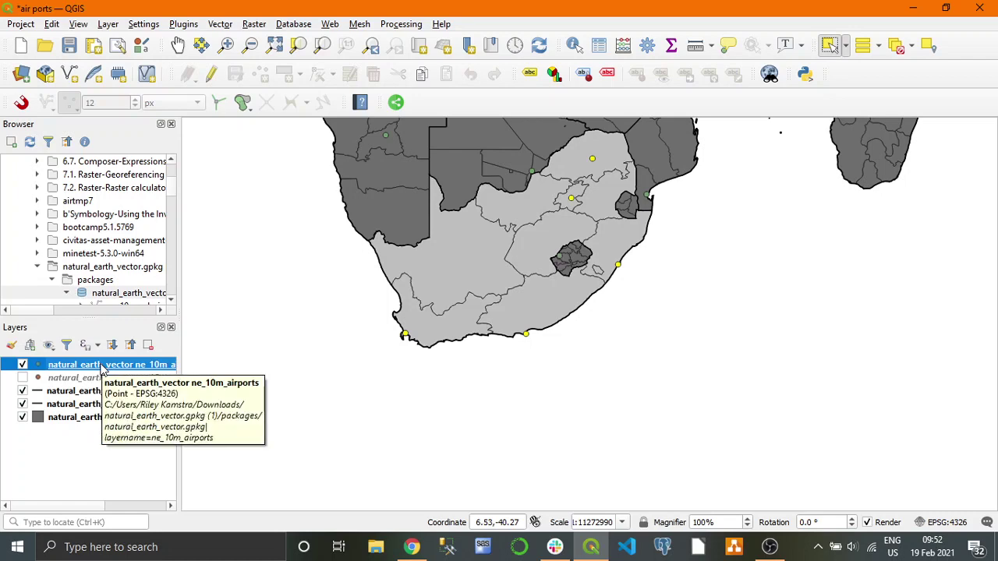
key(F6)
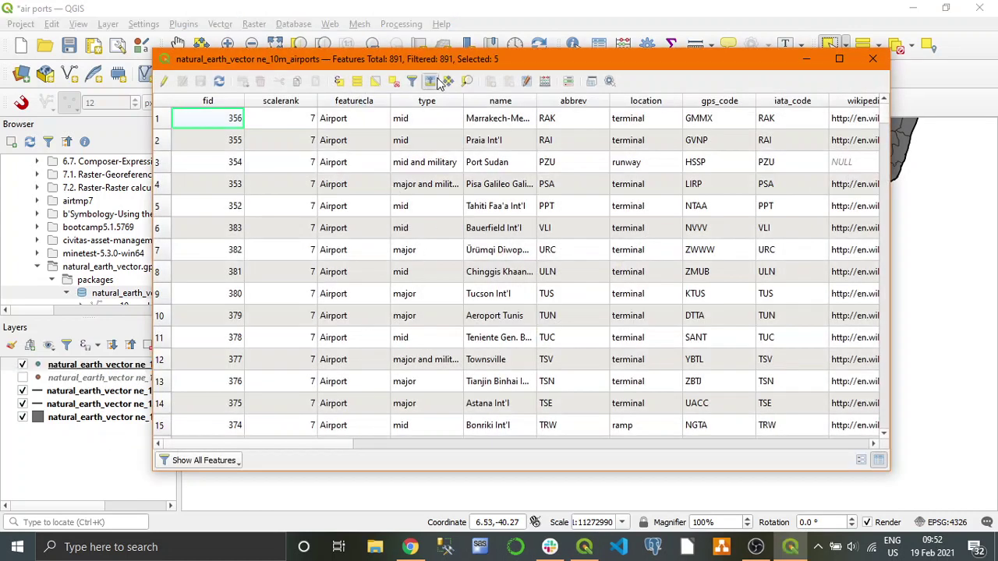
click(430, 81)
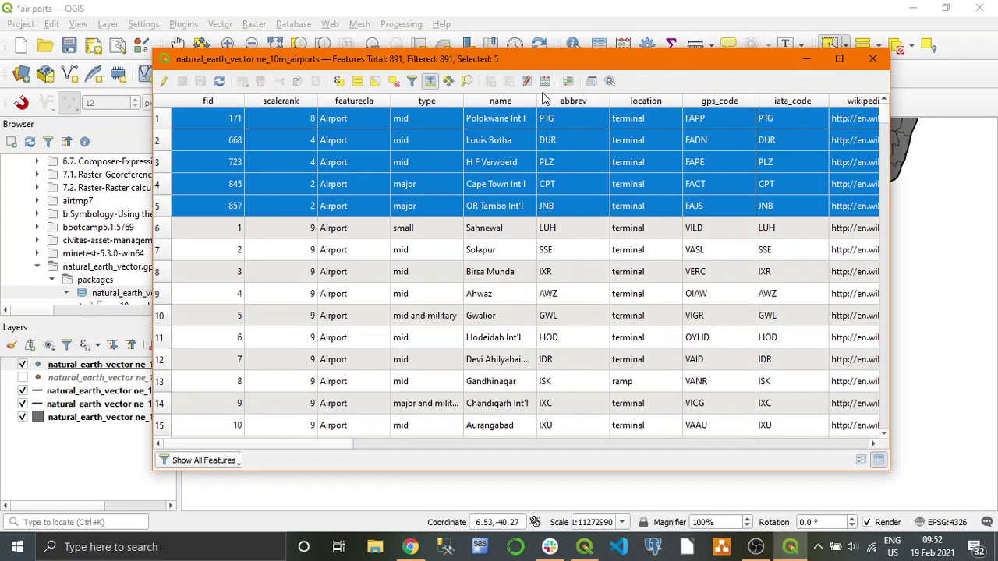
Make the airports layer editable and add a whole-number field SA with the expression '1' for the selected airports
click(165, 81)
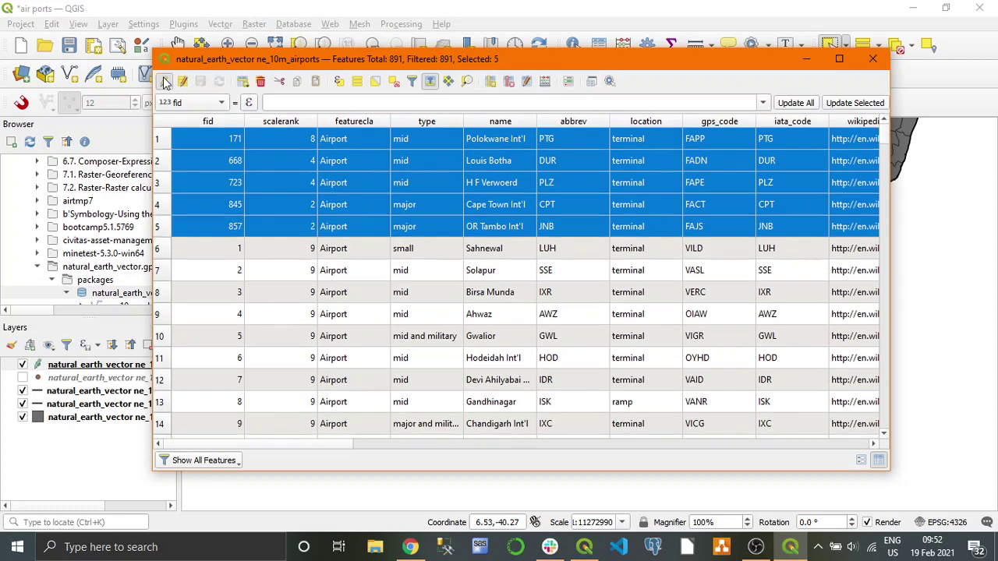
click(545, 81)
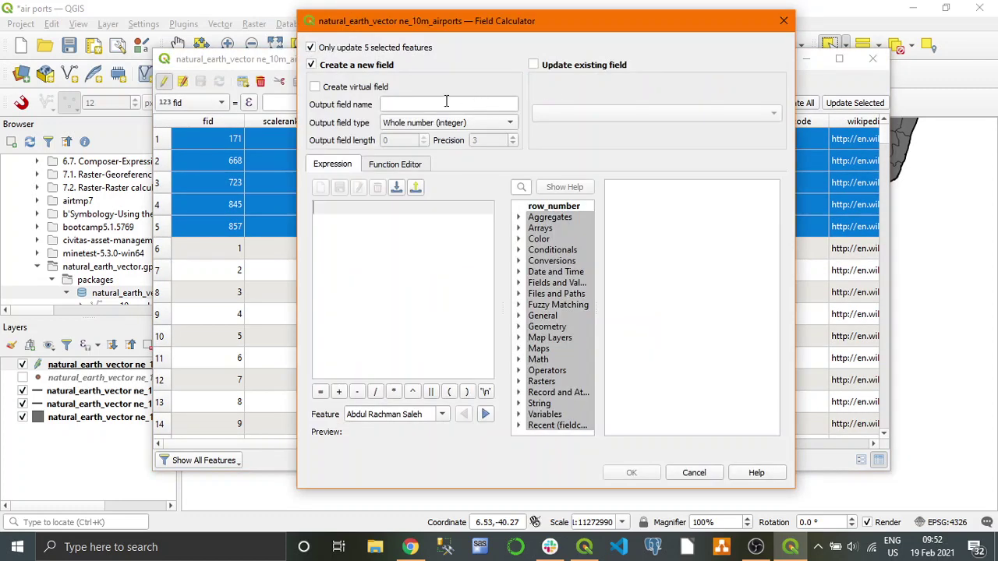
click(445, 104)
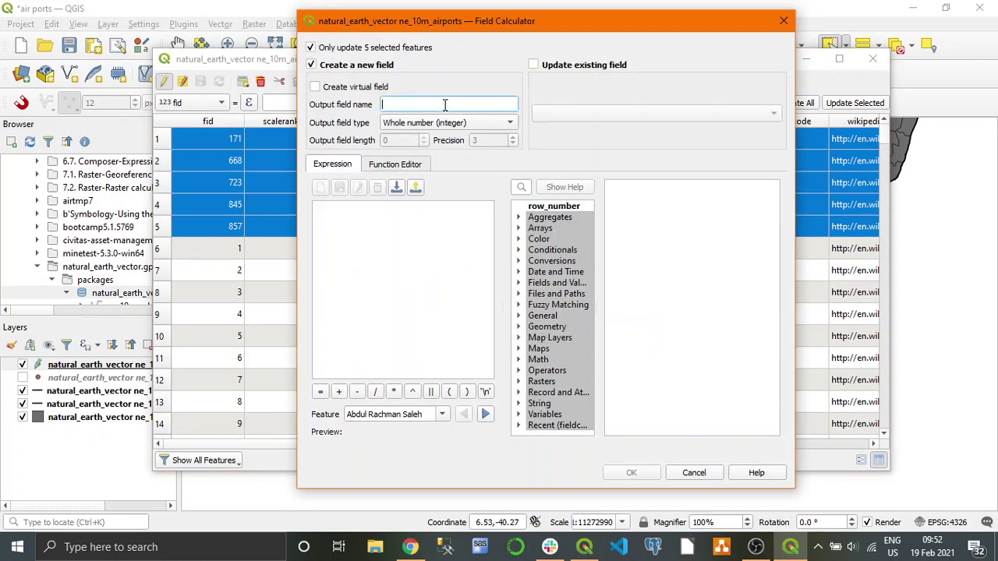
click(399, 231)
text('1')
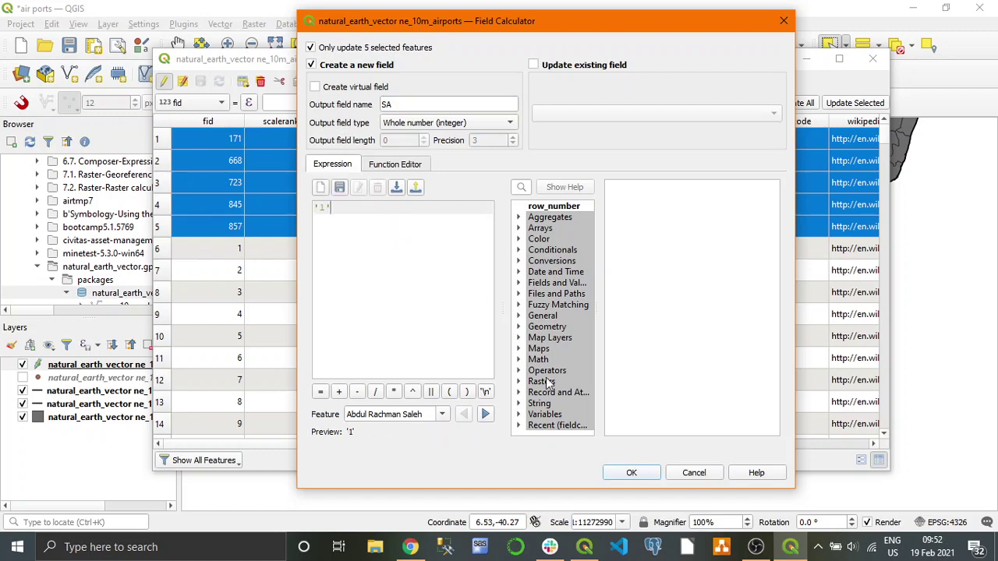
click(632, 472)
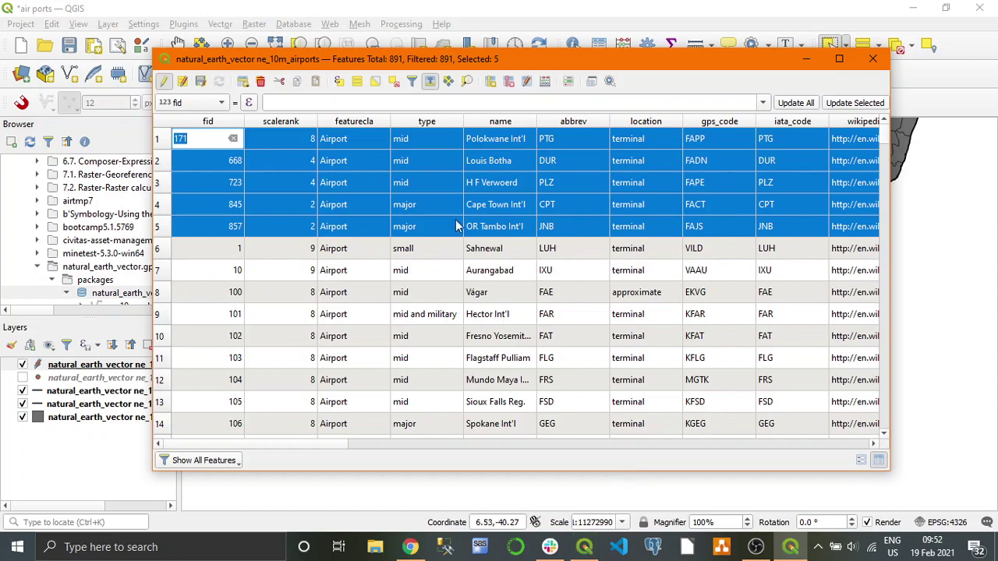
Invert the airport selection and update the existing SA field with the expression '0' for the airports outside South Africa
drag(319, 448, 849, 441)
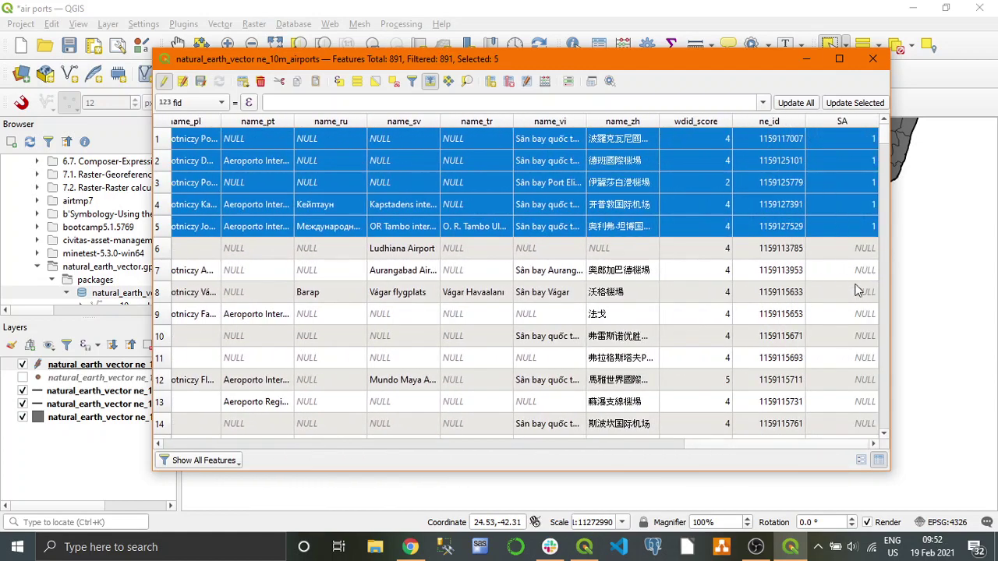
click(375, 81)
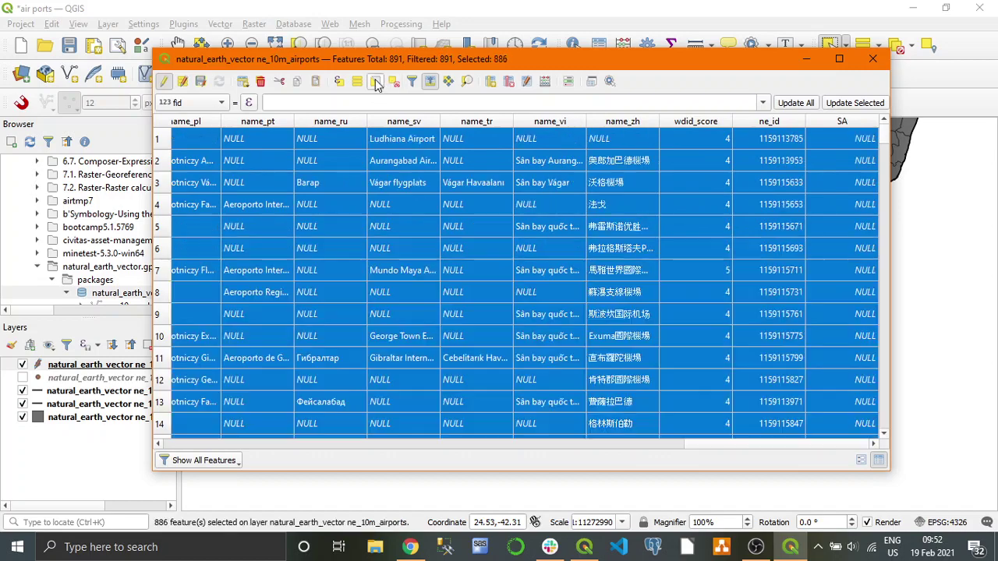
click(543, 82)
click(537, 68)
click(577, 116)
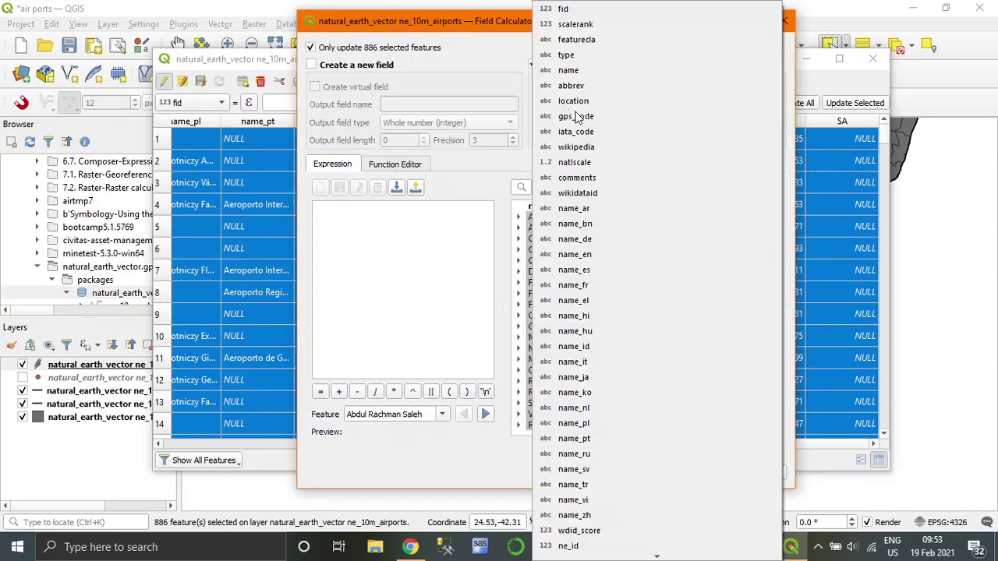
scroll(581, 543, down, 1)
click(568, 537)
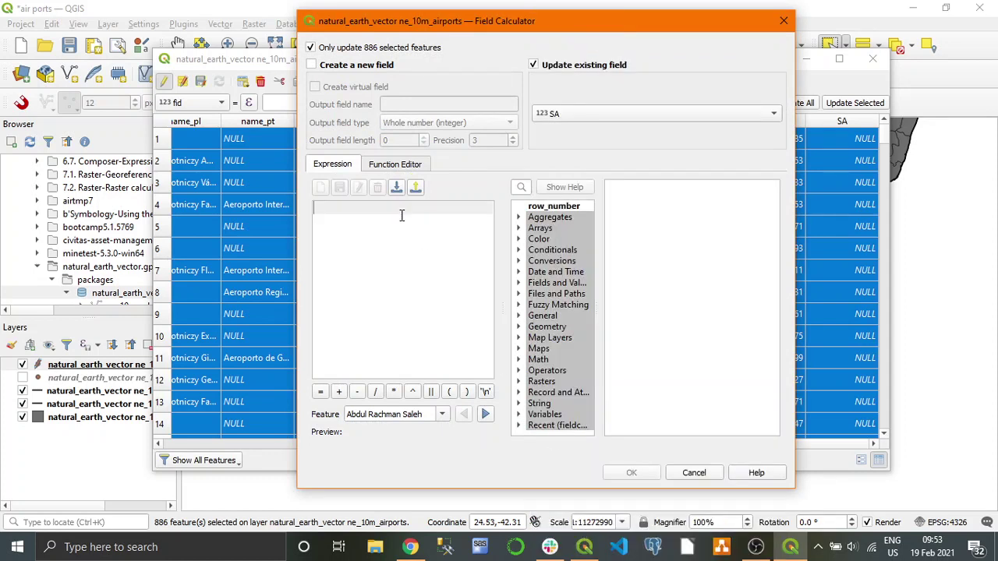
click(402, 216)
text('0')
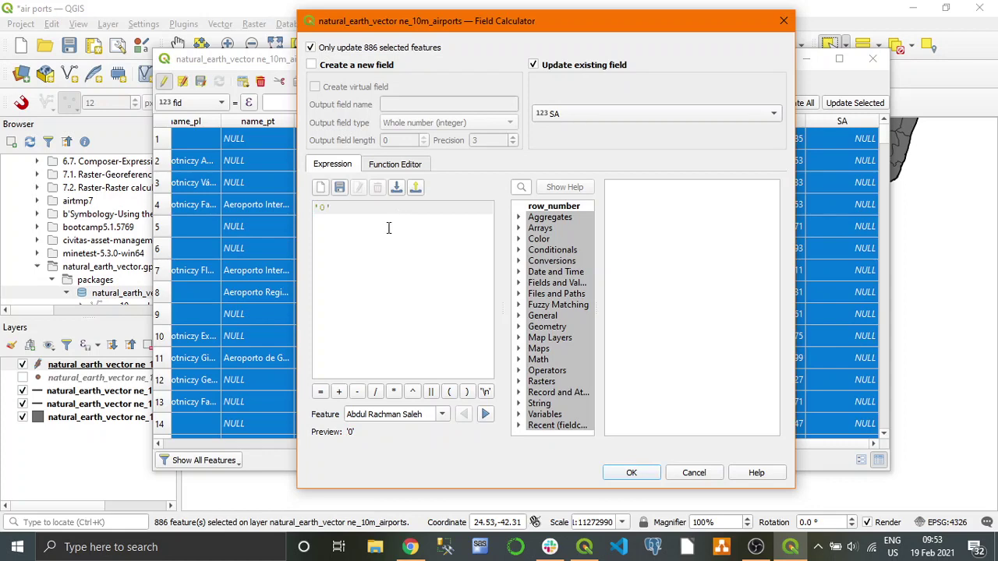
click(631, 472)
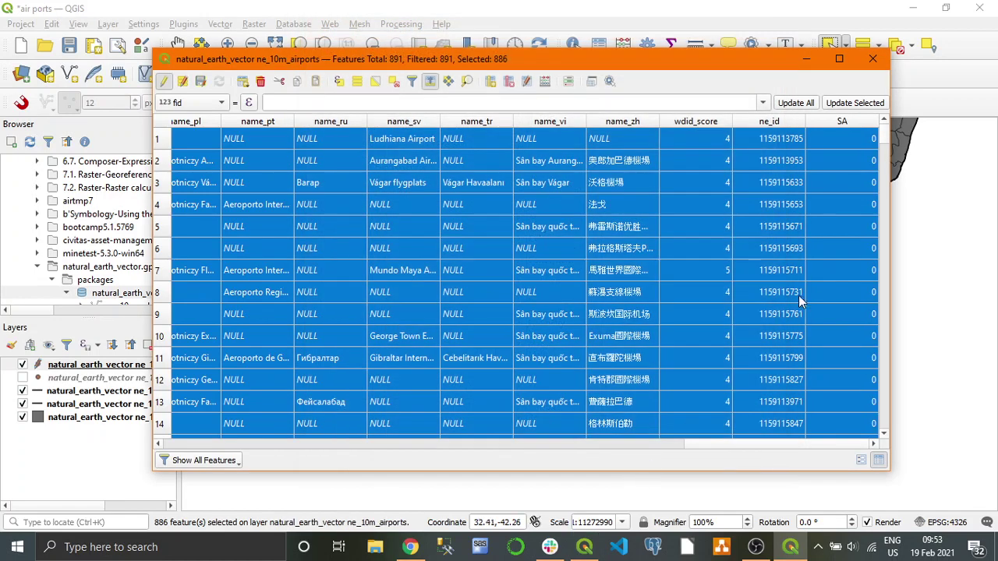
Invert the airport selection back and end editing of the airports layer with its changes saved, closing the attribute table
click(375, 81)
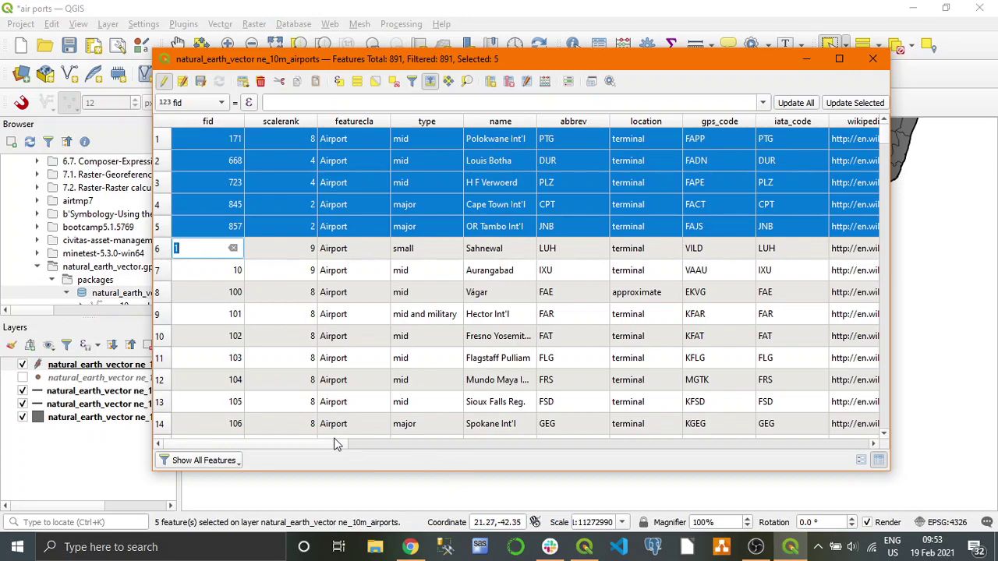
drag(337, 443, 920, 412)
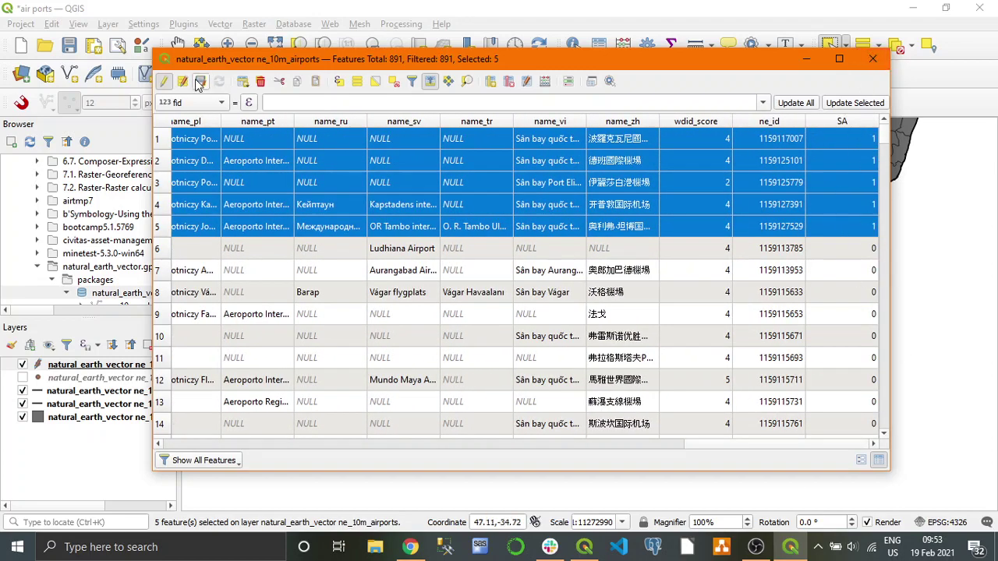
click(164, 81)
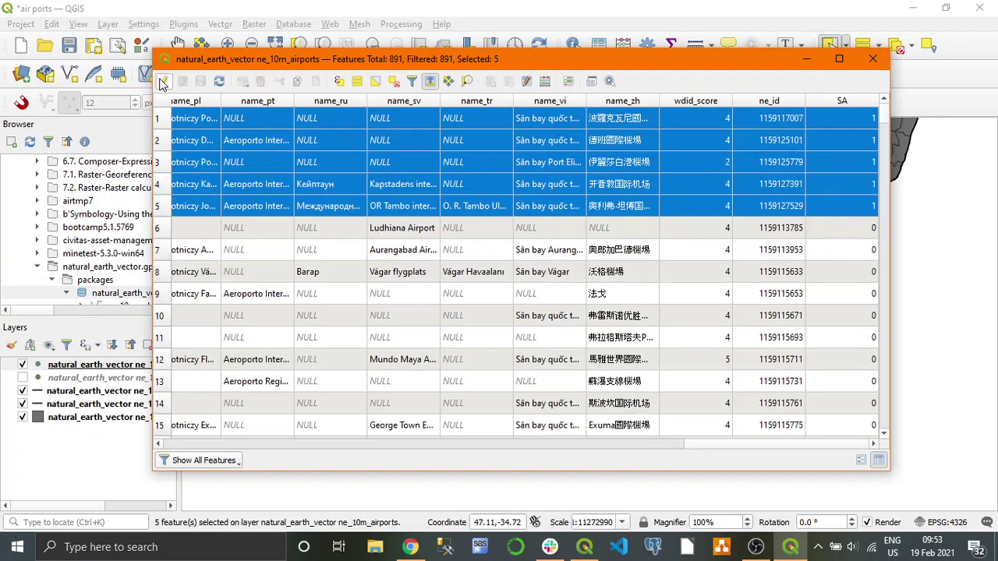
click(872, 59)
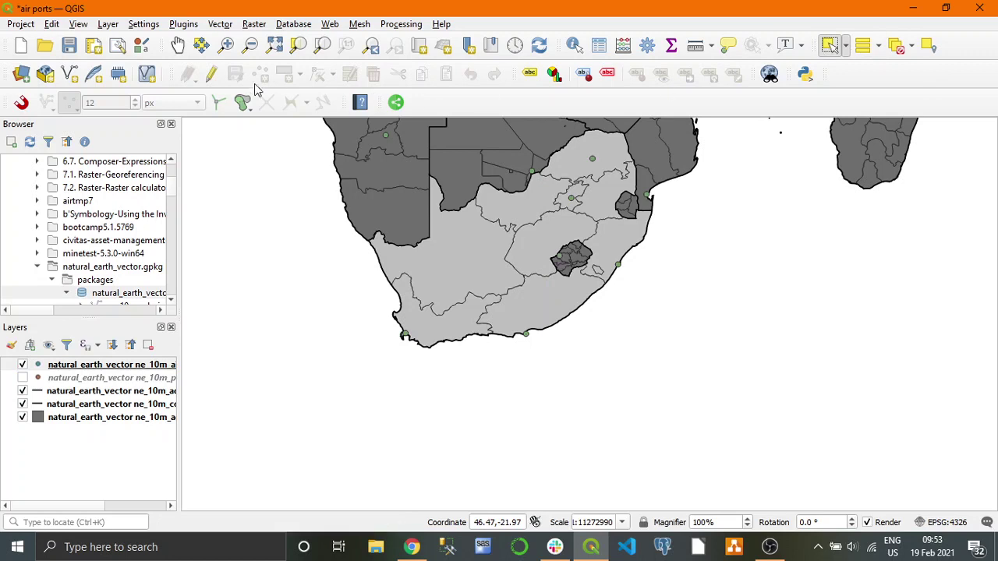
Hide the airports layer and make the ports layer the active, visible layer
click(178, 45)
drag(586, 273, 586, 315)
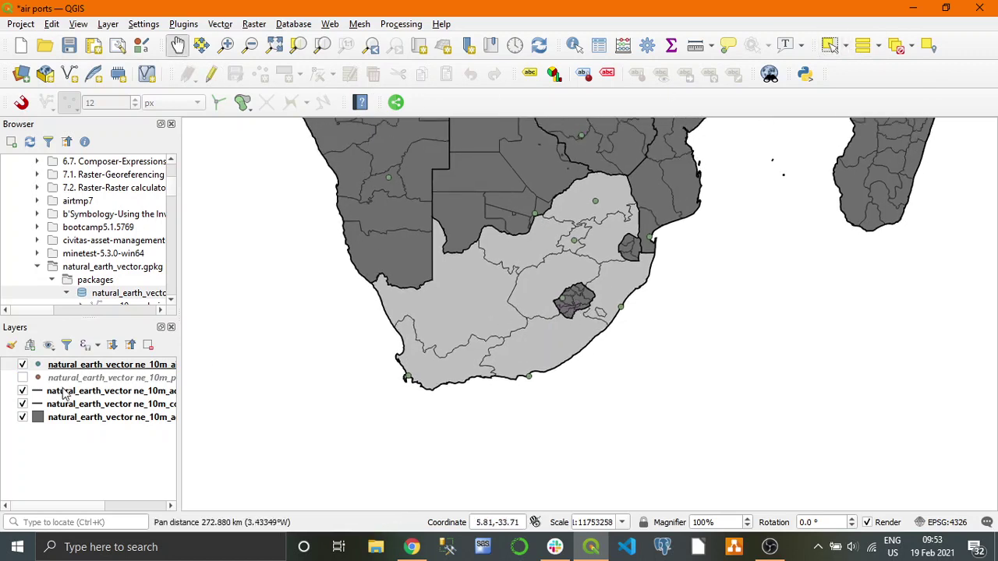
click(22, 365)
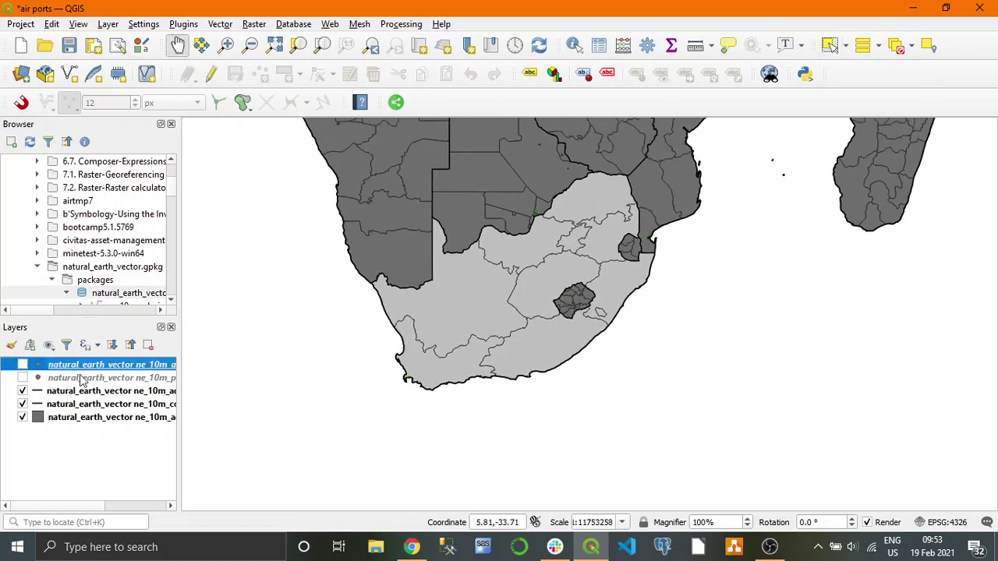
click(86, 379)
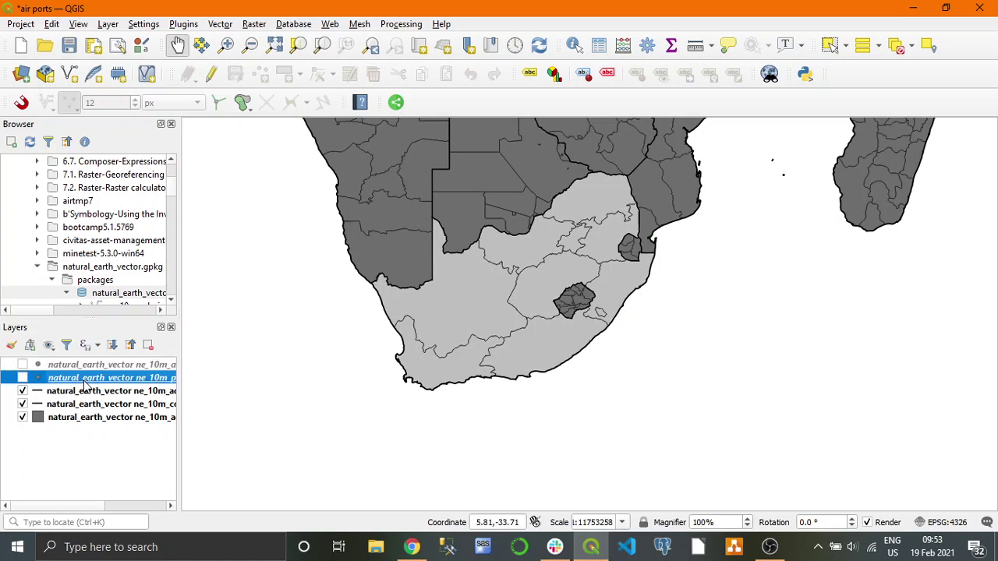
click(23, 378)
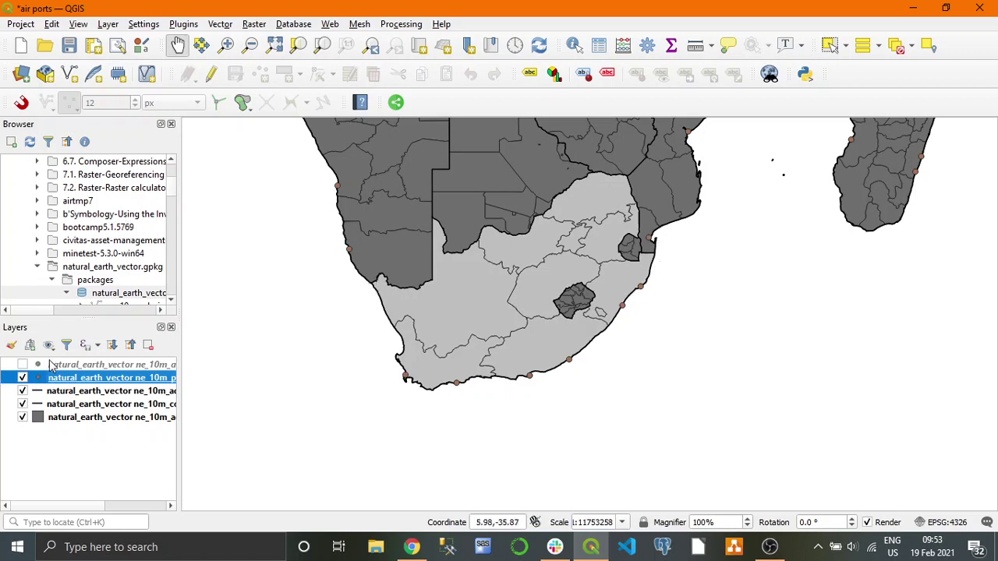
Open the styling of the ports layer and change its renderer from Single Symbol to Categorized
click(12, 344)
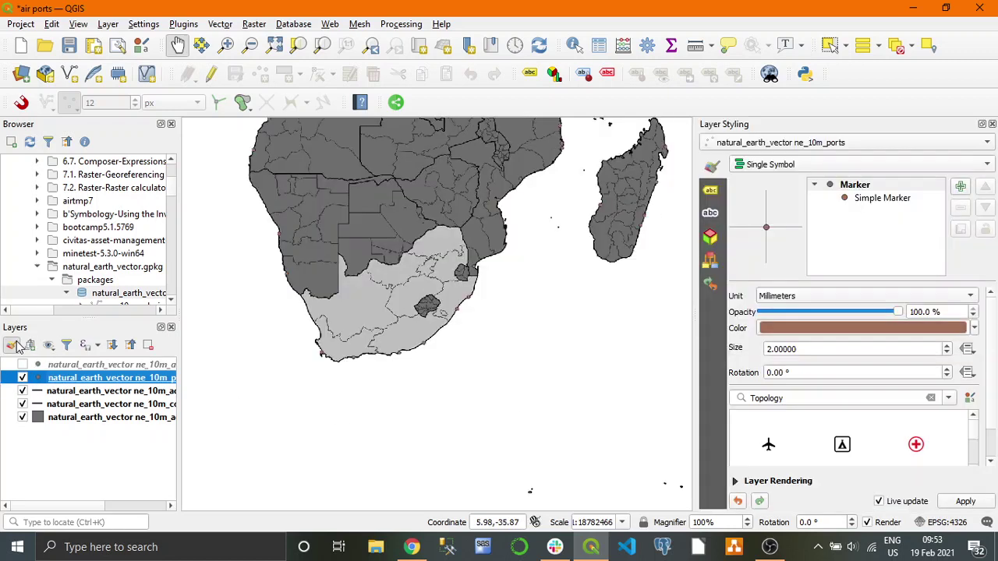
click(887, 201)
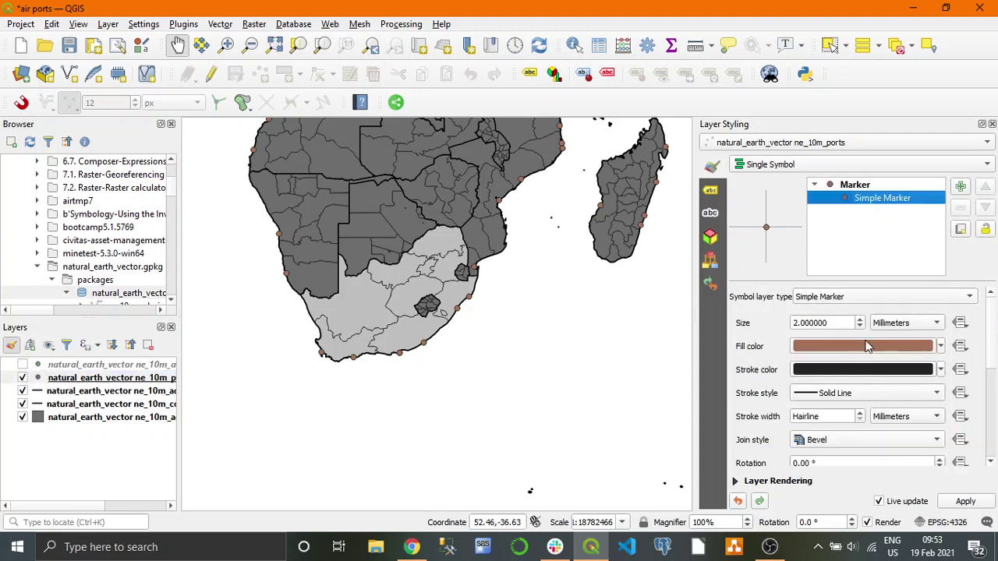
click(820, 168)
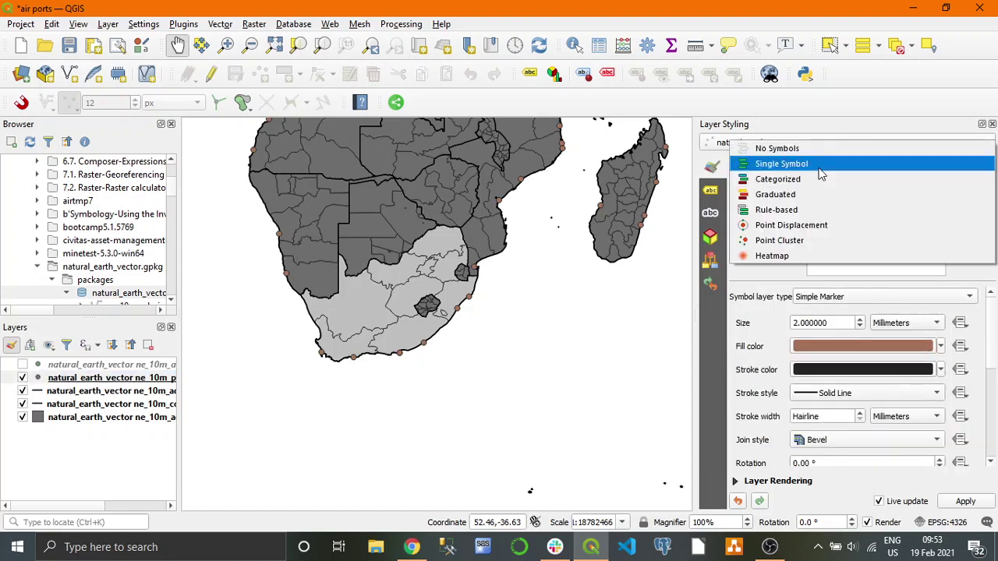
click(818, 179)
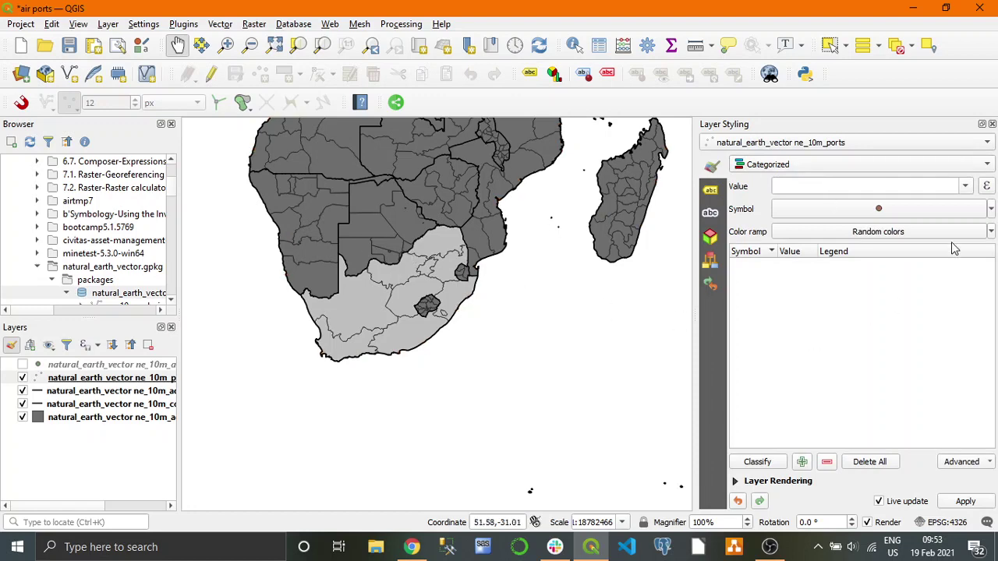
Start an expression for the ports' category value by inserting the CASE conditional template
click(986, 187)
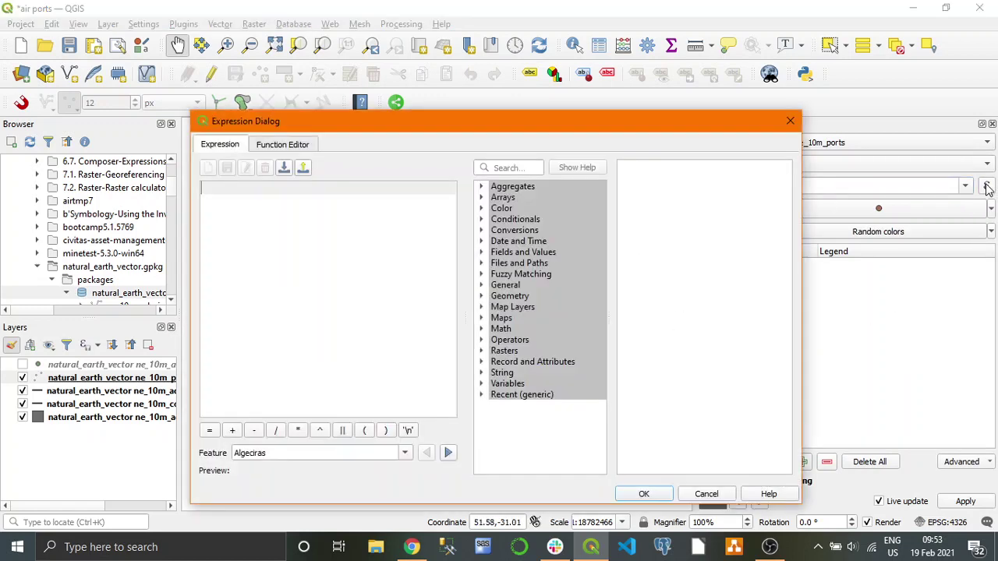
click(481, 221)
click(505, 228)
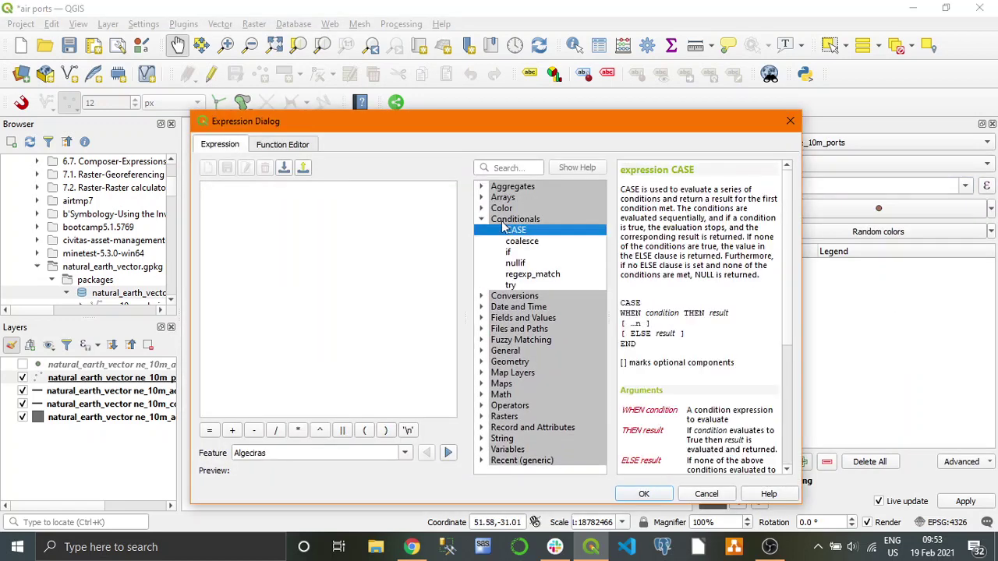
double_click(521, 234)
click(482, 220)
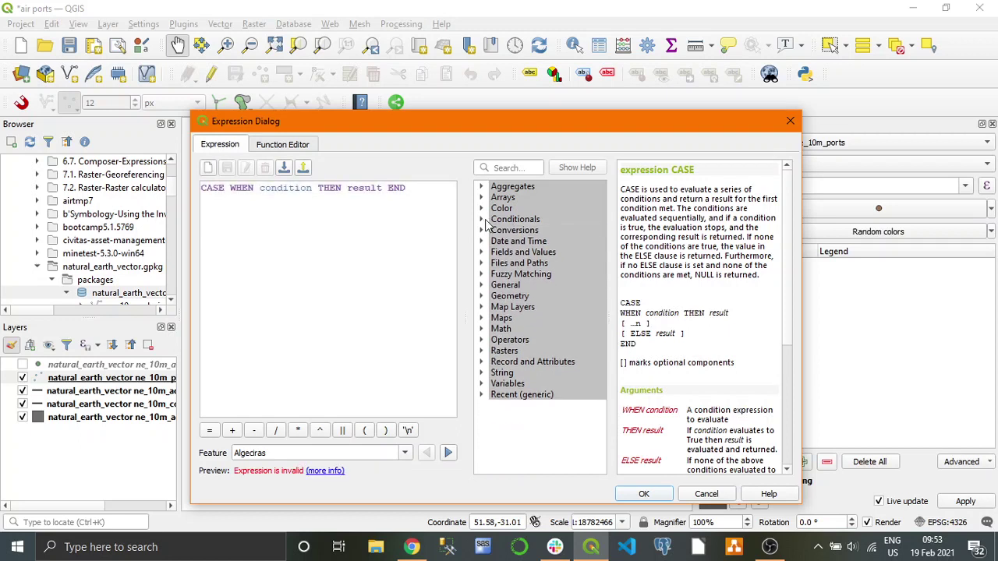
Replace the condition placeholder in the CASE expression with "SA" = '1'
drag(261, 188, 307, 192)
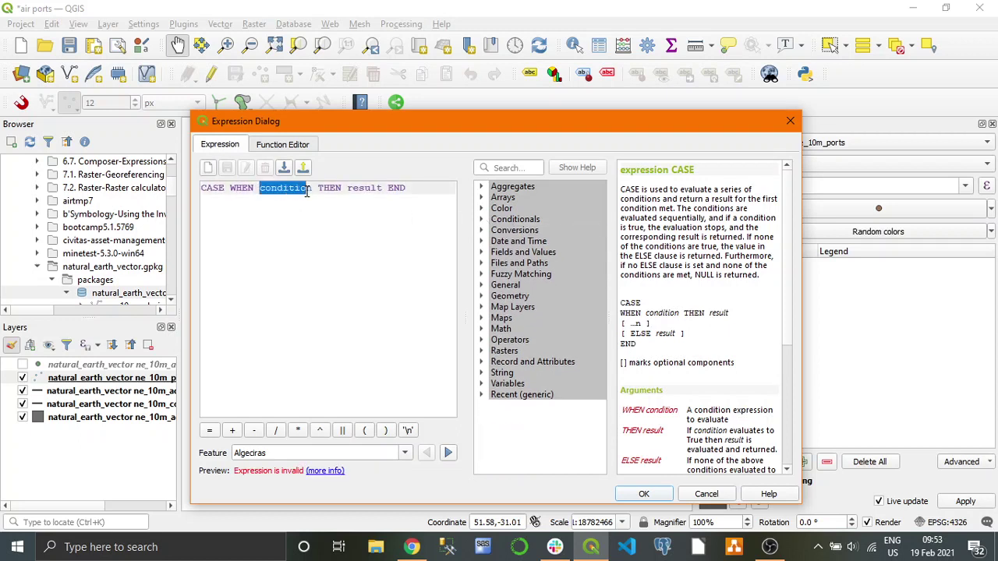
key(BackSpace)
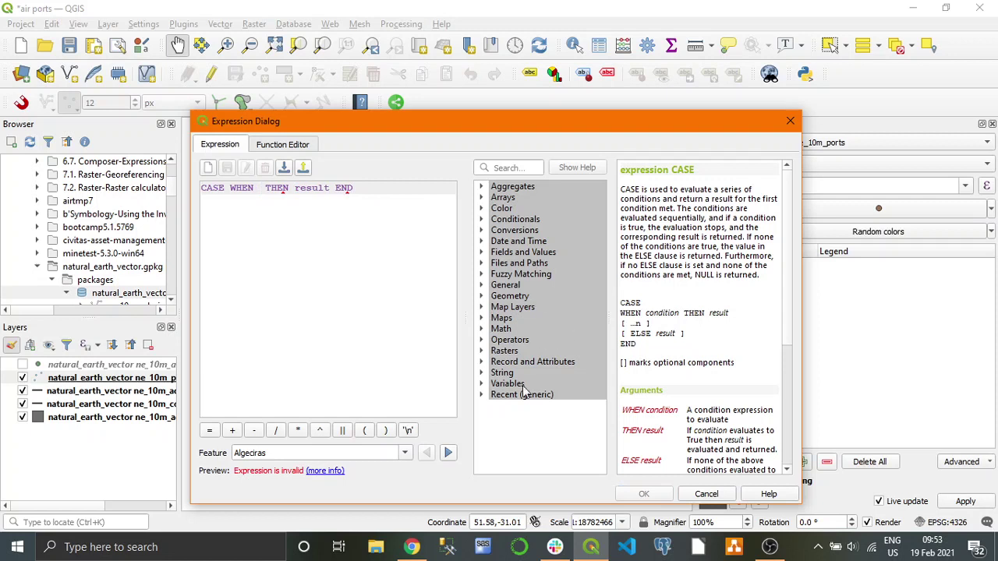
click(482, 253)
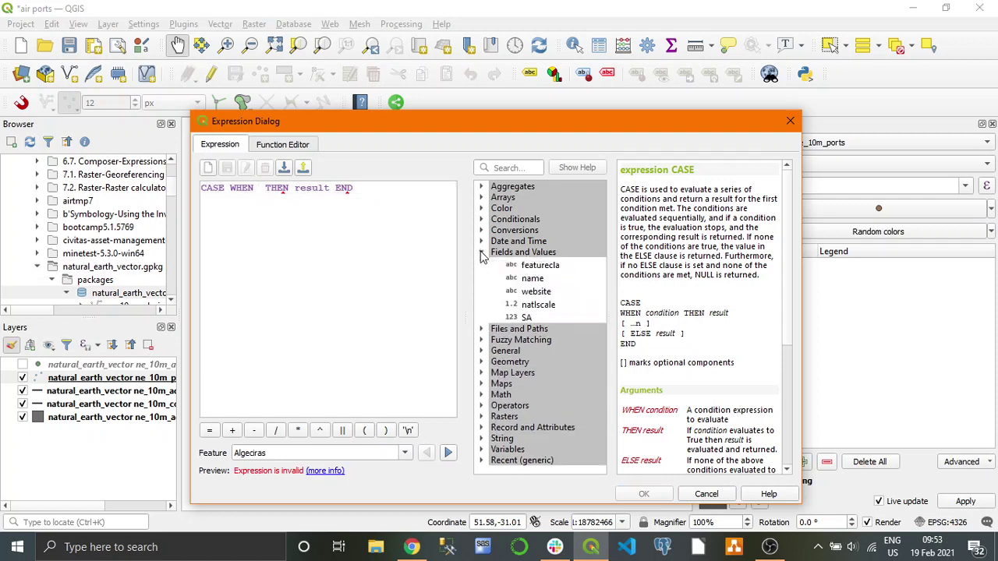
double_click(527, 354)
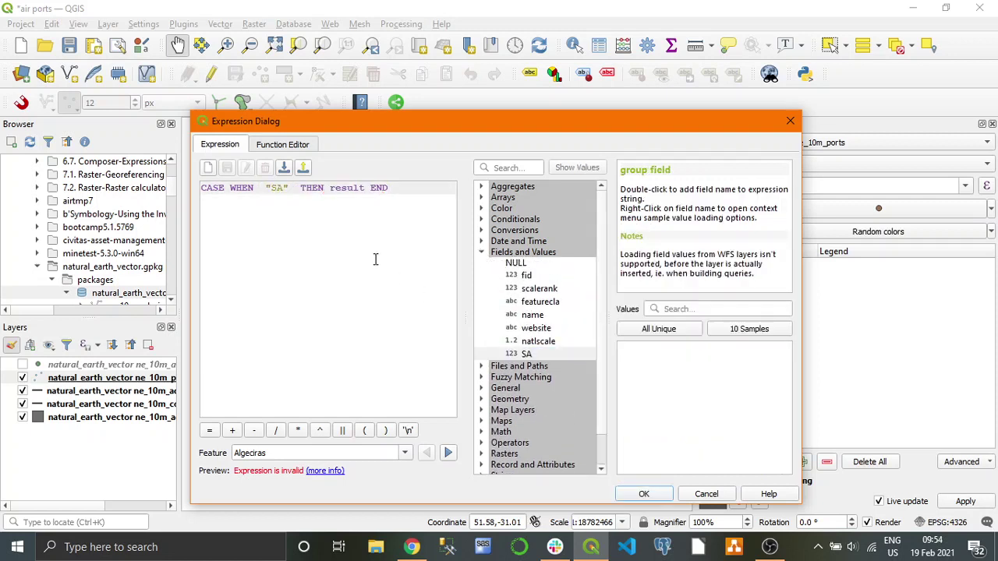
text(= '1)
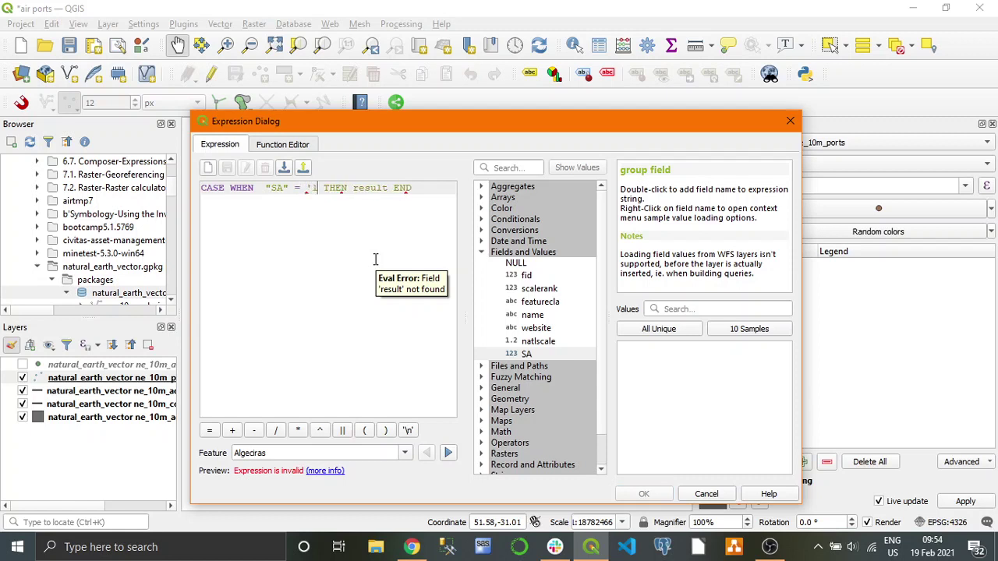
text(')
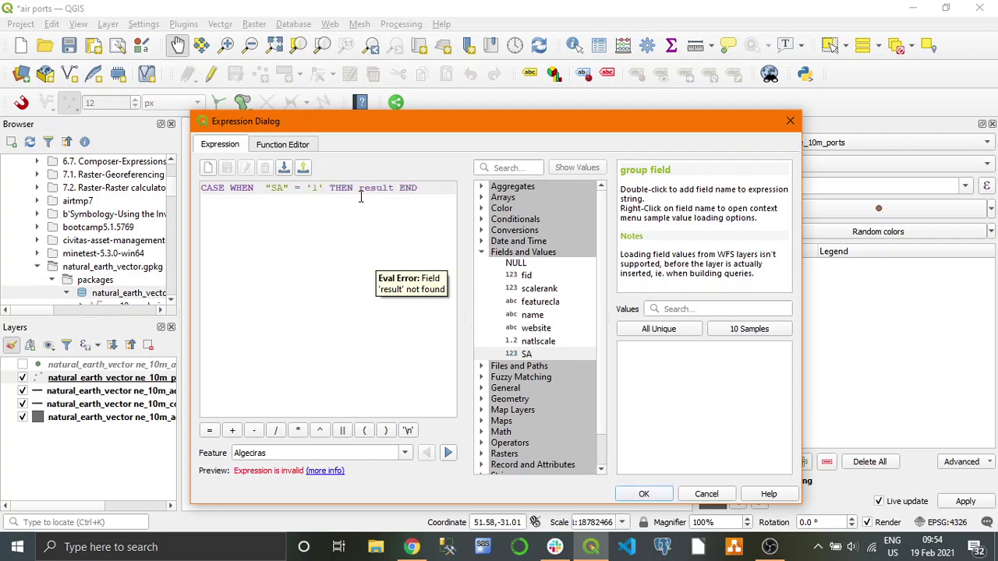
Replace the result placeholder with the "name" field and apply the expression as the category value
drag(359, 188, 392, 188)
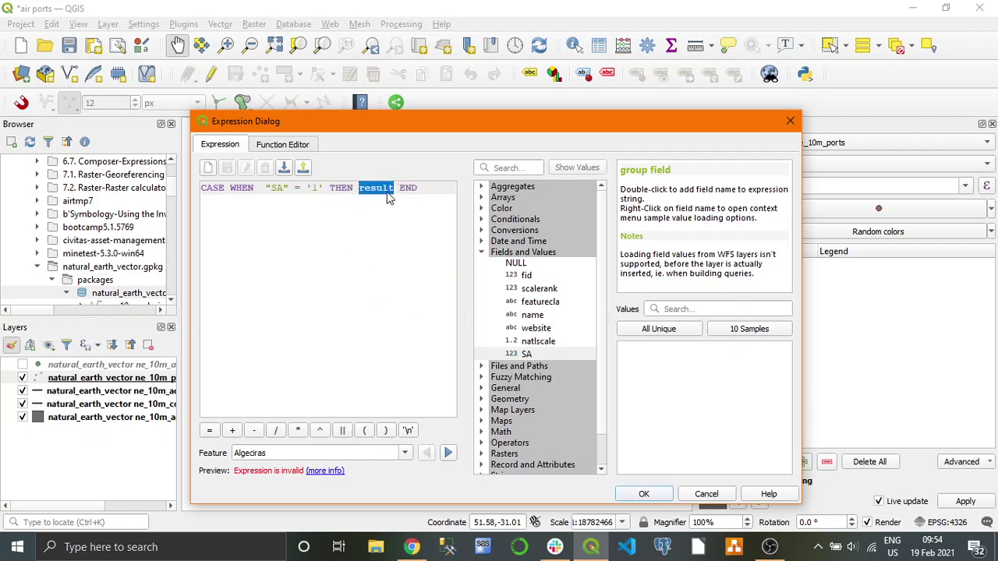
double_click(532, 315)
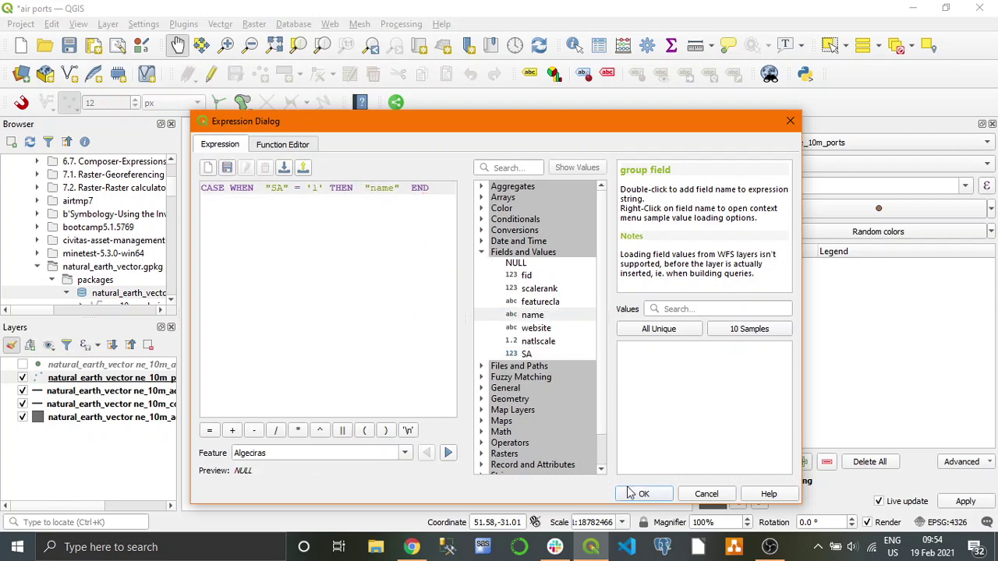
click(643, 494)
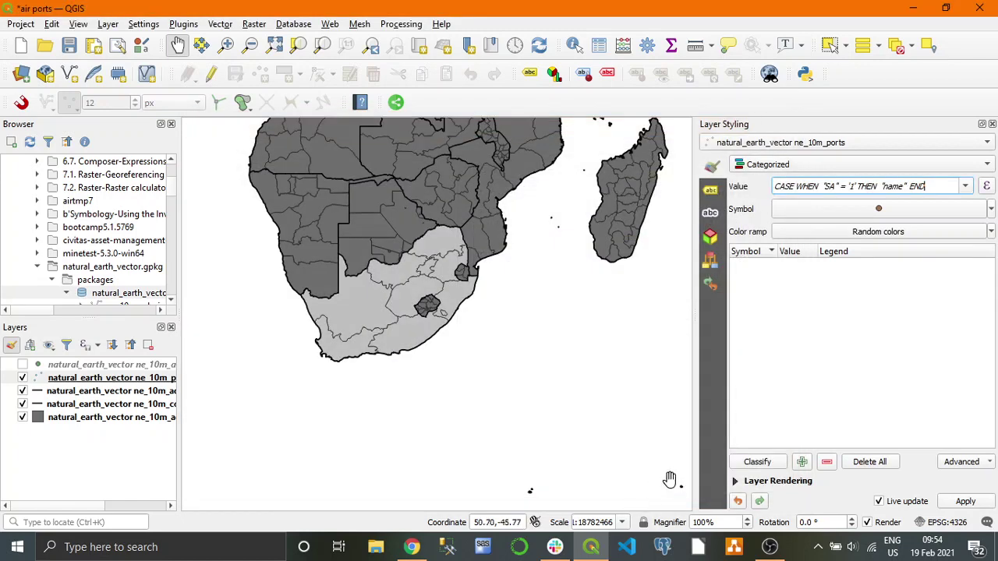
Change the ports' category symbol to an SVG Marker with a locked width and height of 12 millimetres
click(855, 211)
click(863, 201)
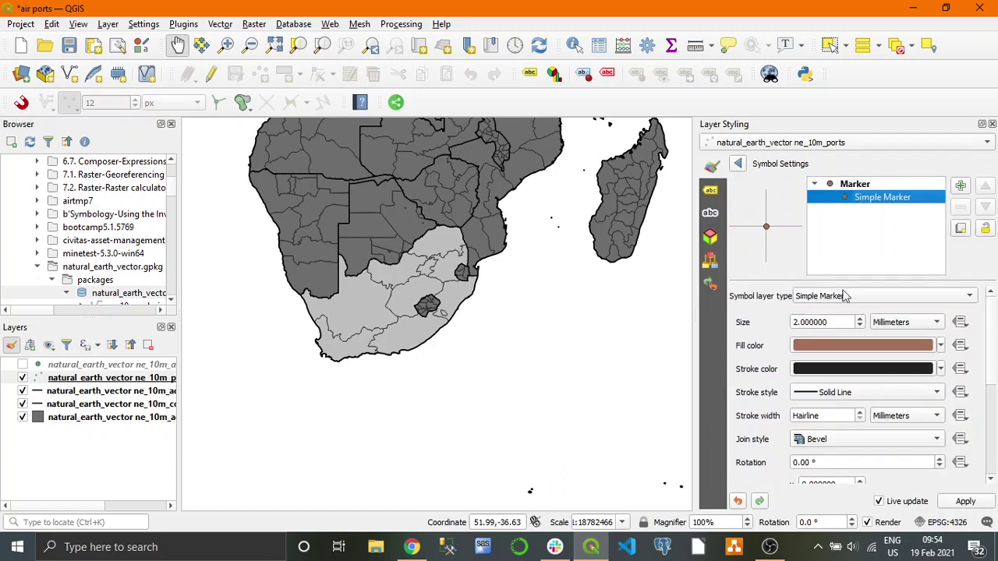
click(846, 295)
click(821, 311)
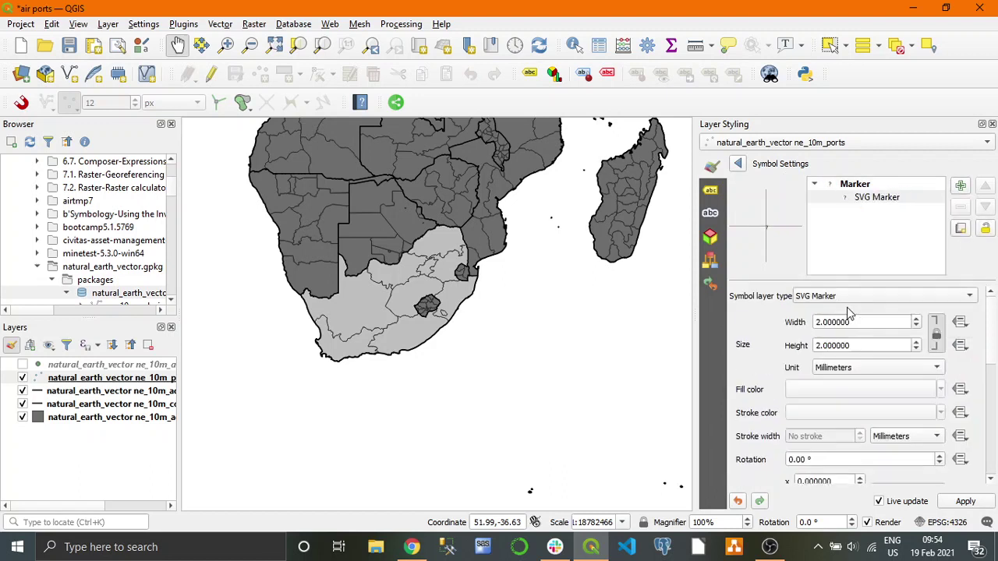
drag(894, 324, 799, 323)
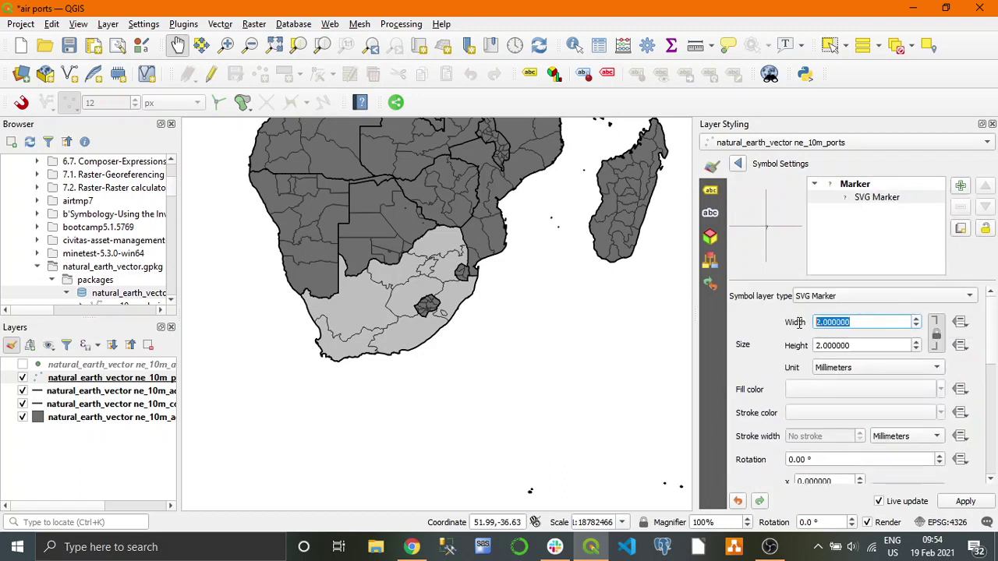
text(12)
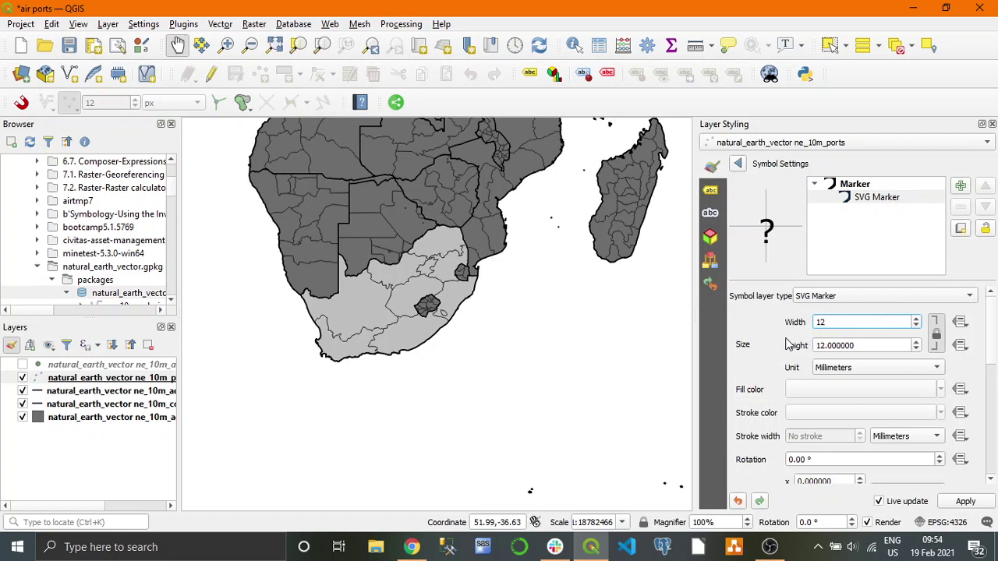
key(Return)
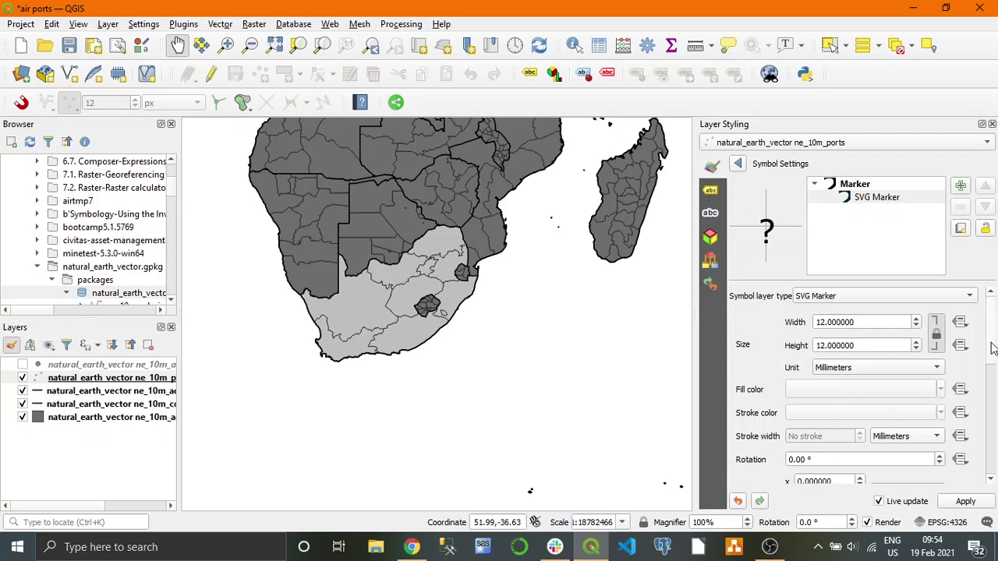
Set the ports' SVG marker to the ferry_terminal image from the transport group of the App Symbols
drag(993, 348, 995, 454)
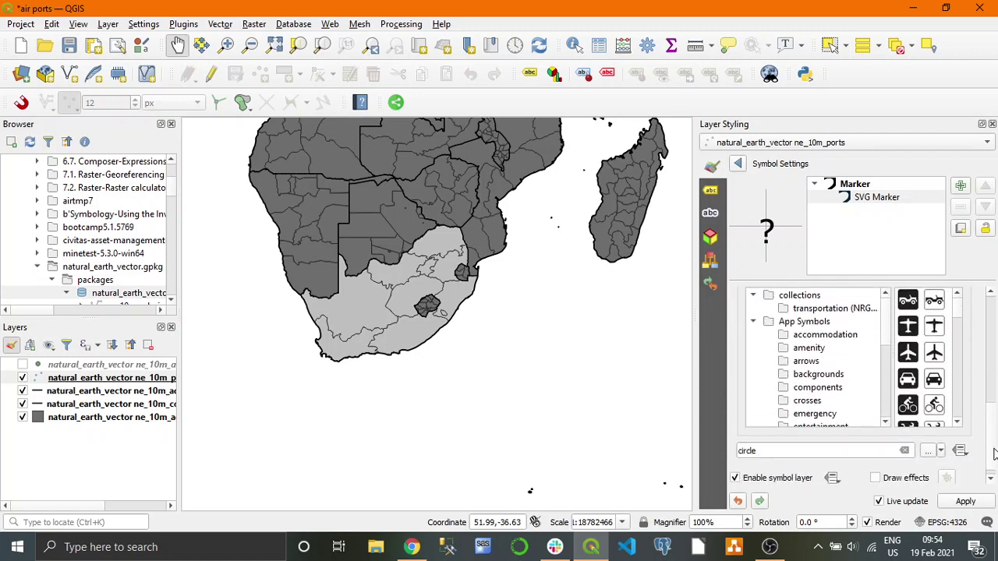
click(885, 422)
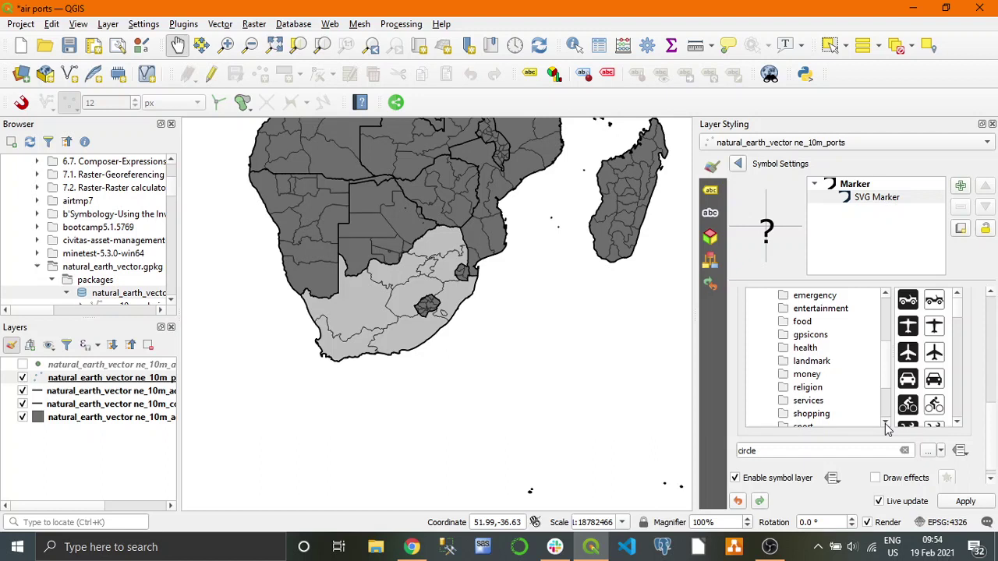
click(885, 423)
click(885, 422)
click(885, 423)
click(885, 423)
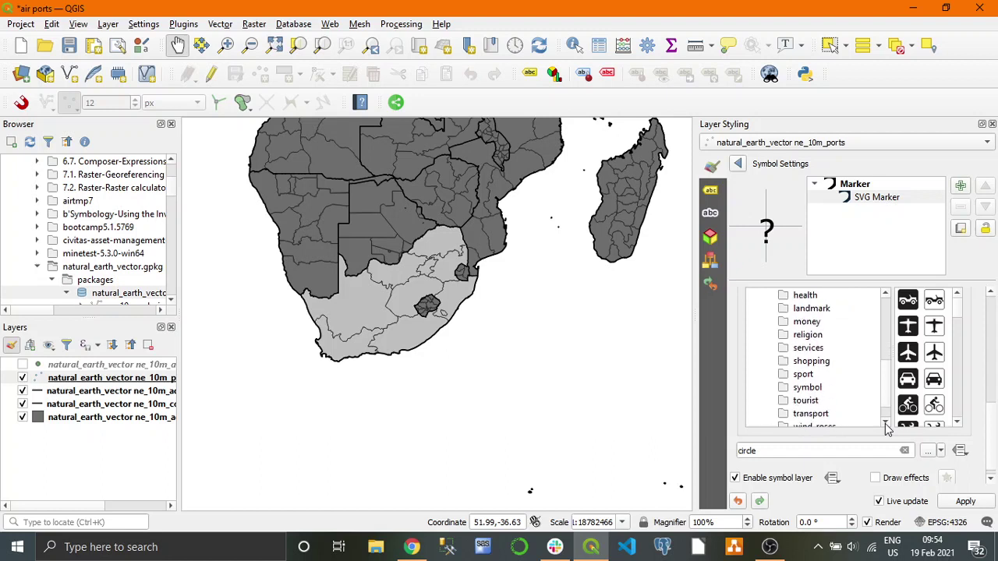
click(826, 416)
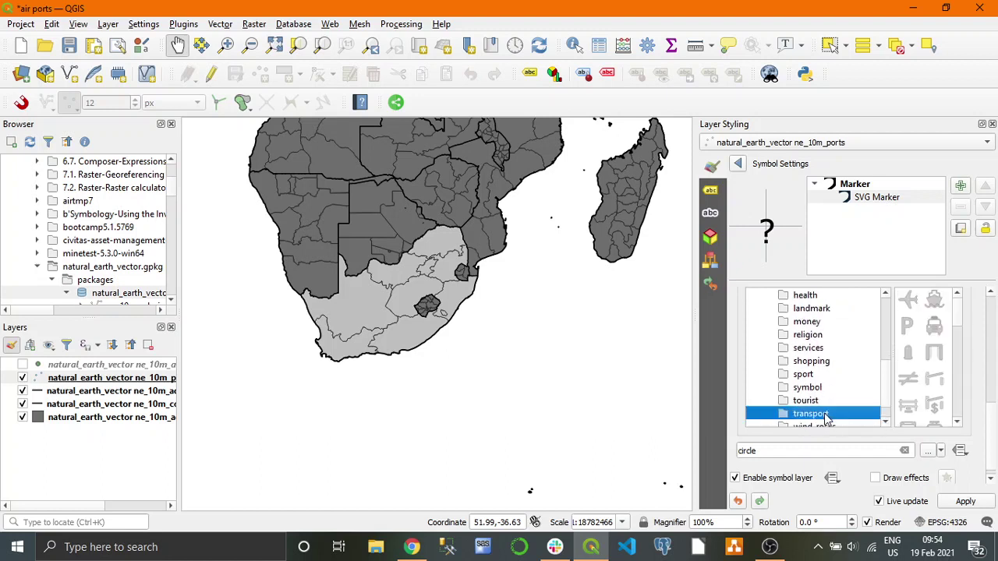
click(961, 319)
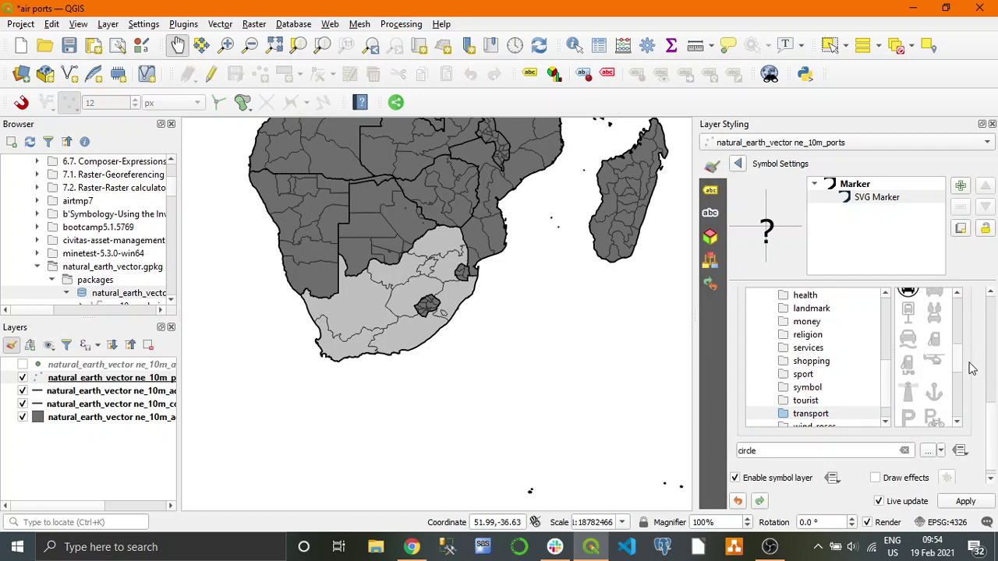
scroll(971, 368, down, 3)
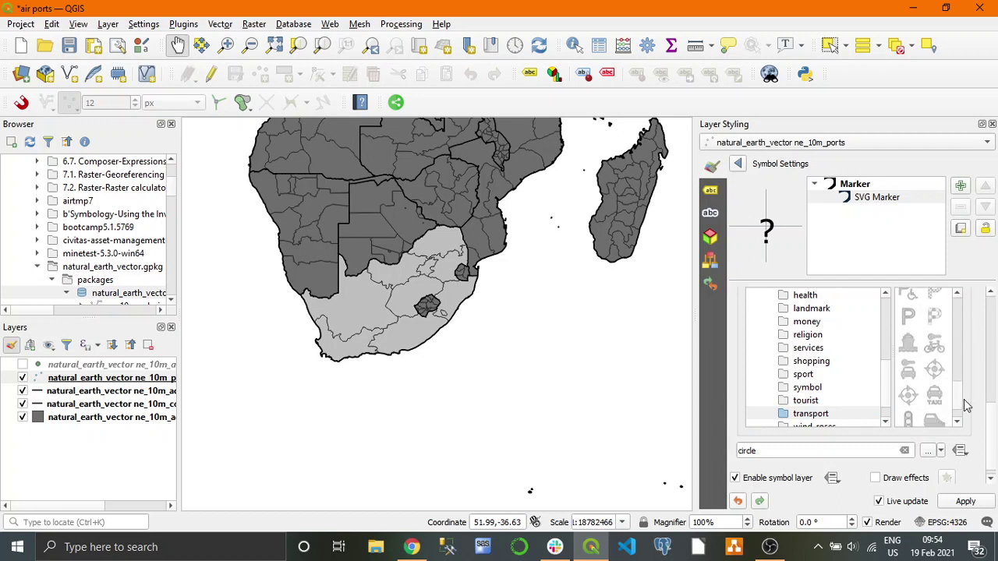
scroll(966, 411, down, 2)
scroll(963, 406, up, 2)
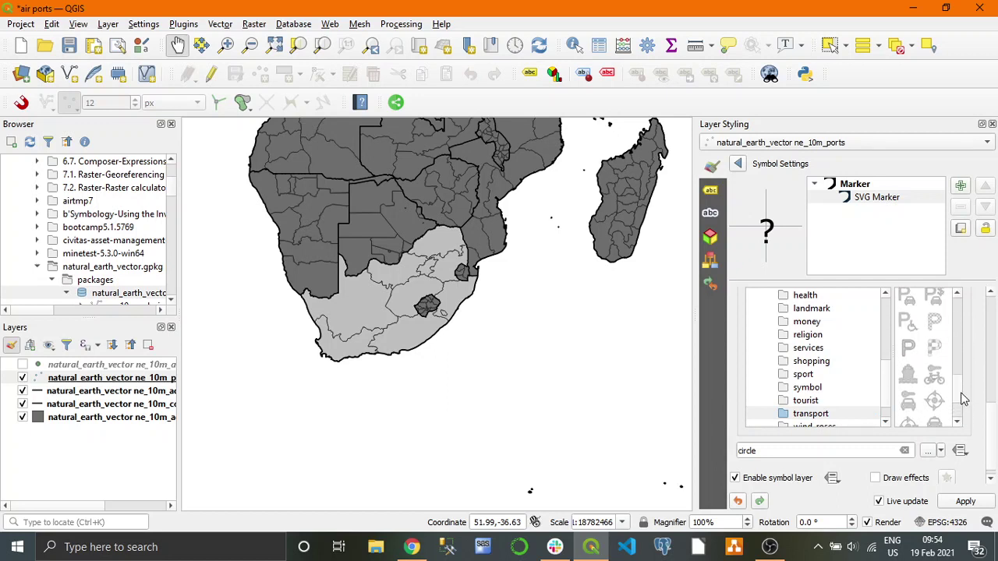
scroll(963, 400, up, 5)
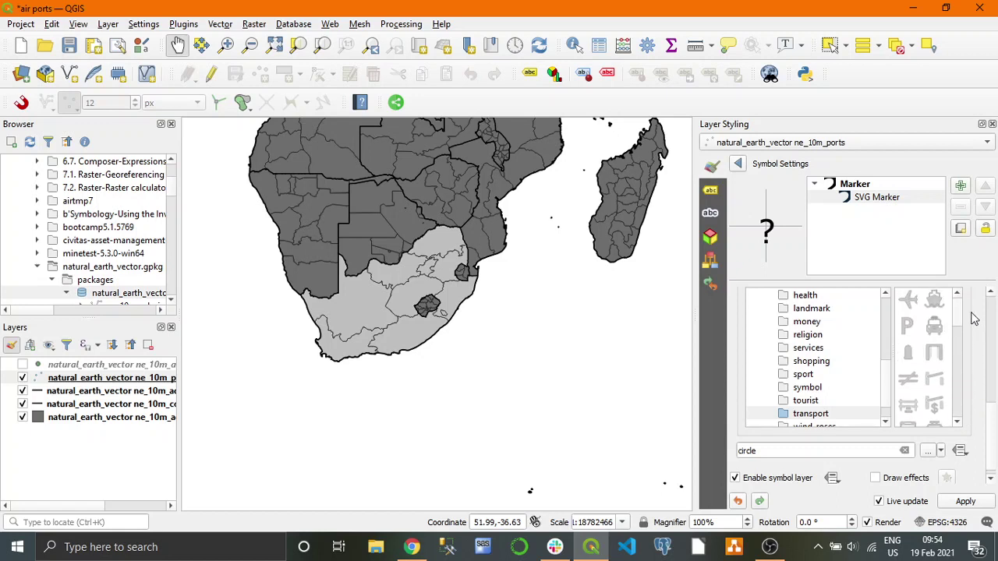
click(935, 302)
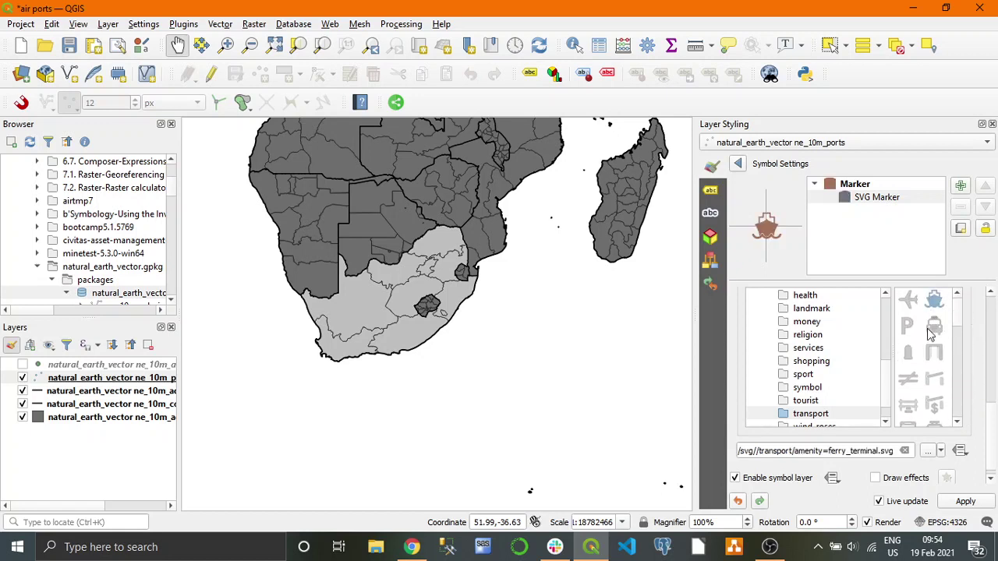
Classify the ports by the CASE expression and delete the "all other values" category
click(732, 163)
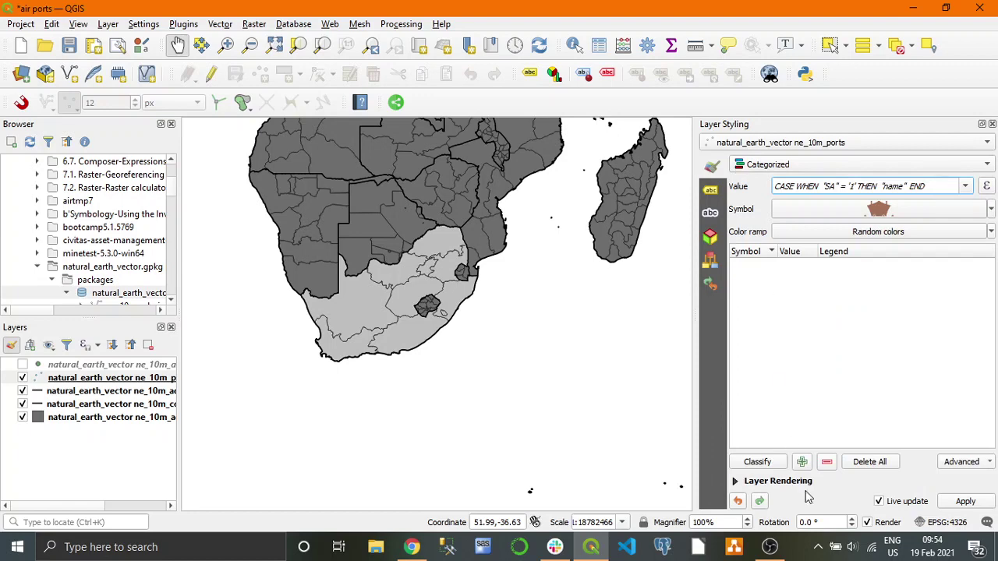
click(756, 462)
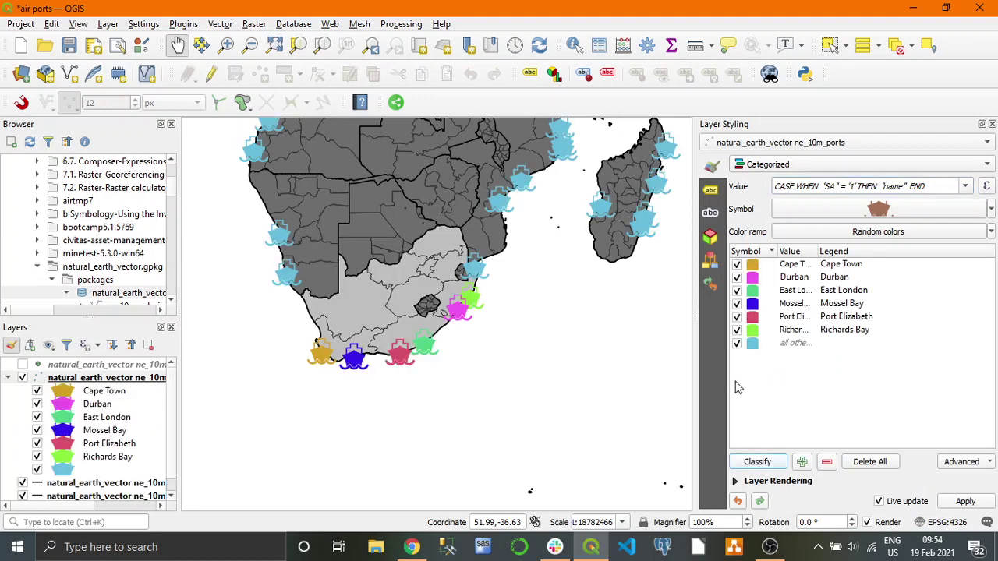
scroll(419, 323, up, 1)
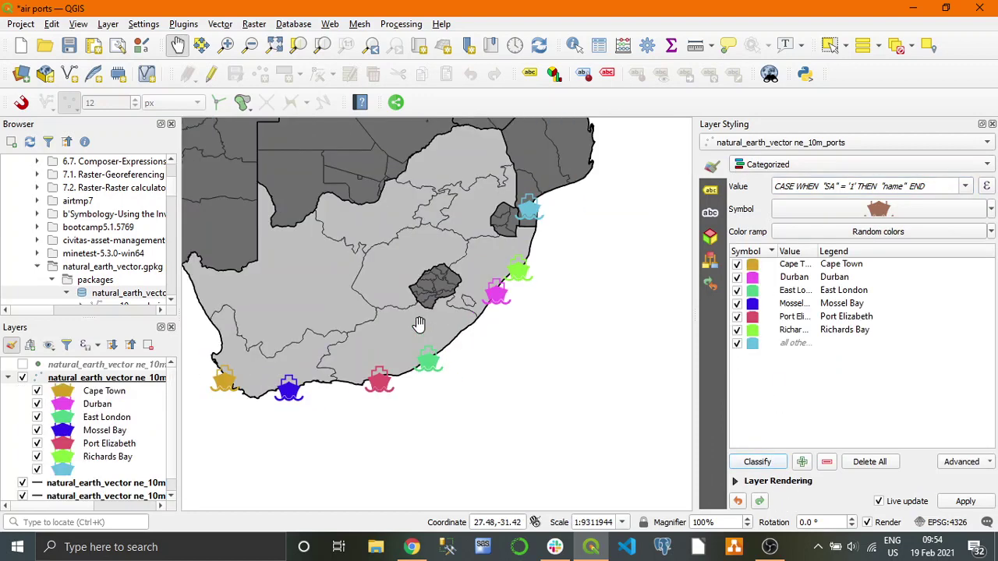
drag(378, 299, 451, 311)
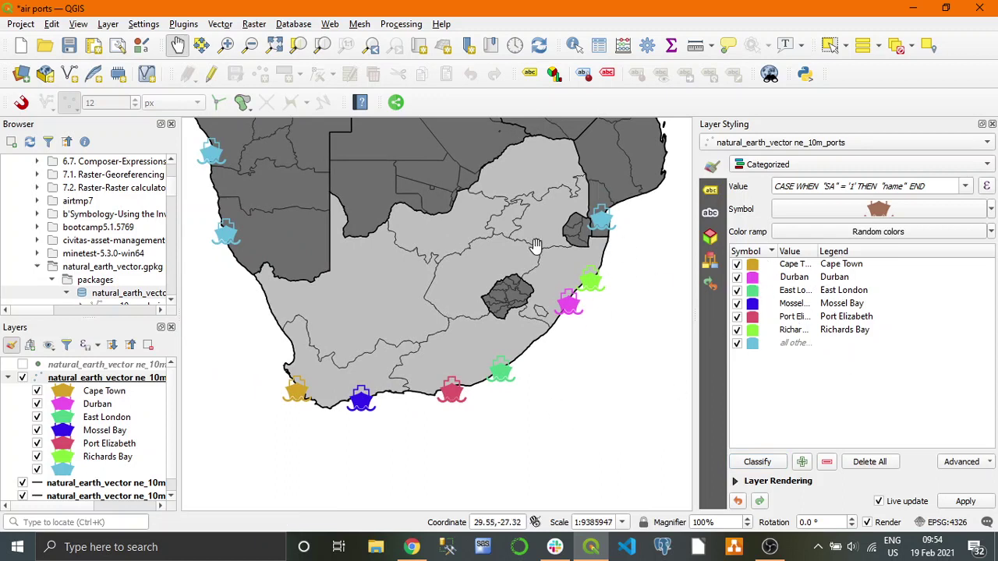
click(807, 350)
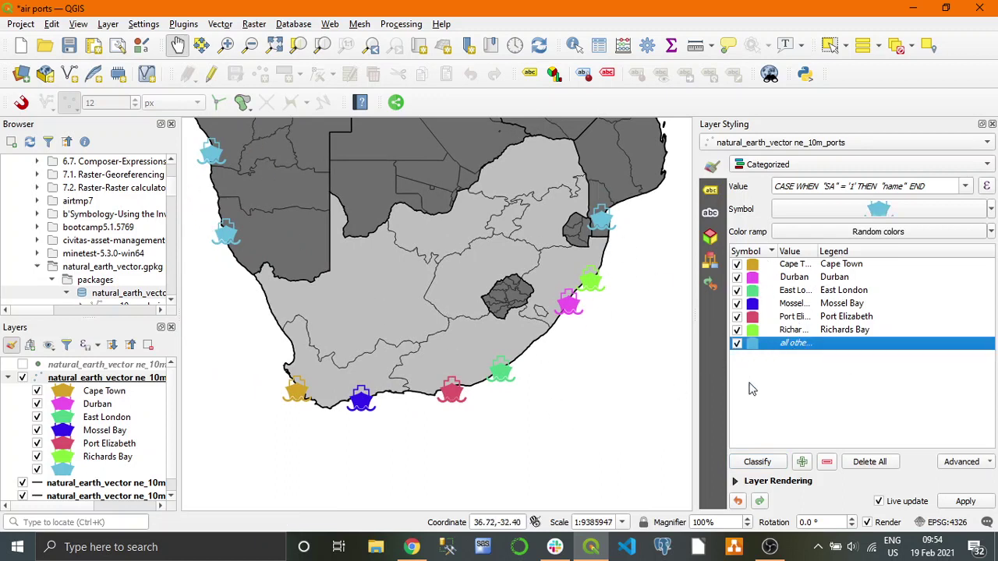
click(826, 462)
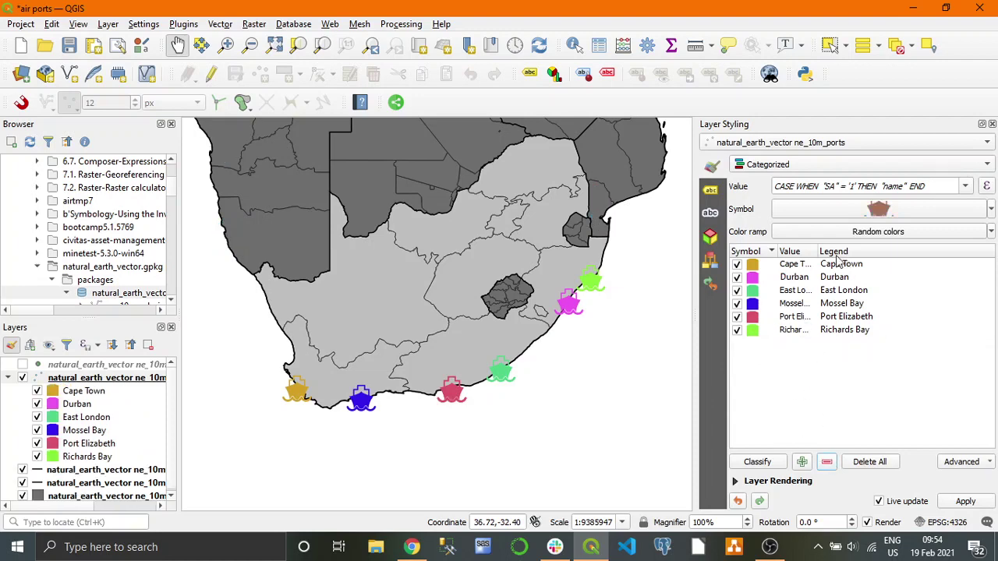
Apply the Inferno color ramp to the port categories
click(990, 232)
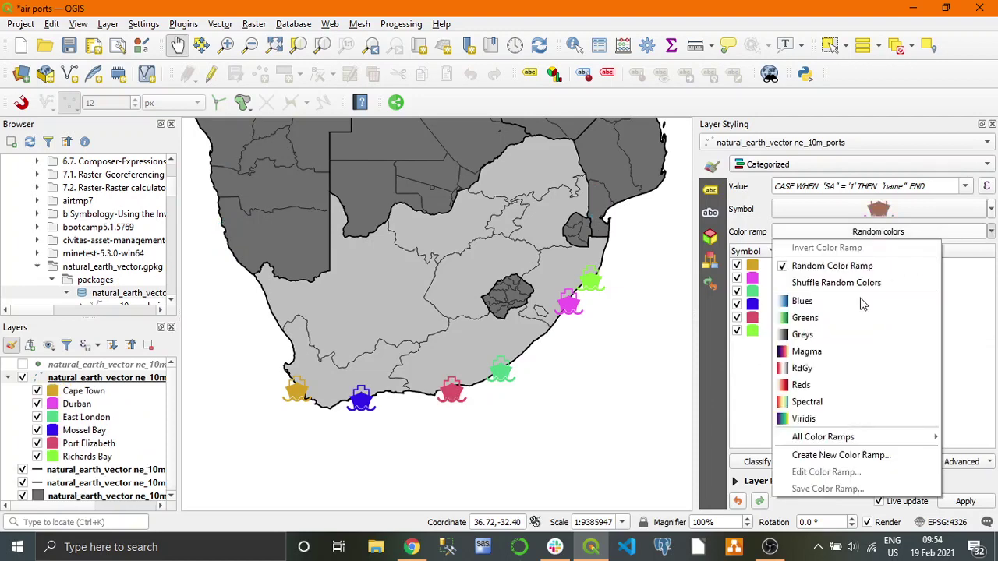
mouse_move(825, 438)
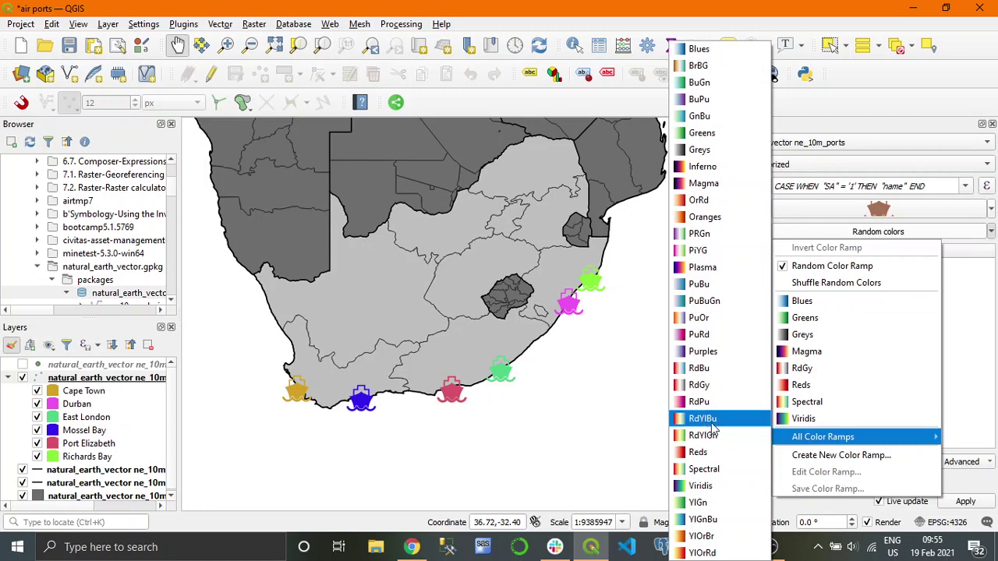
click(704, 183)
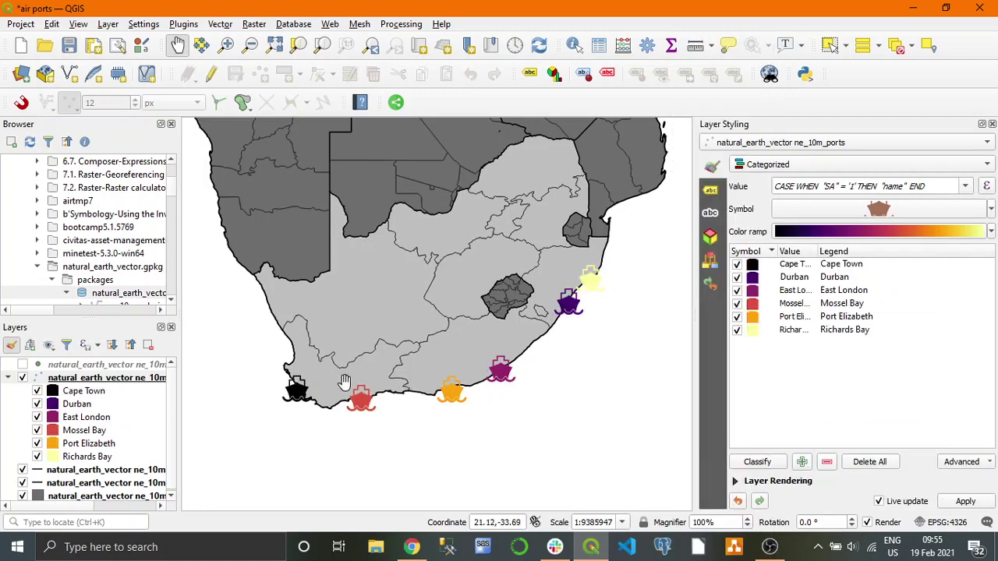
click(991, 232)
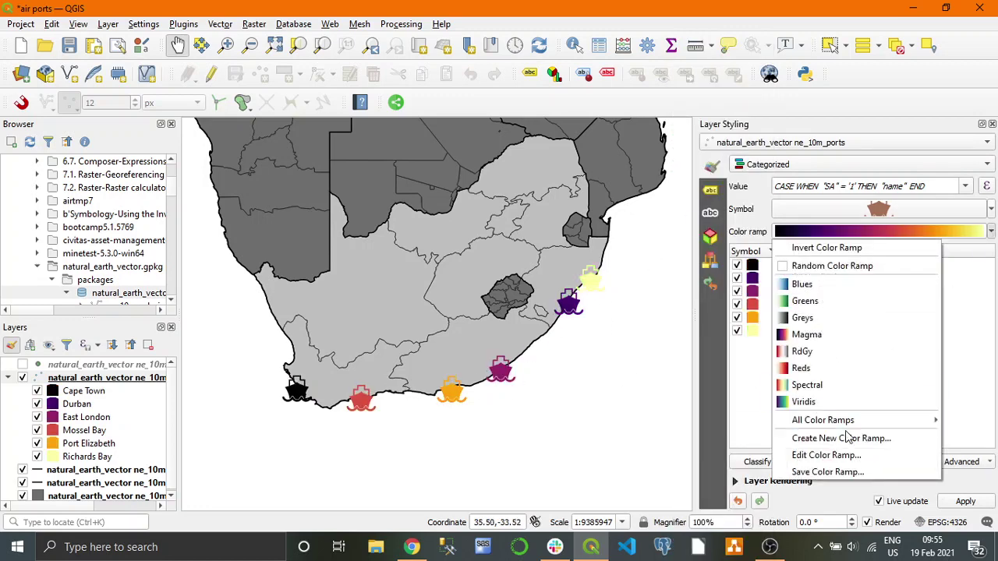
click(849, 456)
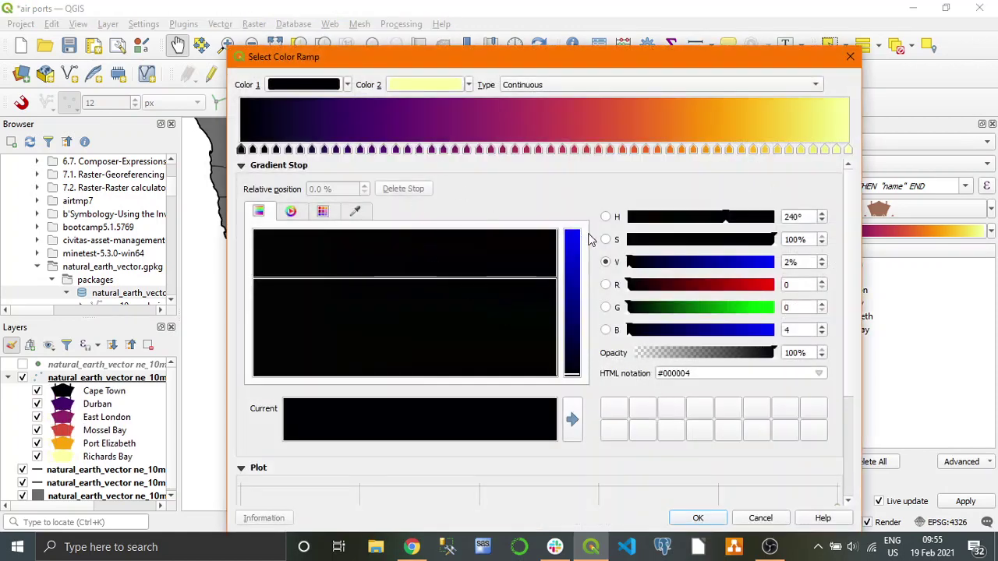
drag(577, 65, 563, 21)
drag(430, 490, 457, 516)
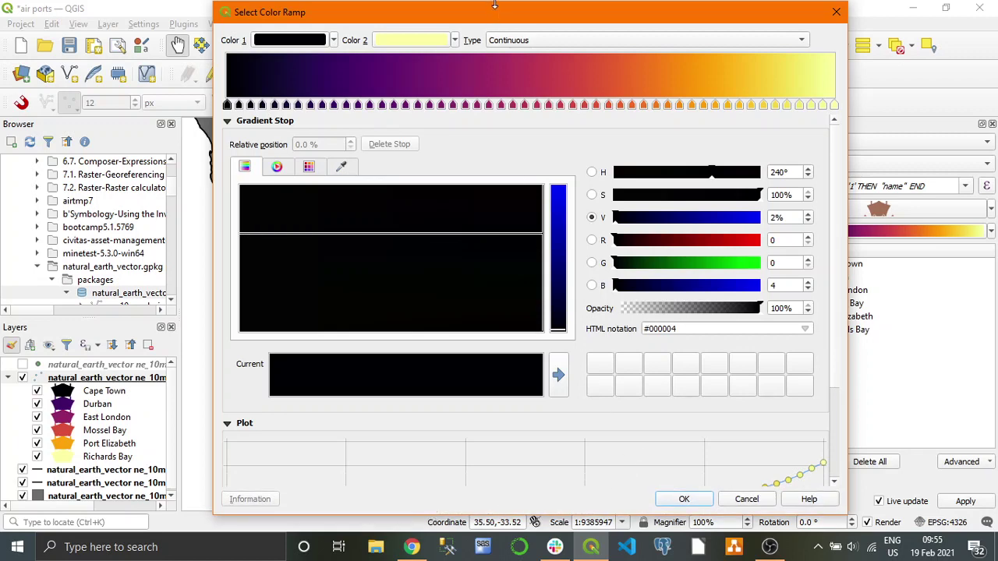
drag(494, 6, 494, 28)
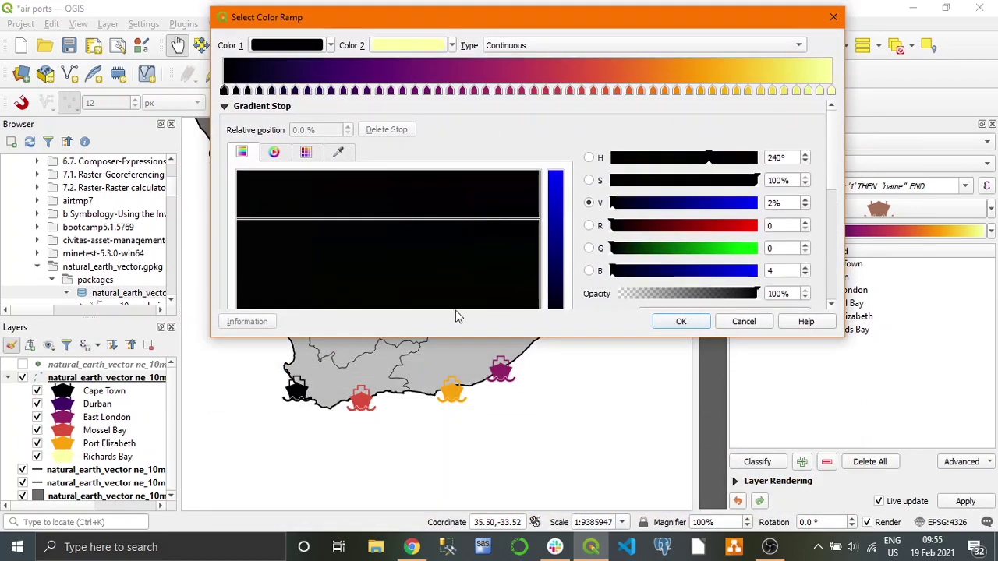
double_click(487, 338)
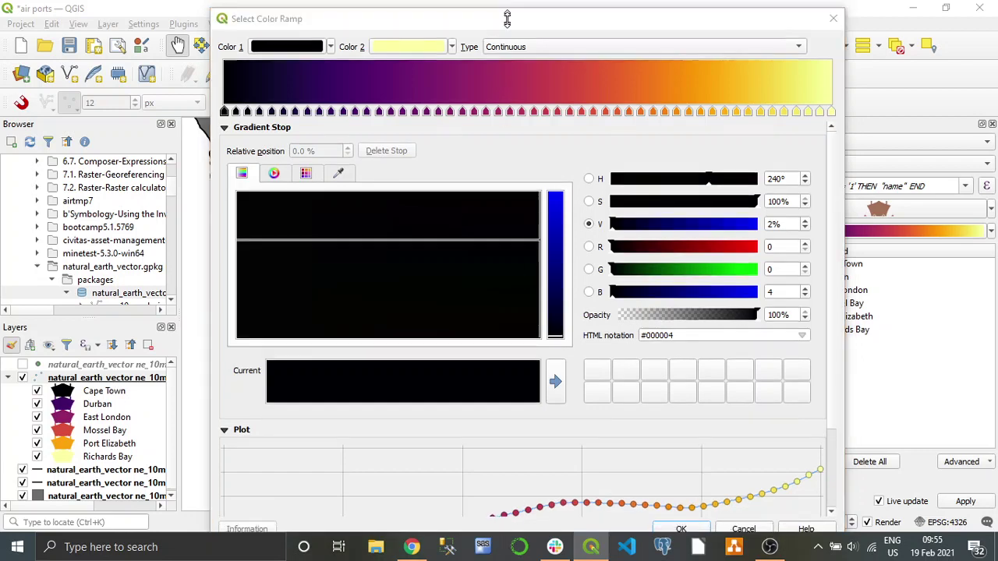
drag(508, 18, 494, 54)
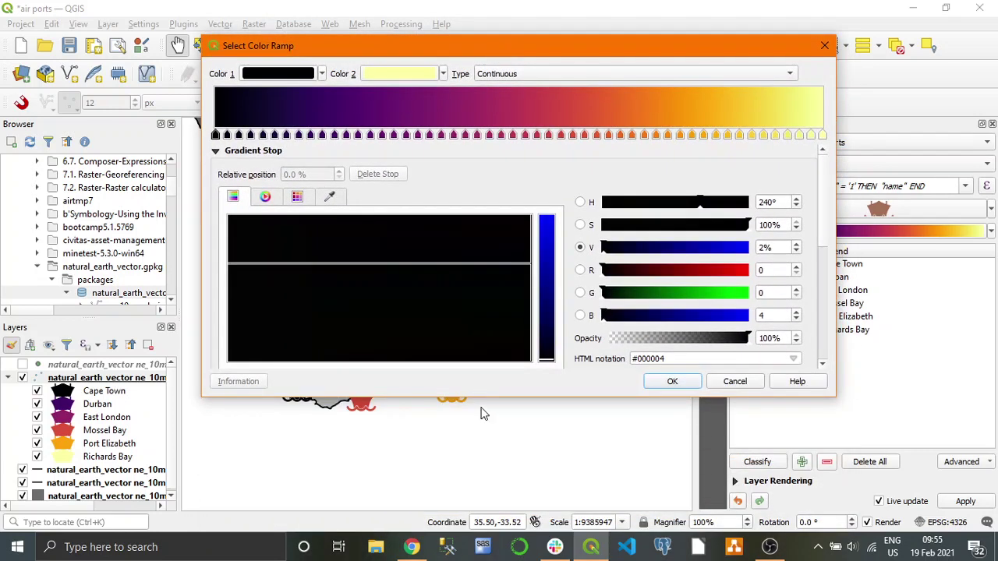
drag(489, 398, 506, 528)
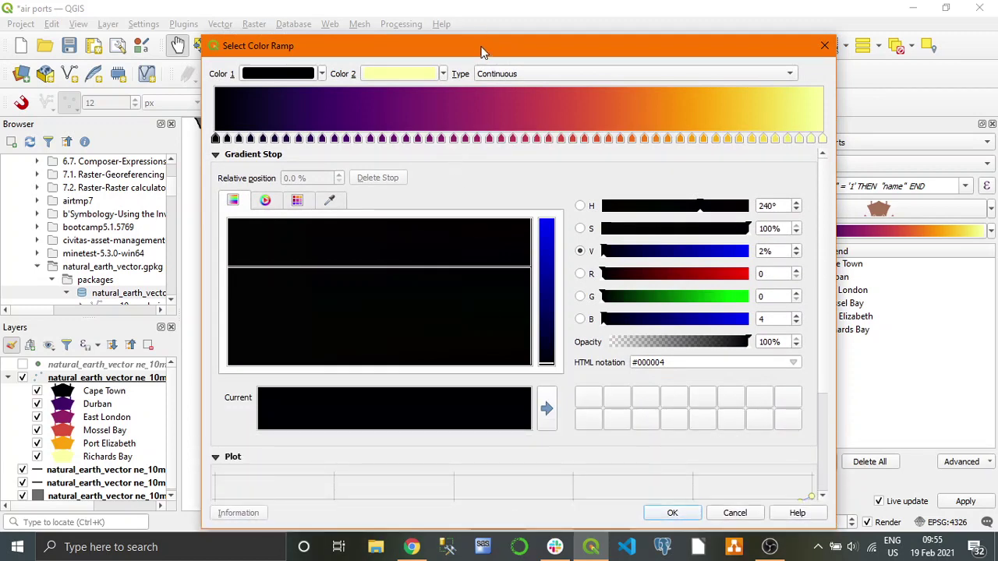
drag(481, 51, 484, 18)
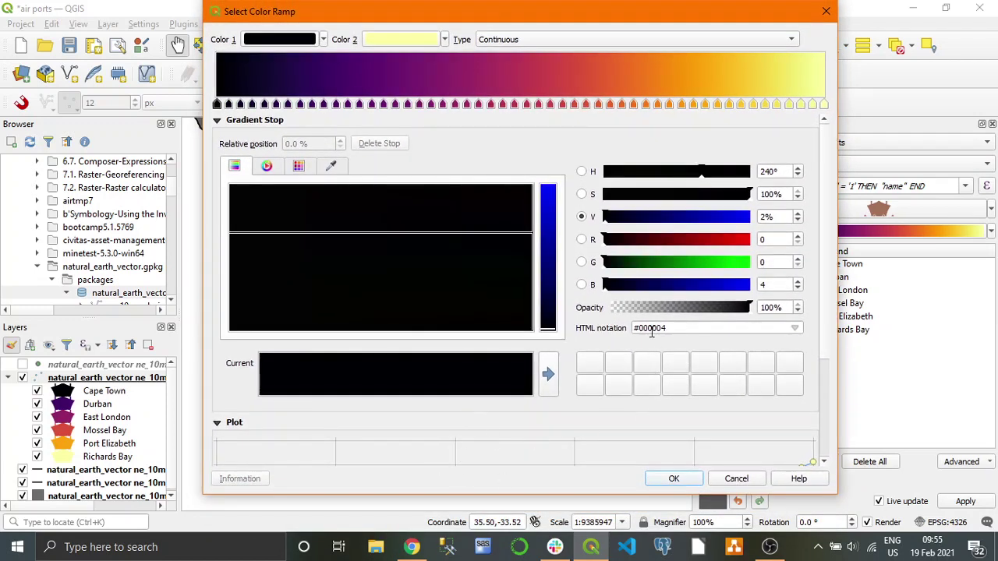
click(825, 11)
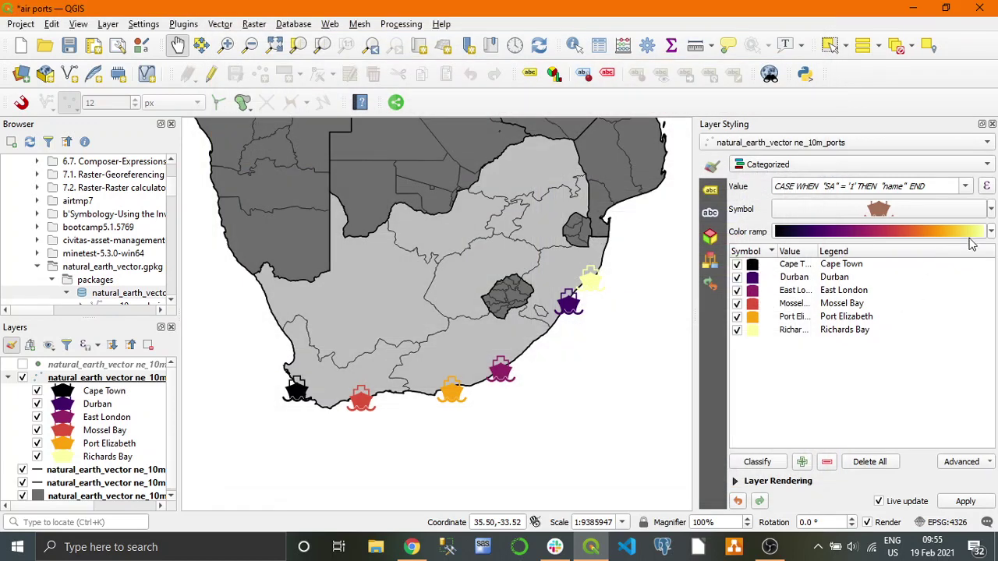
Give the port categories a random color ramp and close the layer styling
click(991, 232)
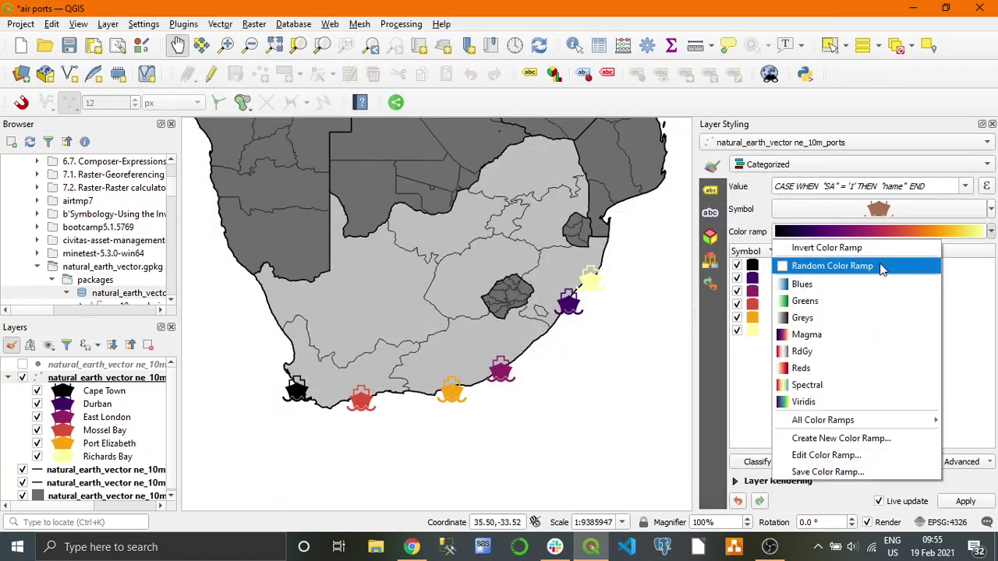
click(882, 268)
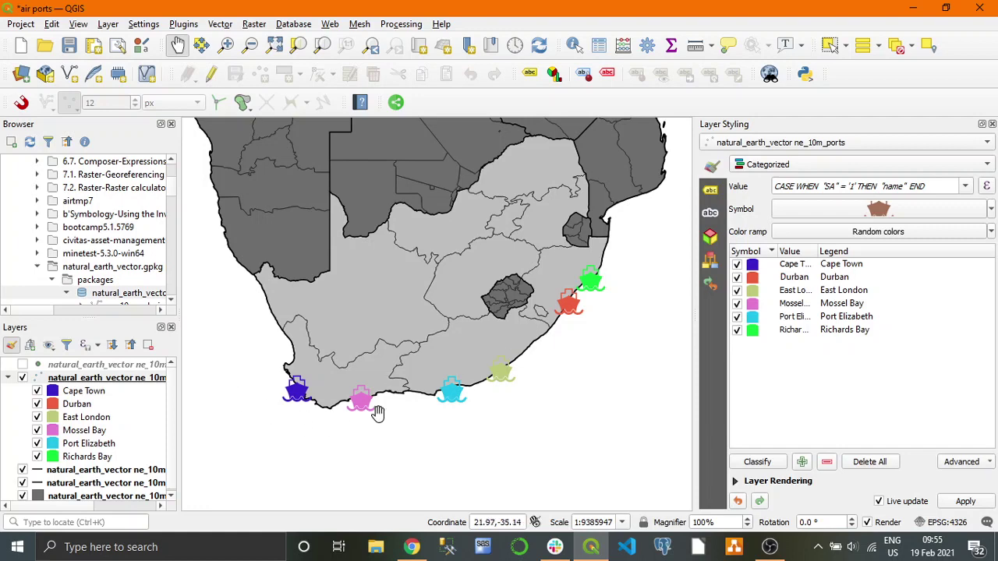
click(992, 124)
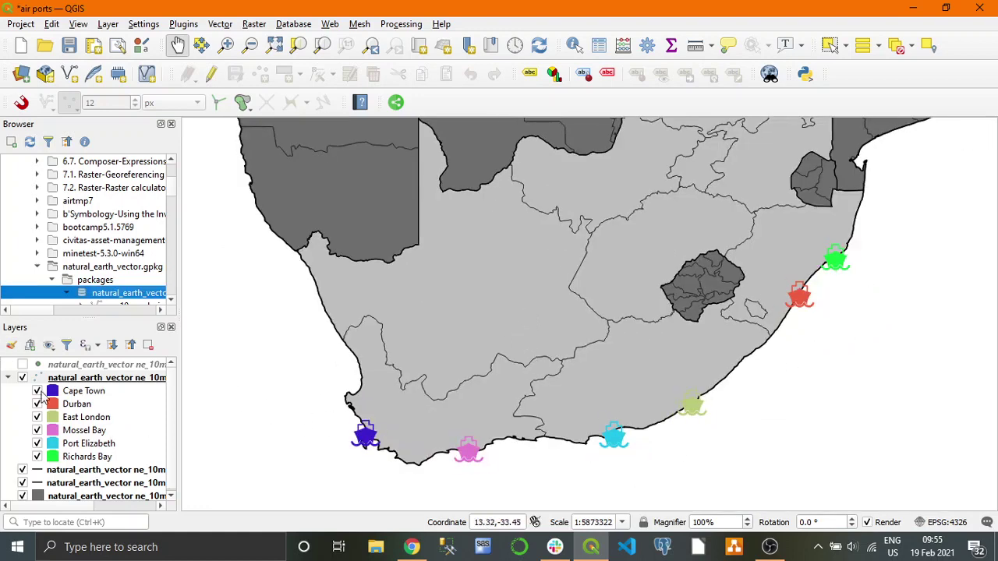
Collapse the ports layer's legend and save the current layer visibility as a map theme named "ports"
click(9, 379)
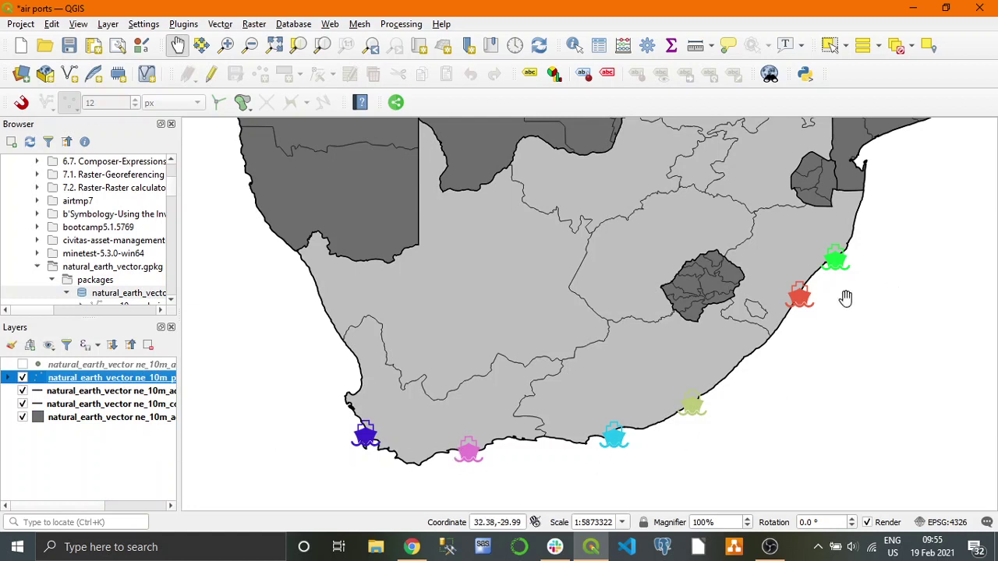
click(48, 344)
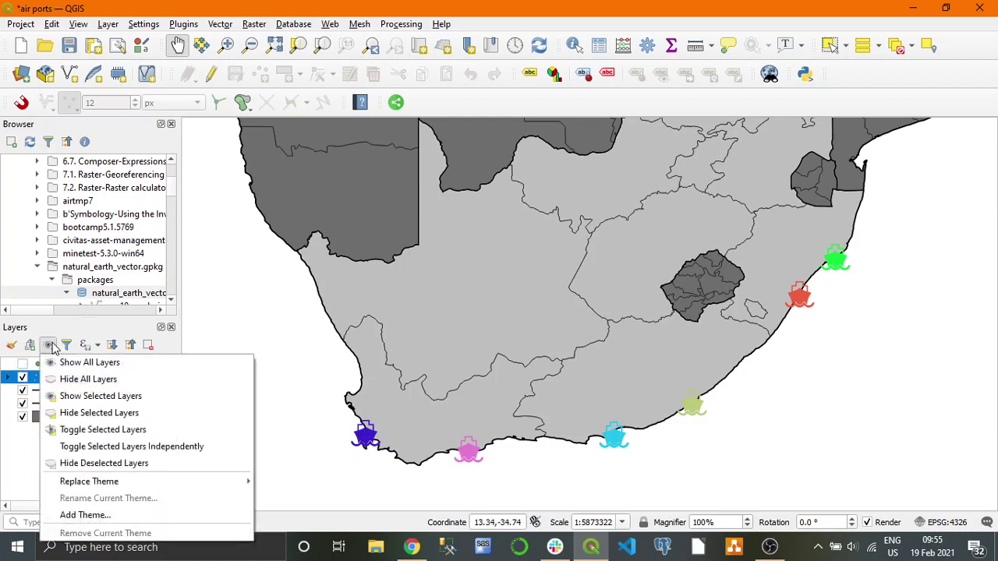
click(75, 511)
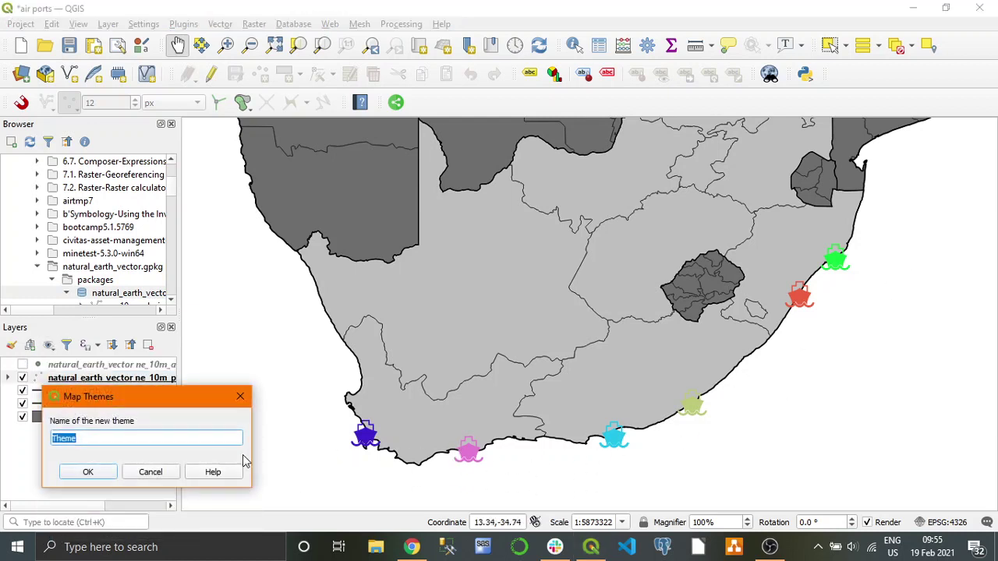
click(87, 472)
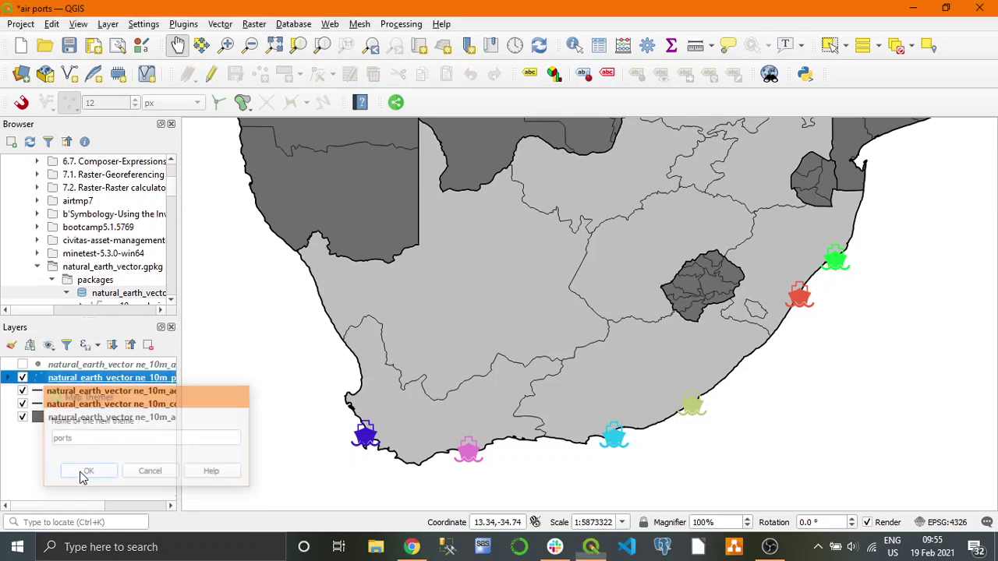
Hide the ports layer and show the airports layer on the map
click(22, 378)
click(23, 365)
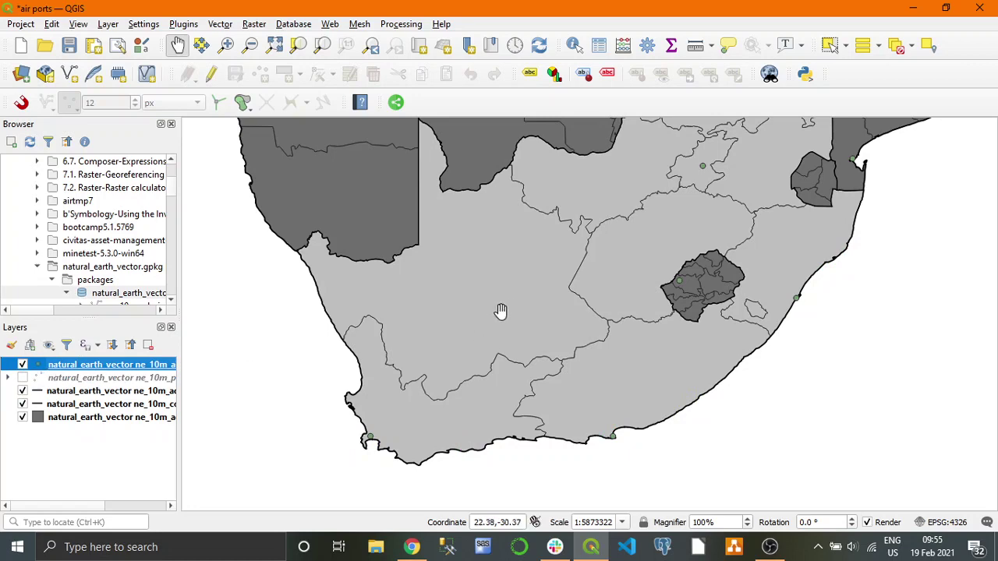
Open the airports layer's styling and switch its symbology from a single symbol to Categorized
drag(563, 225, 508, 286)
scroll(549, 255, down, 1)
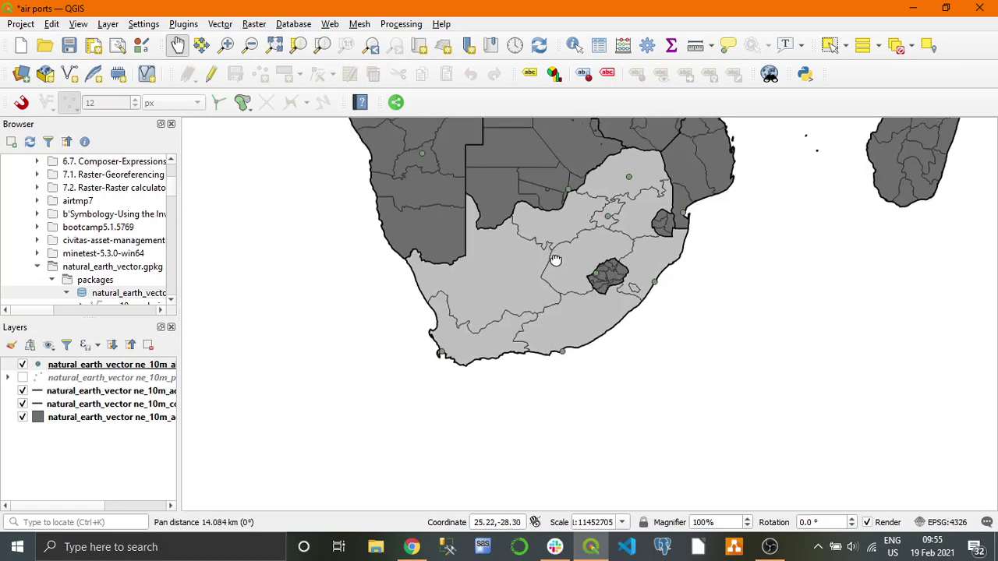
drag(548, 255, 550, 279)
click(12, 346)
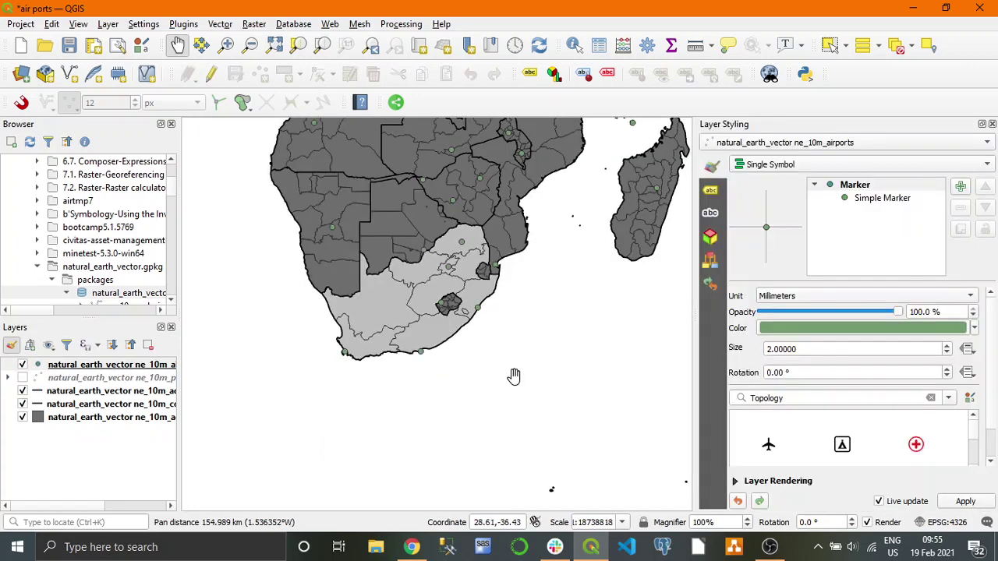
click(818, 165)
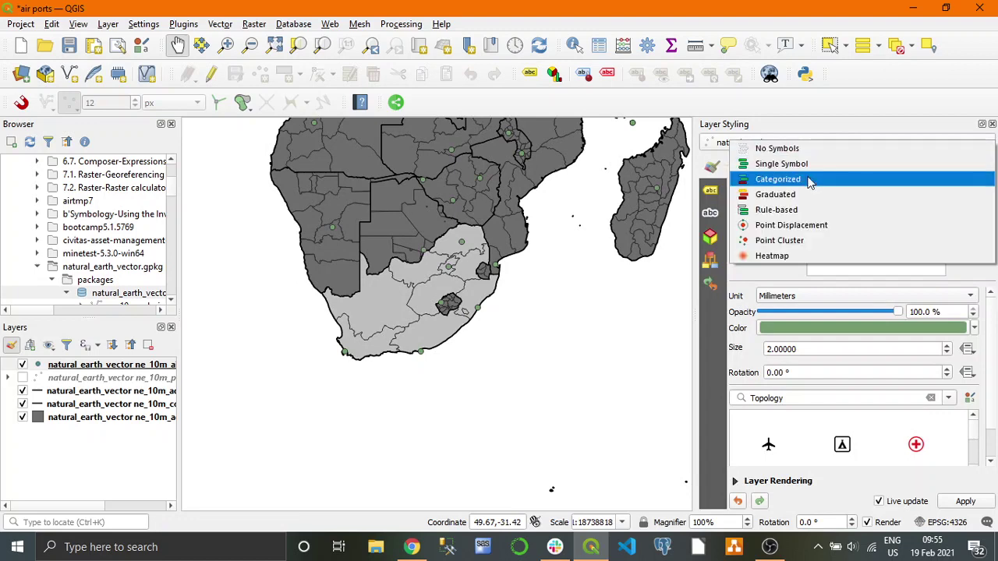
click(784, 178)
Set the airports' category value to the recent expression CASE WHEN "SA" = '1' THEN "name" END
click(987, 186)
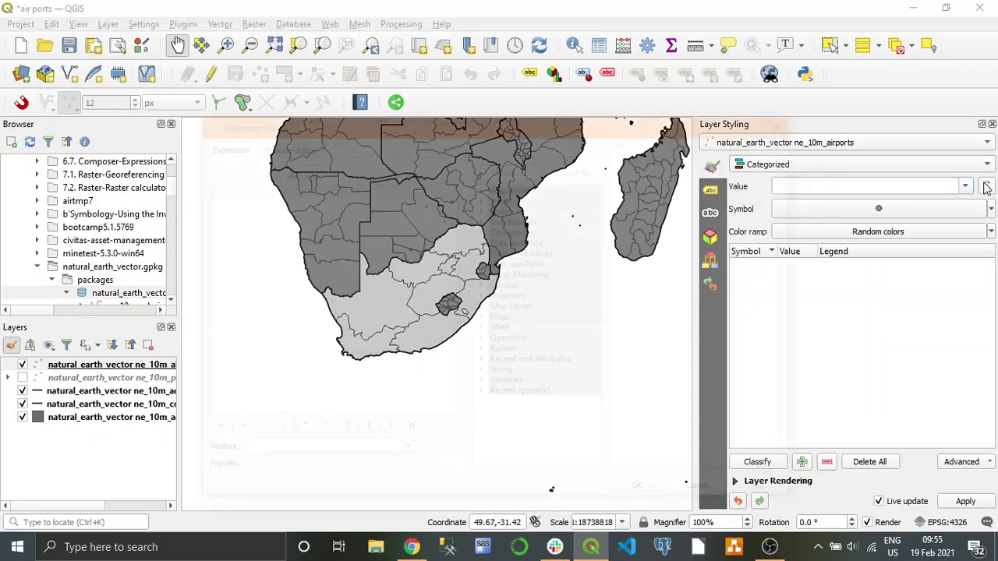
click(482, 220)
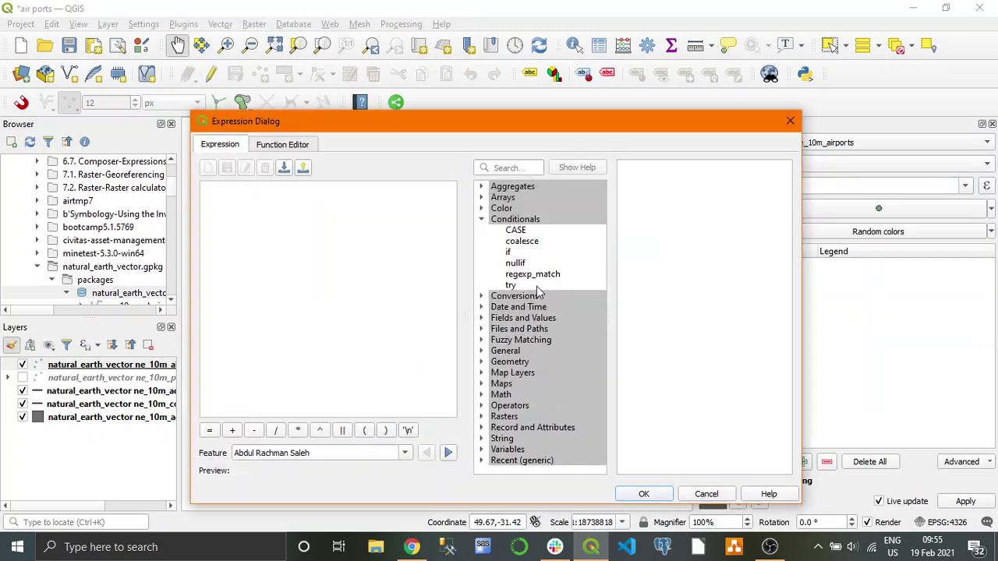
click(481, 461)
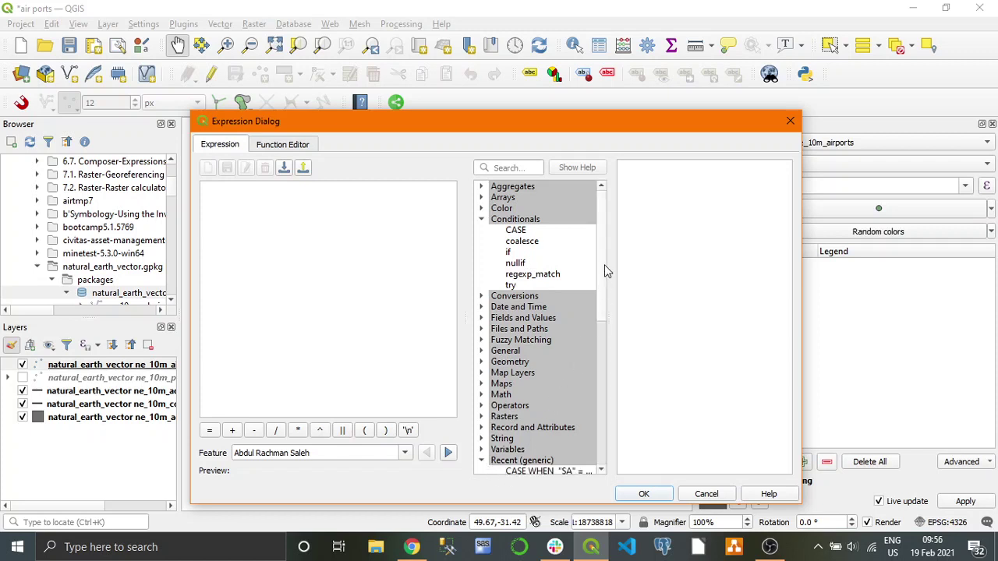
scroll(607, 271, down, 3)
double_click(516, 364)
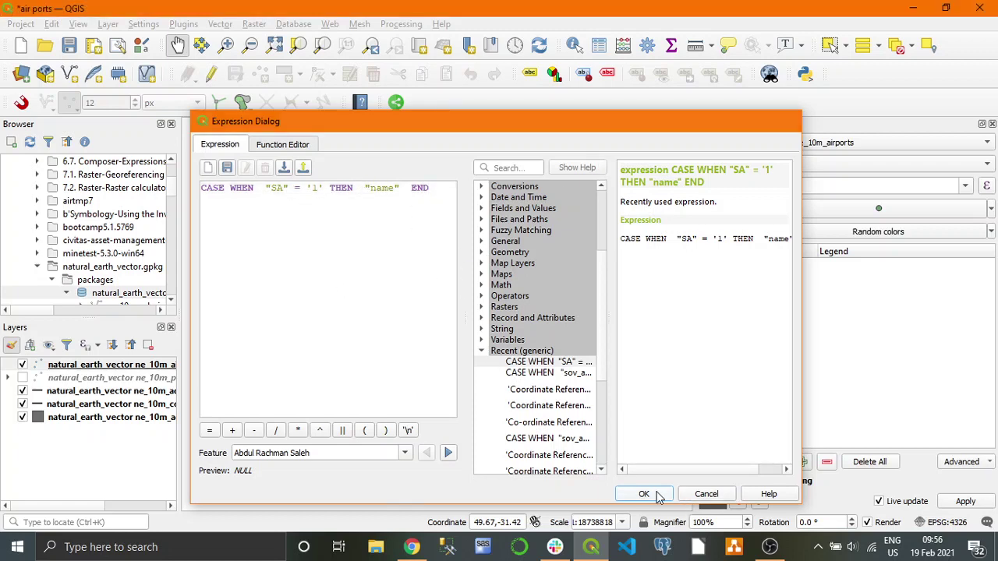
click(647, 493)
Change the airports' category symbol to an SVG Marker with a width and height of 12 millimetres
click(861, 210)
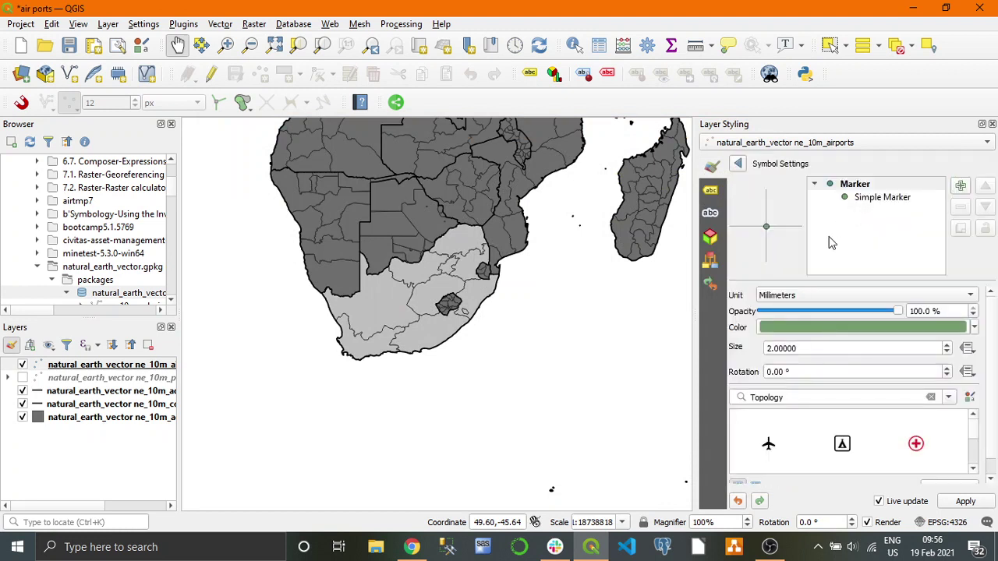
click(865, 201)
click(848, 300)
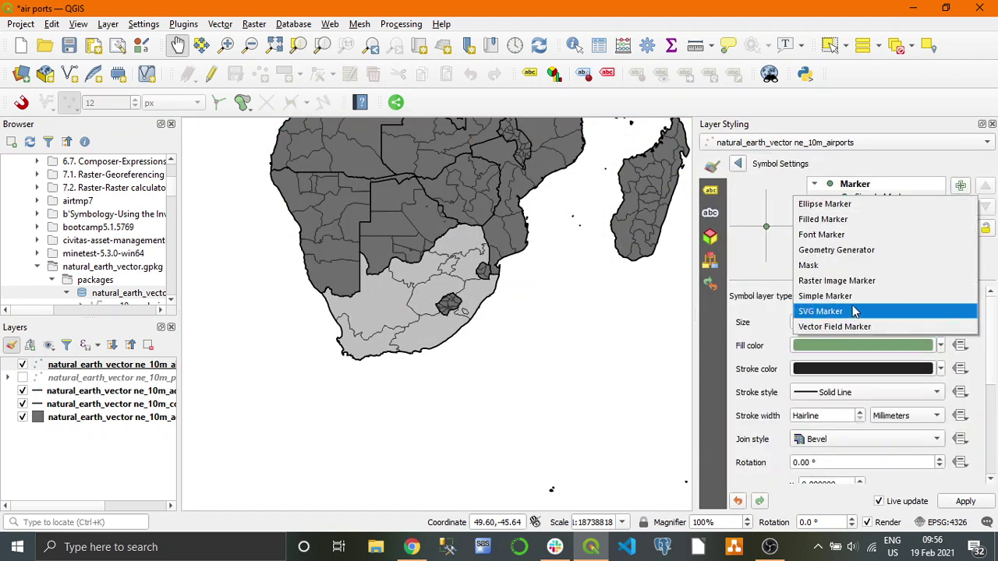
key(Escape)
key(Down)
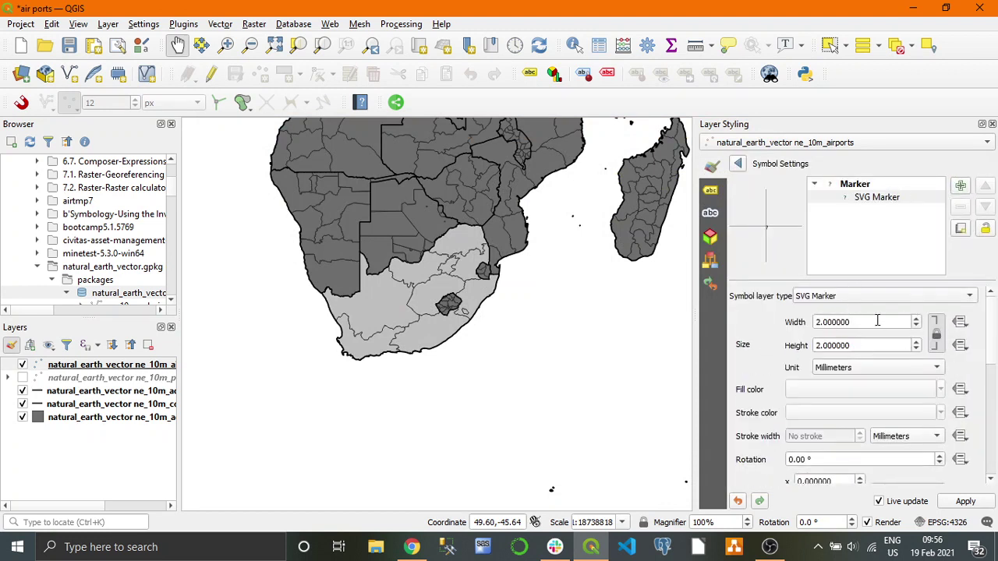
drag(877, 320, 784, 322)
text(12)
key(Return)
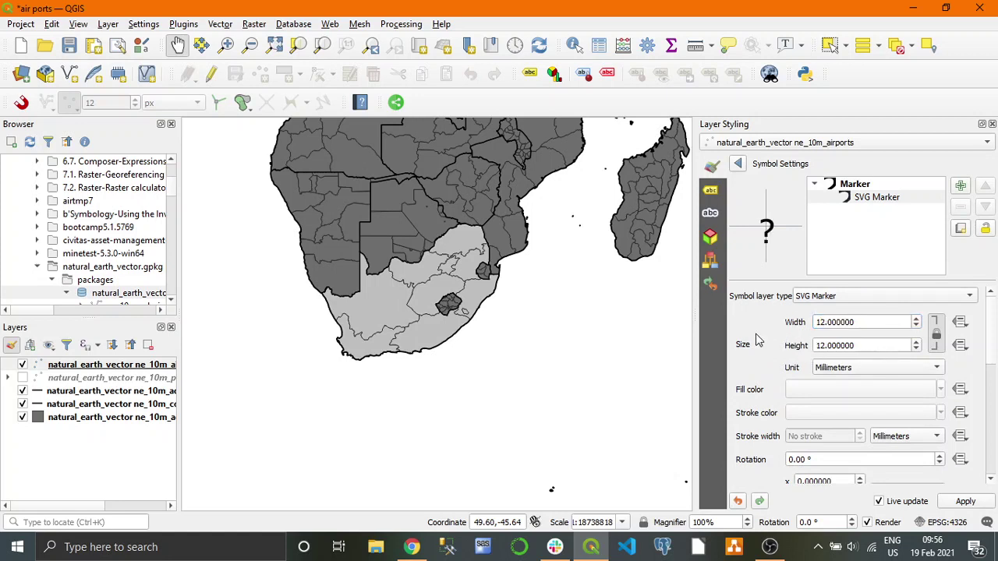
Choose the airplane image transport_airport.svg from the transport group of App Symbols as the airports' SVG marker
drag(988, 341, 961, 434)
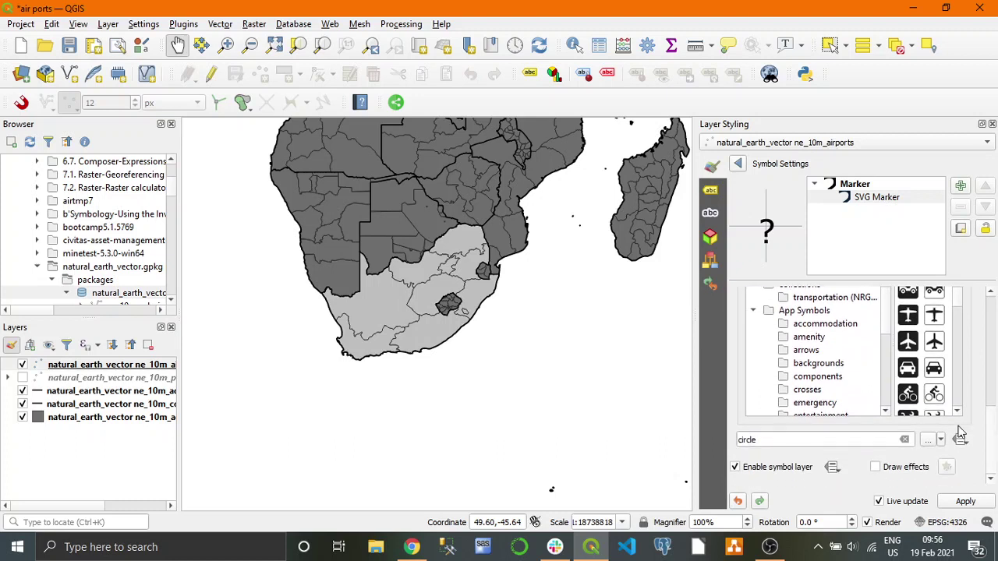
scroll(887, 403, down, 3)
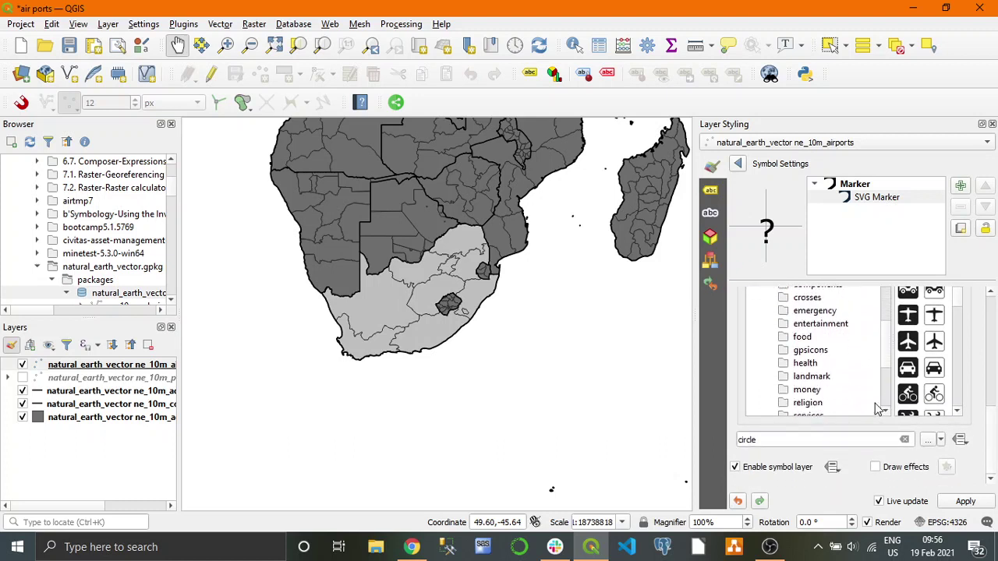
click(885, 412)
click(885, 412)
click(885, 412)
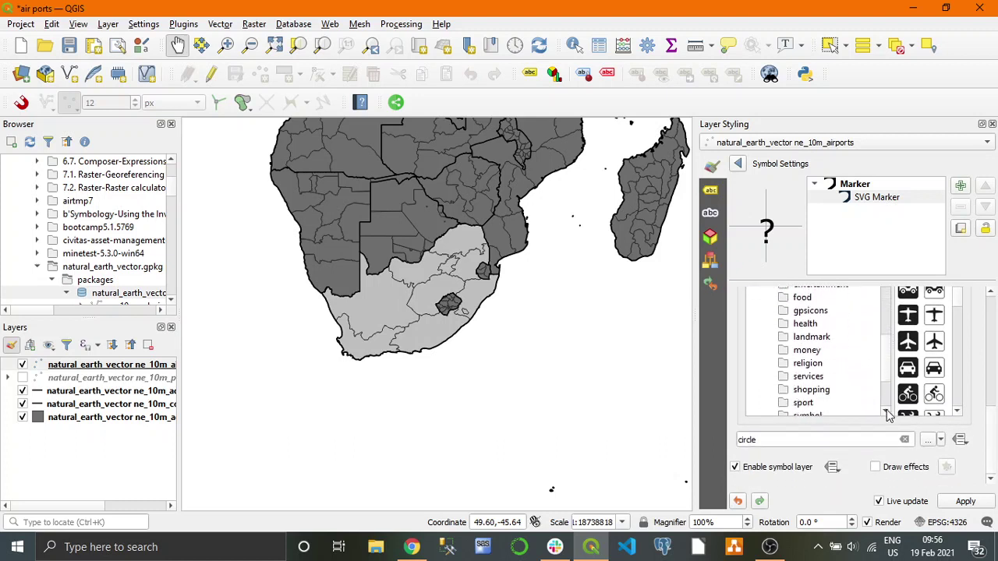
click(884, 412)
click(885, 413)
click(885, 412)
click(885, 412)
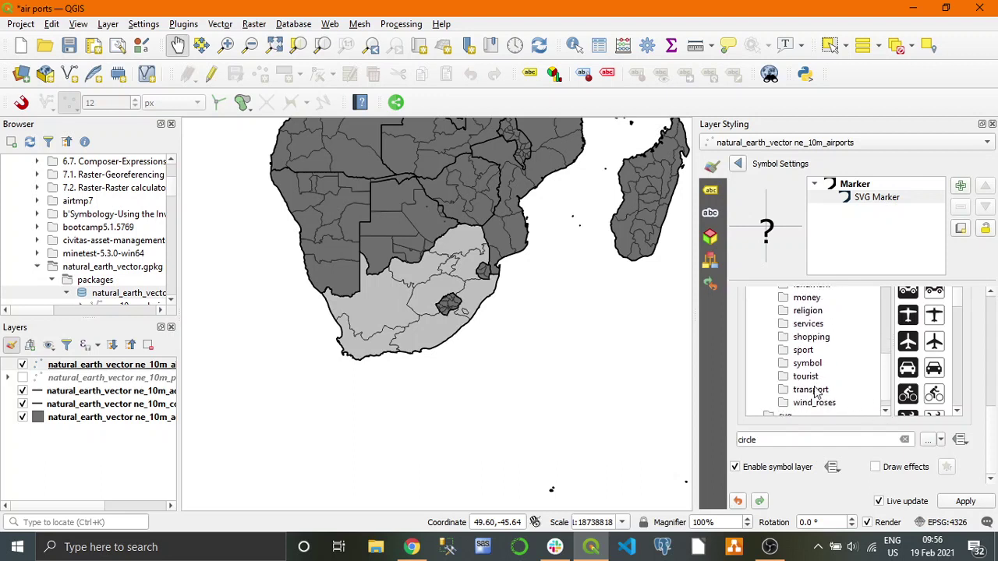
click(835, 393)
click(961, 311)
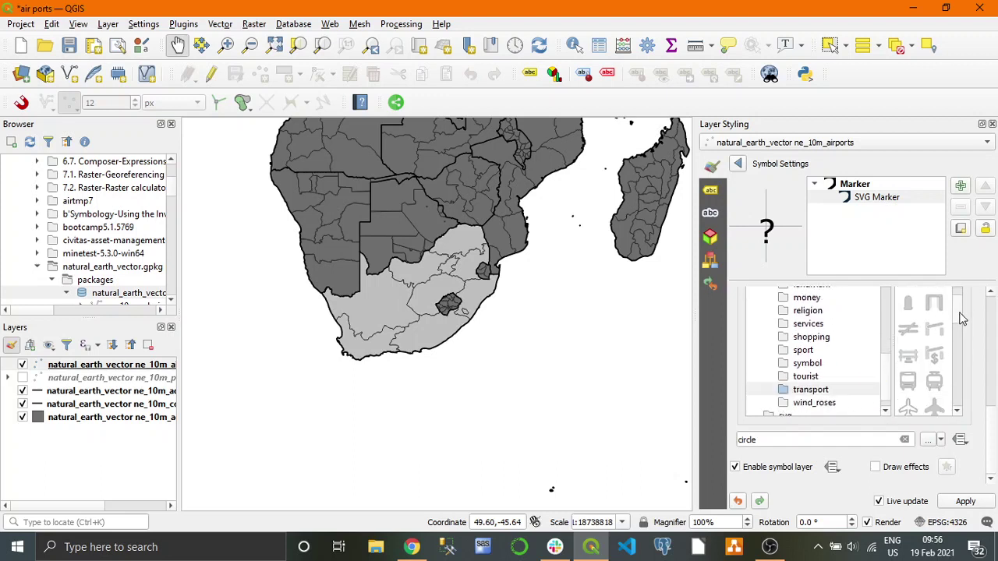
scroll(959, 308, down, 2)
scroll(958, 308, down, 3)
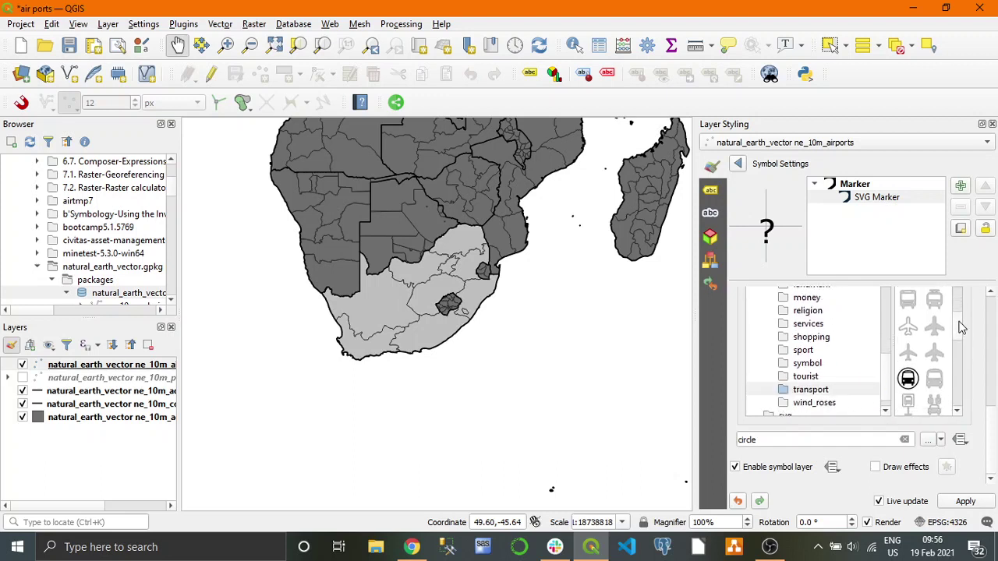
click(909, 352)
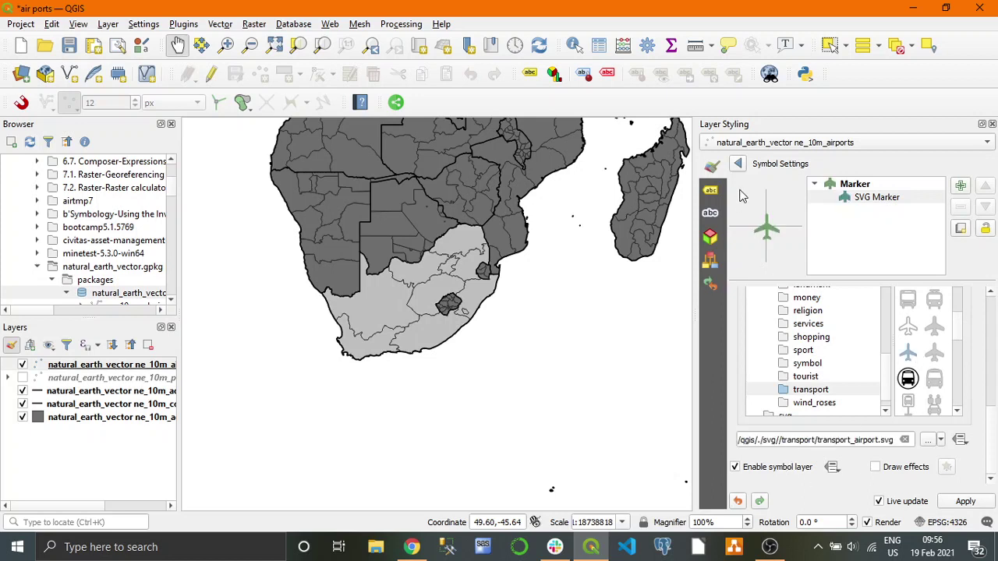
Classify the airports with the new symbol and delete the "all other values" category
click(738, 165)
click(753, 464)
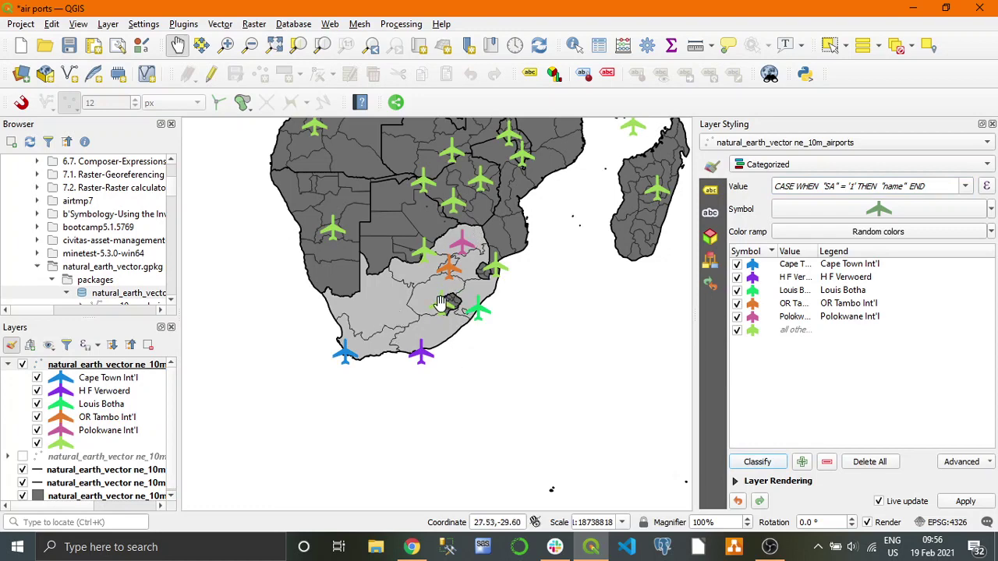
scroll(445, 304, up, 3)
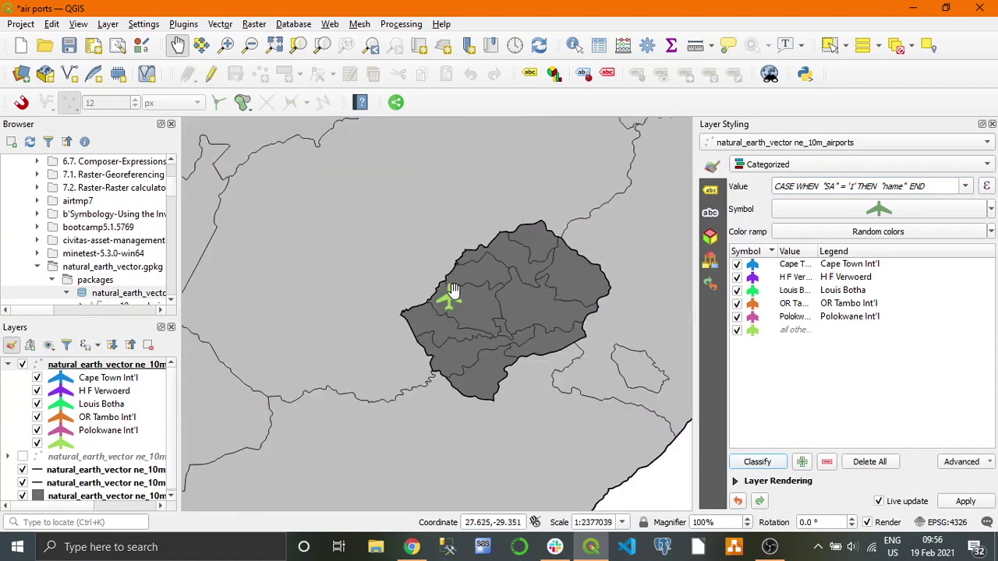
scroll(448, 289, down, 4)
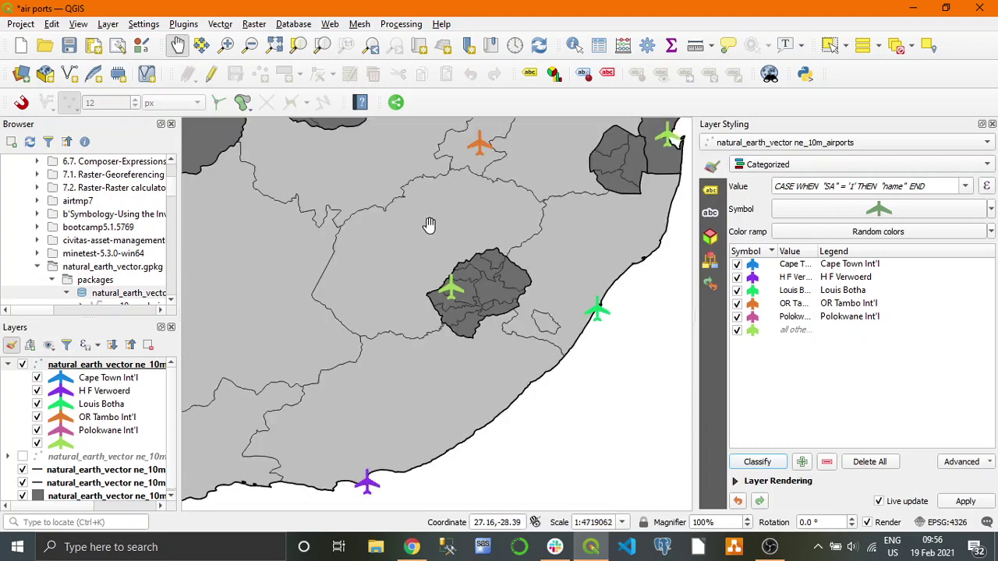
scroll(419, 255, up, 1)
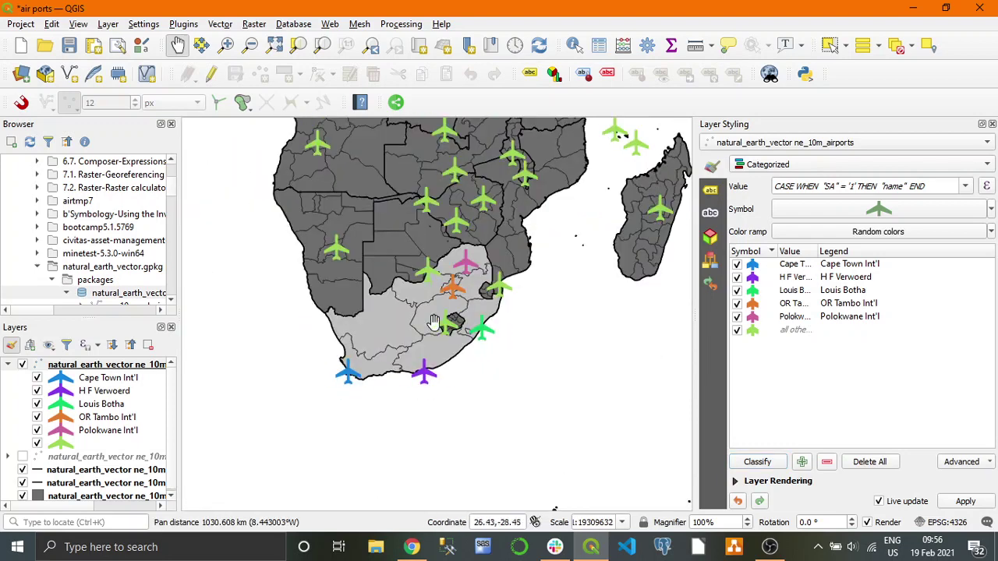
click(785, 332)
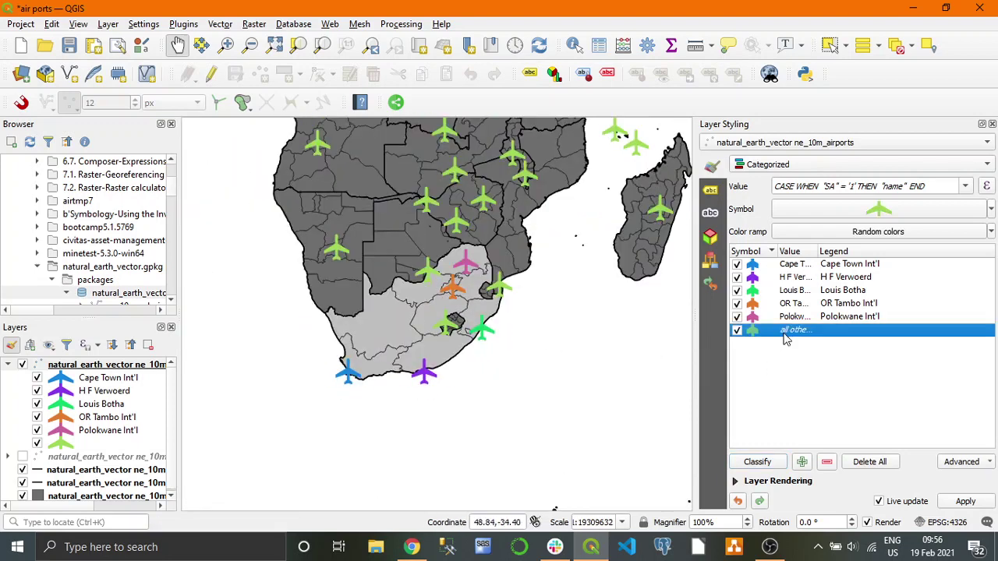
click(828, 462)
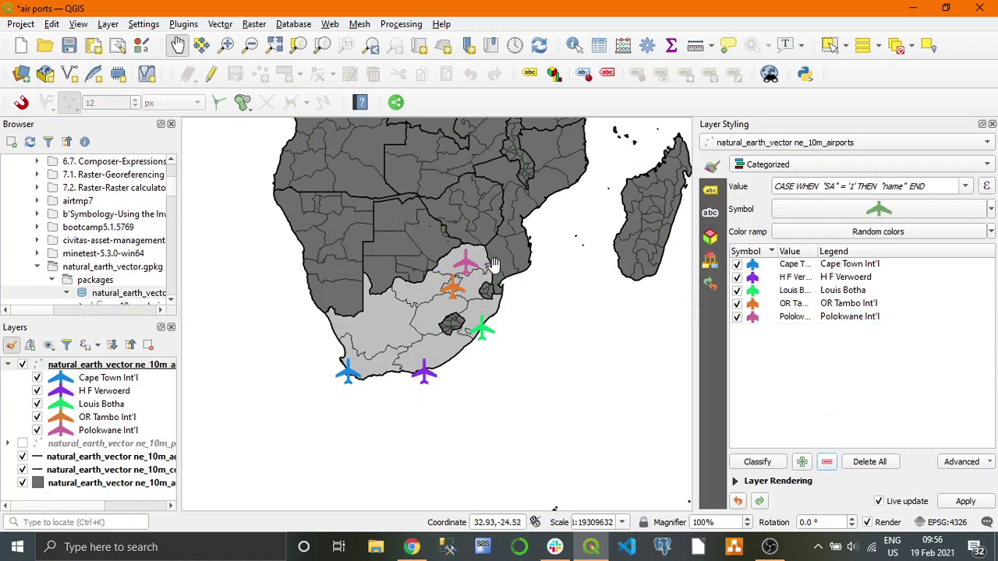
Close the layer styling and save the project
click(992, 124)
click(69, 45)
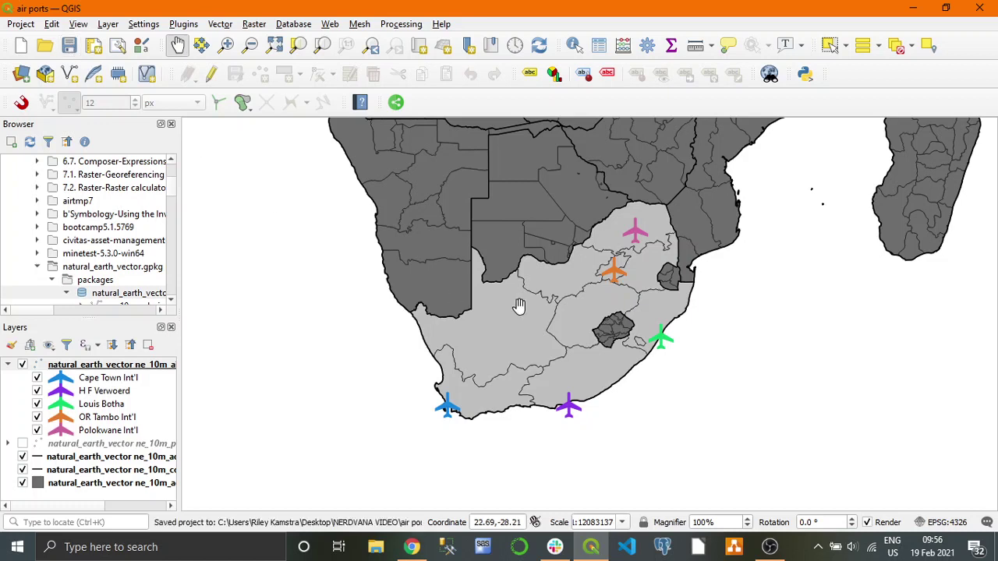
drag(519, 306, 499, 283)
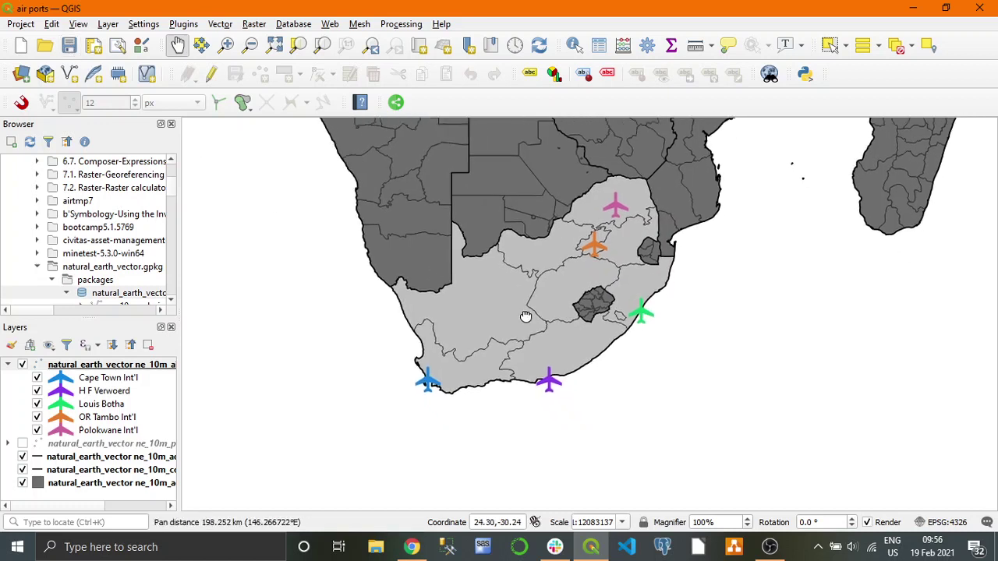
Collapse the airports layer's legend and save the current layer visibility as a map theme named "aiports"
click(8, 365)
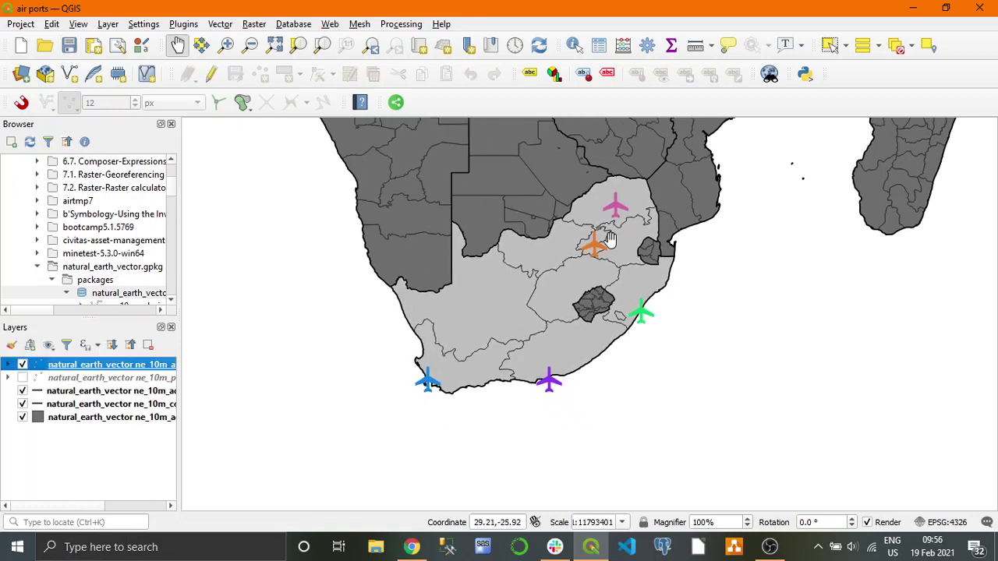
click(48, 345)
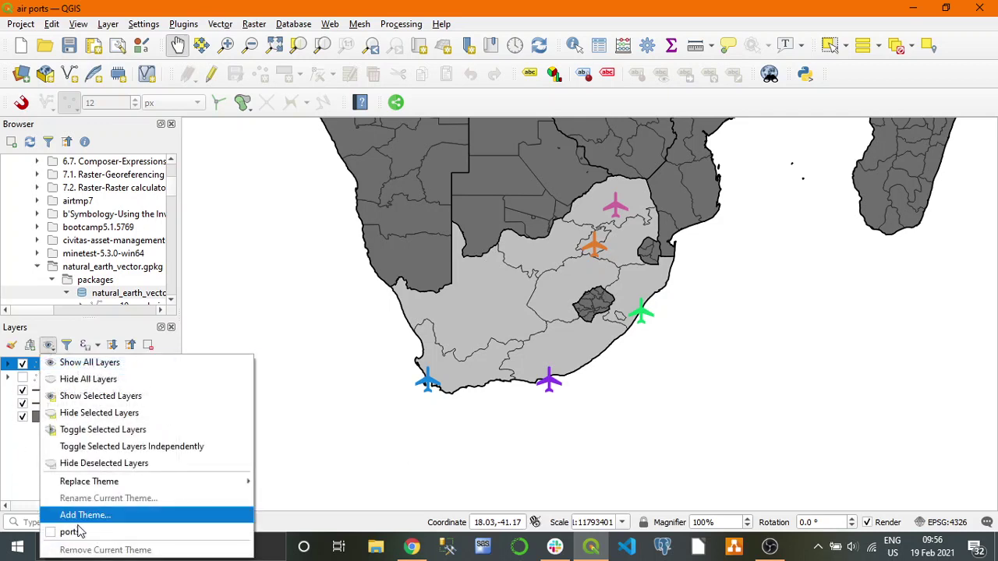
click(74, 515)
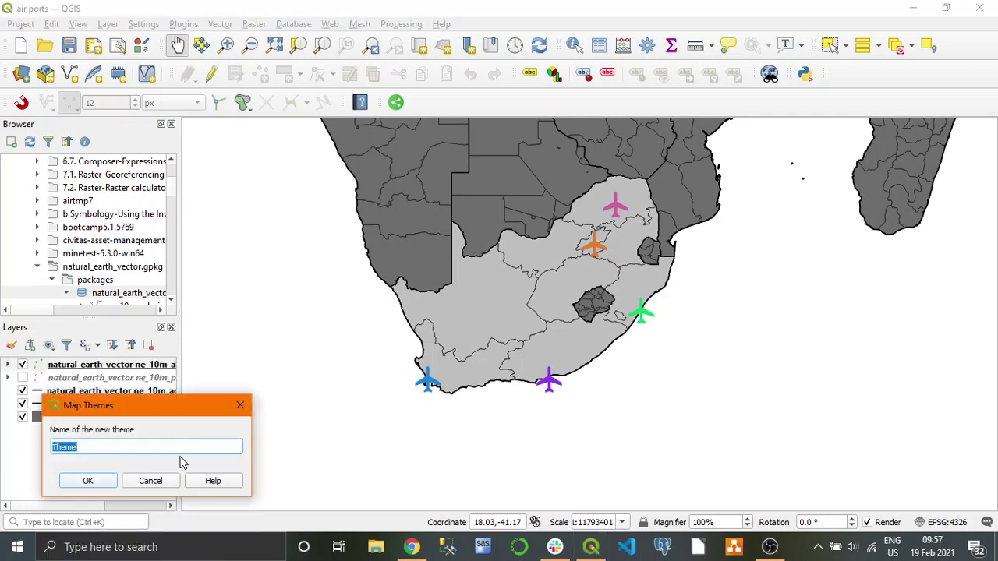
click(89, 481)
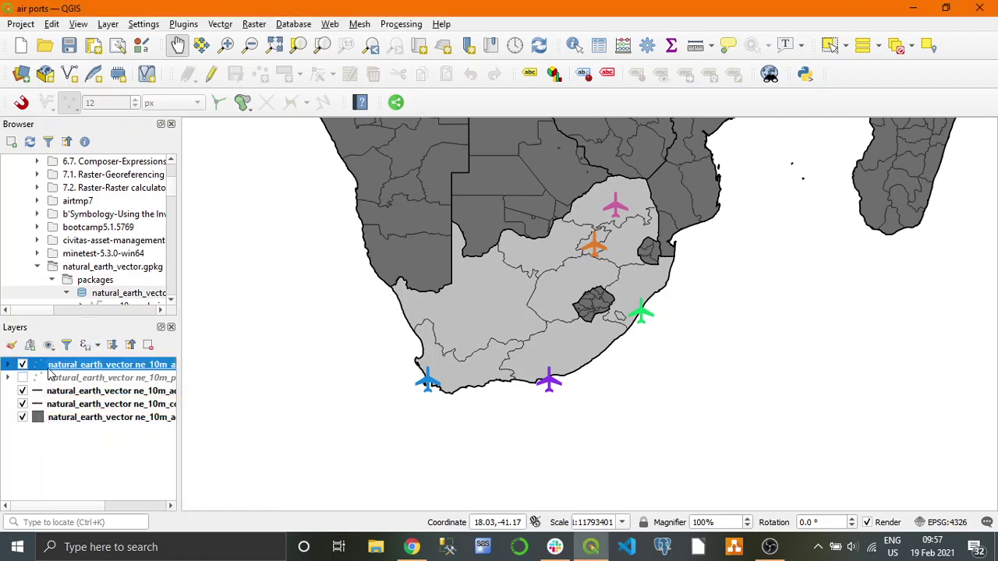
Hide the airports layer and test the saved map themes by applying "aiports" followed by "ports"
click(23, 365)
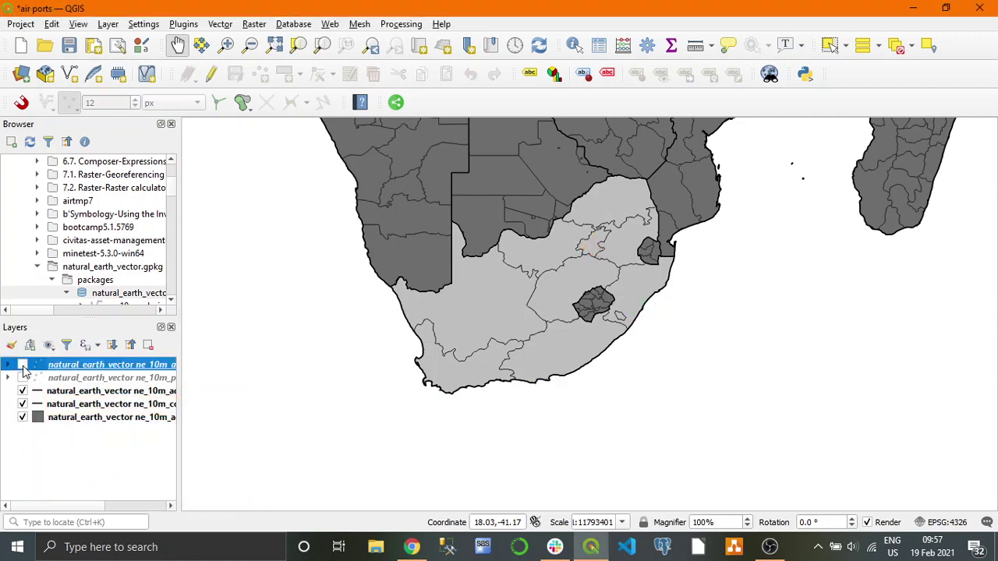
click(58, 352)
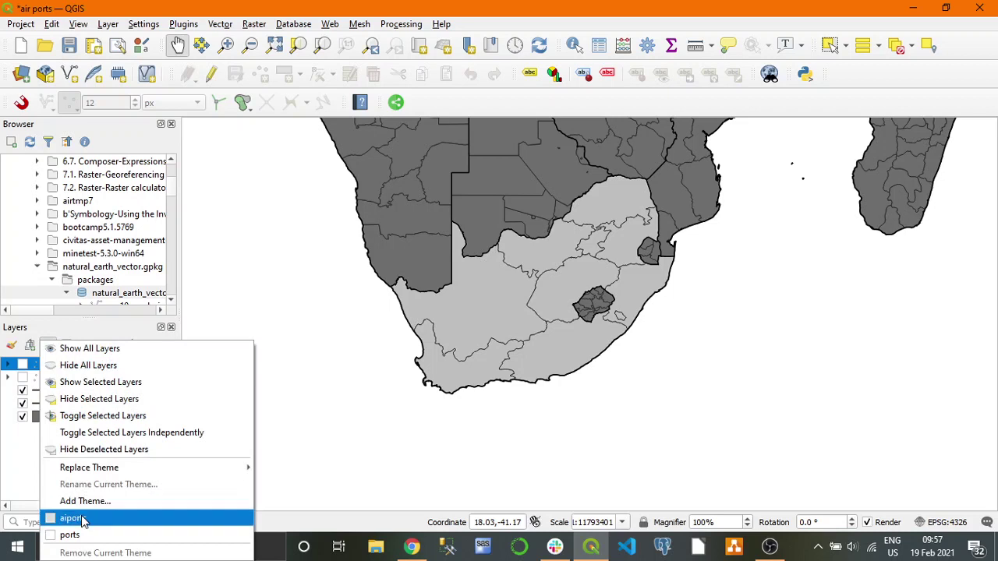
click(82, 518)
click(50, 345)
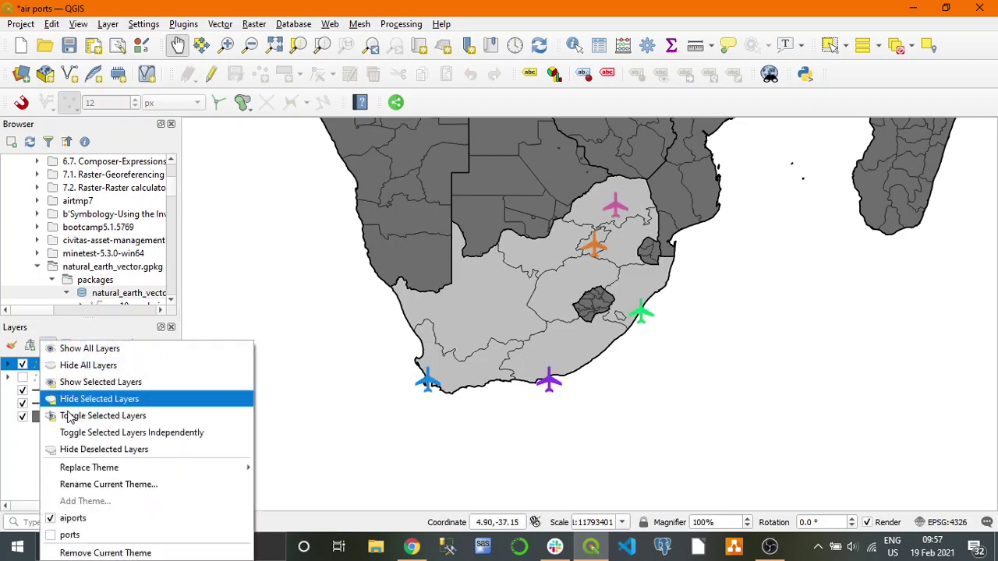
click(69, 536)
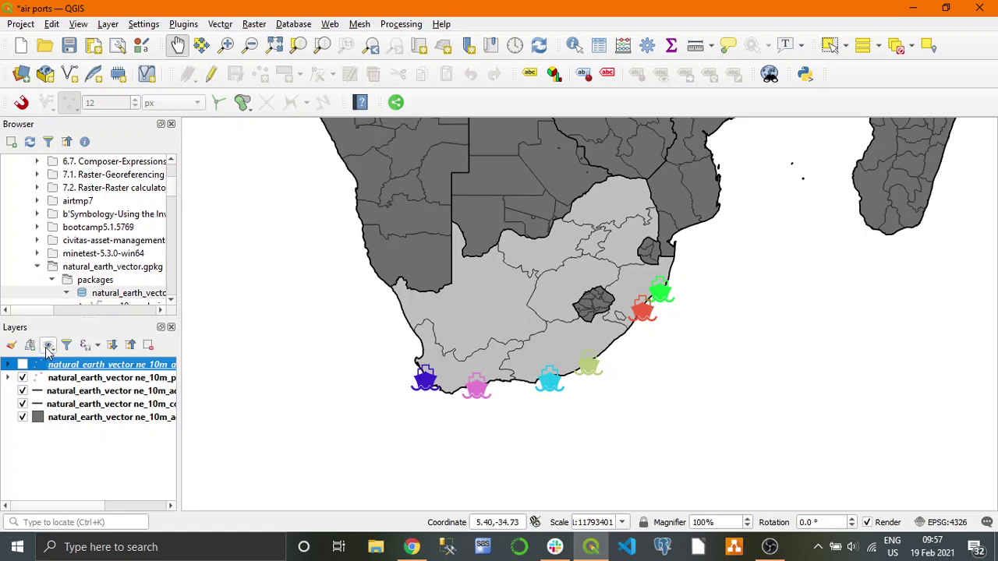
drag(562, 303, 565, 332)
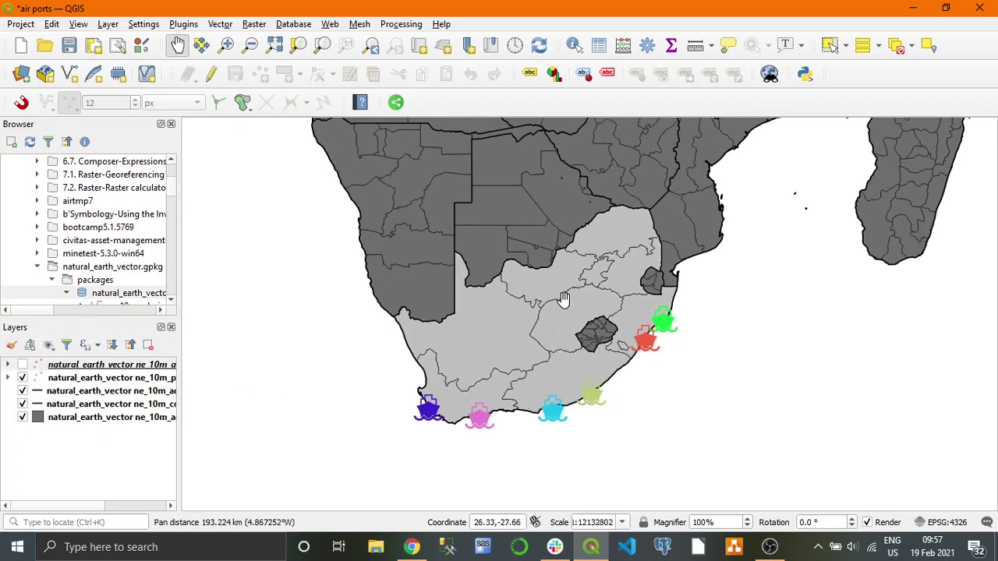
Create a print layout titled "a + p" and set its page size to A4 in the page properties
click(93, 45)
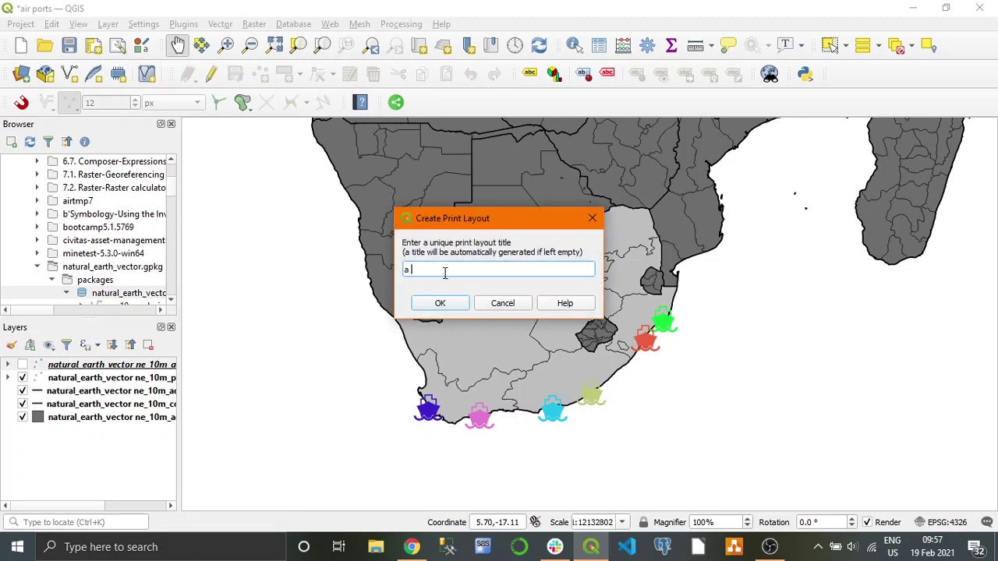
key(Return)
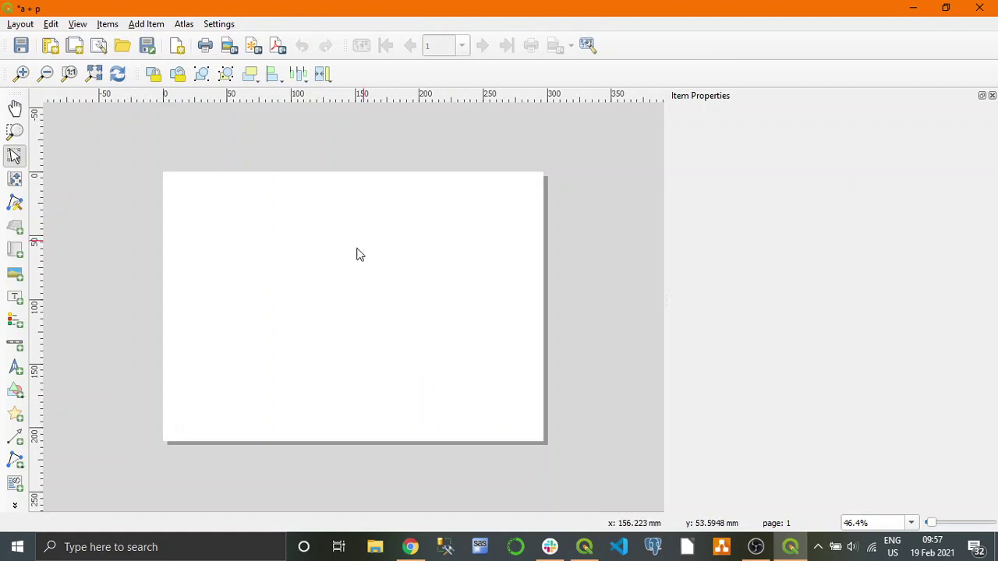
right_click(360, 243)
click(438, 286)
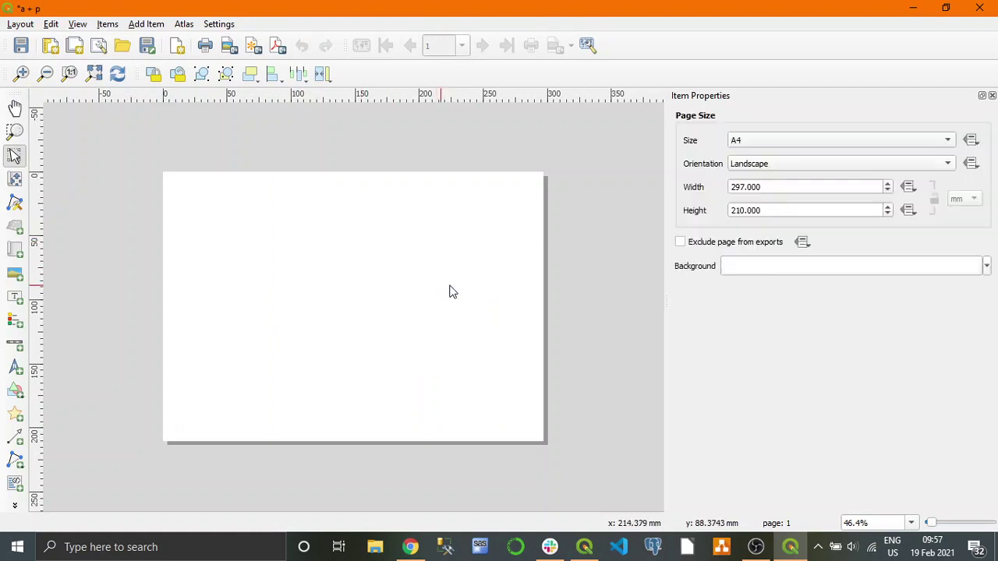
click(761, 140)
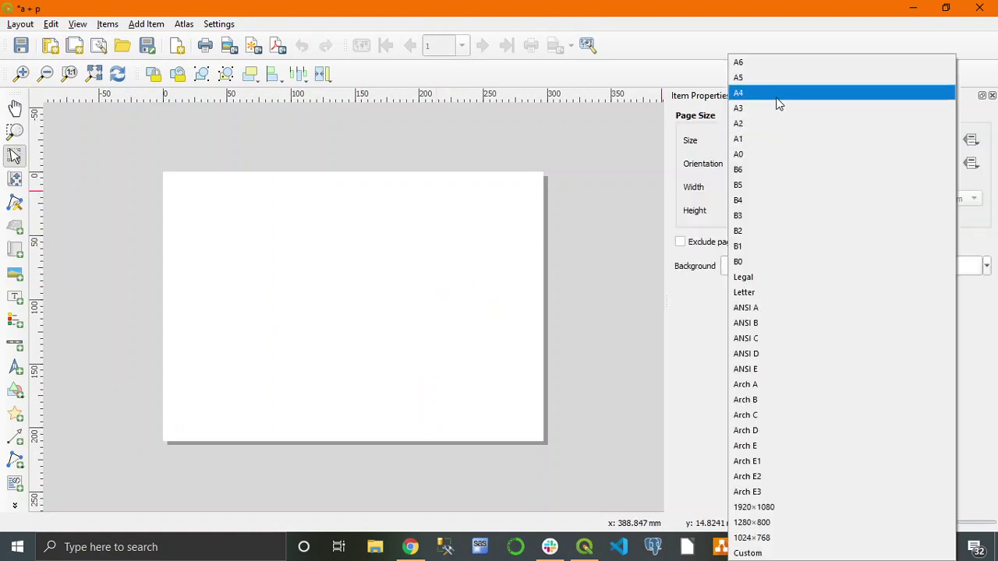
click(776, 94)
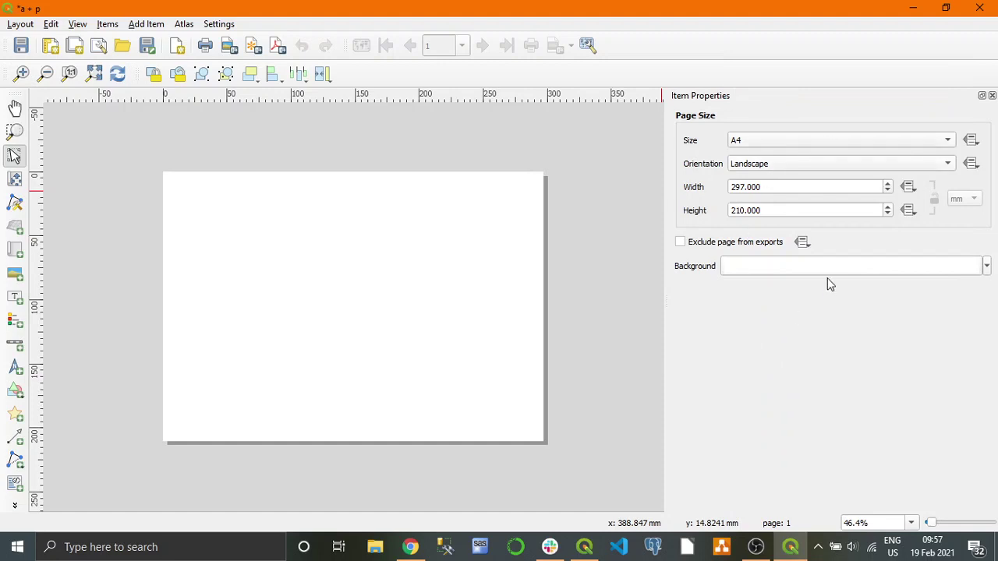
right_click(413, 276)
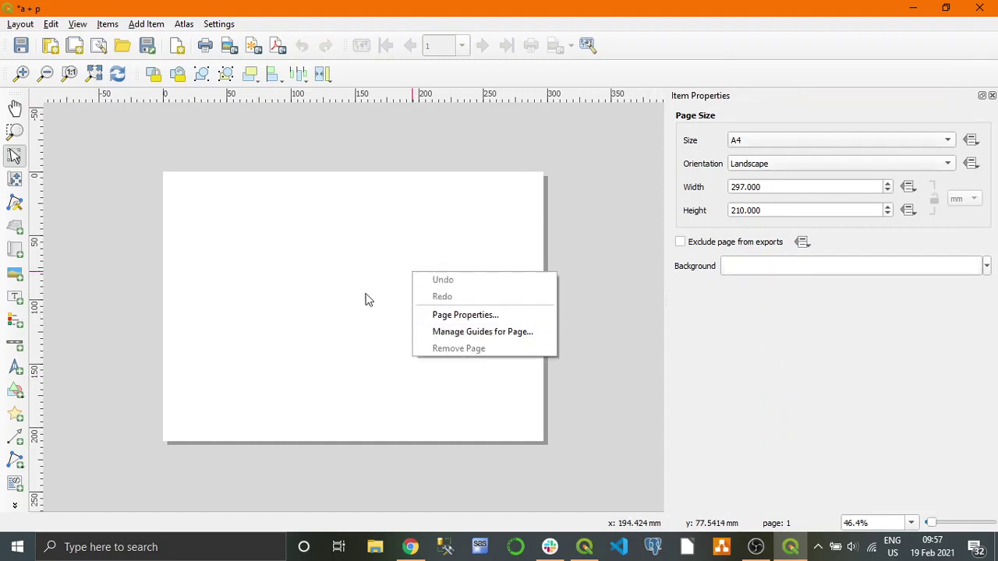
click(466, 314)
click(991, 95)
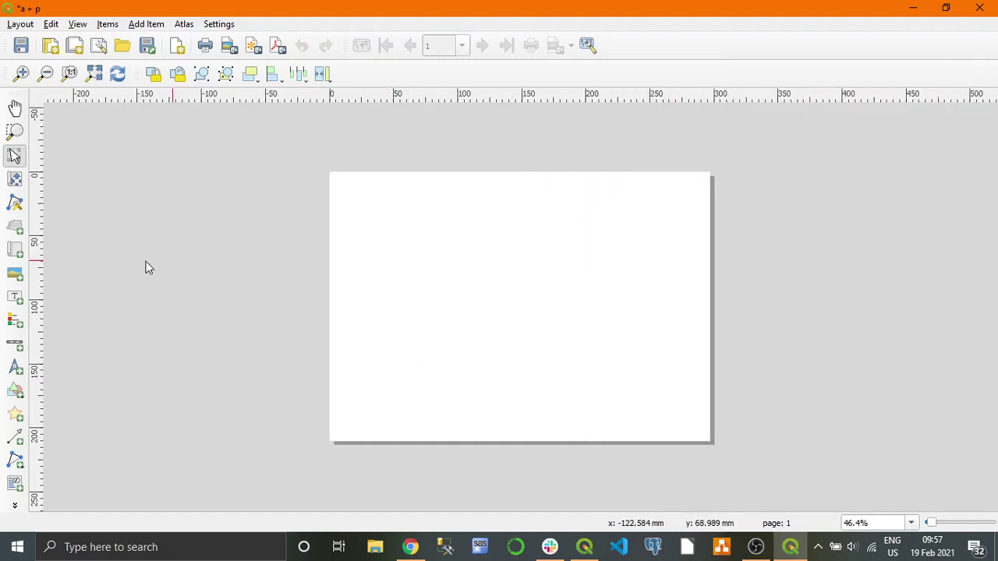
Add a label about 39 mm high across the full width of the page's upper edge, reading "Ports and Airports in South Africa"
click(15, 297)
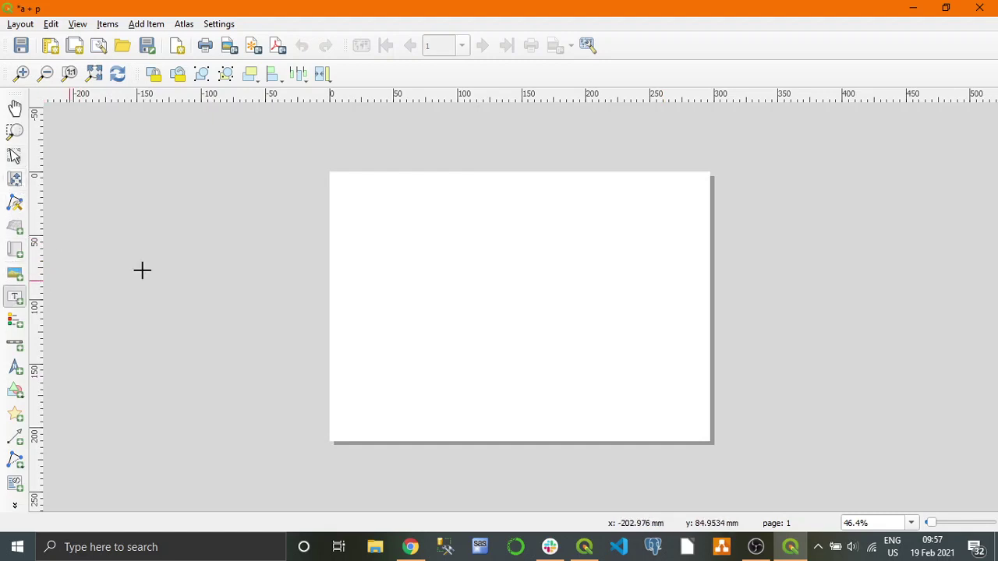
drag(328, 174, 711, 224)
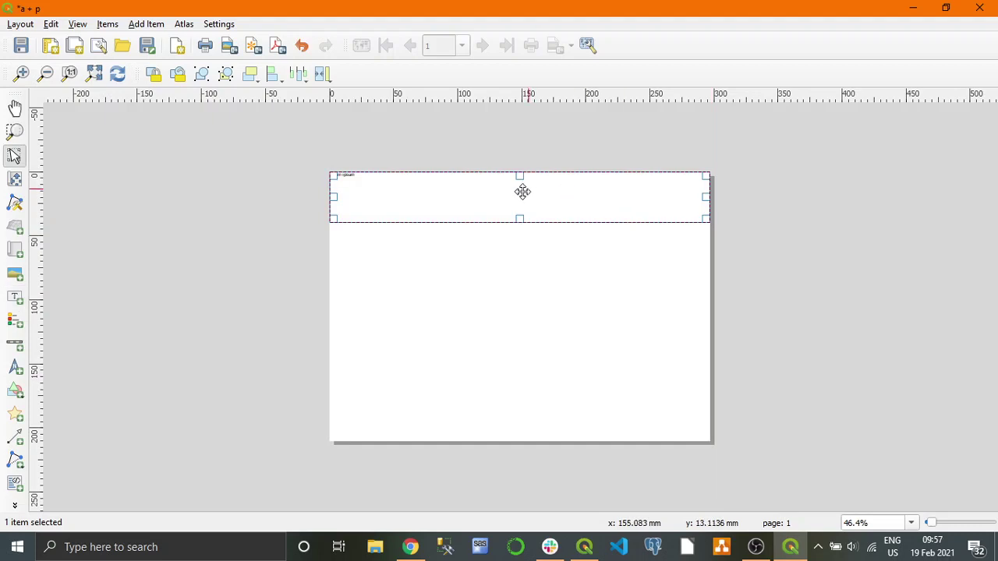
right_click(468, 198)
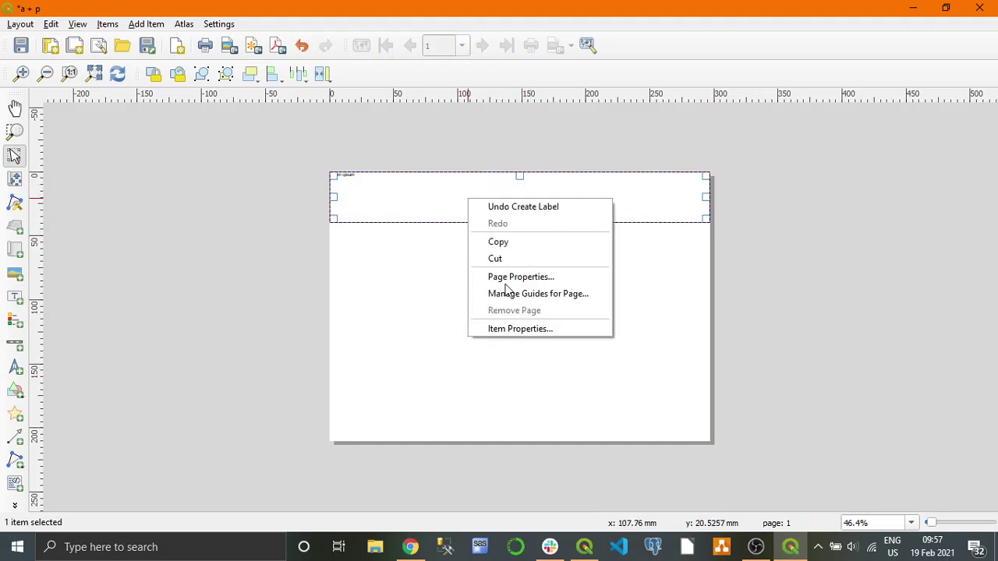
click(519, 334)
triple_click(760, 158)
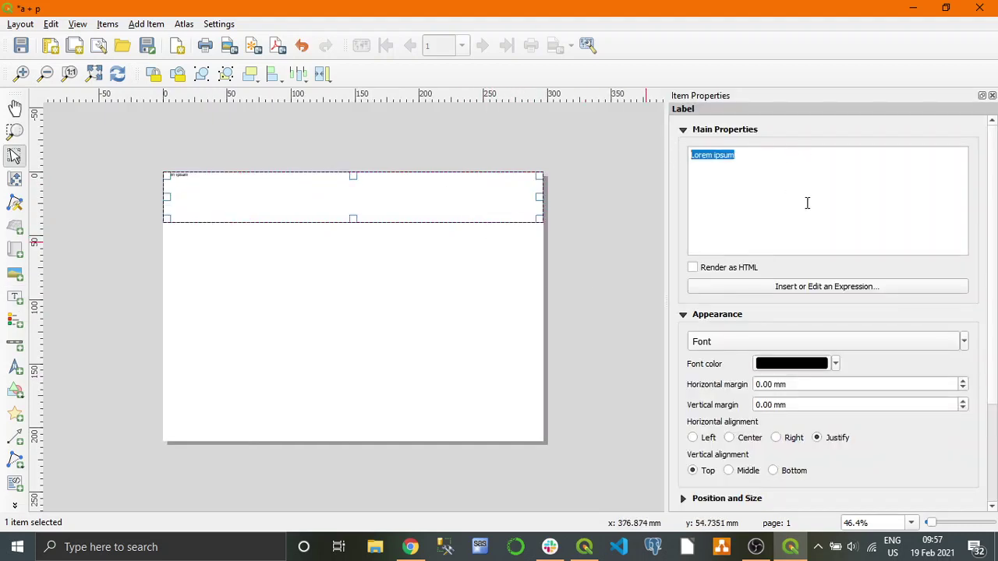
text(Po)
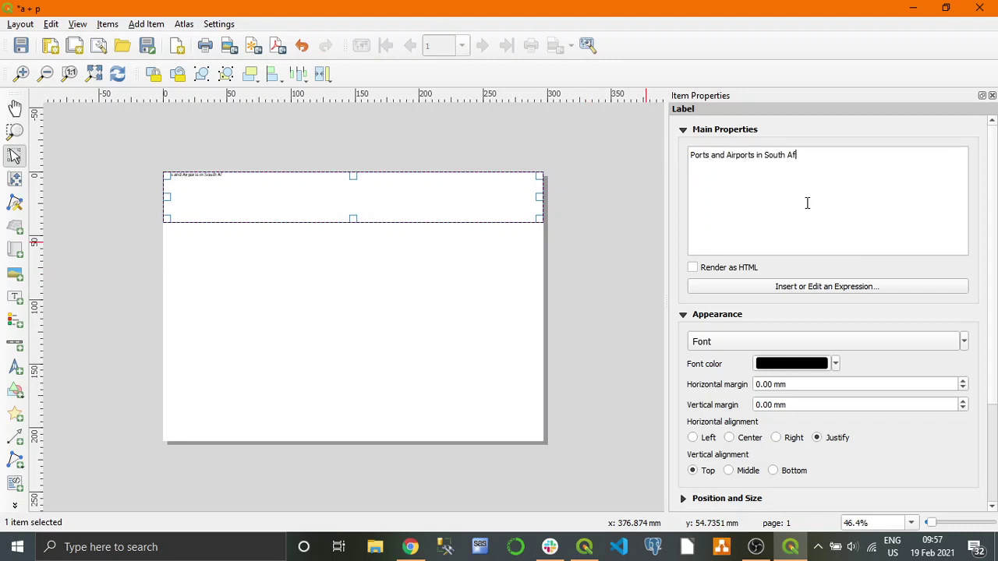
Set the title label's font to Monotype Corsiva at size 24
click(723, 342)
click(669, 263)
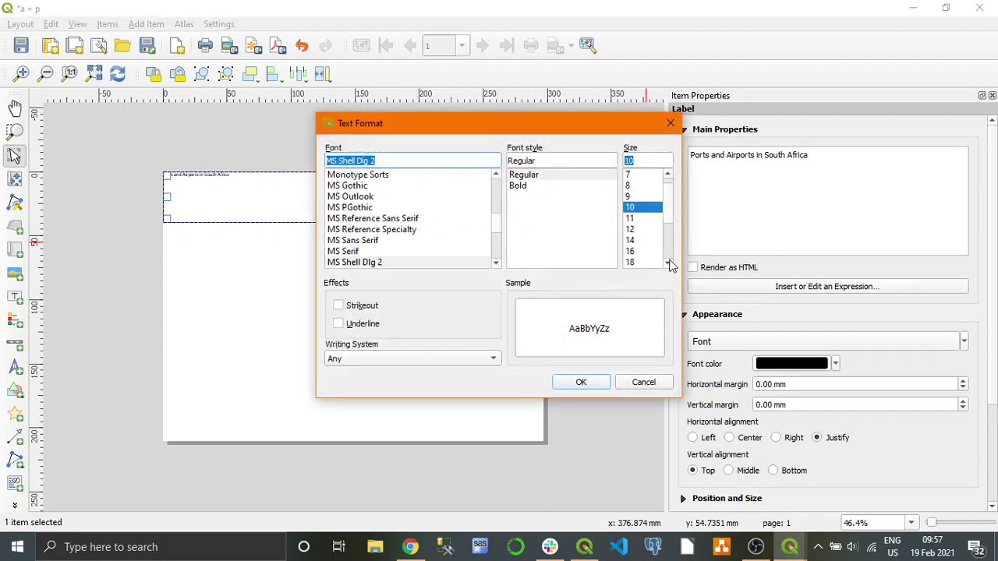
click(669, 264)
click(631, 252)
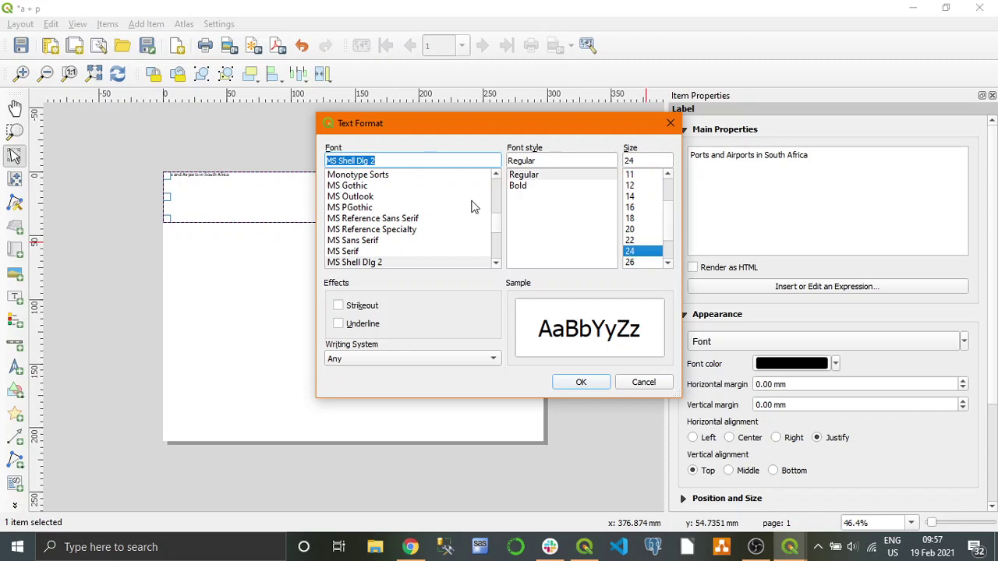
scroll(498, 227, up, 20)
scroll(498, 227, down, 20)
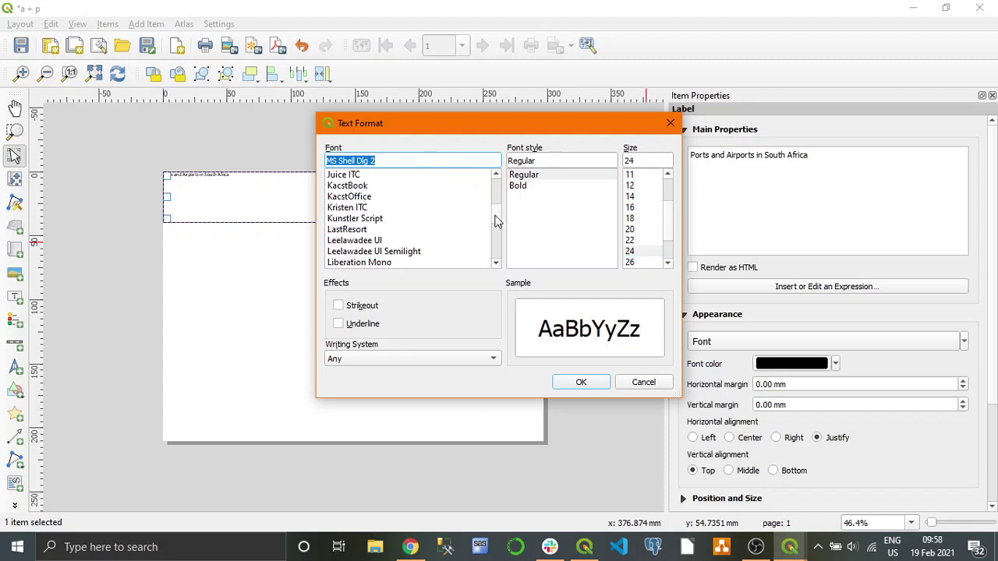
scroll(498, 227, down, 5)
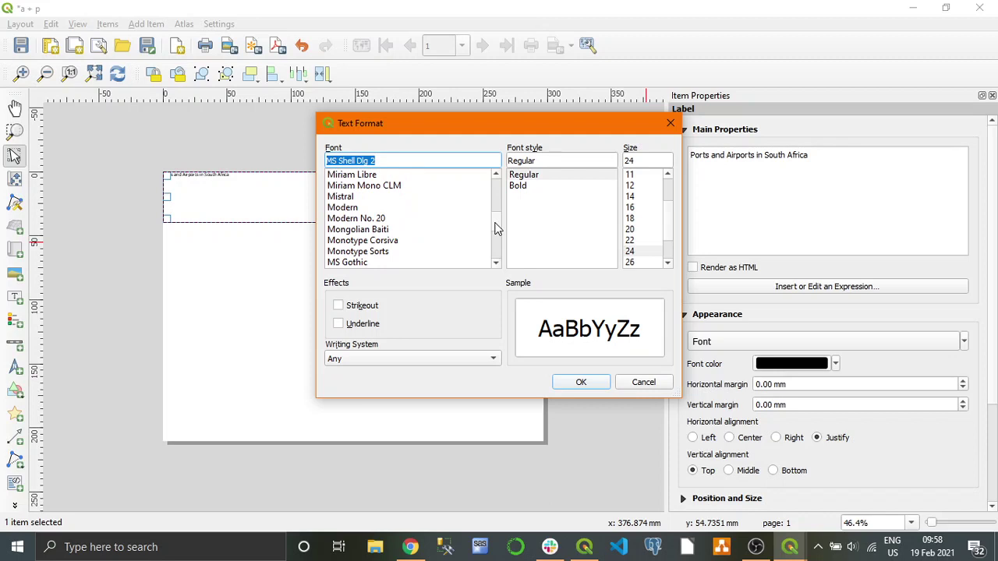
click(395, 242)
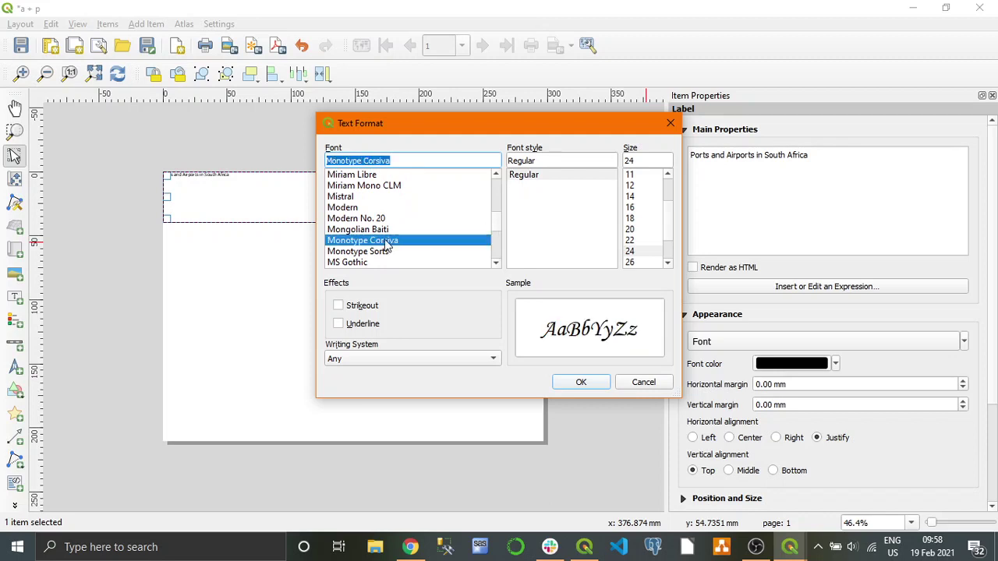
click(591, 382)
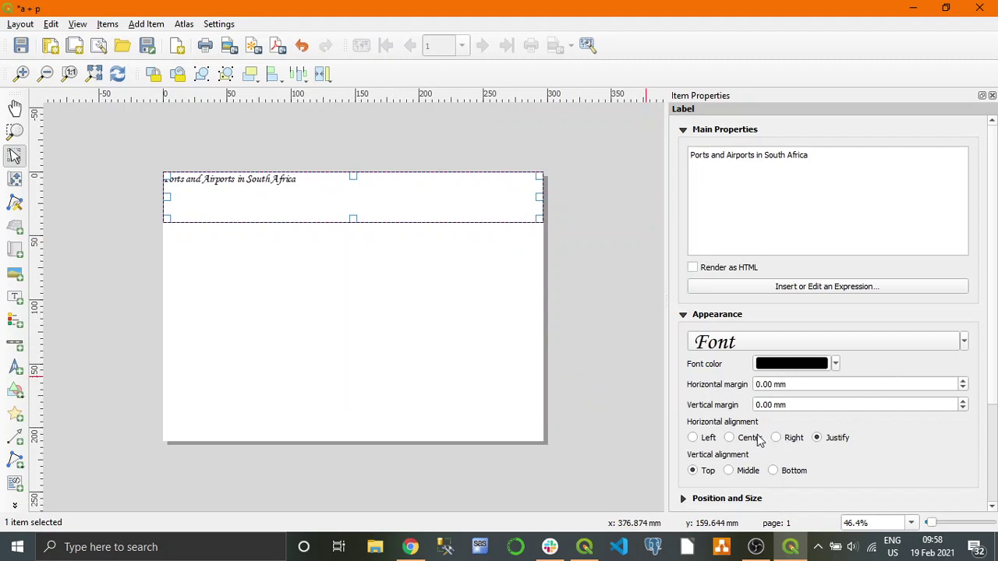
Align the title to the horizontal center and vertical middle of its label, and set its font size to 28
click(729, 437)
click(730, 470)
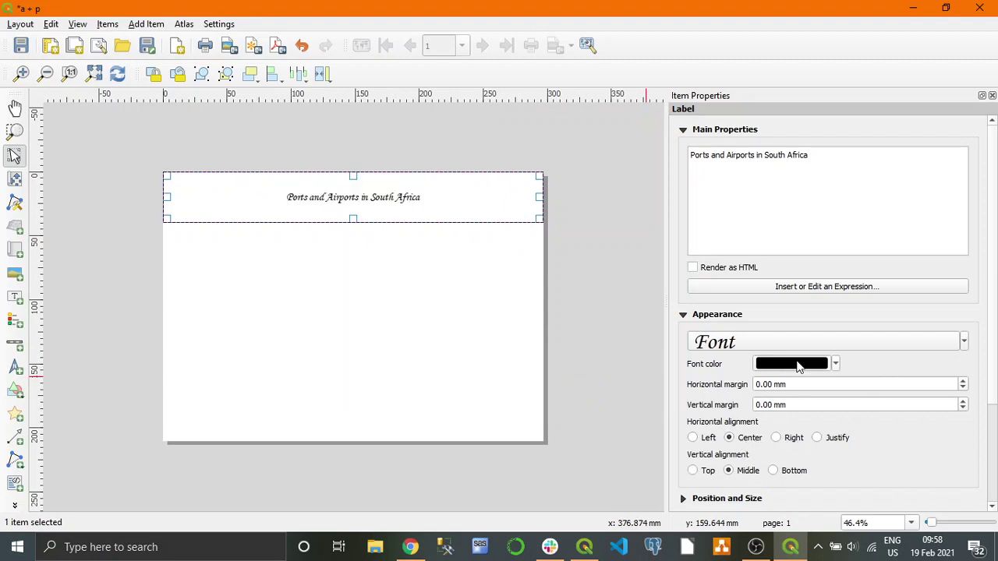
click(799, 343)
click(669, 263)
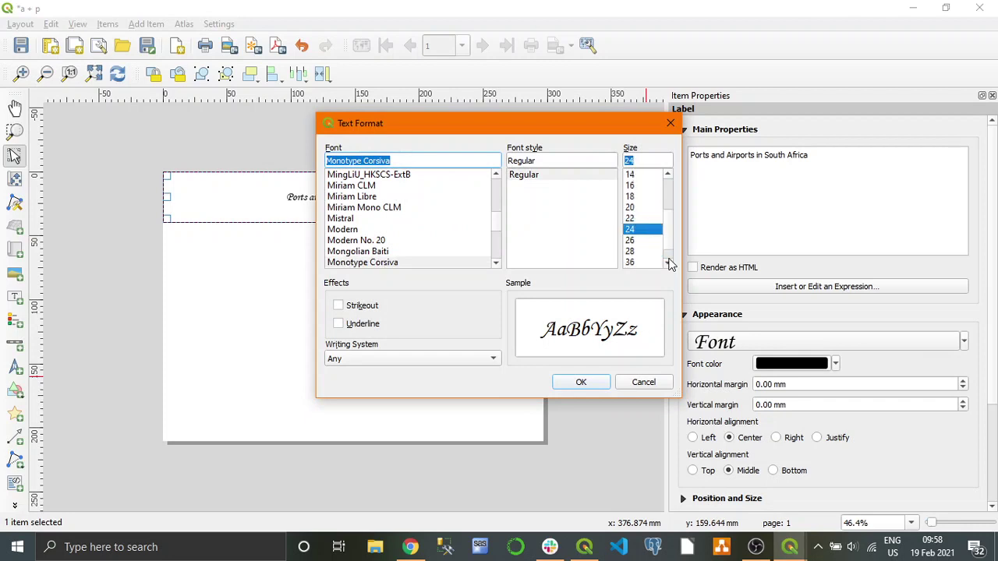
click(637, 229)
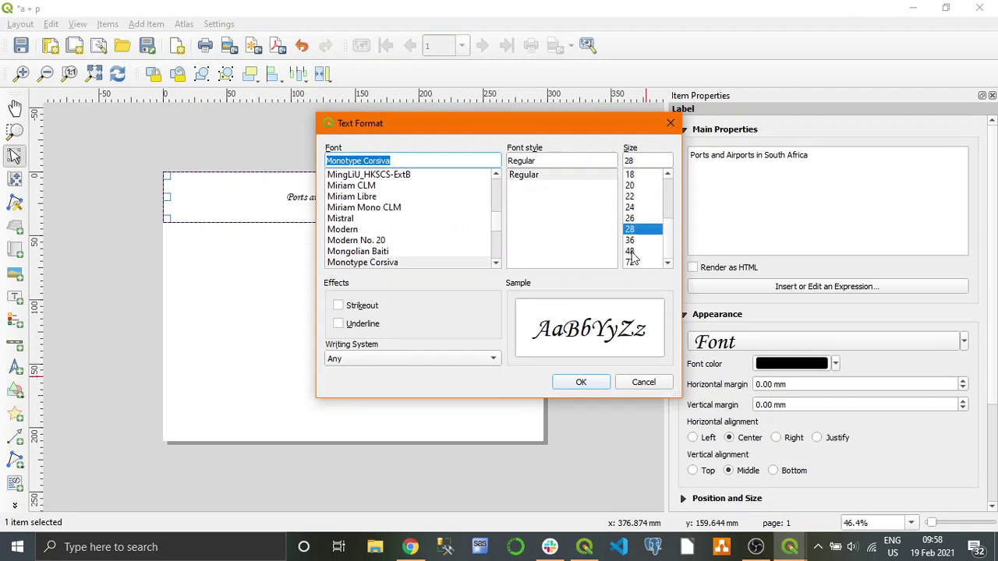
click(580, 382)
click(432, 269)
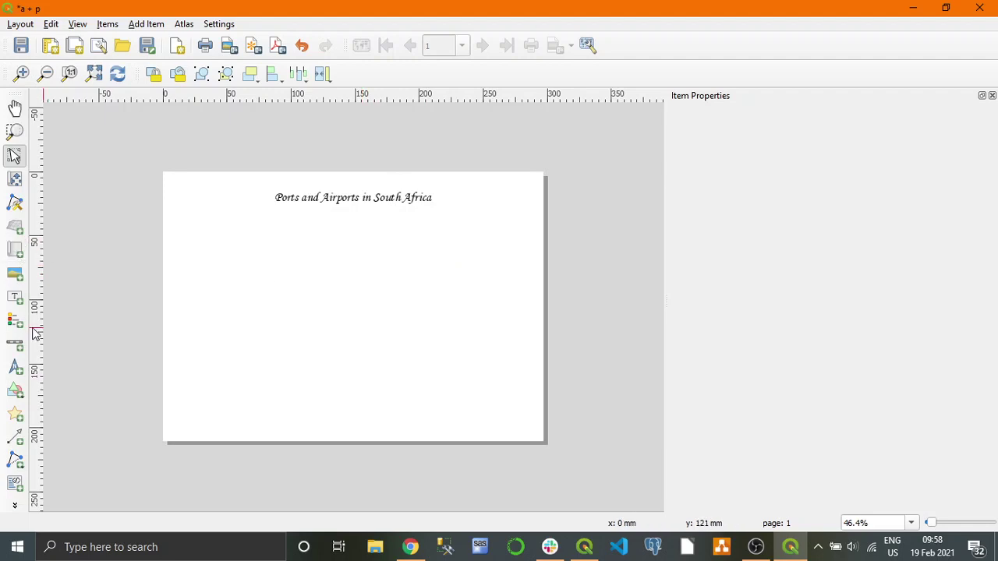
click(15, 297)
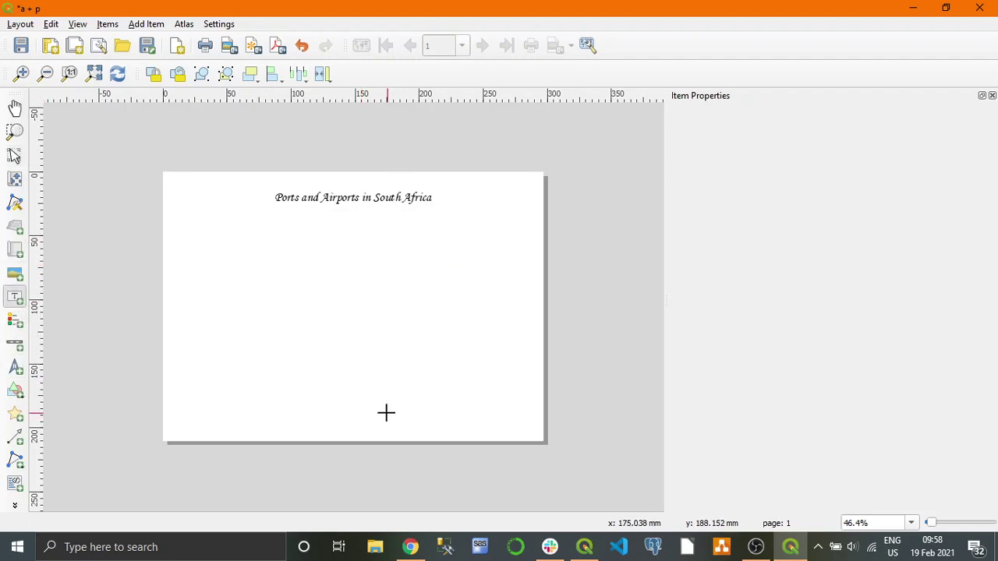
drag(386, 413, 544, 441)
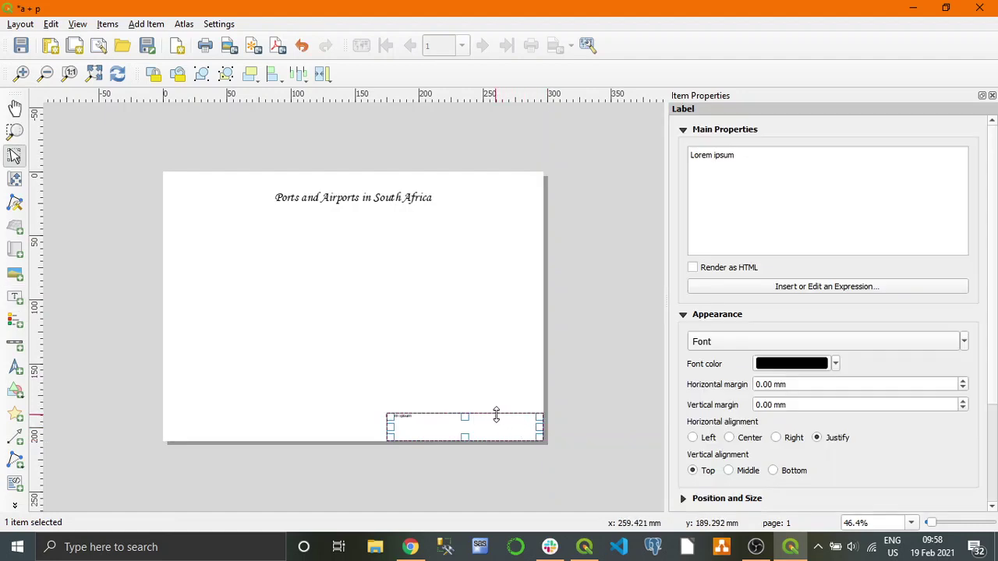
key(Delete)
Add two equal map frames side by side below the title, each spanning half the page width
click(15, 249)
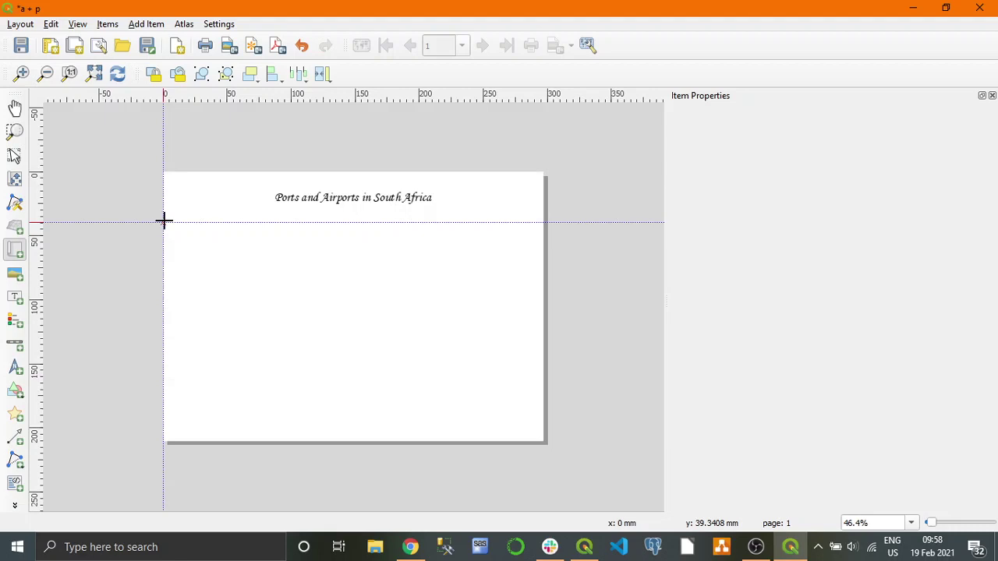
drag(164, 222, 354, 417)
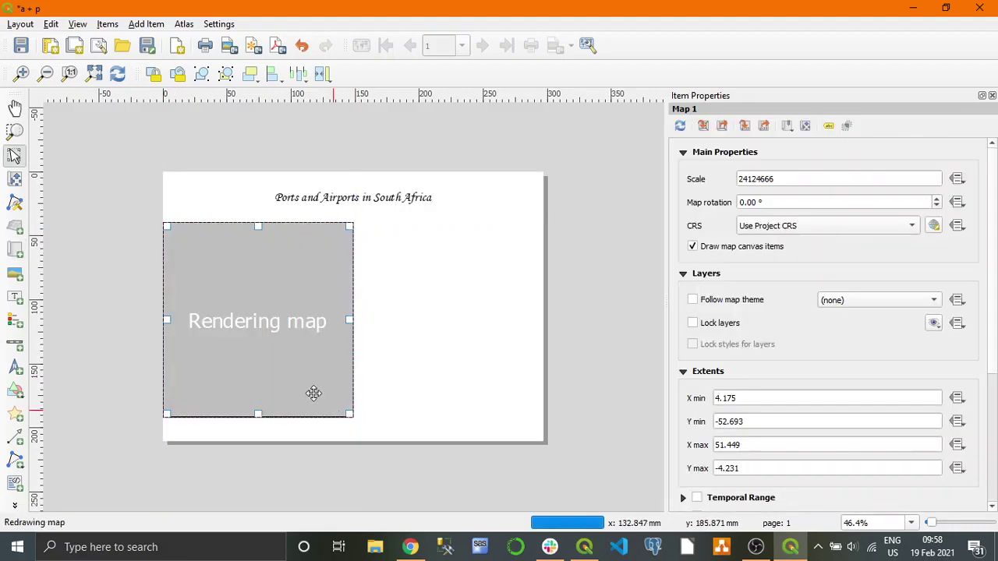
click(12, 250)
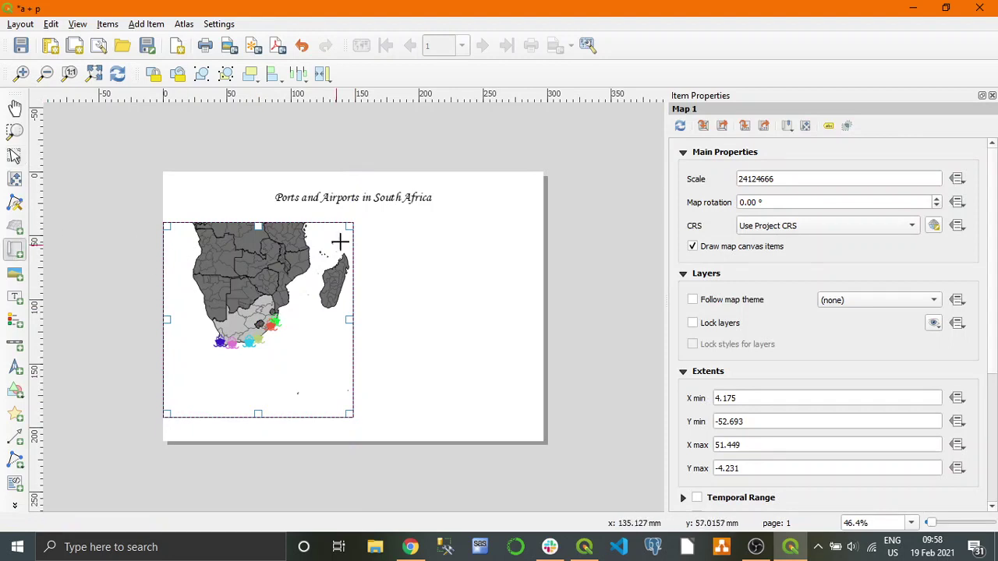
drag(352, 223, 543, 417)
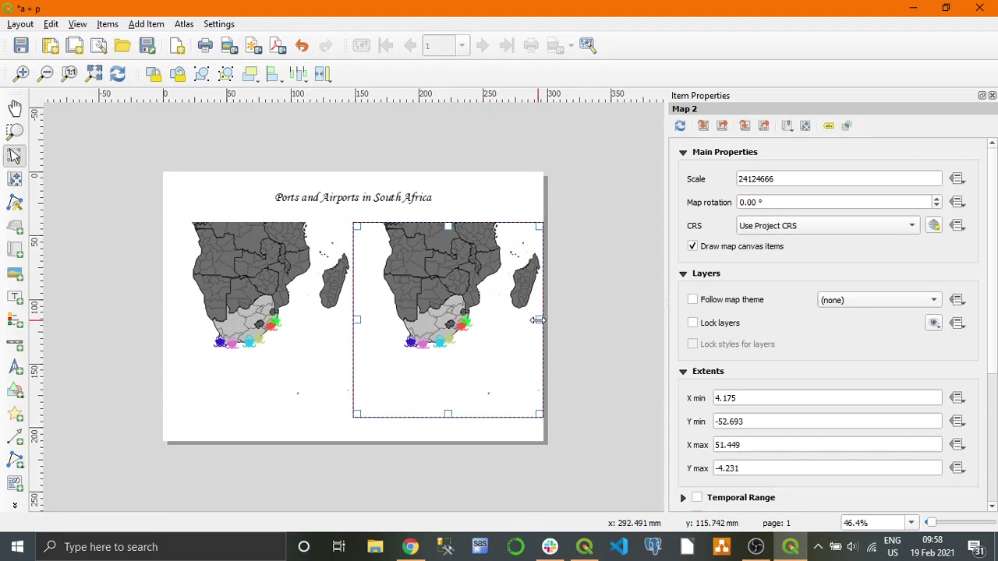
Shrink the second map frame slightly inward at its upper edge and both sides to leave margins
drag(537, 320, 535, 321)
drag(444, 226, 444, 234)
drag(357, 325, 360, 325)
Shrink the first map frame at its upper edge and both sides to leave margins, making it about 143 mm high
click(296, 265)
drag(258, 226, 258, 238)
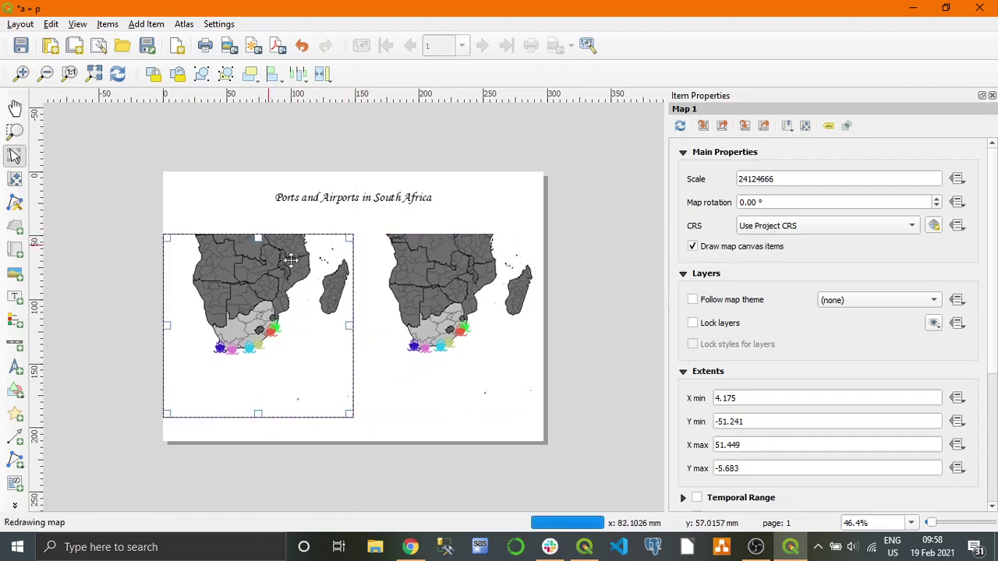
drag(352, 326, 340, 326)
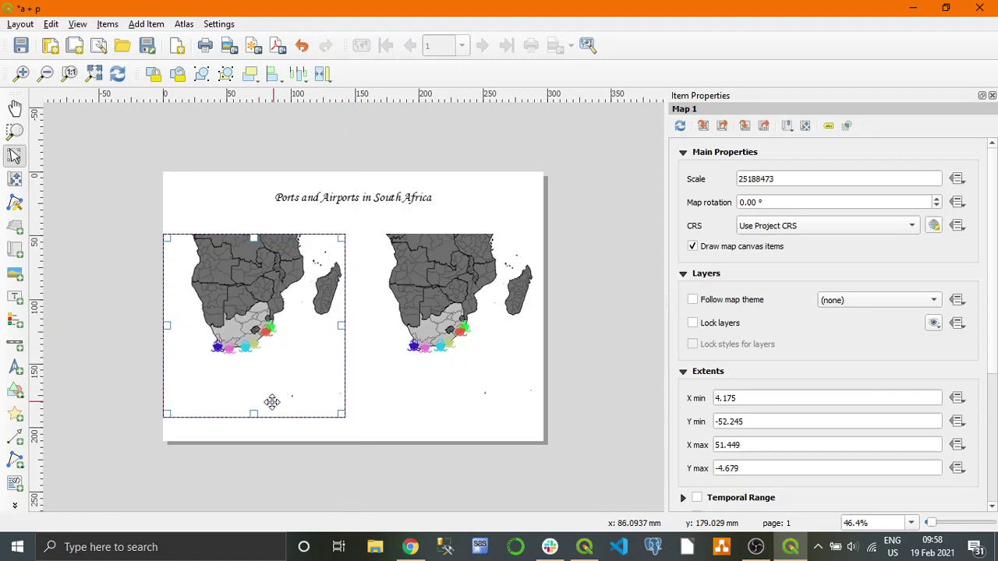
mouse_move(252, 413)
mouse_down()
mouse_move(254, 379)
mouse_move(258, 415)
mouse_up()
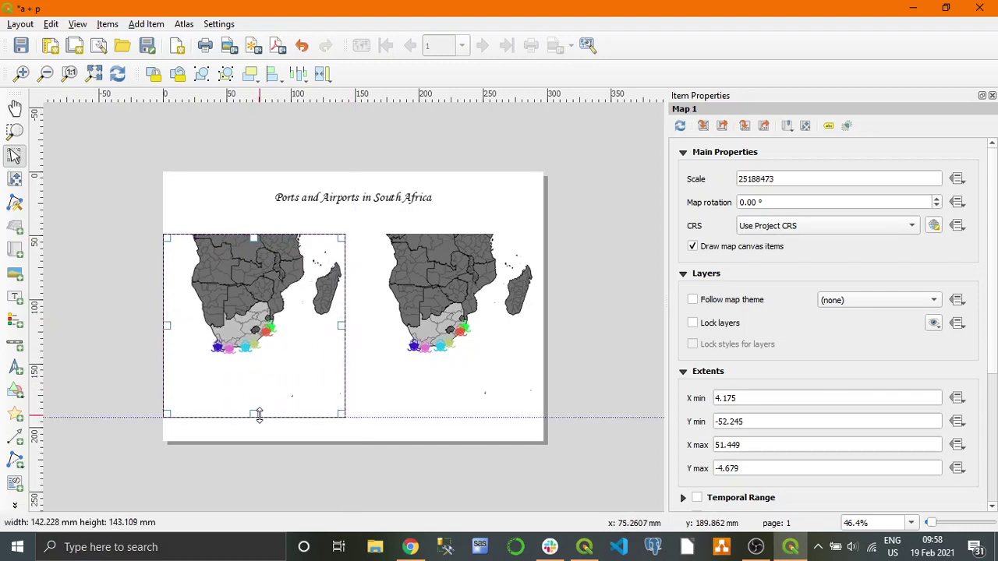
drag(168, 326, 175, 328)
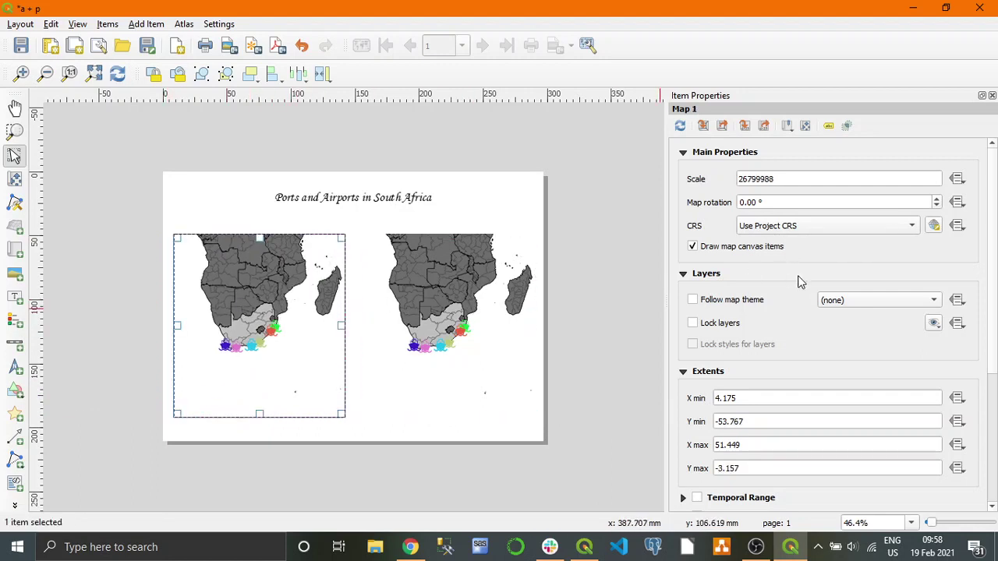
Add a grid to the first map and set its frame style to Zebra (Nautical)
scroll(798, 281, down, 5)
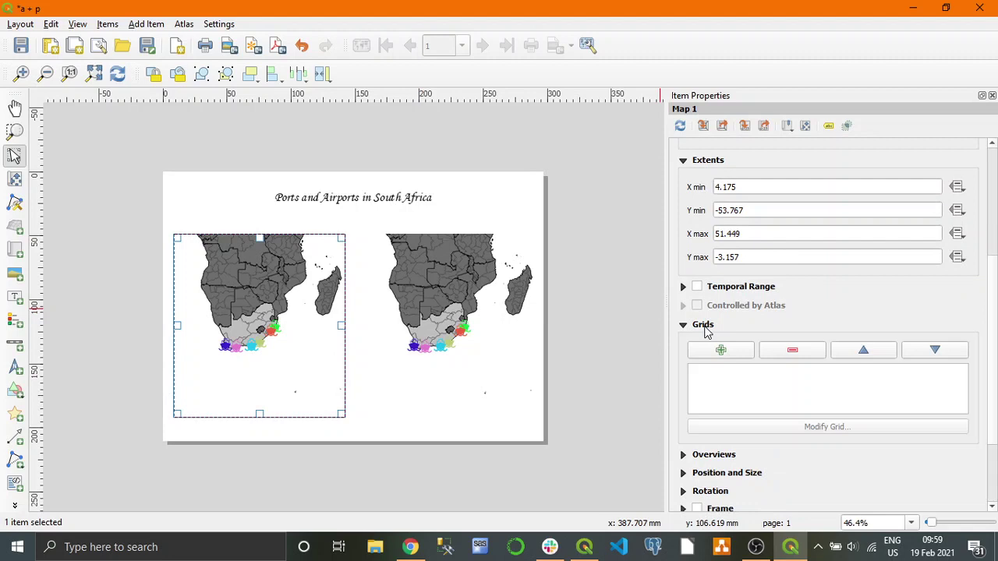
click(739, 352)
click(764, 373)
click(807, 428)
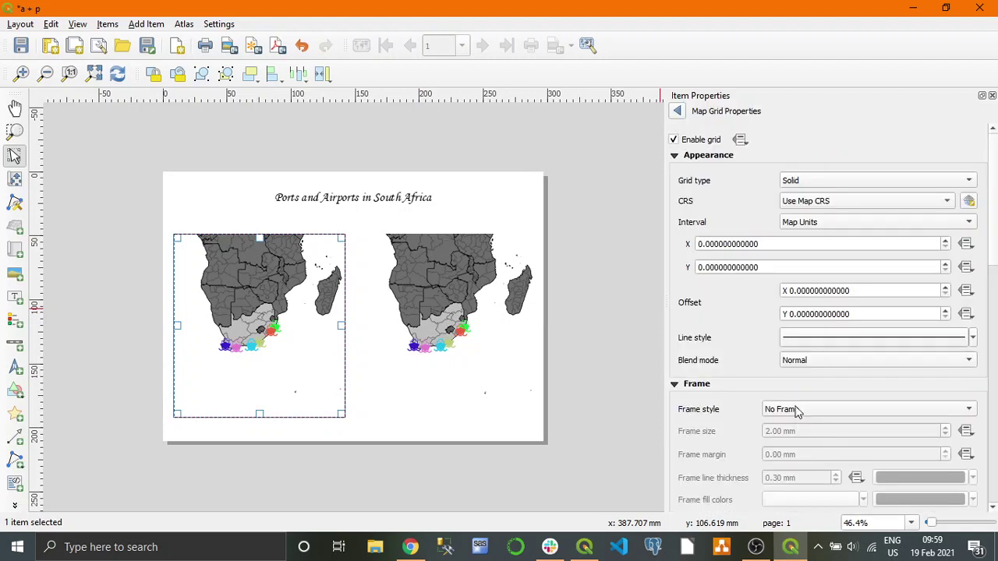
drag(772, 244, 688, 241)
click(773, 244)
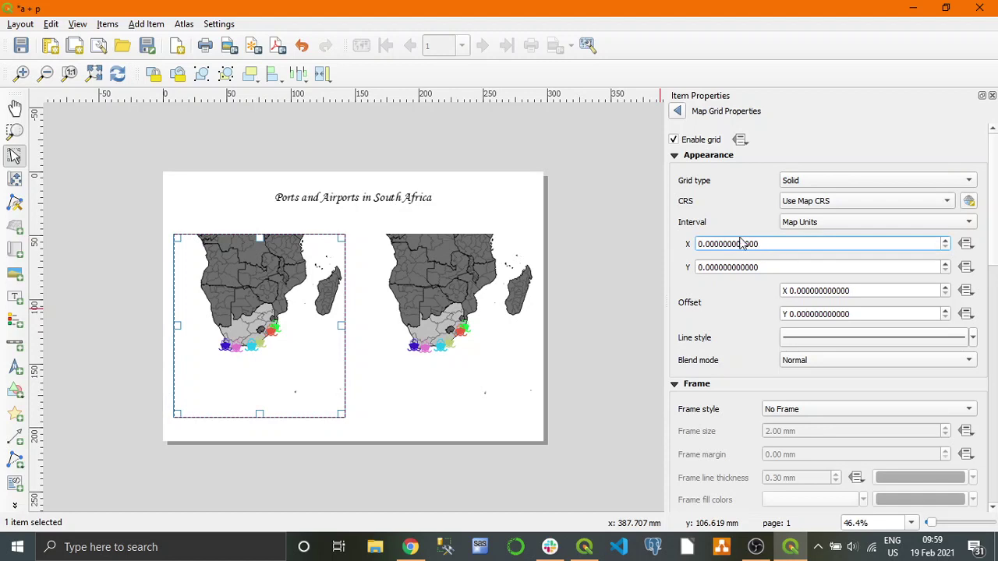
scroll(741, 301, down, 3)
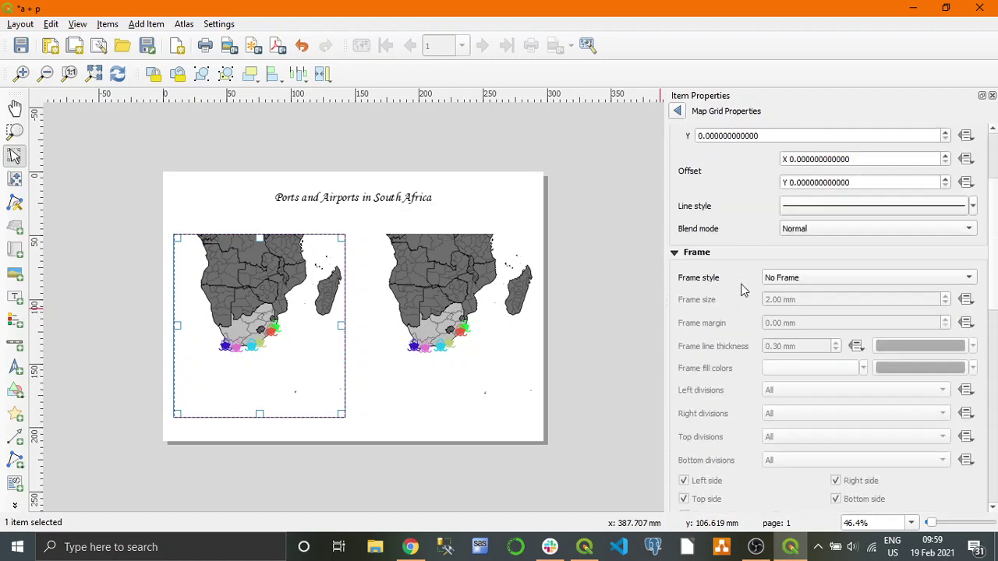
click(807, 279)
click(816, 309)
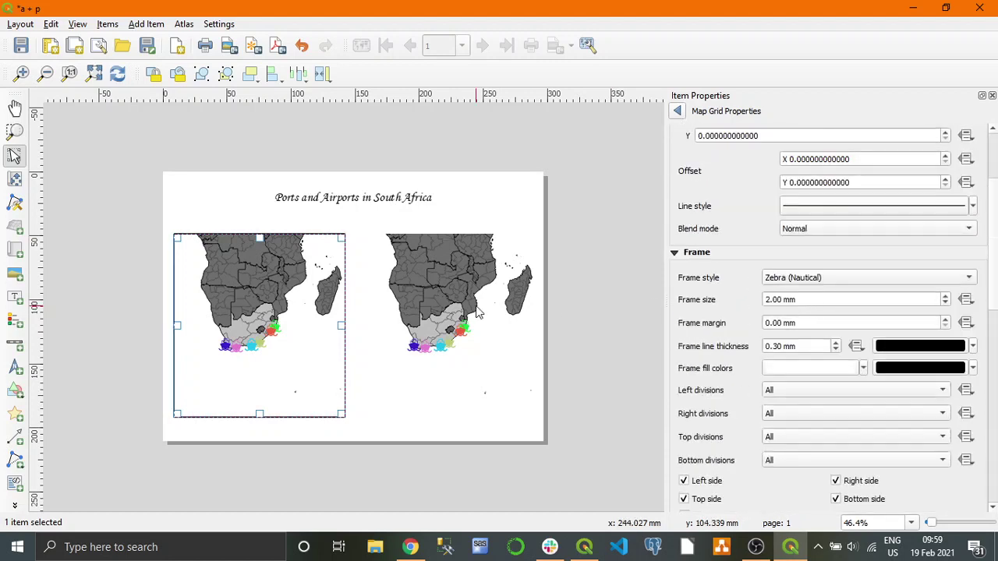
Add a grid to the second map and give it the Zebra (Nautical) frame style
click(677, 111)
click(720, 350)
click(746, 378)
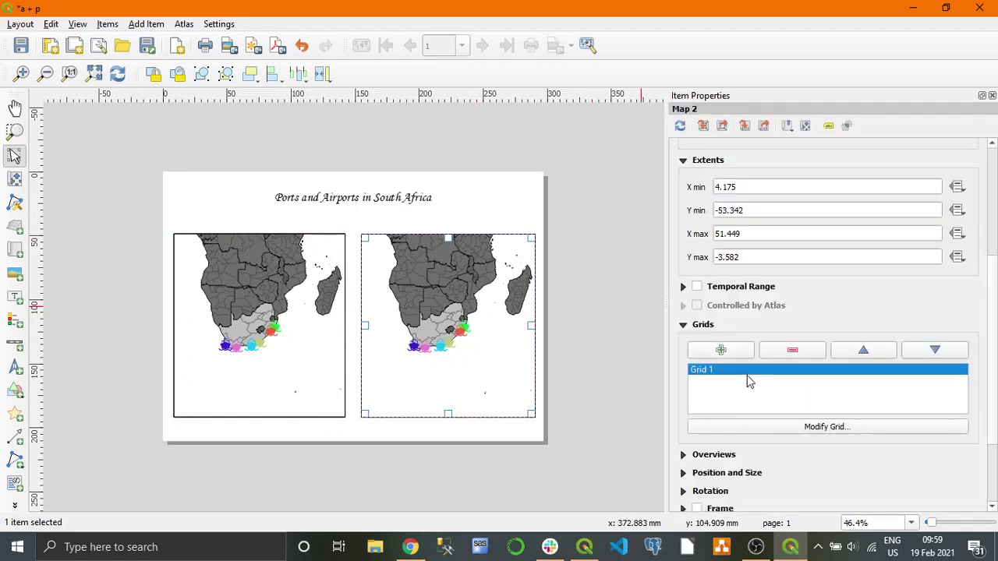
click(779, 430)
scroll(767, 307, down, 1)
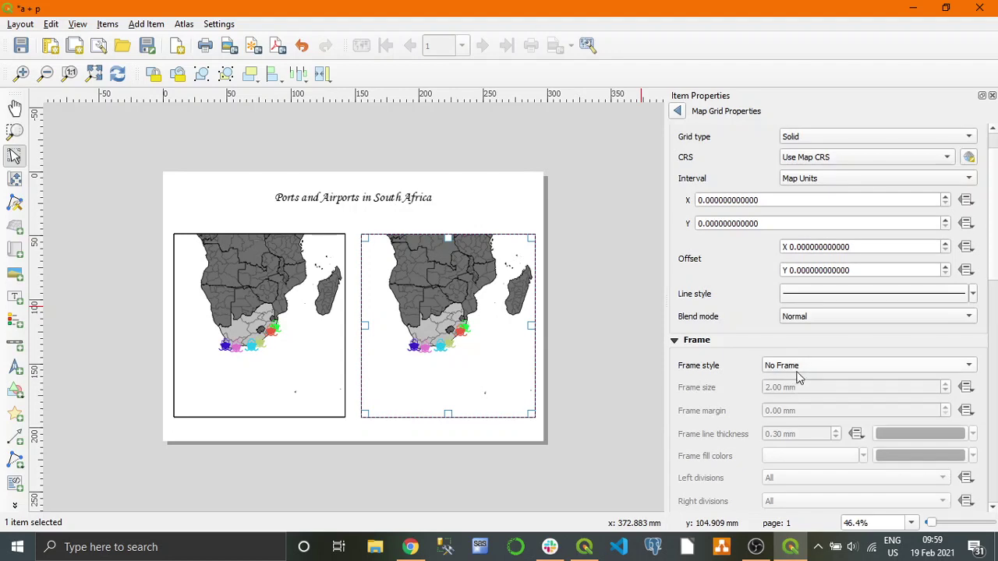
click(792, 368)
click(808, 399)
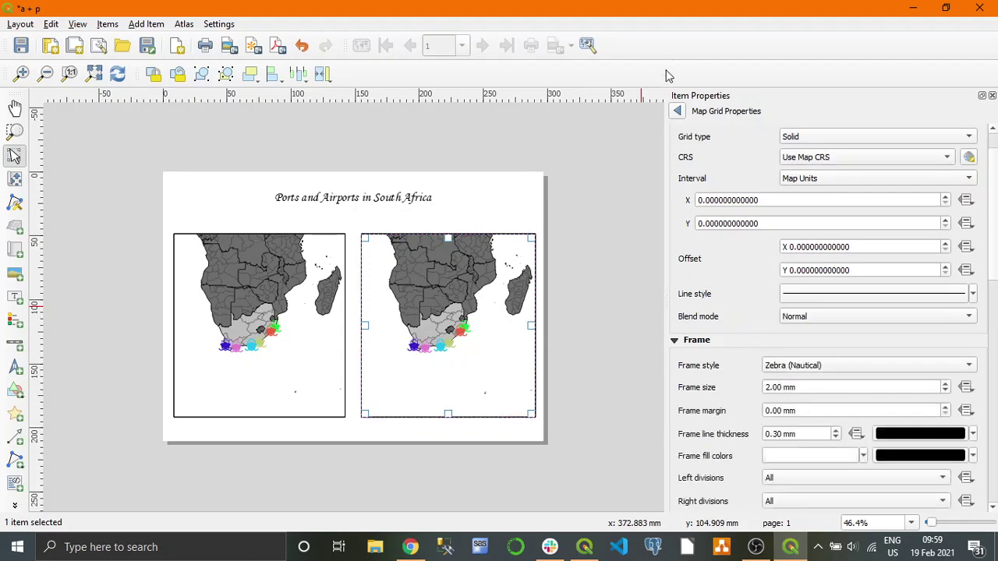
click(676, 112)
Set the first map's CRS to ESRI:102024 - Africa_Lambert_Conformal_Conic
click(491, 194)
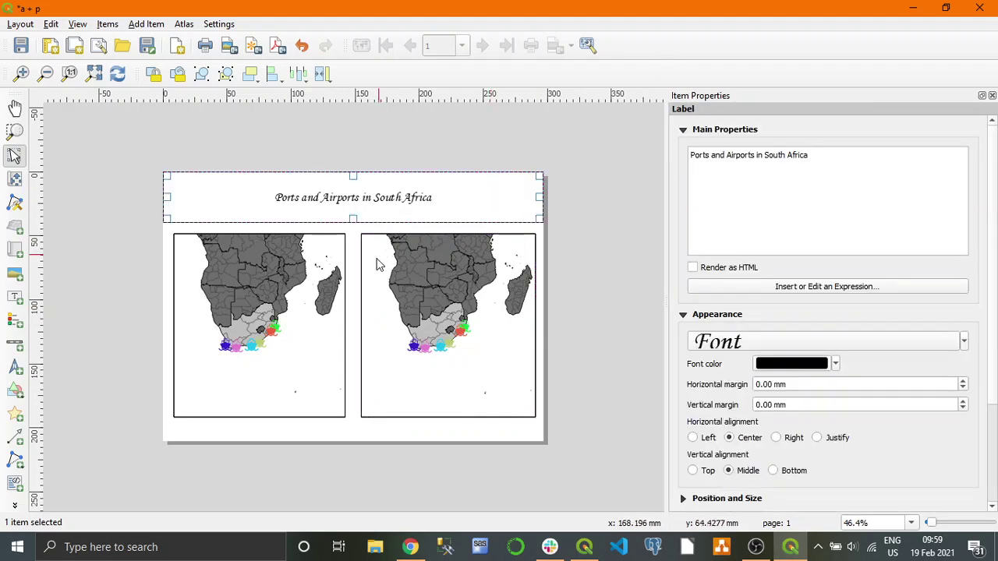
click(452, 374)
click(239, 301)
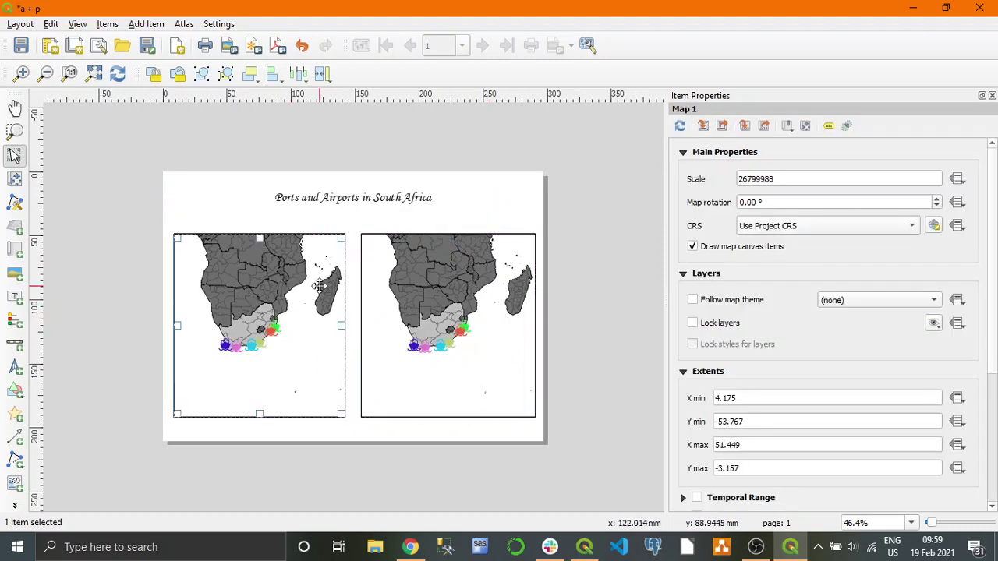
click(820, 226)
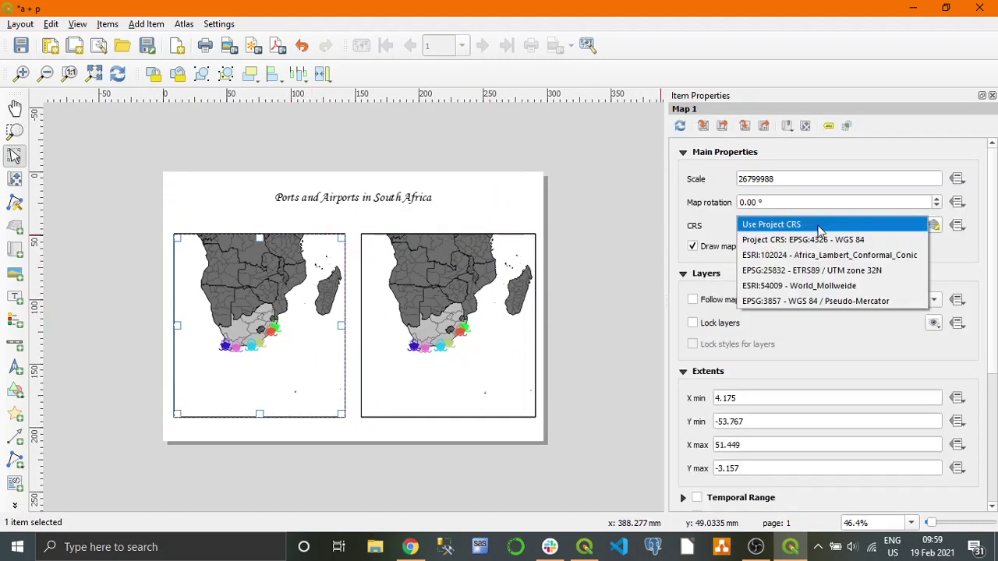
click(830, 255)
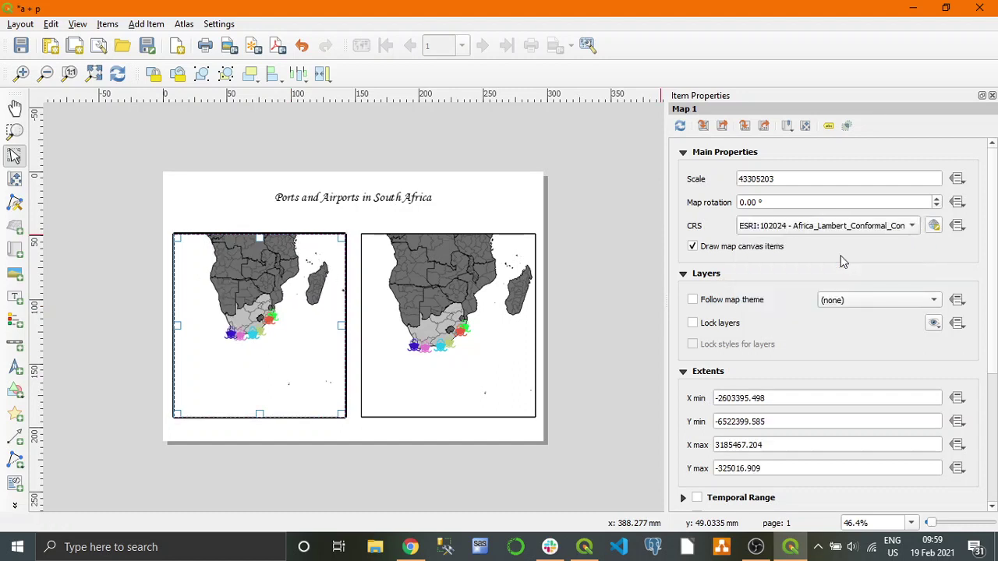
Try to set the second map's CRS to ESRI:102024 - Africa_Lambert_Conformal_Conic
click(483, 318)
click(848, 228)
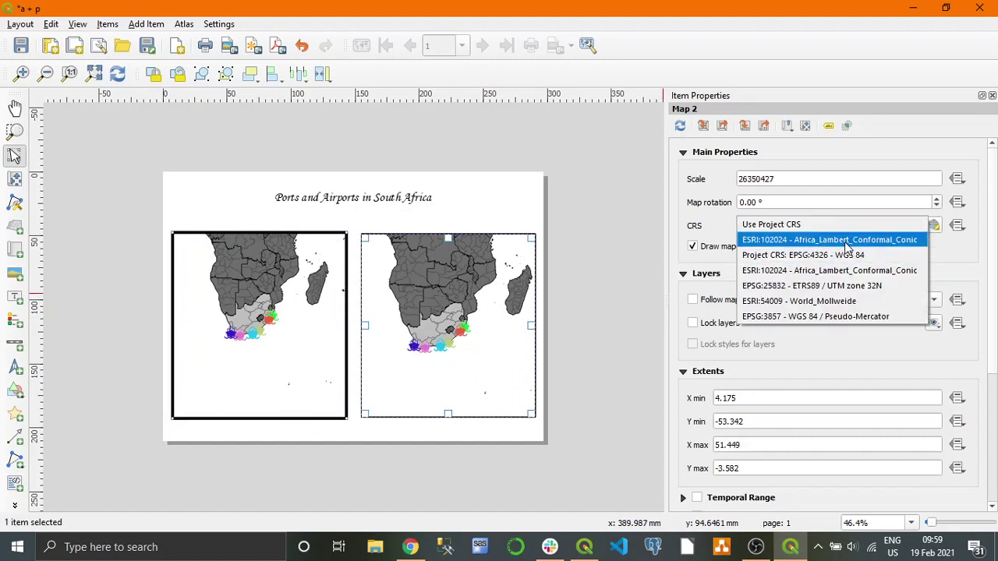
click(845, 240)
Move and enlarge the first map's content within its frame so that South Africa fills it
click(312, 312)
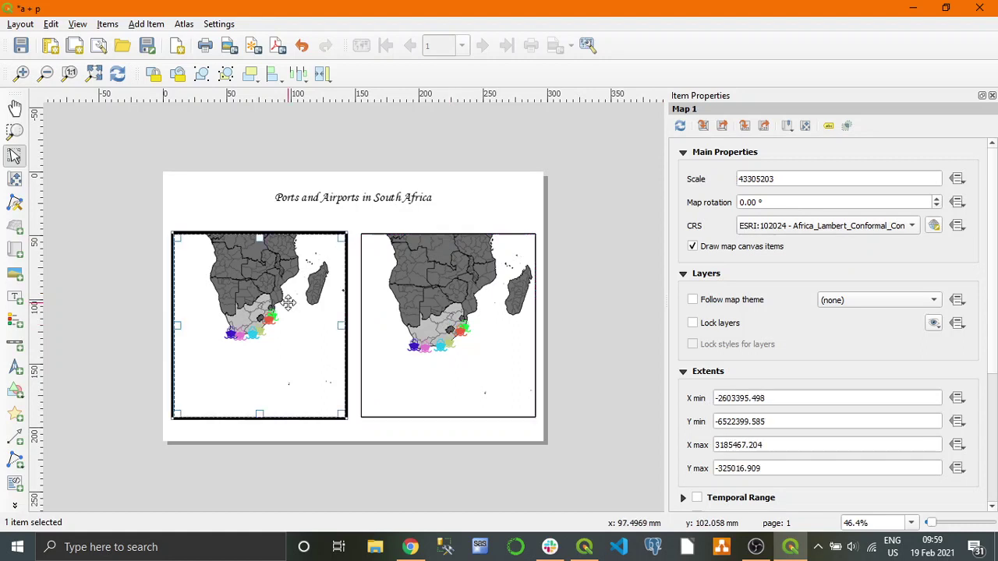
key(c)
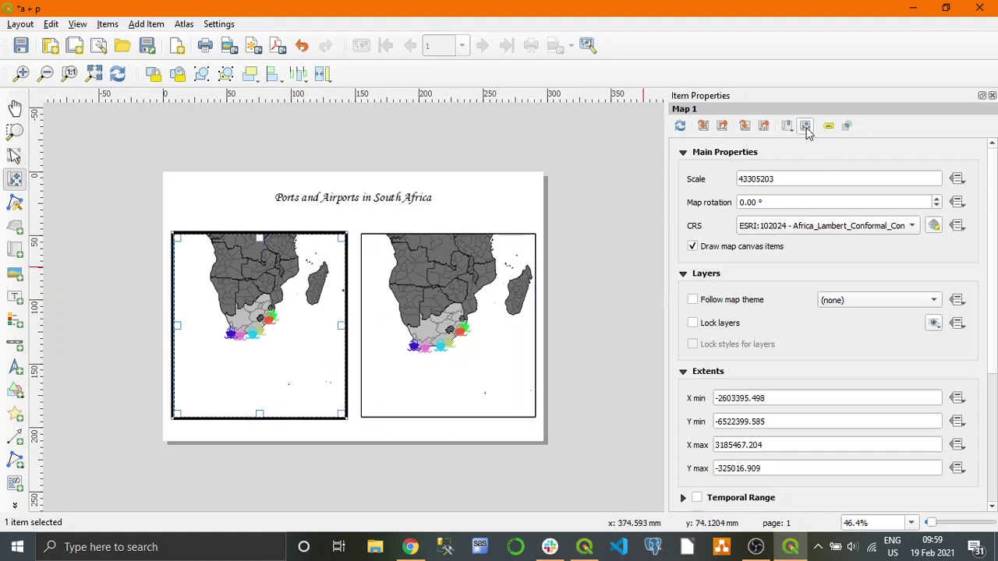
mouse_move(260, 312)
mouse_down()
mouse_move(265, 334)
mouse_move(261, 297)
mouse_move(273, 287)
mouse_move(272, 305)
mouse_move(270, 296)
mouse_up()
scroll(265, 335, up, 1)
scroll(265, 351, up, 1)
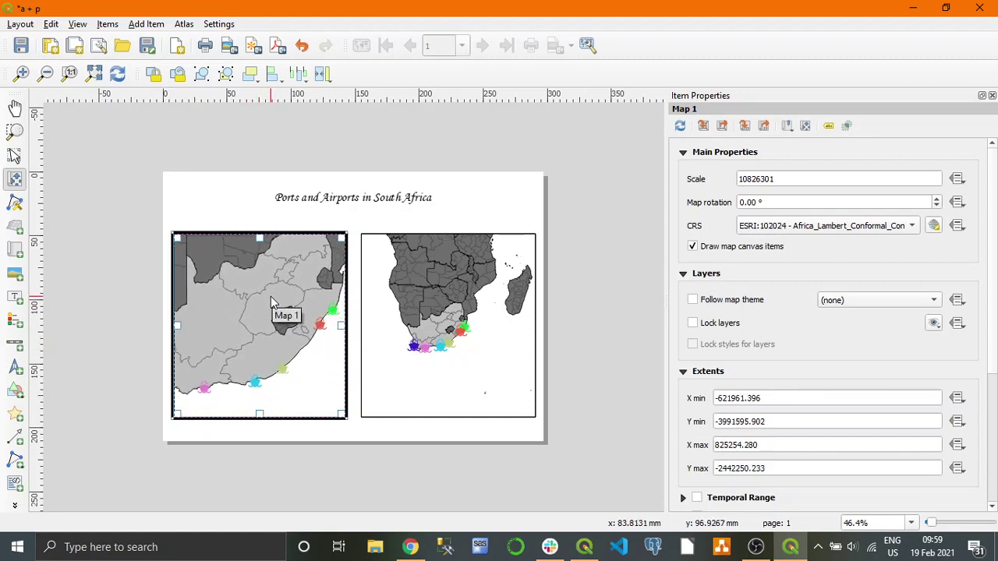
scroll(271, 296, down, 1)
mouse_move(271, 309)
mouse_down()
mouse_move(274, 348)
mouse_move(265, 349)
mouse_move(261, 288)
mouse_move(283, 313)
mouse_up()
scroll(265, 349, up, 1)
Shift the second map's content within its frame to reposition southern Africa
drag(443, 315, 440, 349)
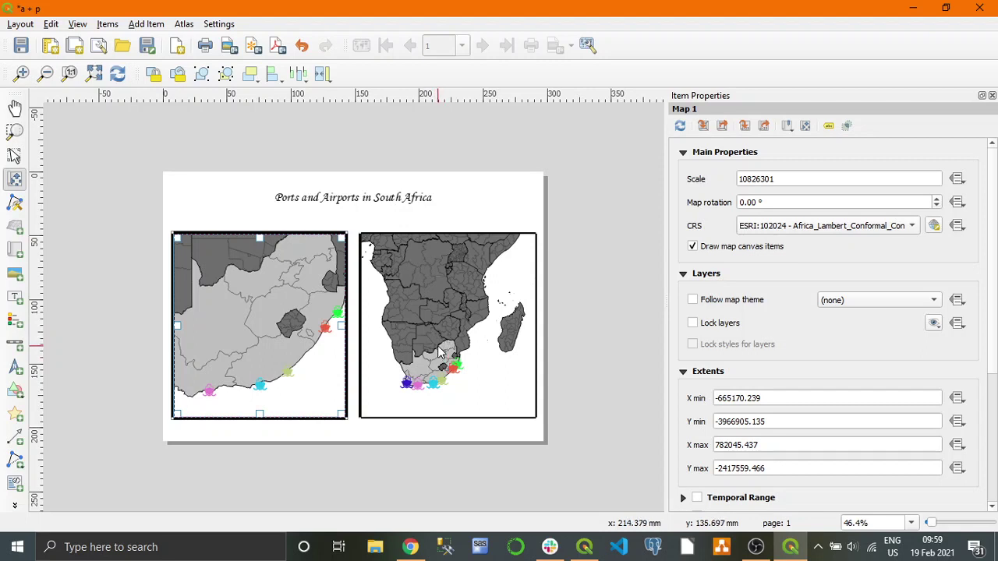
drag(439, 341, 450, 321)
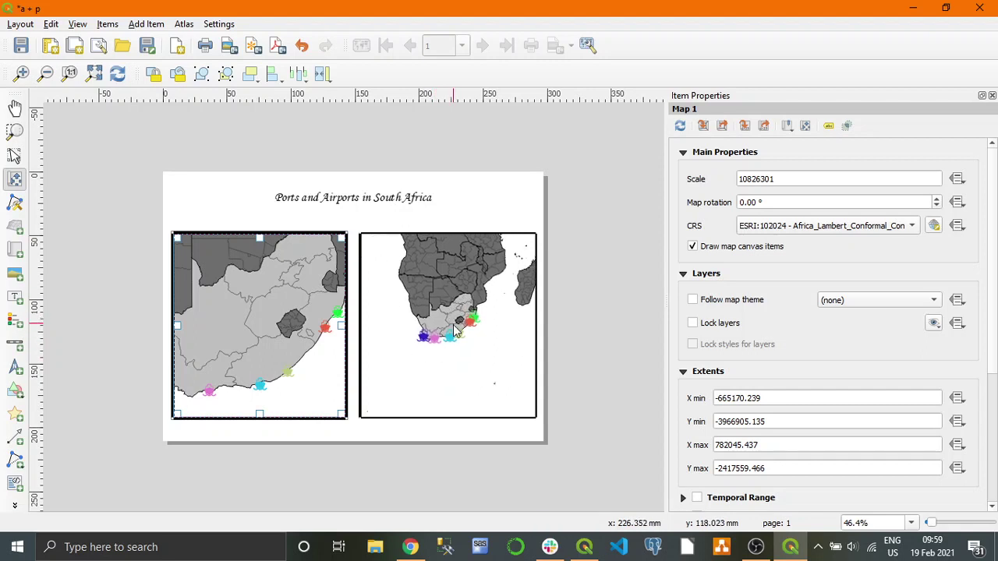
scroll(458, 322, down, 2)
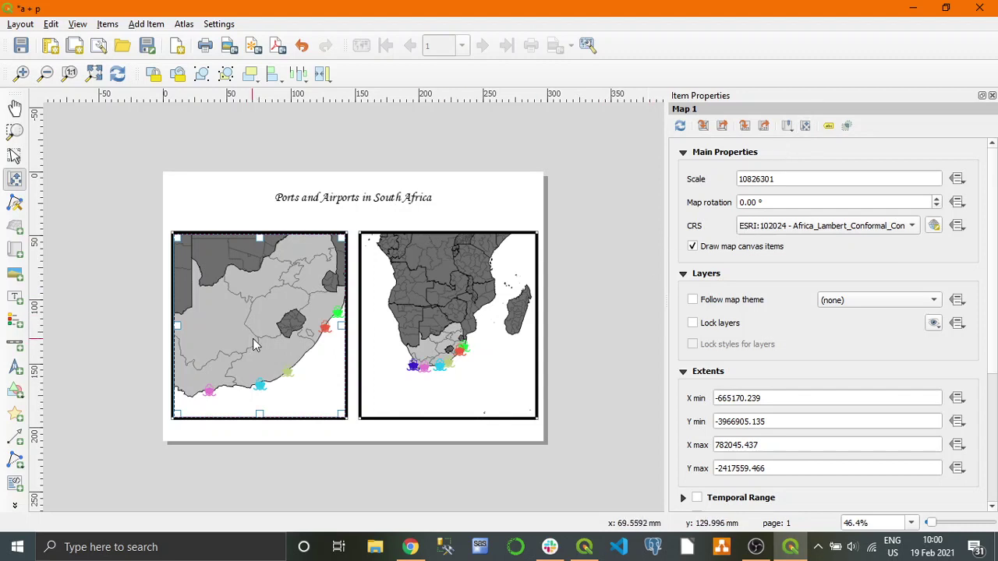
Make the first map follow the "aiports" map theme
click(881, 304)
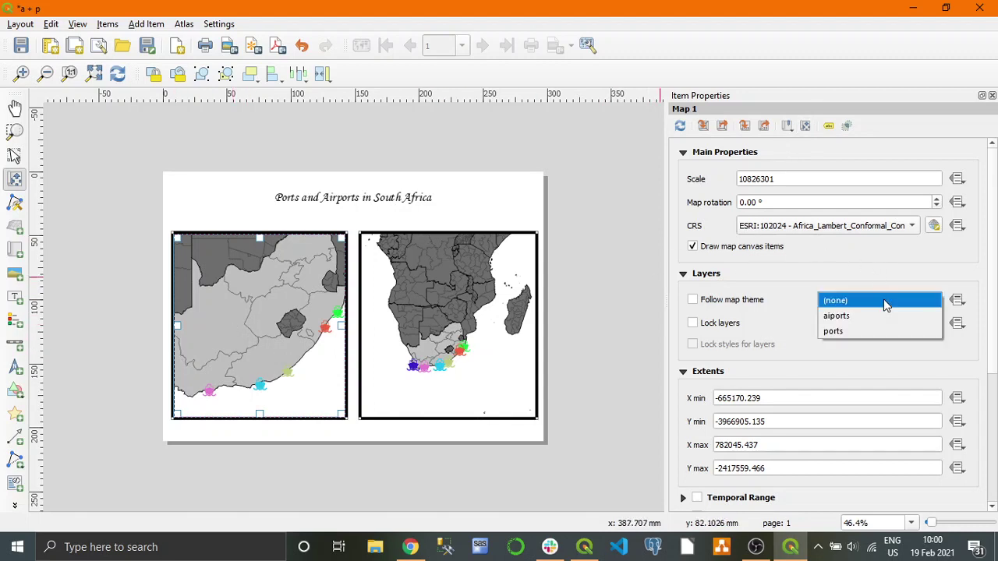
click(875, 316)
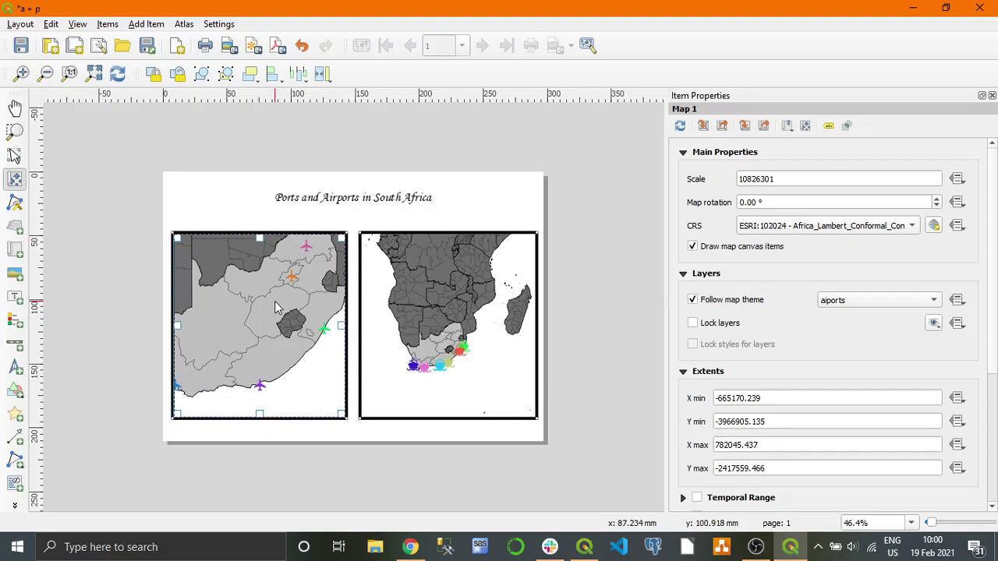
Set the first map's scale to 15000000 and move its content so all of South Africa lies inside the frame
scroll(275, 306, up, 1)
scroll(275, 300, down, 5)
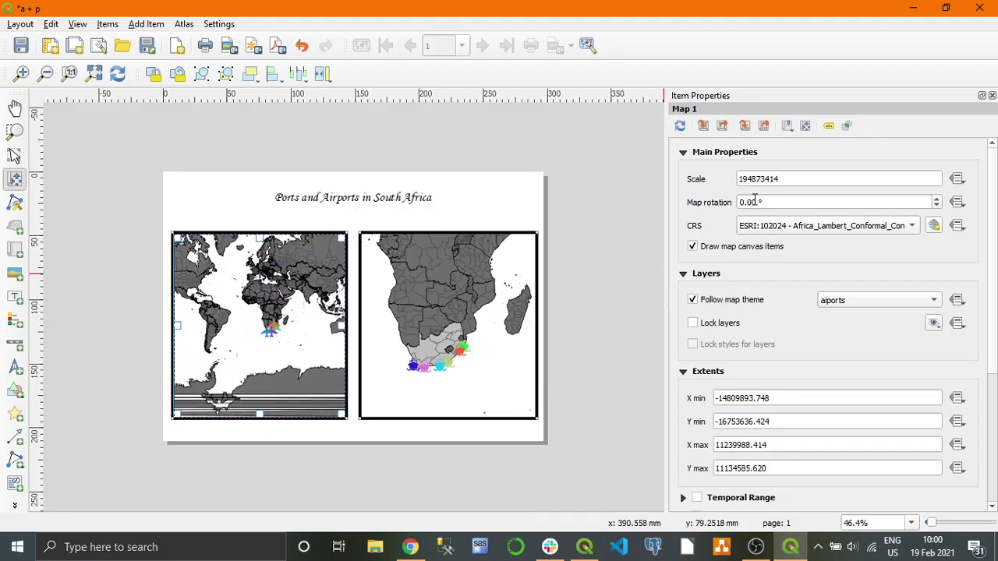
drag(786, 176, 725, 177)
text(150000000)
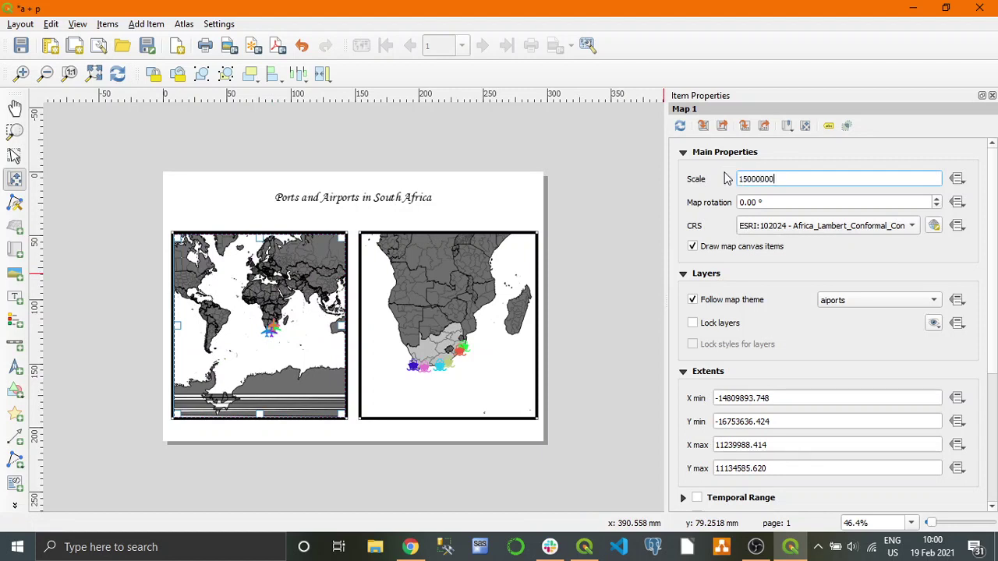
key(Return)
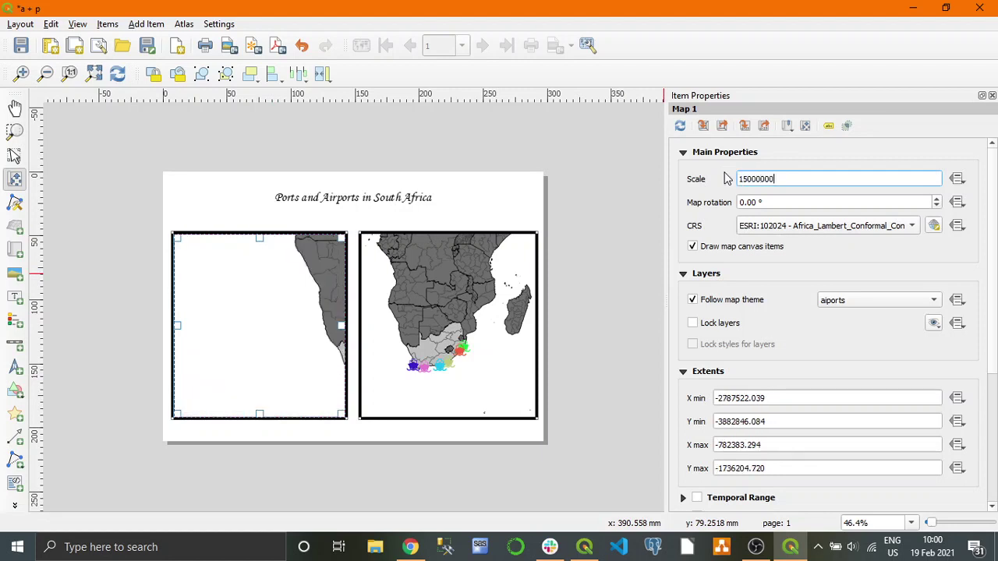
drag(328, 254, 228, 272)
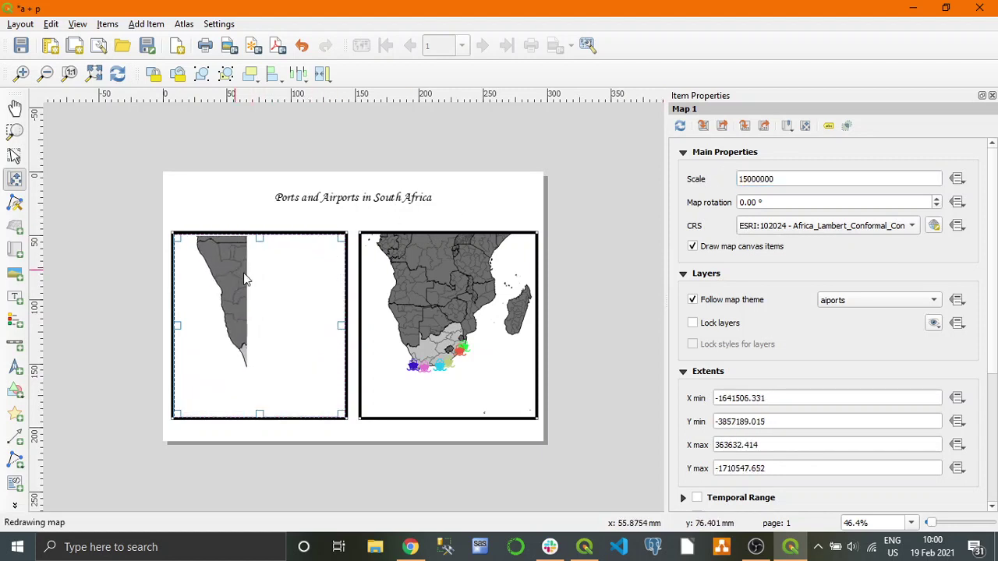
drag(287, 293, 270, 306)
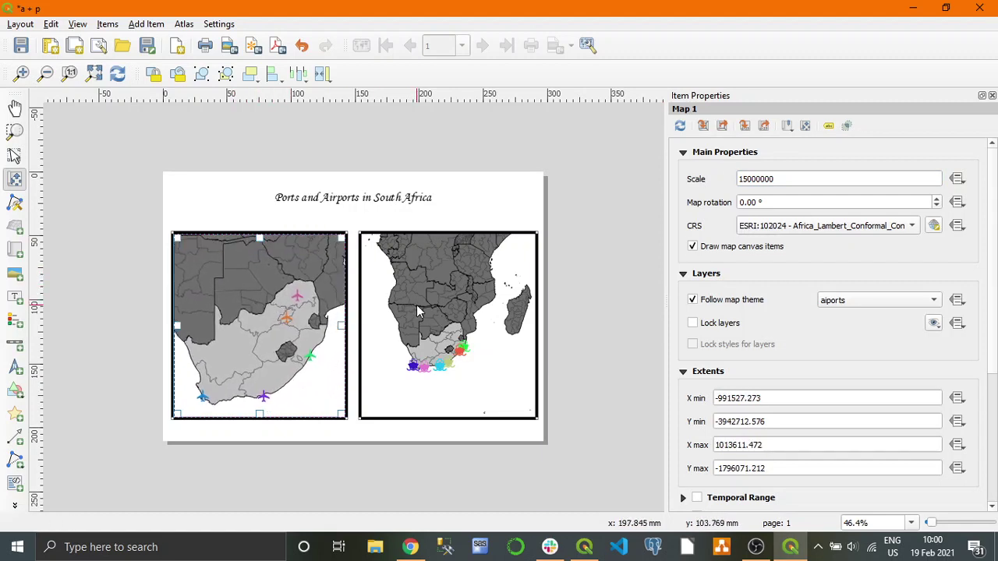
Shift the second map's content slightly and set that map's scale to 15000000
click(790, 178)
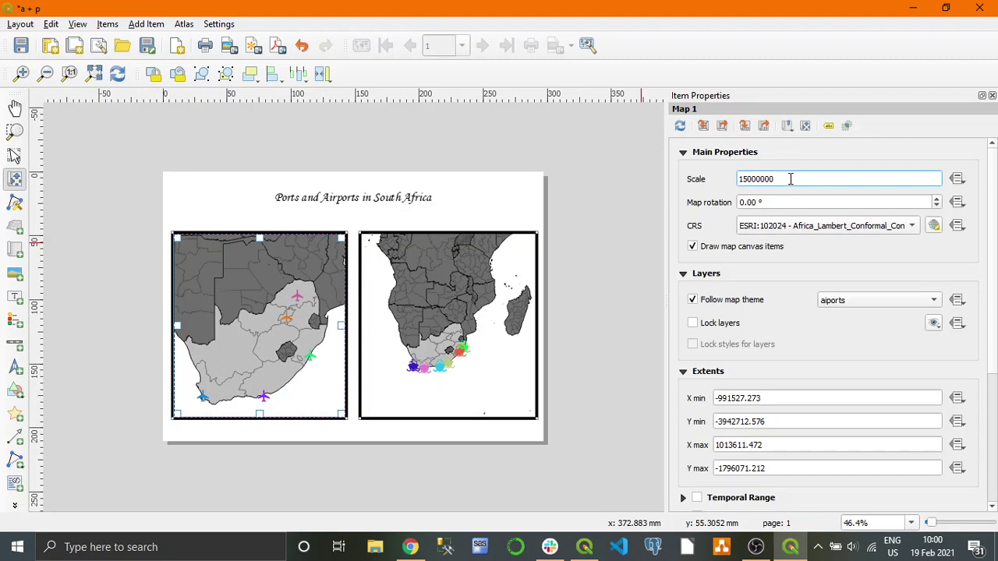
drag(499, 247, 479, 272)
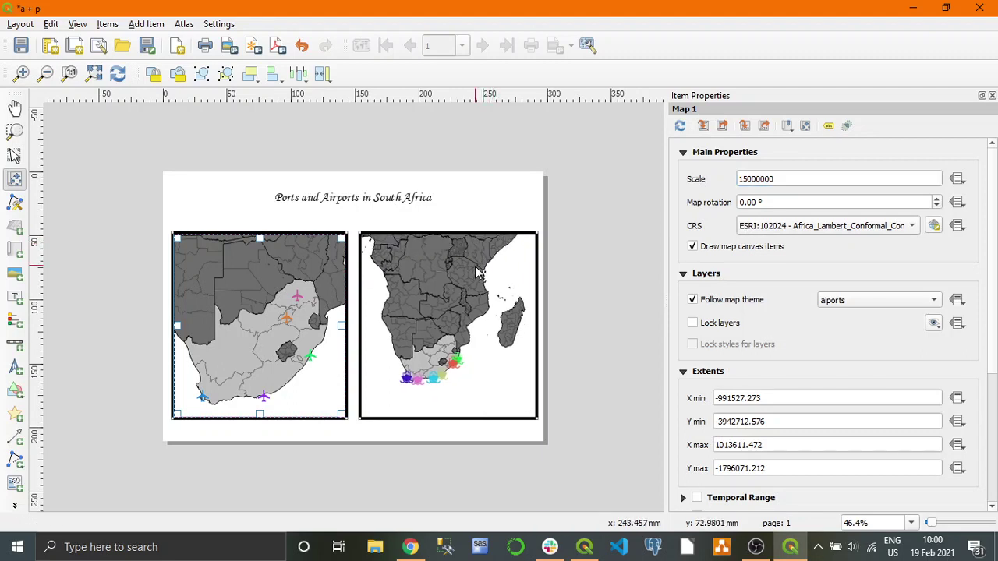
right_click(477, 259)
click(524, 387)
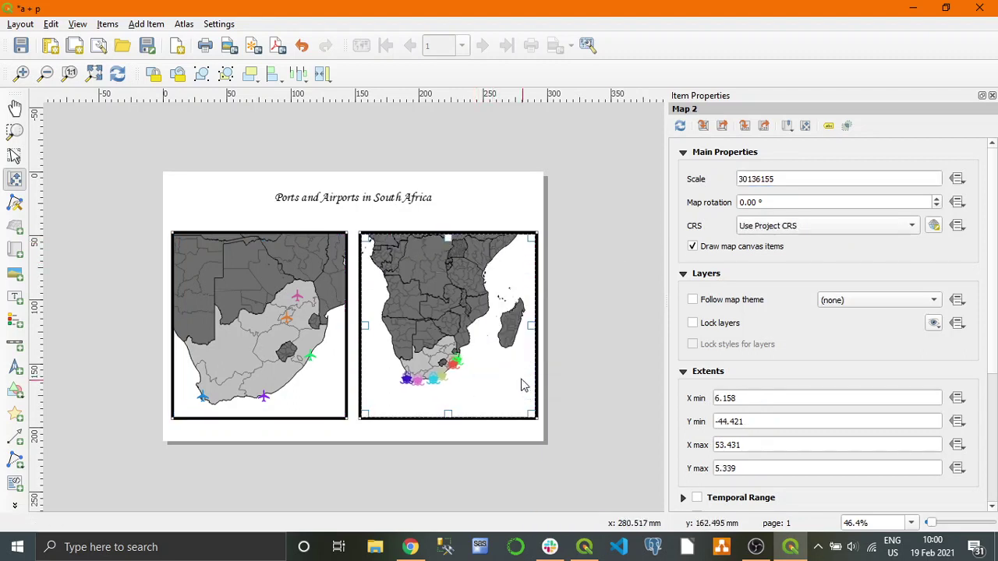
double_click(806, 176)
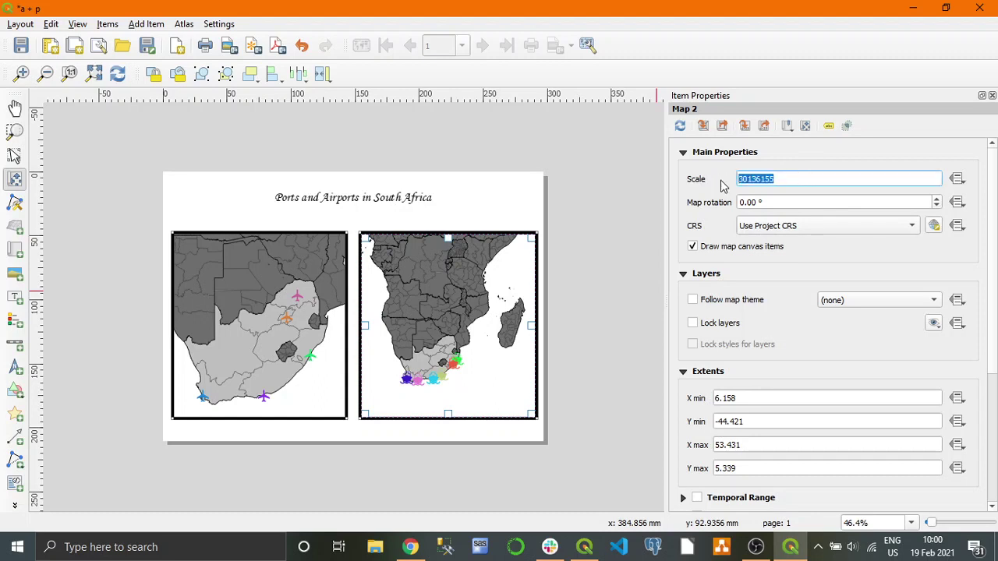
text(10)
key(Return)
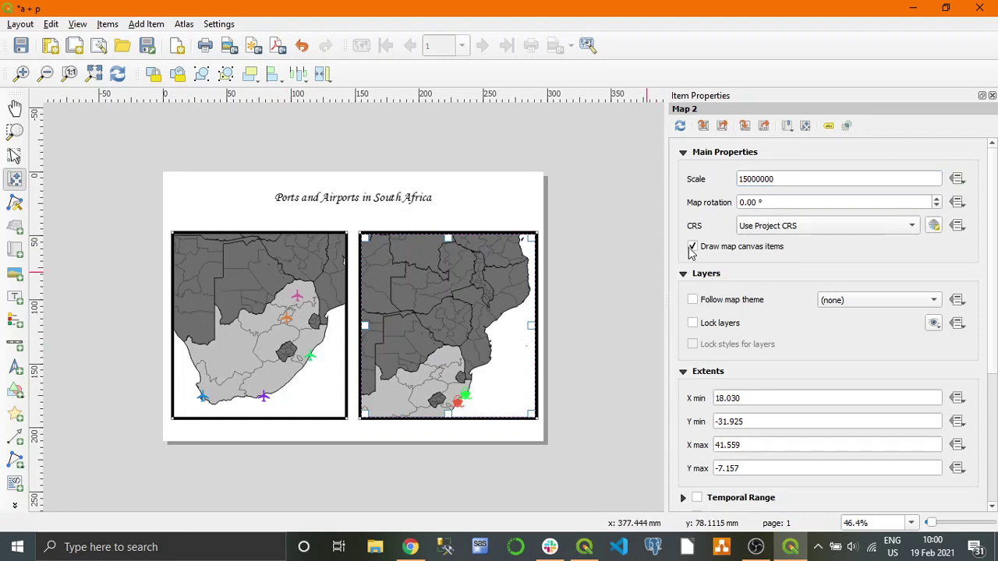
Try to switch the second map's CRS to ESRI:102024 - Africa_Lambert_Conformal_Conic again
click(782, 226)
click(811, 240)
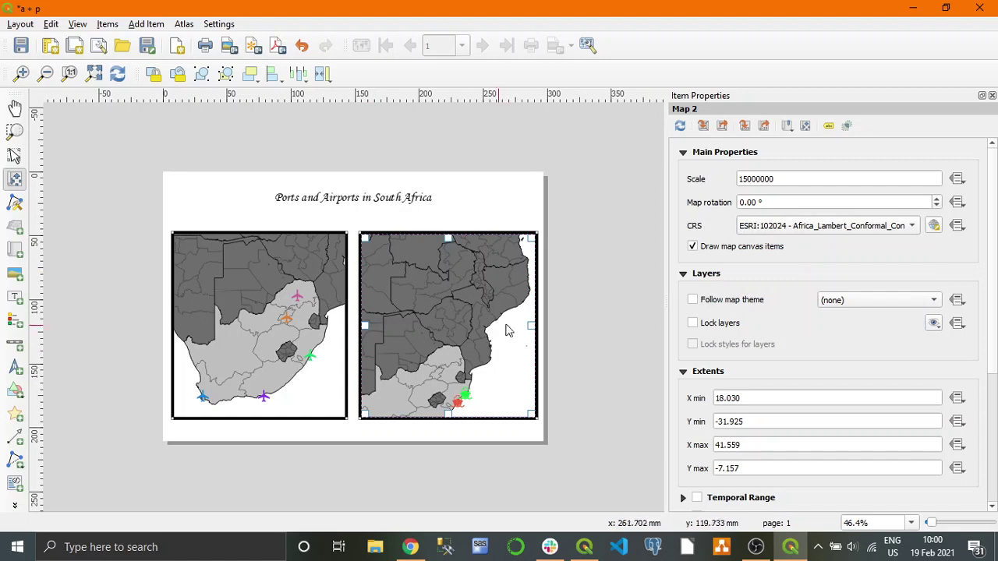
Move the second map's content so South Africa and all its port symbols lie inside the frame
drag(446, 314, 446, 267)
key(ctrl+z)
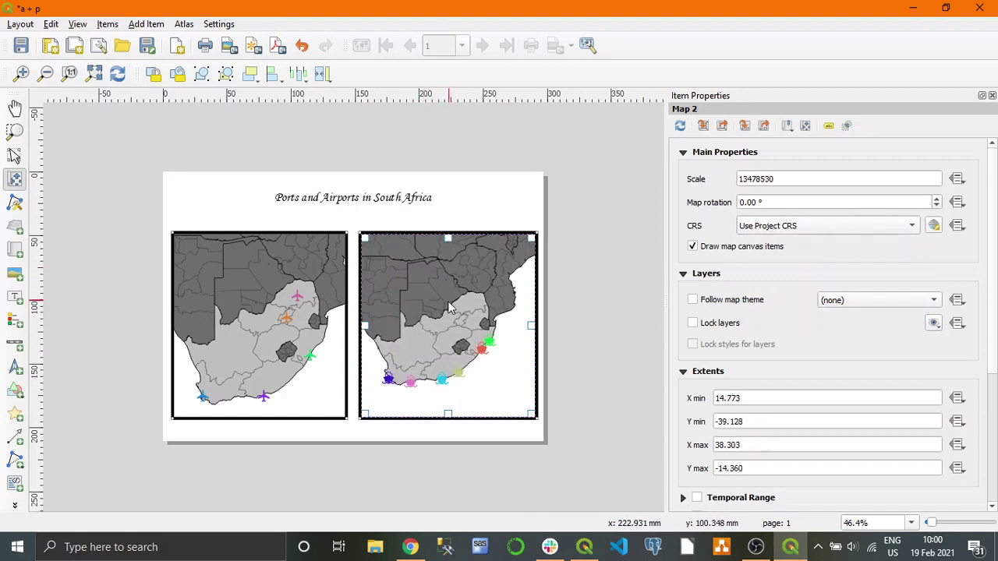
drag(460, 316, 385, 304)
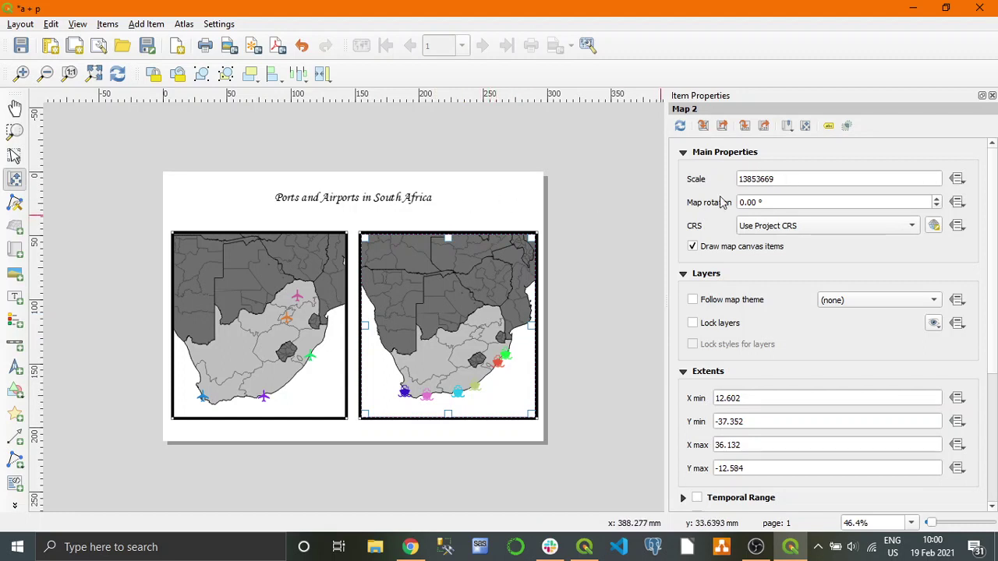
Try setting the second map's scale to 15000000
drag(790, 179, 738, 180)
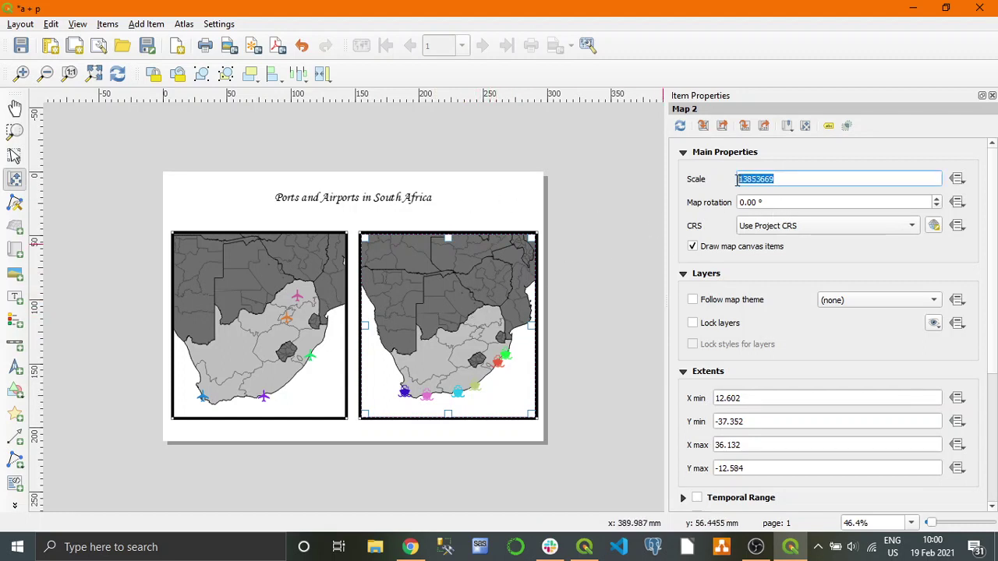
text(5)
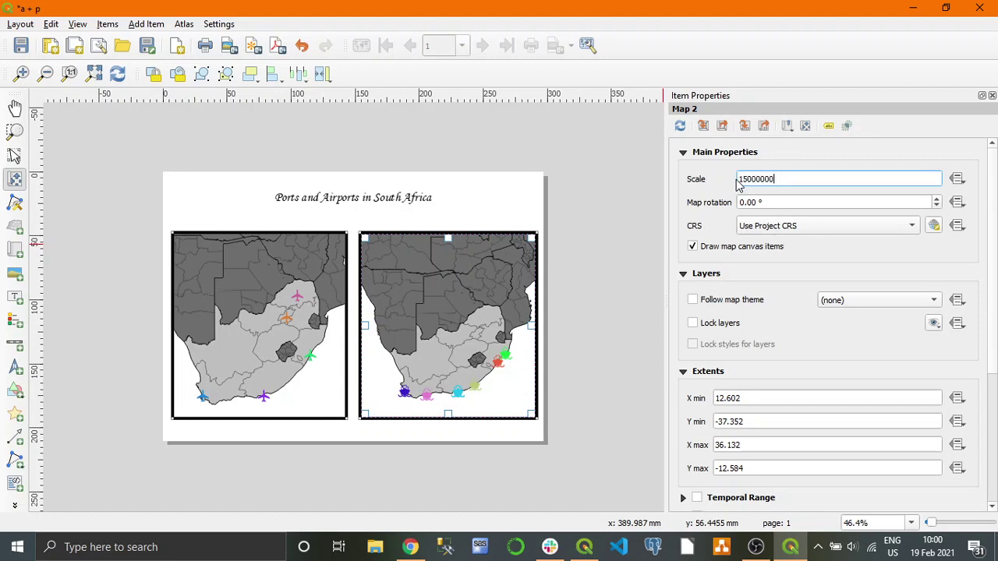
text(000000)
key(Return)
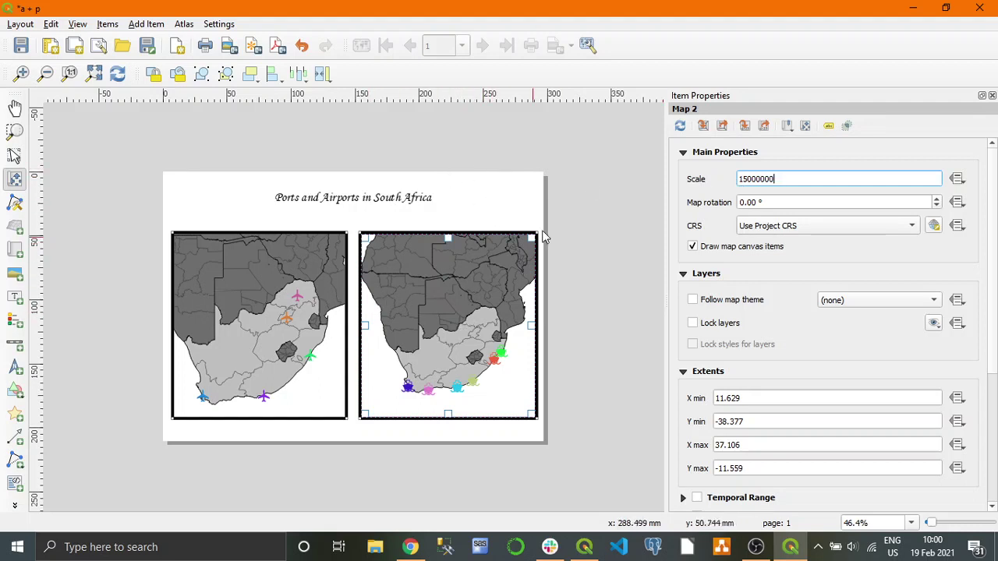
Undo the last scale change on the second map
right_click(318, 270)
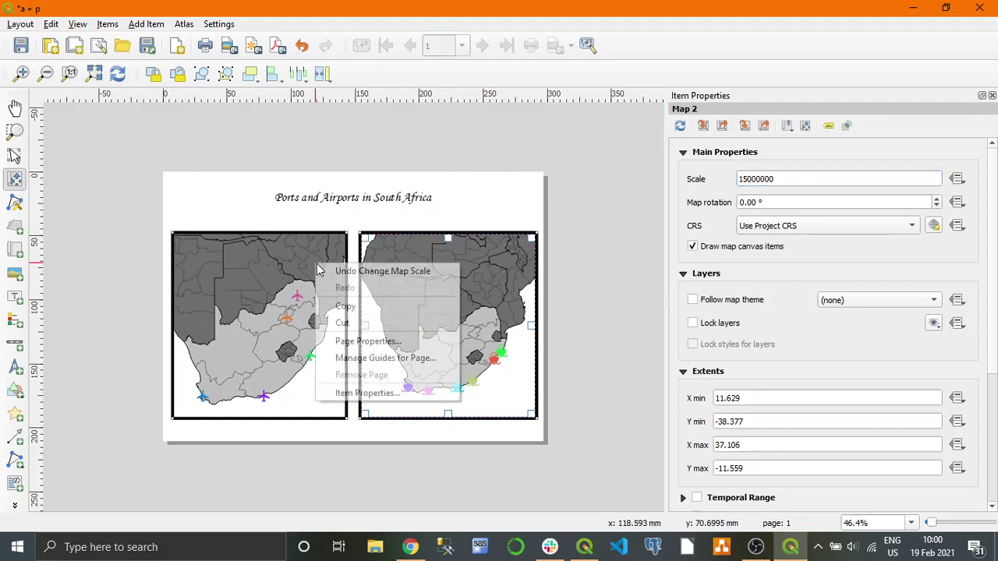
click(365, 393)
right_click(250, 310)
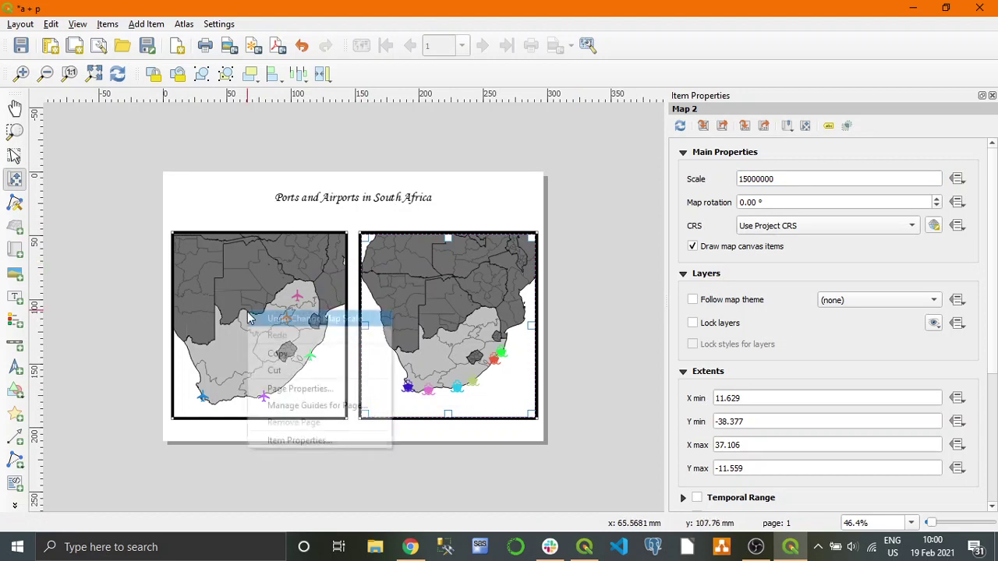
click(253, 311)
right_click(251, 310)
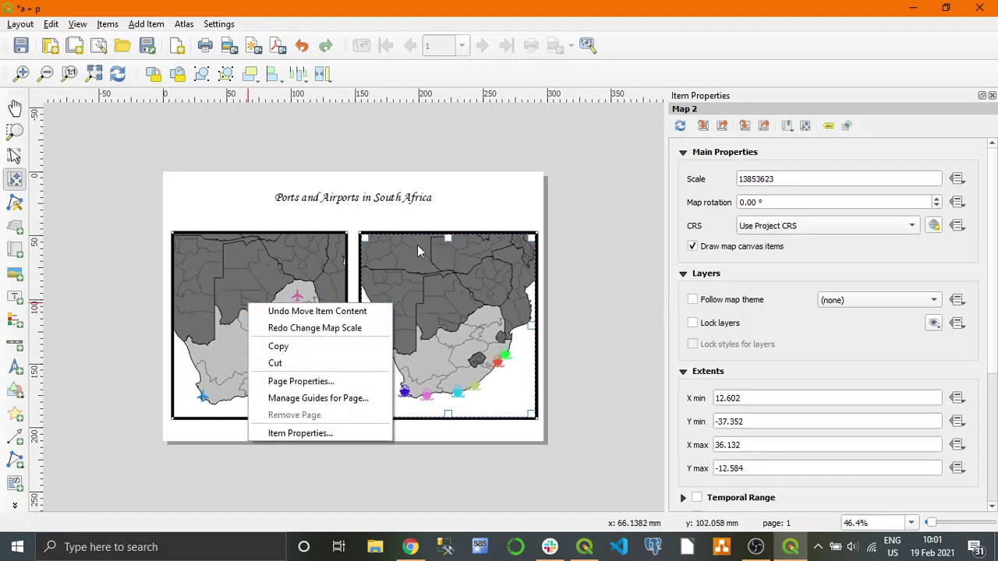
click(476, 213)
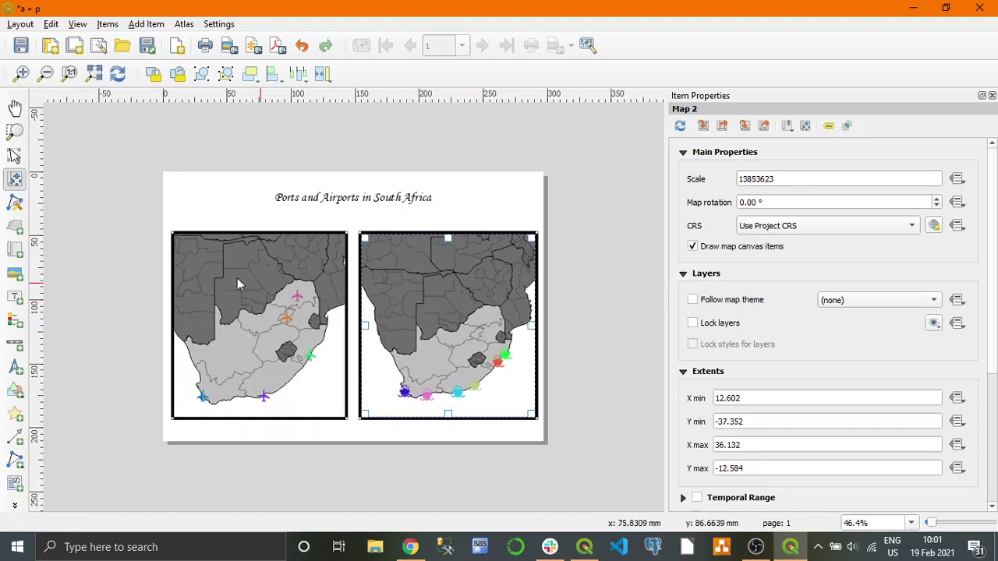
Add a legend at the airports map's upper-left corner, with auto update off and only the ne_10m_airports layer kept
click(15, 321)
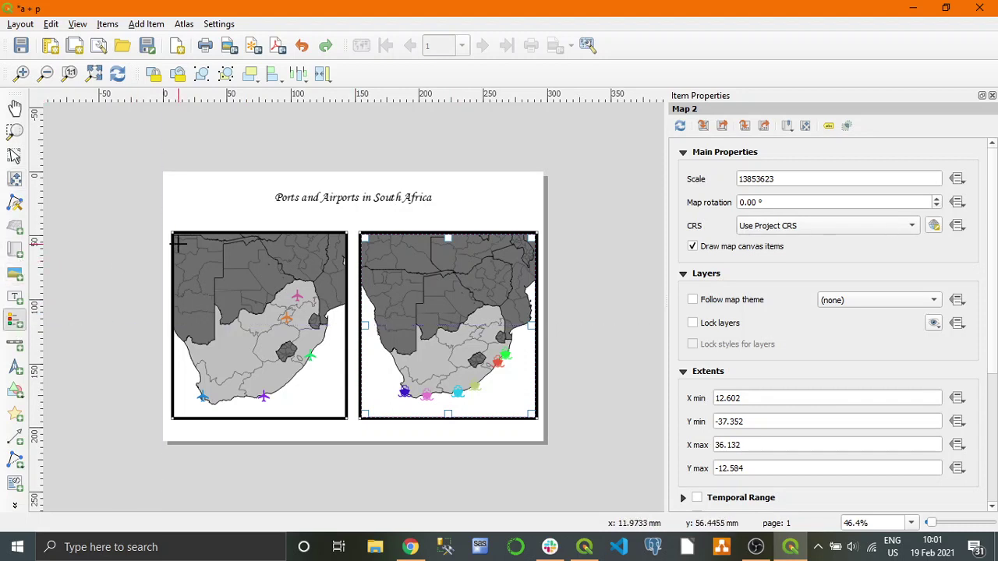
drag(174, 237, 273, 351)
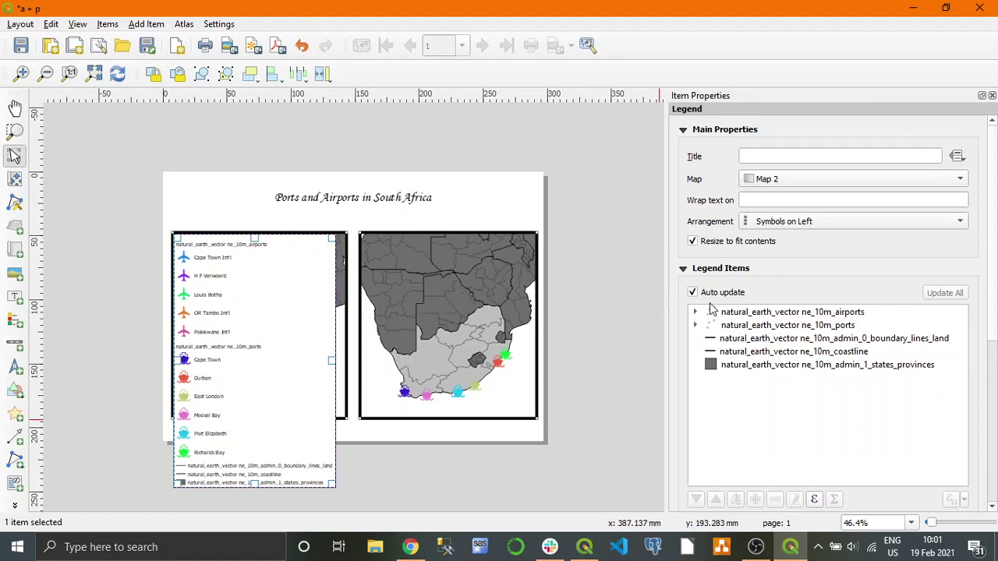
click(693, 293)
click(772, 364)
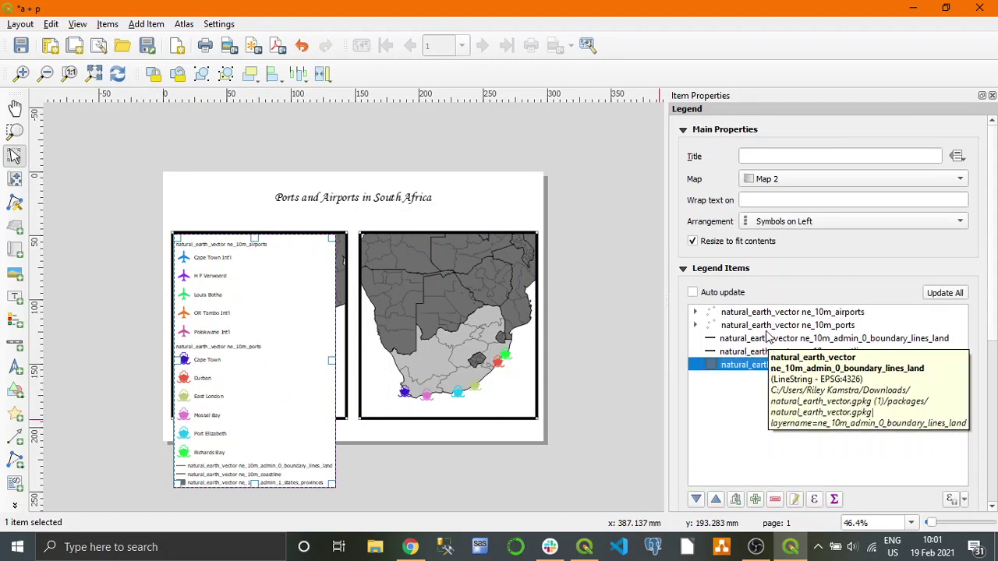
shift+click(769, 325)
click(775, 500)
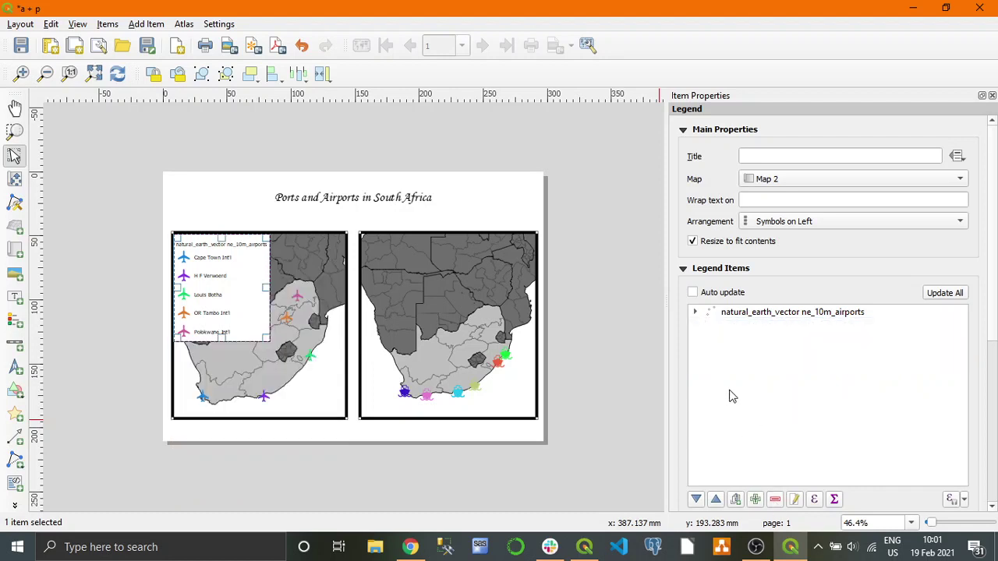
Rename the airports layer heading in the first map's legend to "Airports"
click(777, 315)
click(791, 499)
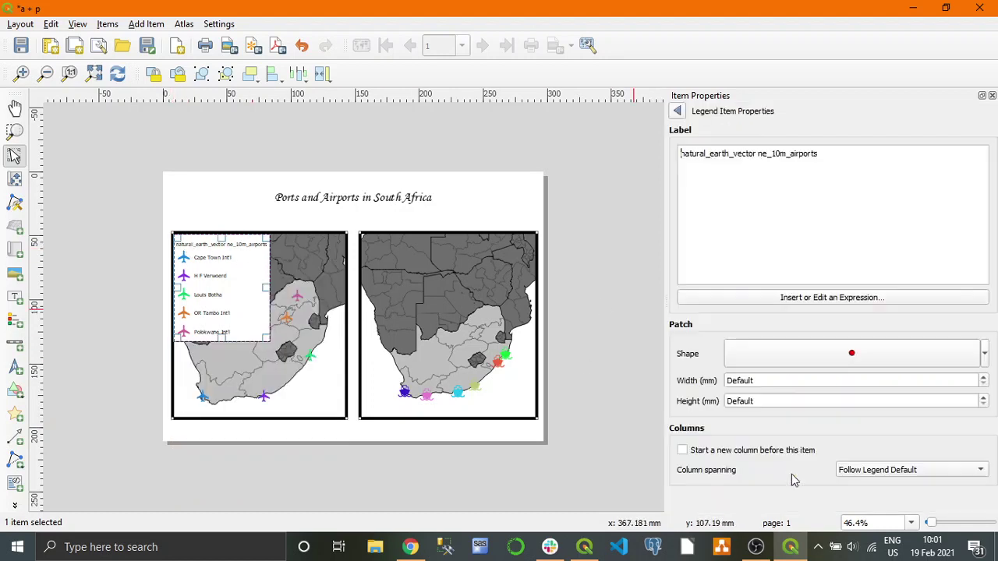
triple_click(693, 159)
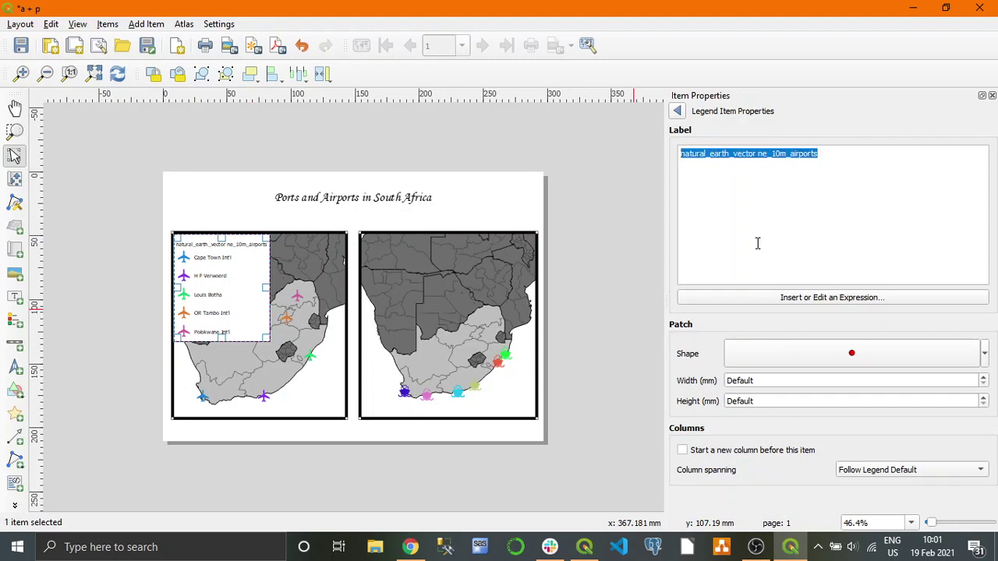
text(Airports)
key(Return)
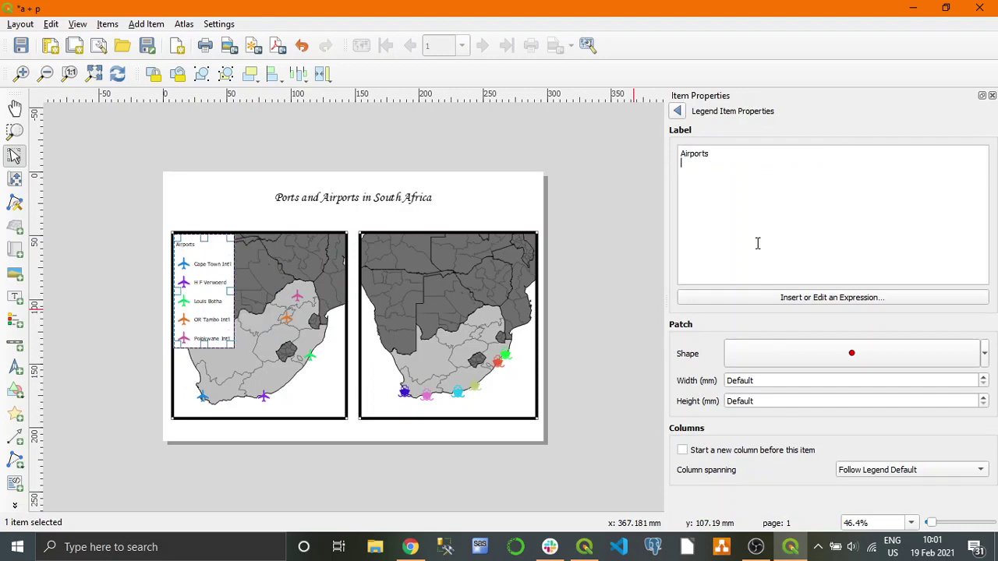
key(BackSpace)
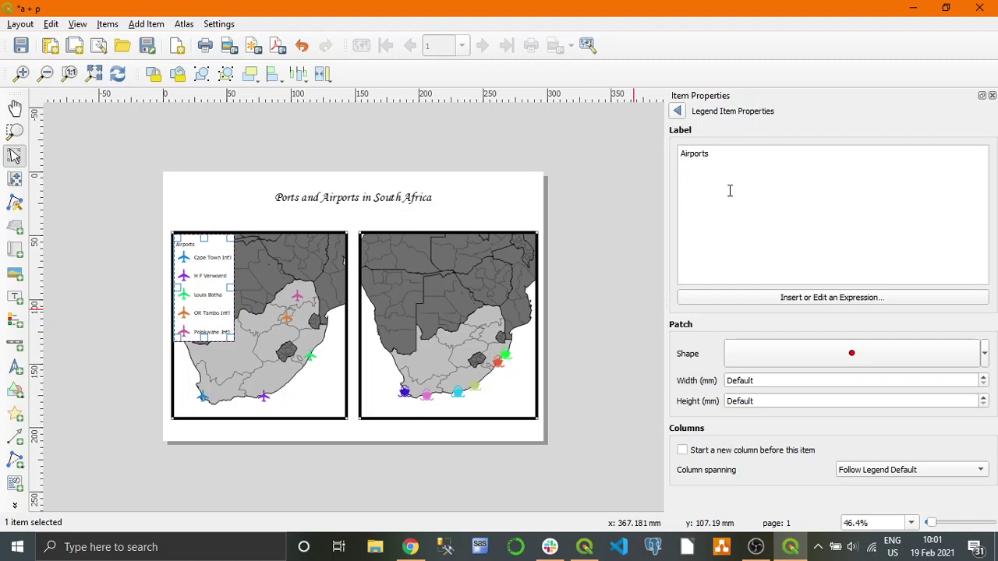
click(679, 112)
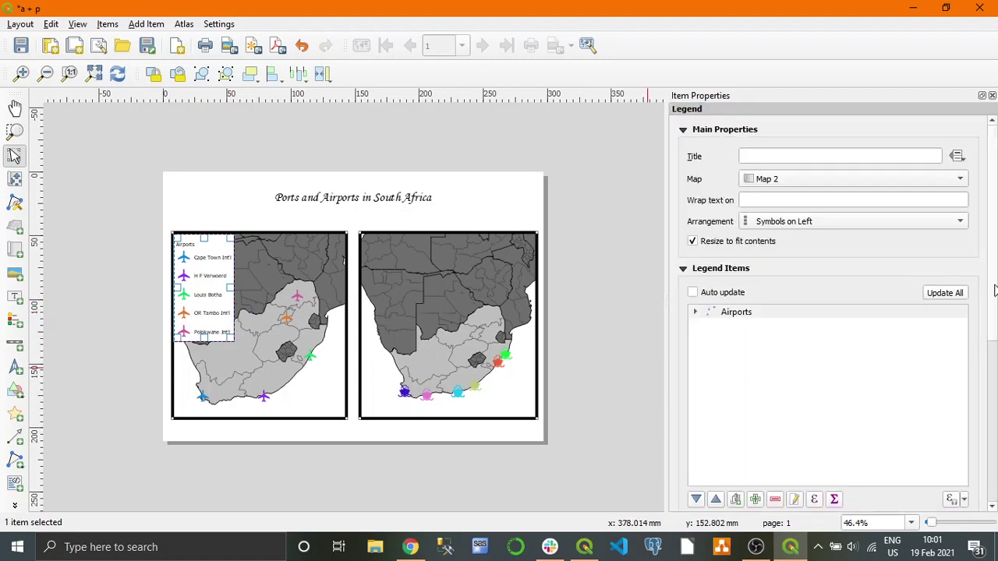
Set the item label font size of the airports legend to 16
scroll(784, 333, down, 6)
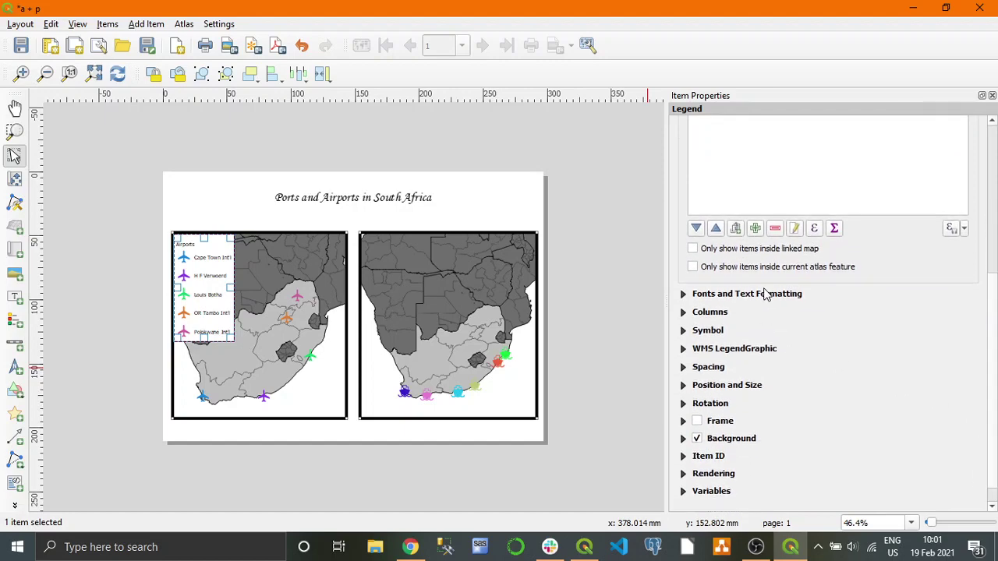
click(719, 295)
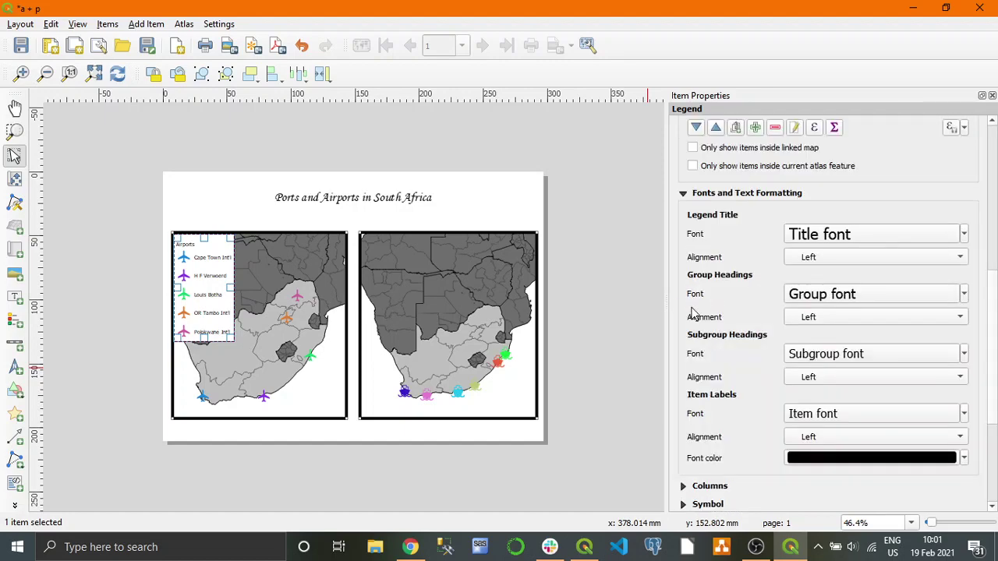
click(852, 416)
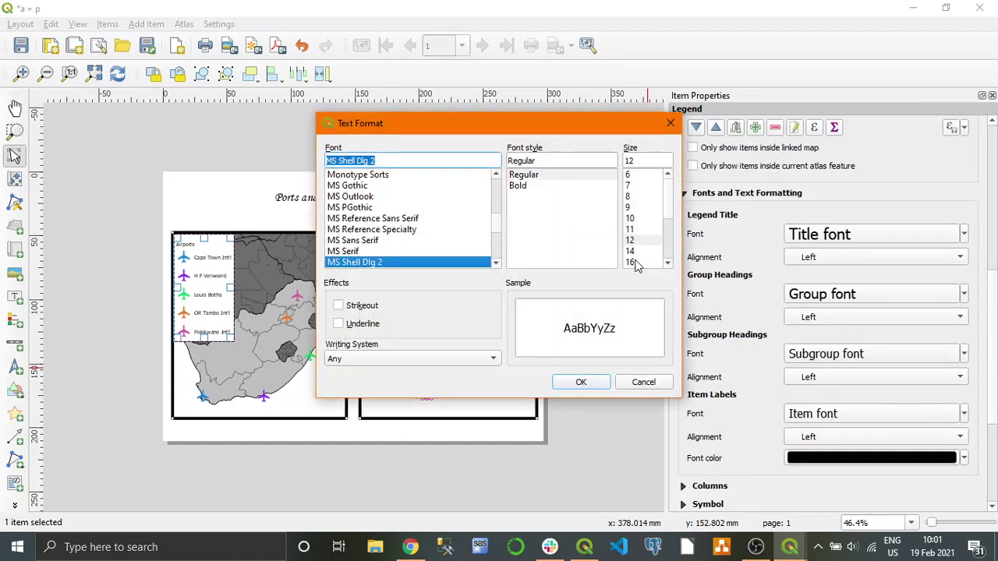
click(636, 263)
click(588, 389)
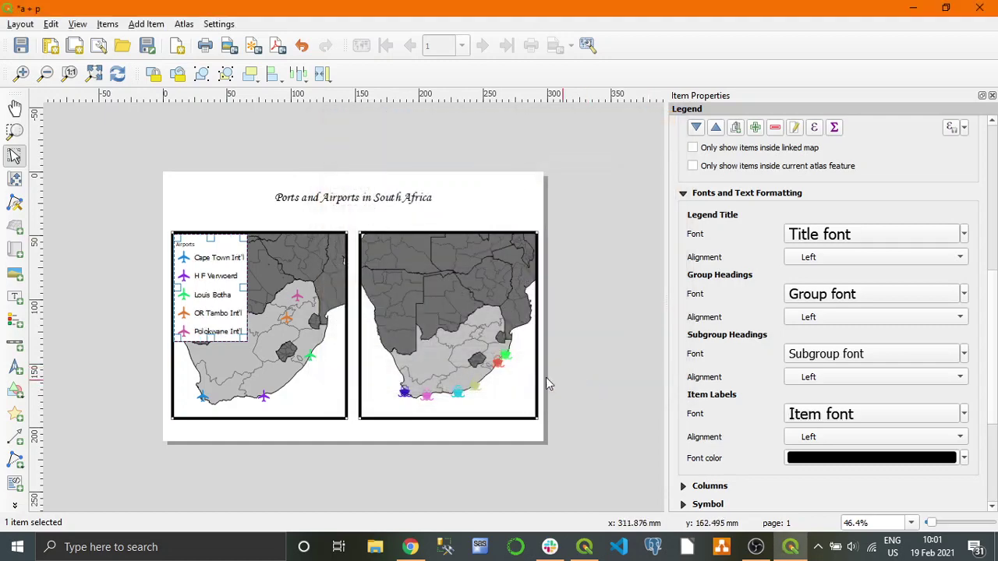
Set the subgroup heading font size of the airports legend to 18
click(867, 356)
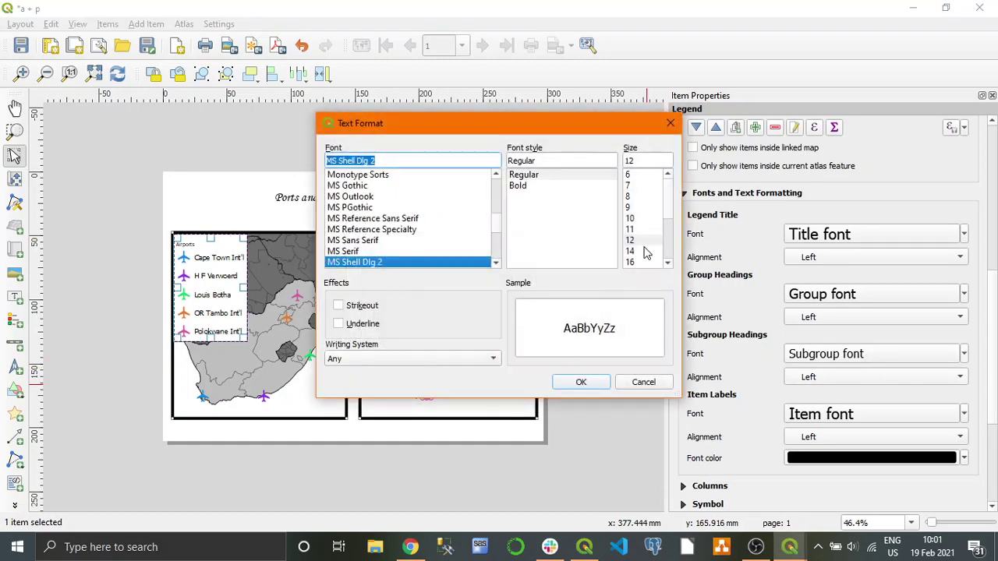
click(669, 266)
click(647, 252)
click(581, 382)
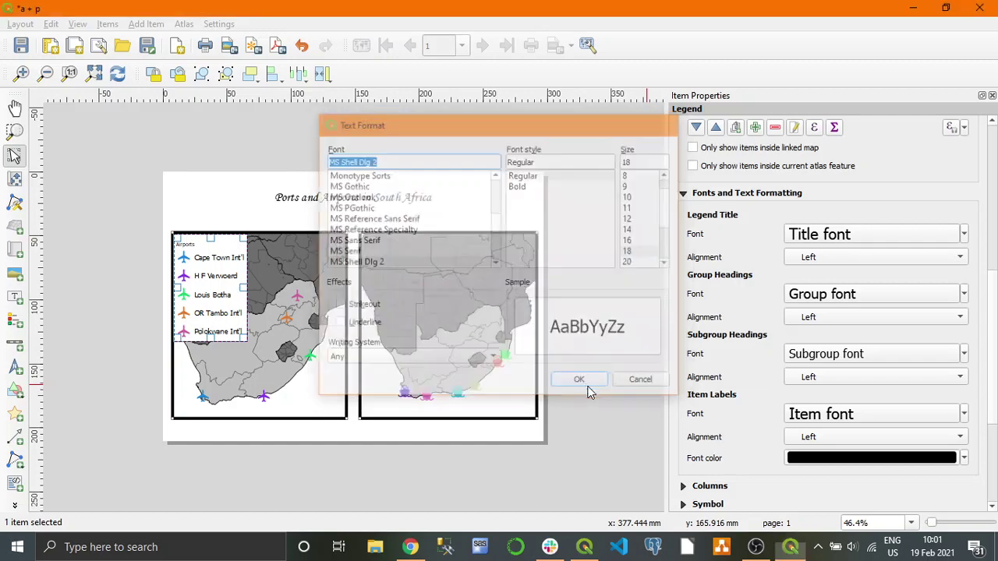
click(308, 398)
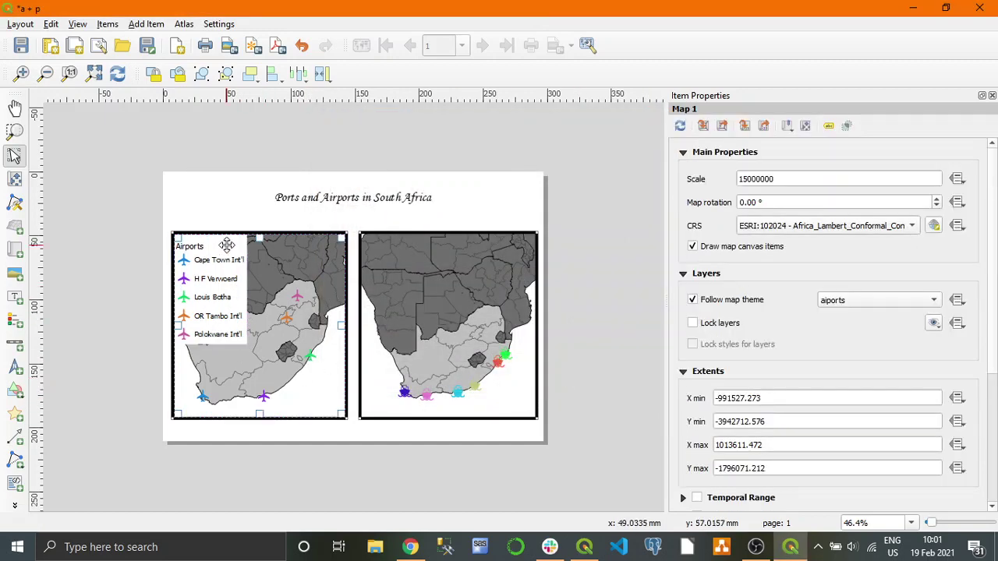
Add a legend at the ports map's upper-left corner, with auto update off and only the ne_10m_ports layer kept
click(15, 320)
drag(361, 233, 466, 351)
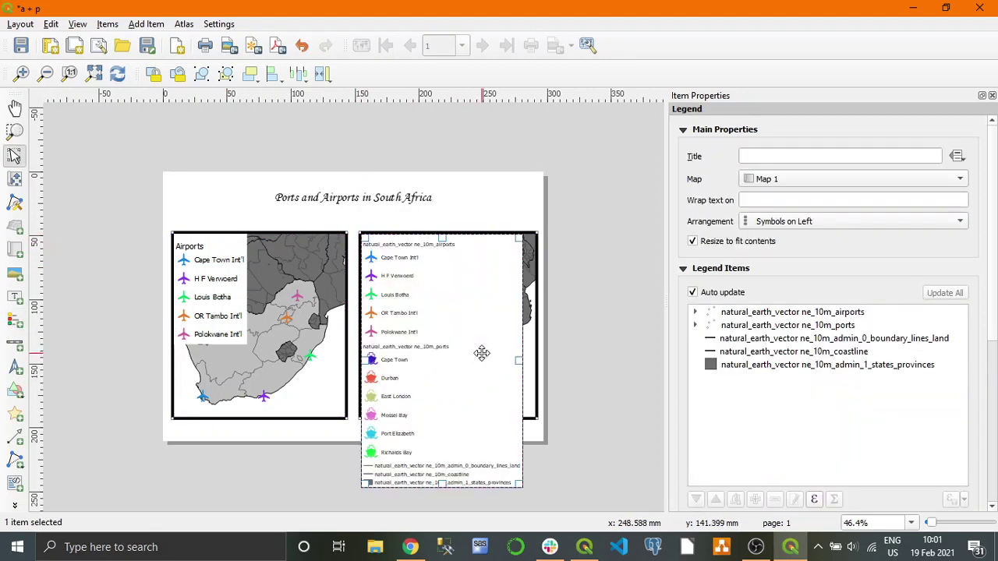
click(789, 313)
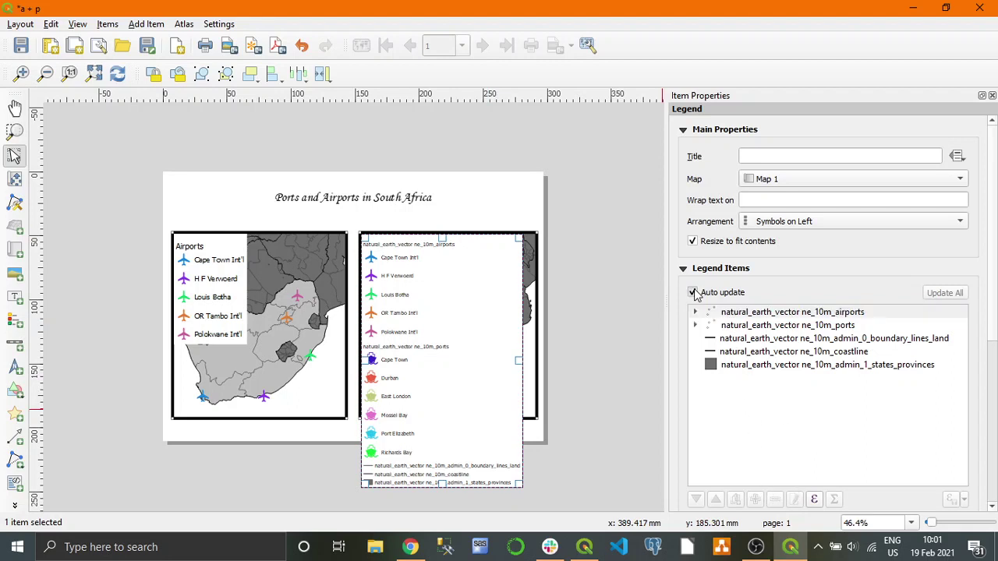
click(694, 293)
click(775, 500)
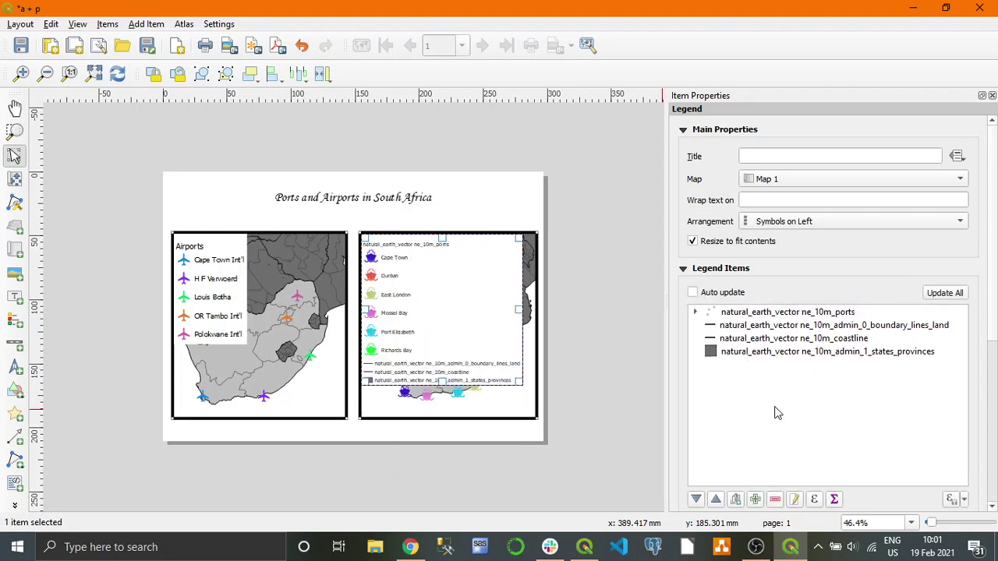
click(767, 327)
shift+click(772, 353)
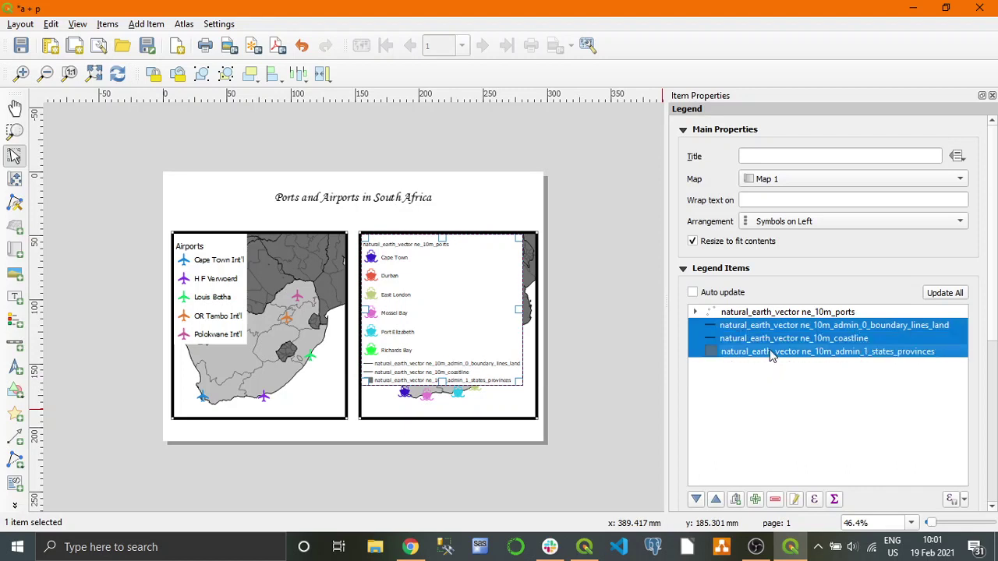
click(775, 500)
Rename the ports layer heading in the second map's legend to "ports"
click(747, 315)
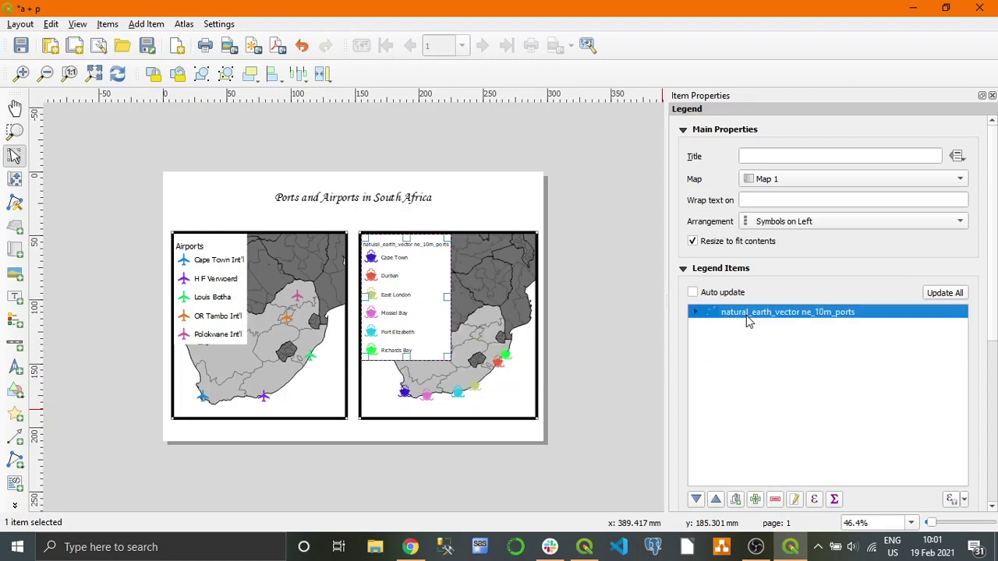
click(793, 500)
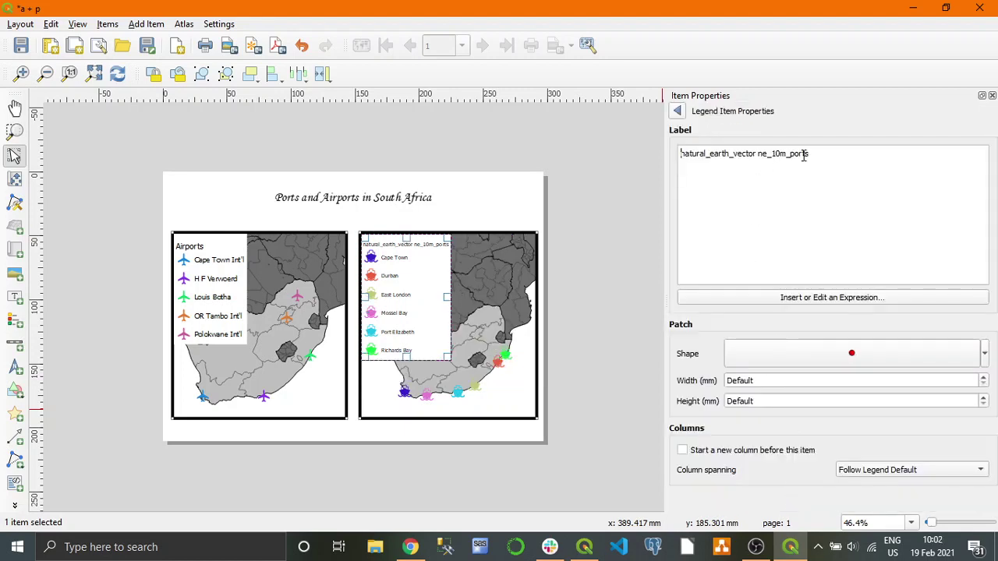
drag(812, 152, 680, 150)
text(por)
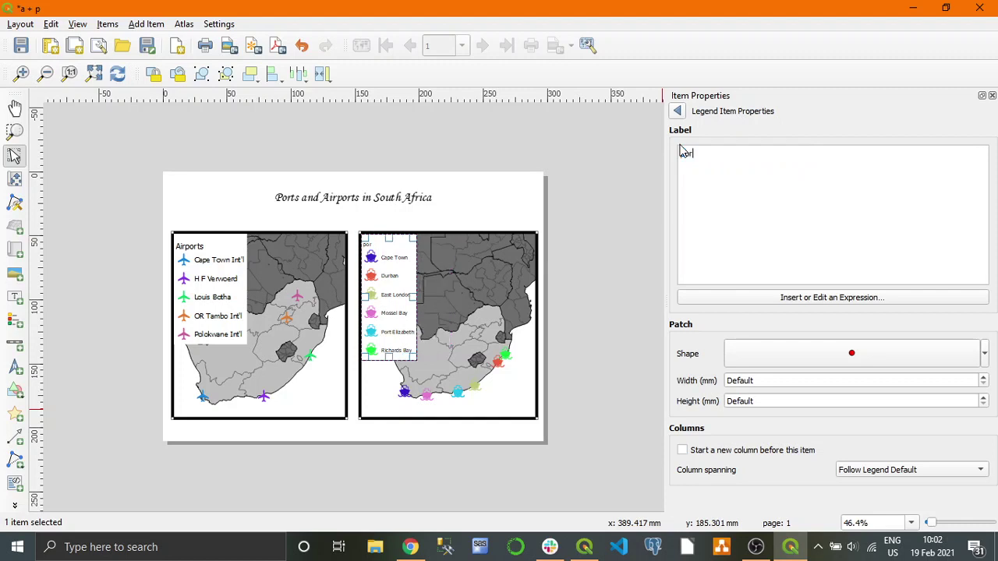
text(ts)
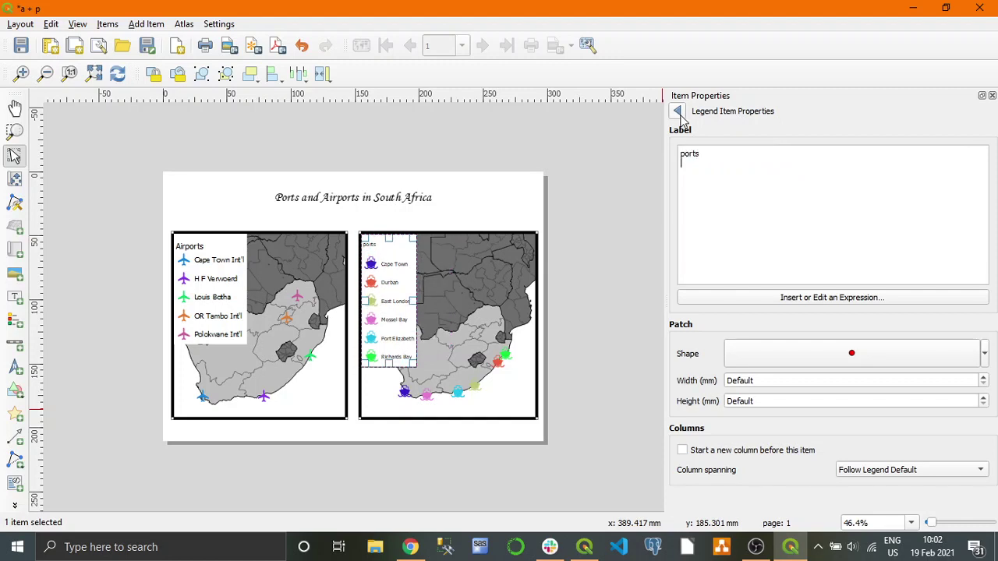
click(678, 112)
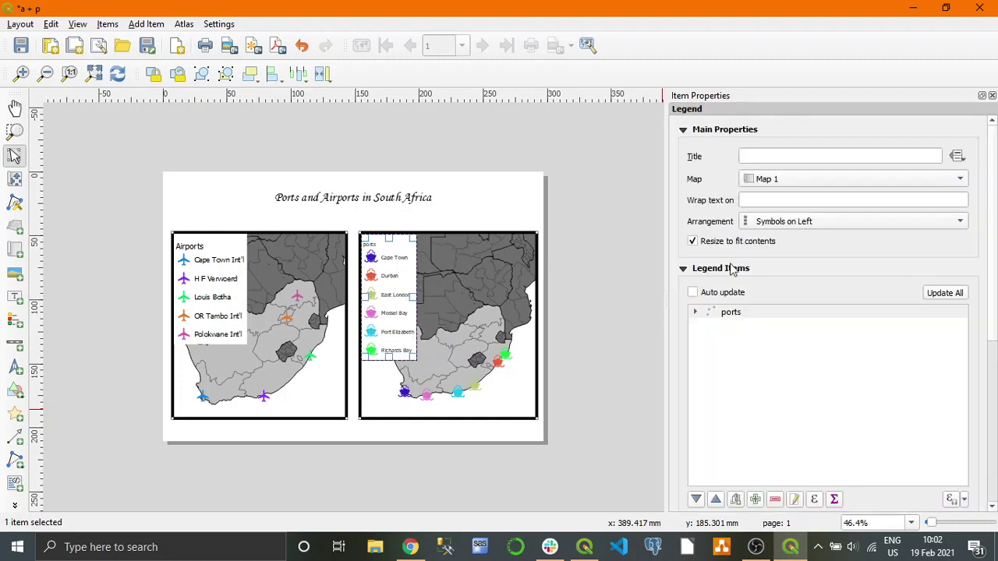
Set the item label font size of the ports legend to 16
drag(994, 251, 989, 402)
click(756, 281)
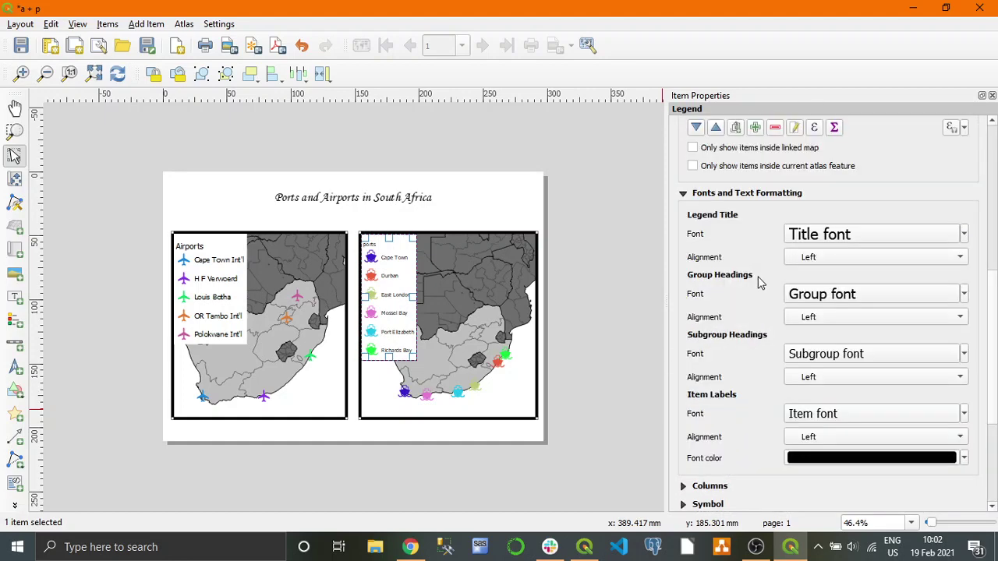
click(829, 414)
click(633, 262)
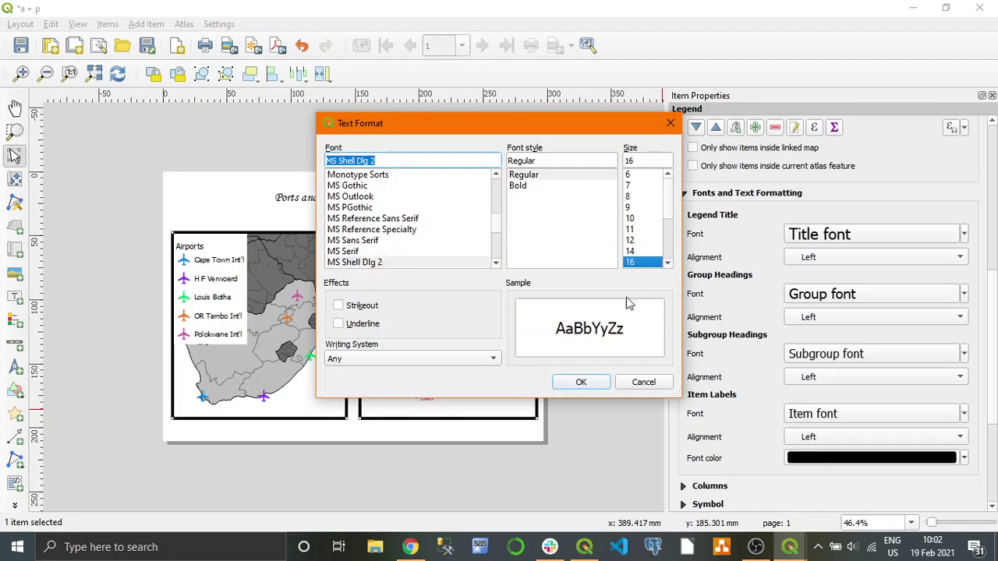
click(581, 382)
Set the subgroup heading font size of the ports legend to 18 and deselect the layout items
click(838, 359)
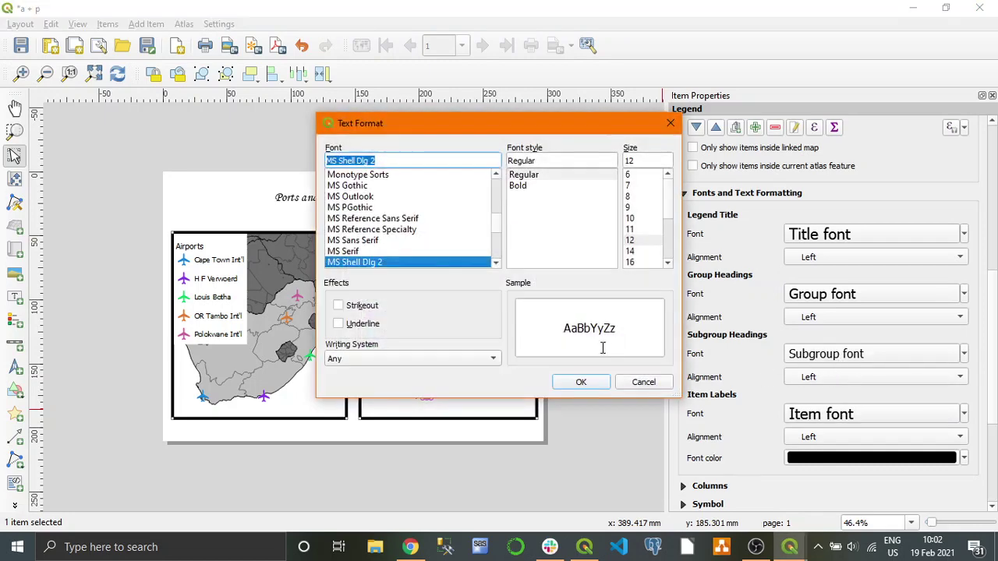
click(668, 267)
click(635, 254)
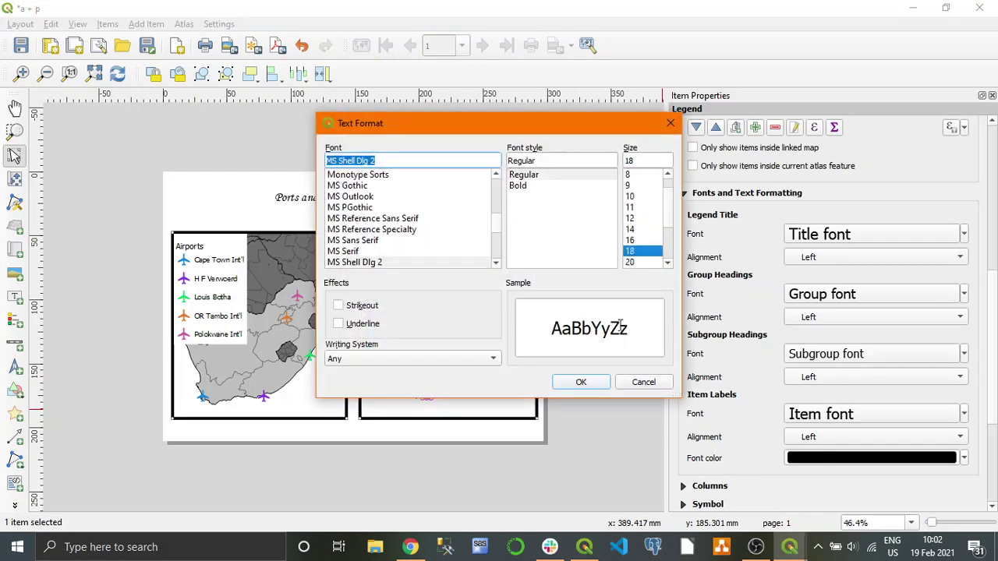
click(580, 382)
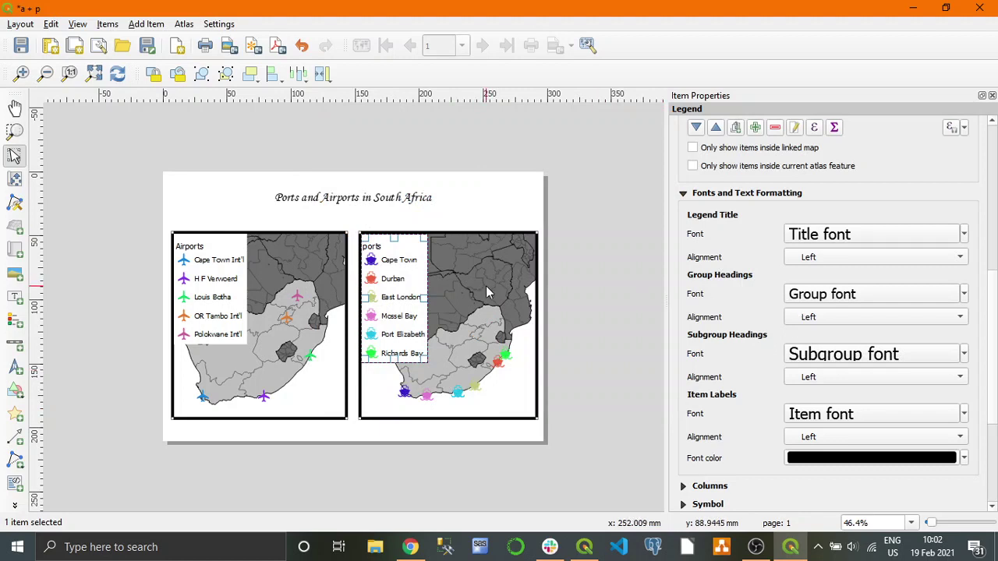
click(481, 340)
click(480, 204)
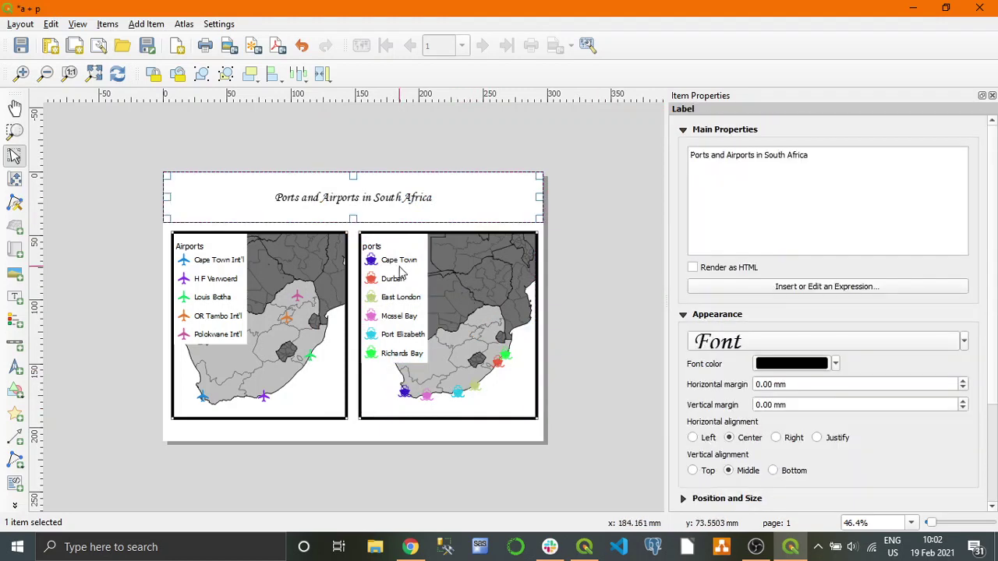
click(337, 439)
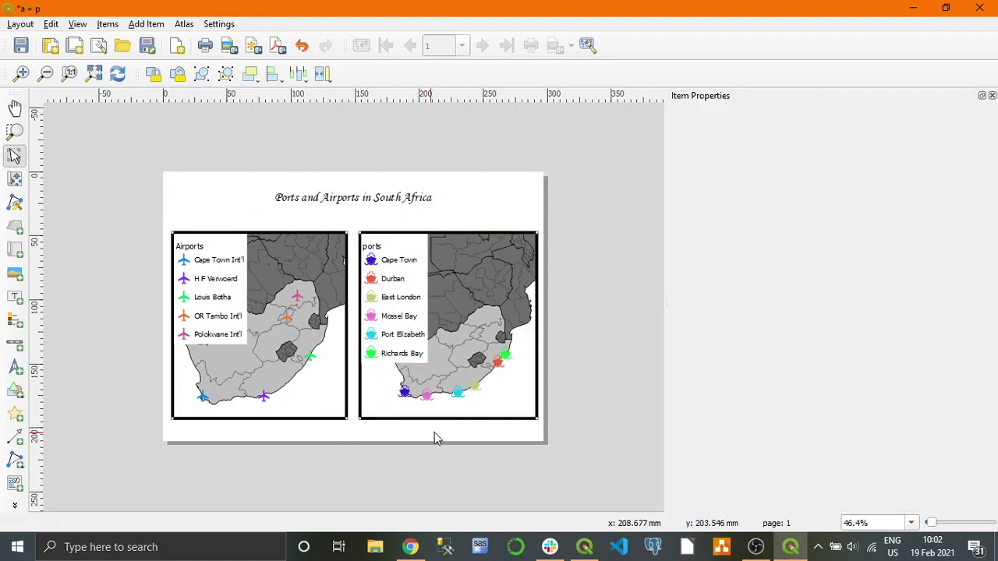
Add a text label along the page edge below the ports map and clear its placeholder text
click(15, 297)
drag(359, 427, 542, 440)
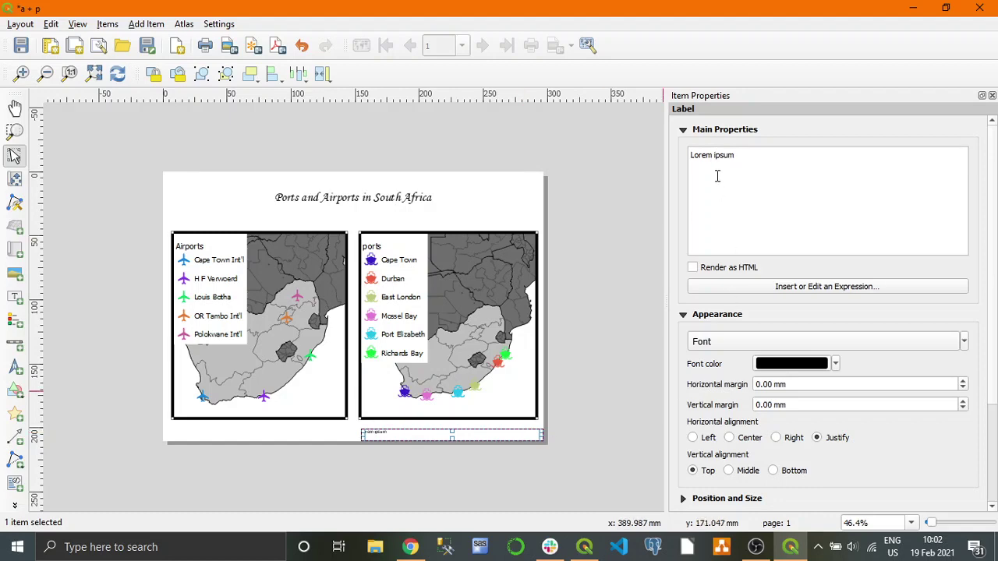
drag(743, 153, 686, 153)
key(BackSpace)
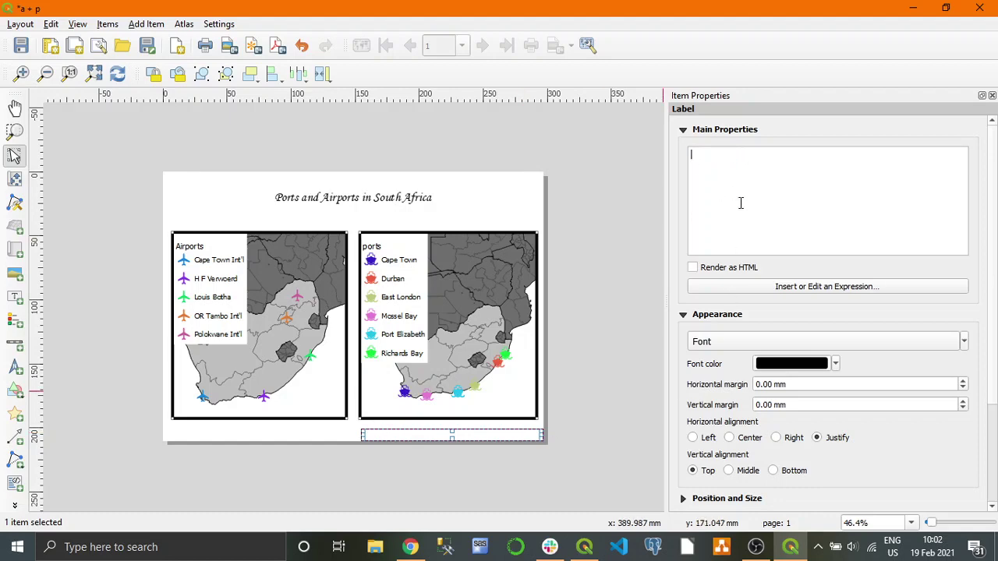
Start an expression for the label and insert the project_crs_description variable, found by searching for "crs"
click(780, 289)
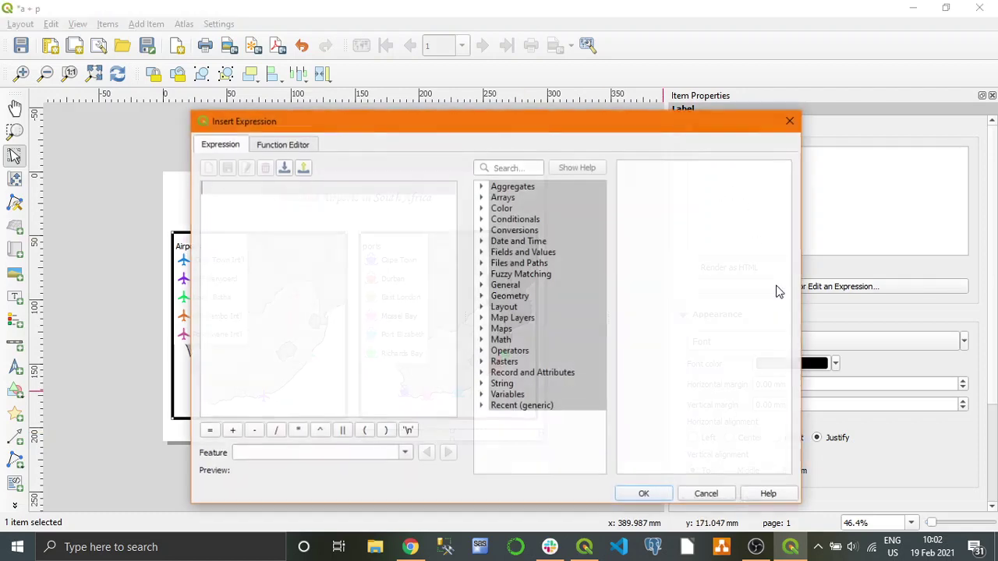
click(509, 168)
text(crs)
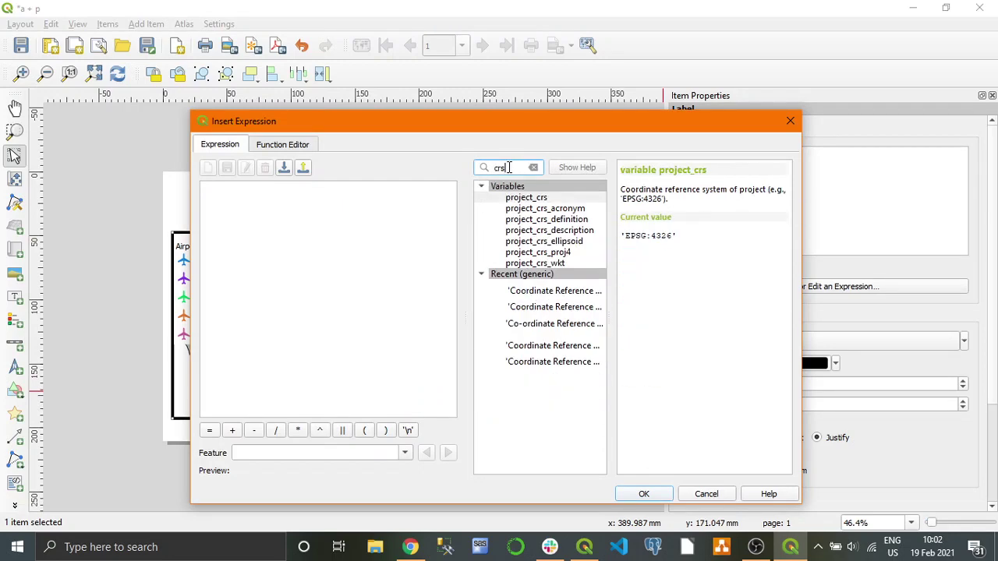
click(552, 232)
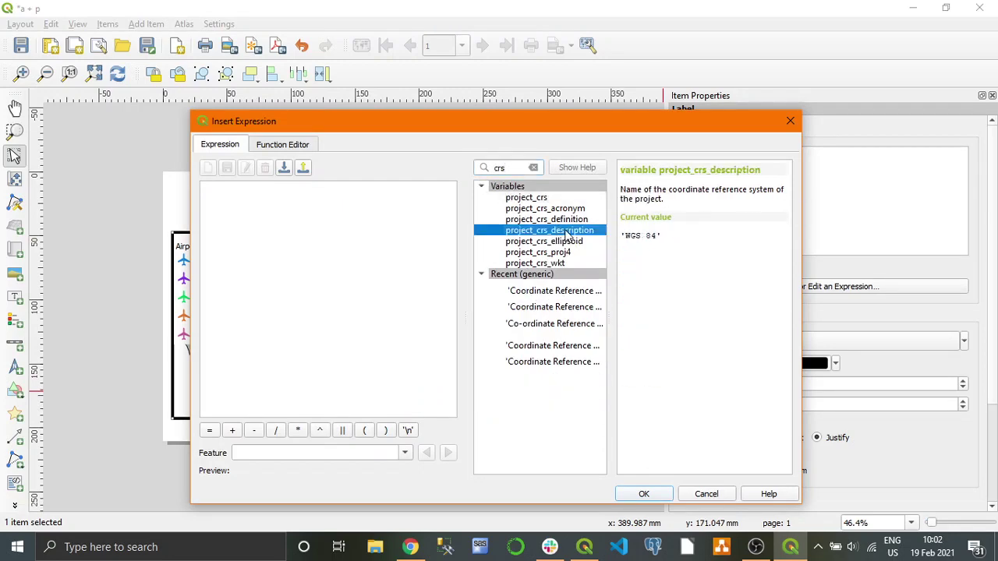
double_click(568, 231)
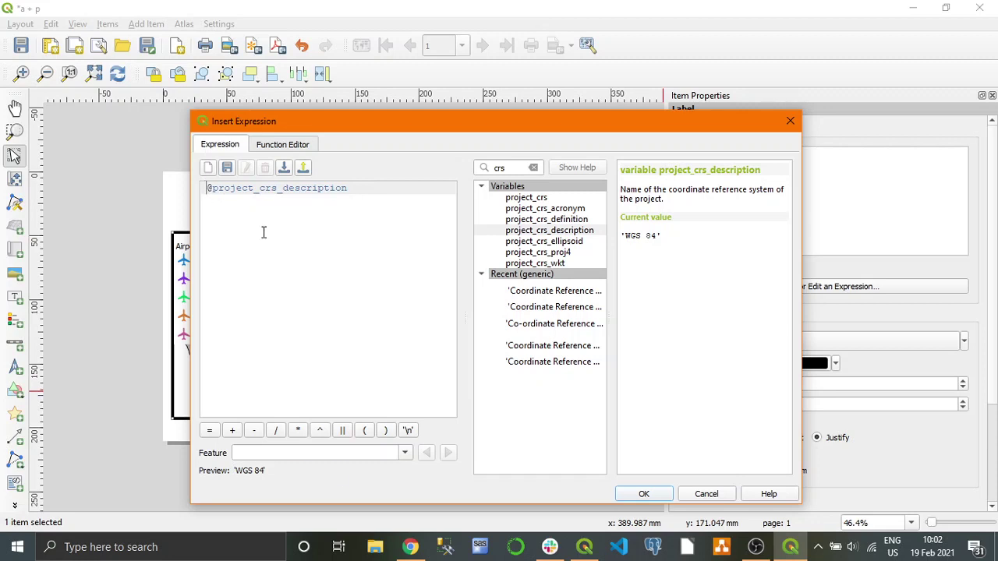
Prefix the variable with 'Coordinate Reference System: ' joined by ||, put the variable on its own line, and insert the expression into the label
text('Co)
text(ordinate )
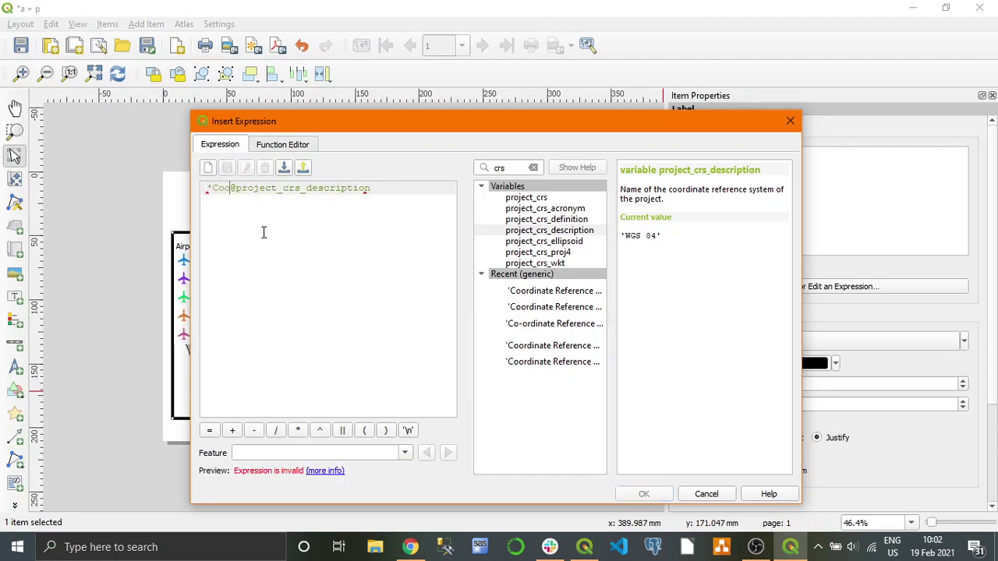
text(Referen)
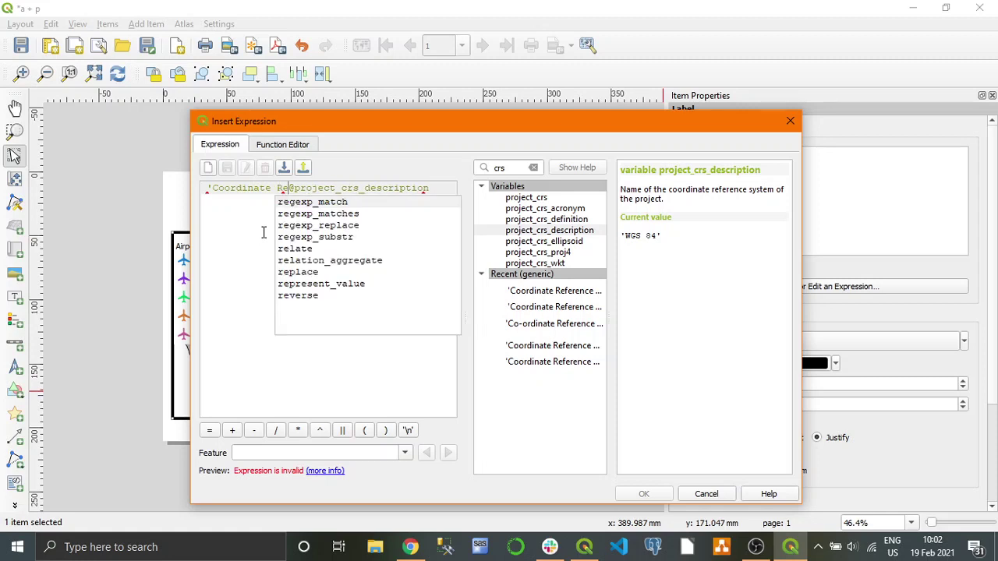
text(ce )
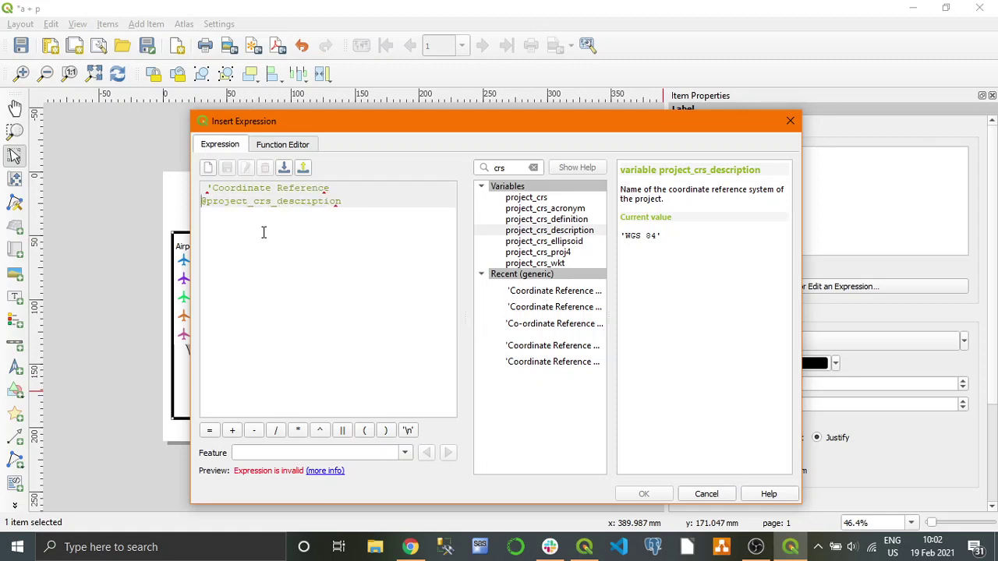
text(System: )
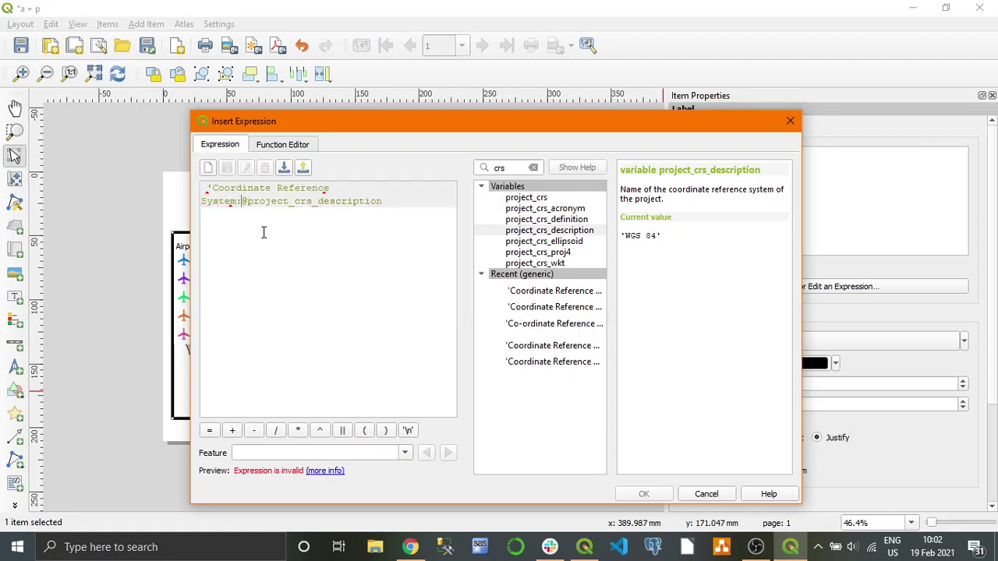
text(')
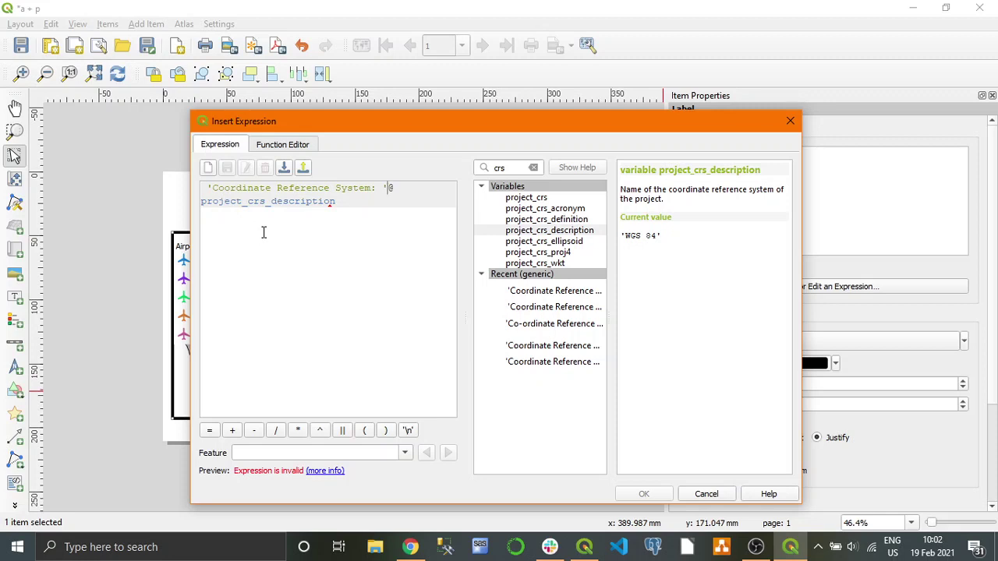
click(342, 431)
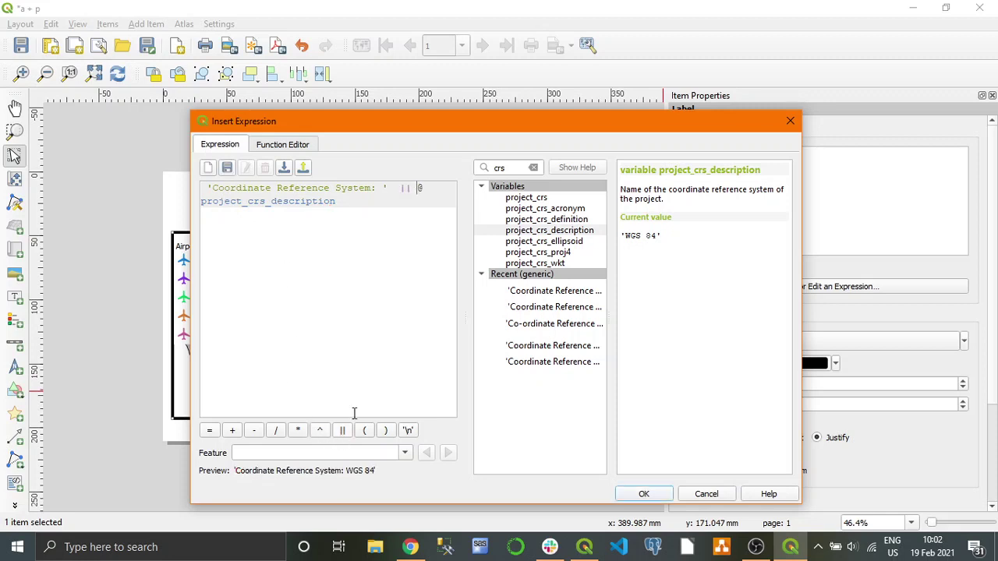
key(Return)
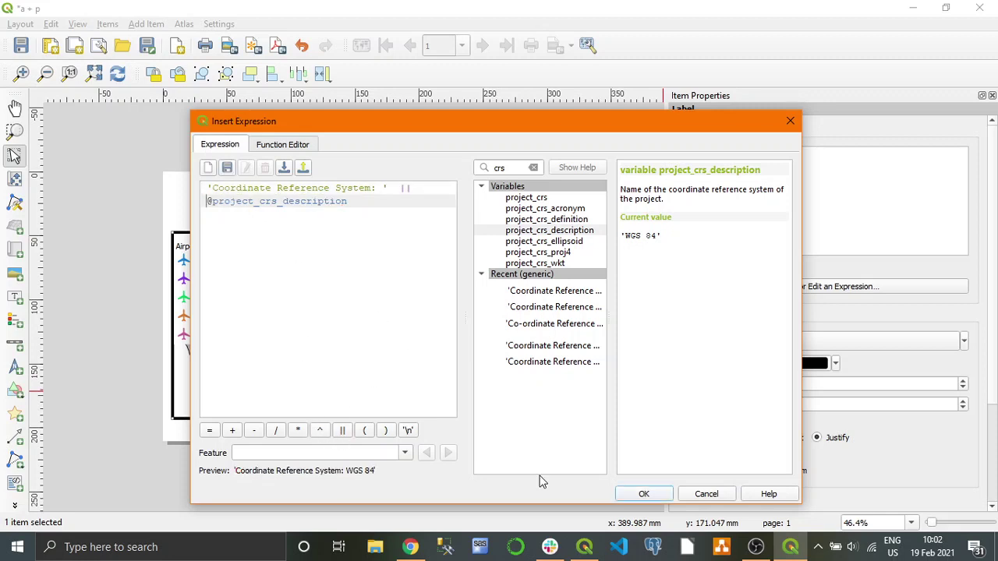
click(644, 494)
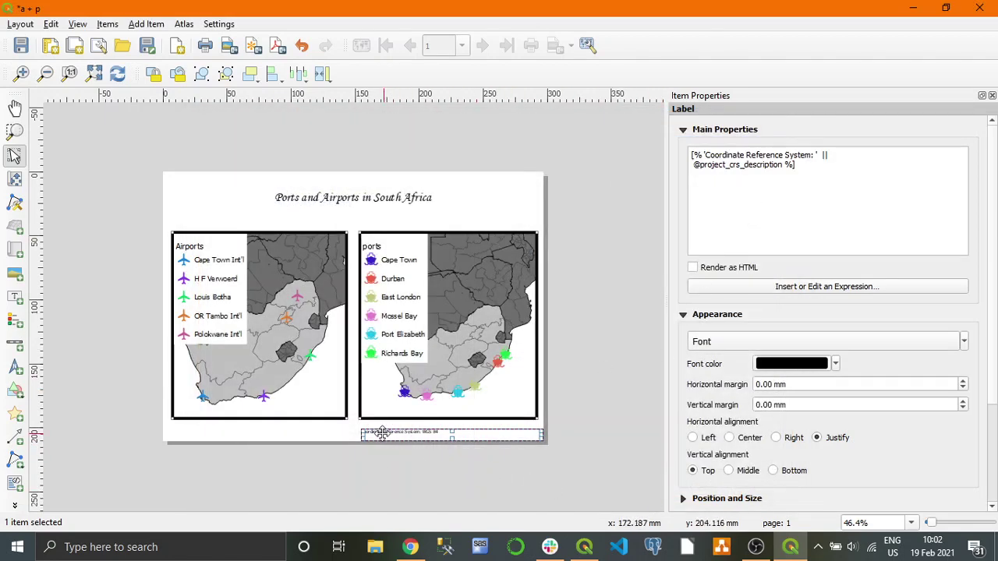
Widen the coordinate system label by extending its left edge past the ports map's frame
drag(361, 441, 337, 439)
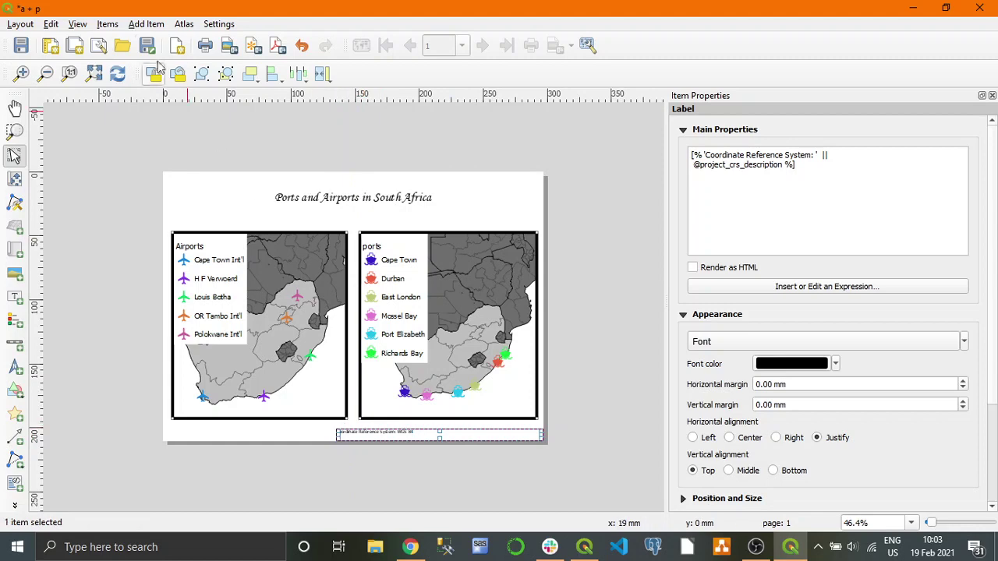
click(20, 73)
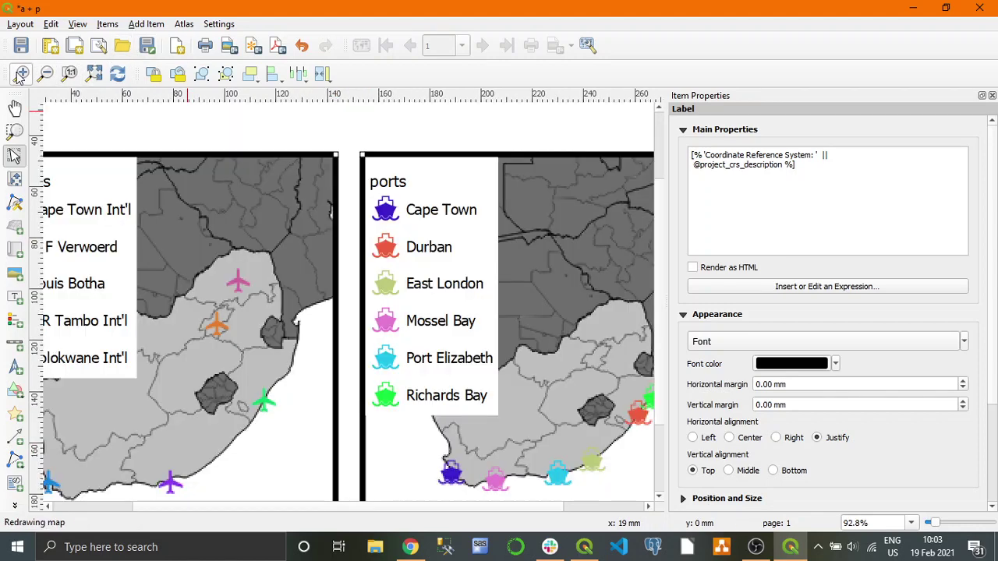
click(21, 72)
scroll(393, 354, down, 7)
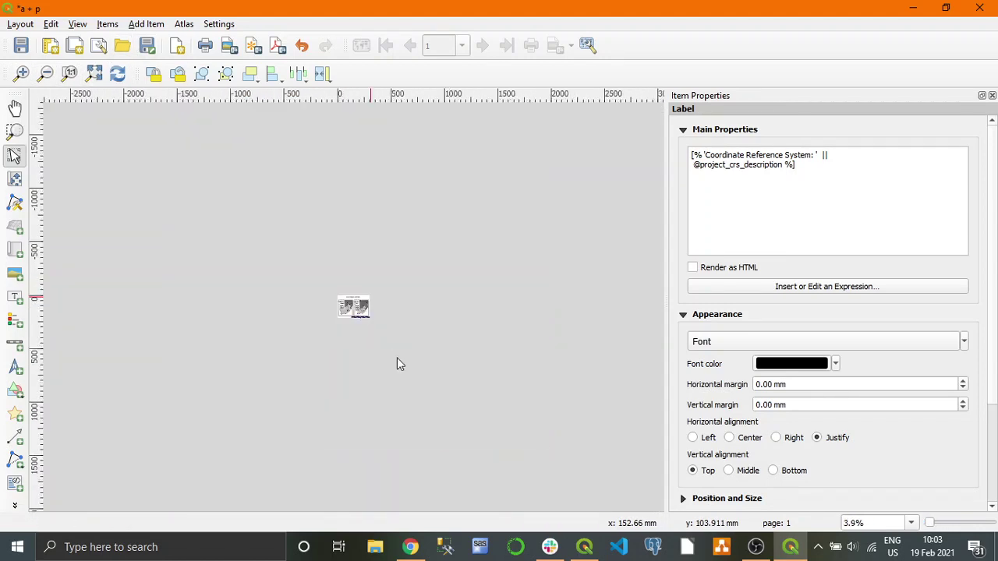
scroll(388, 352, up, 4)
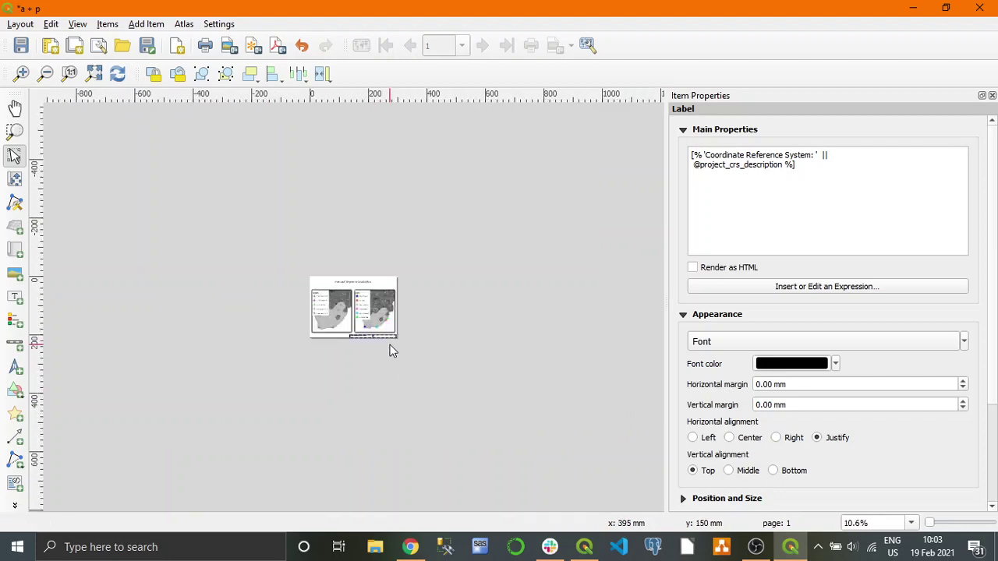
scroll(392, 351, up, 2)
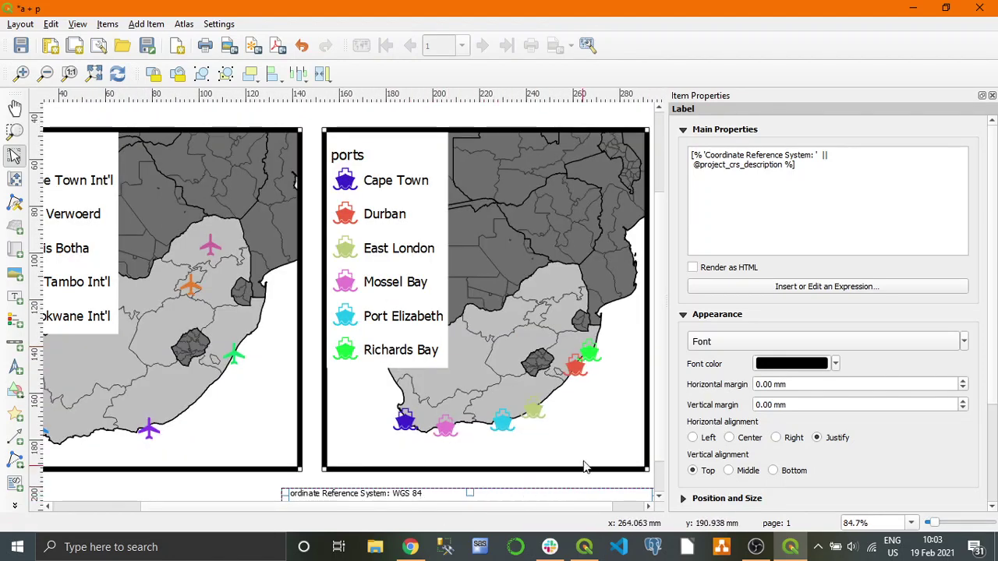
scroll(662, 478, down, 1)
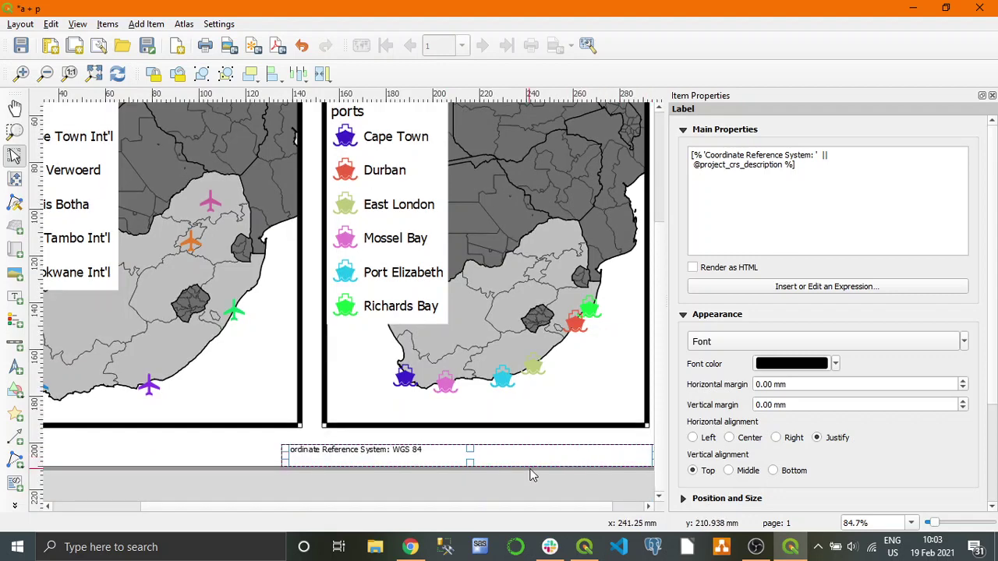
In the main QGIS window, set the project CRS to Africa_Lambert_Conformal_Conic (ESRI:102024), then return to the print layout
click(584, 546)
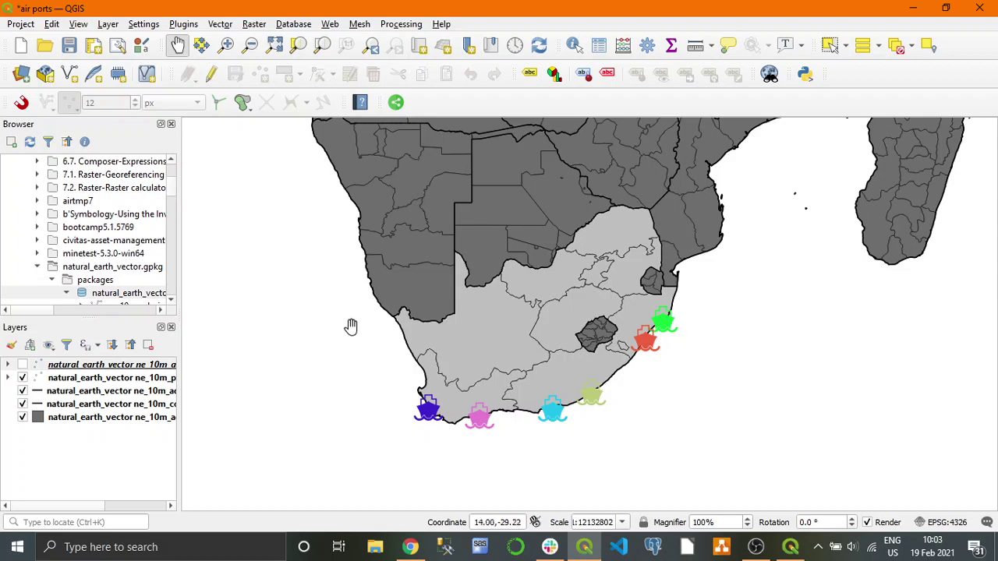
drag(350, 328, 339, 317)
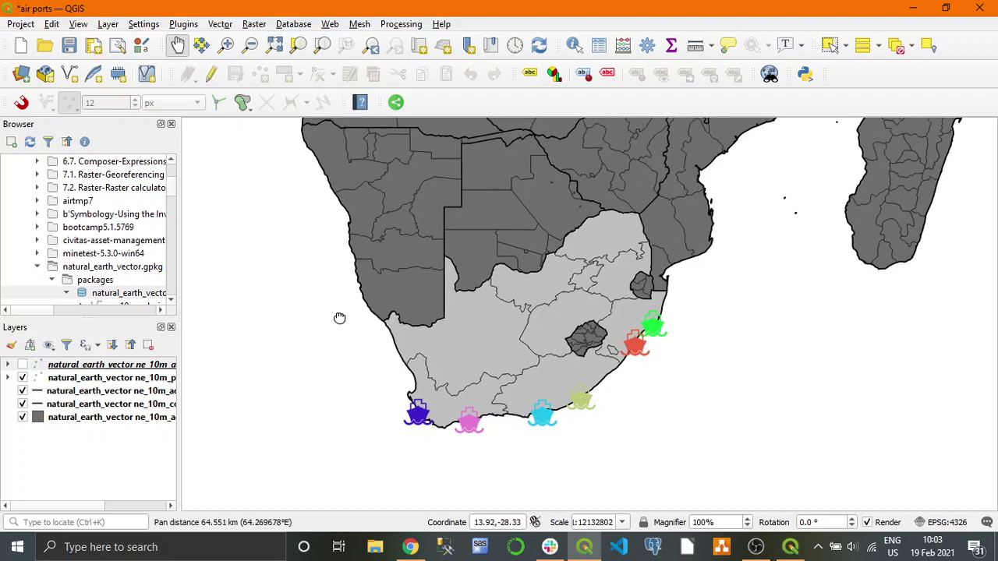
click(11, 344)
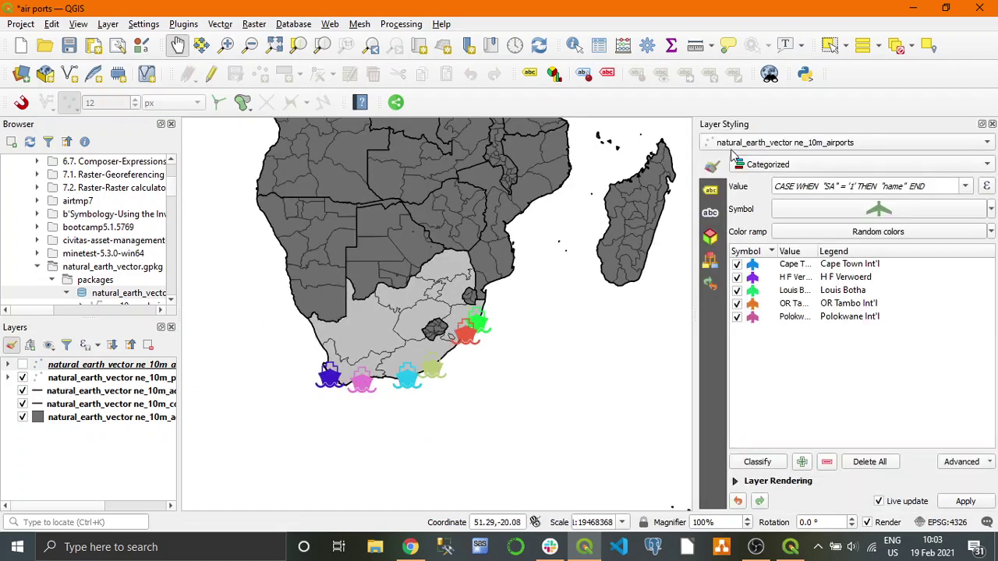
click(992, 124)
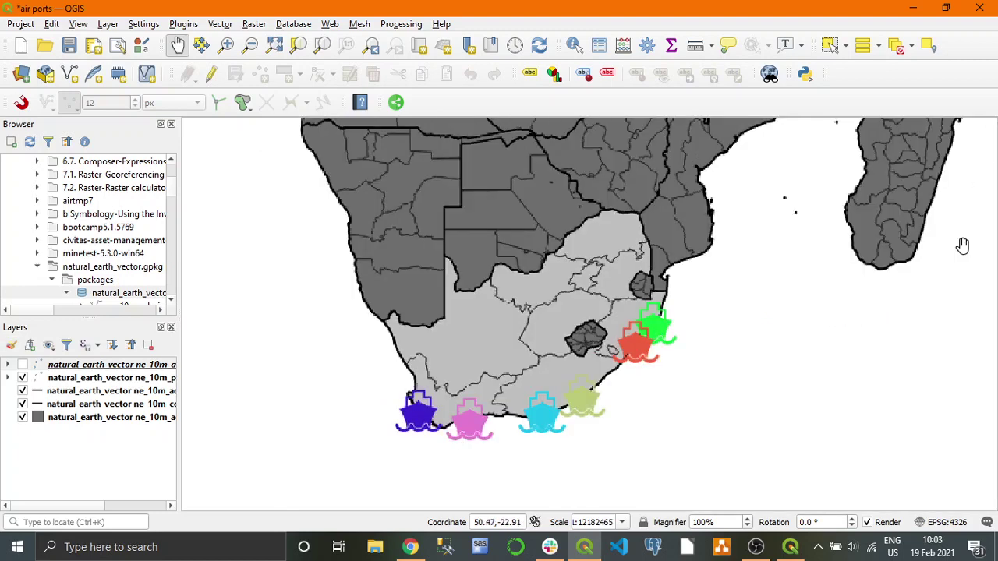
click(953, 522)
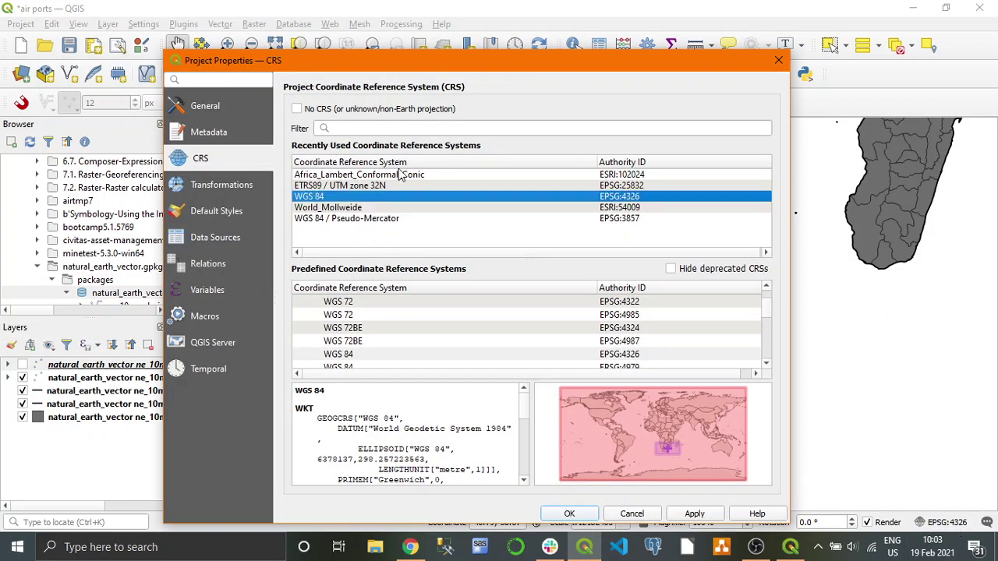
click(421, 176)
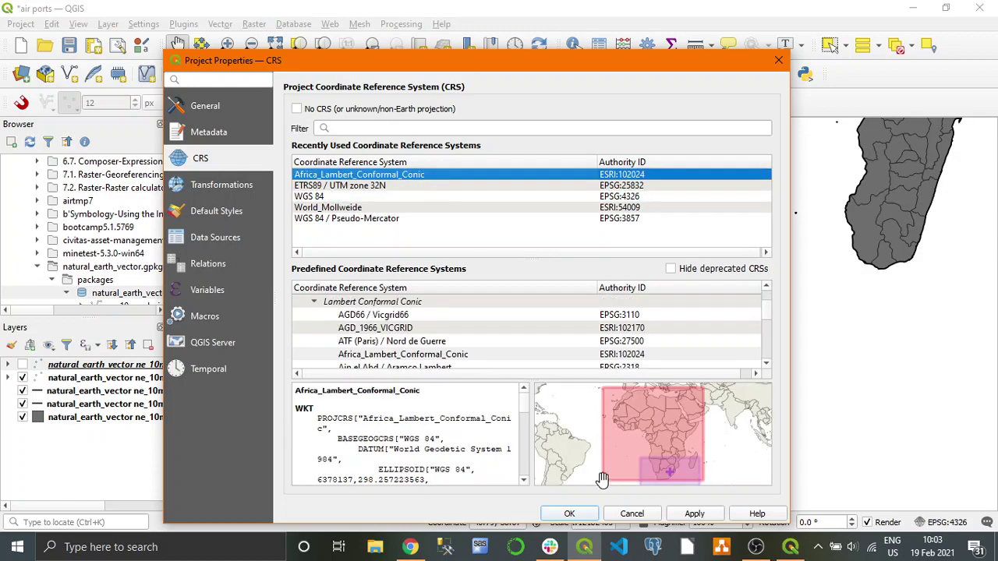
click(588, 514)
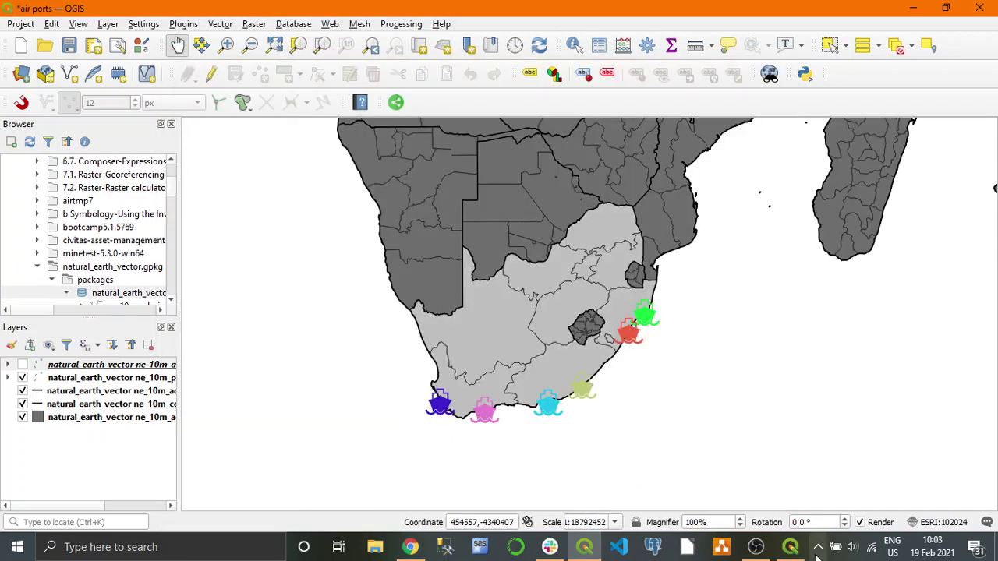
click(789, 546)
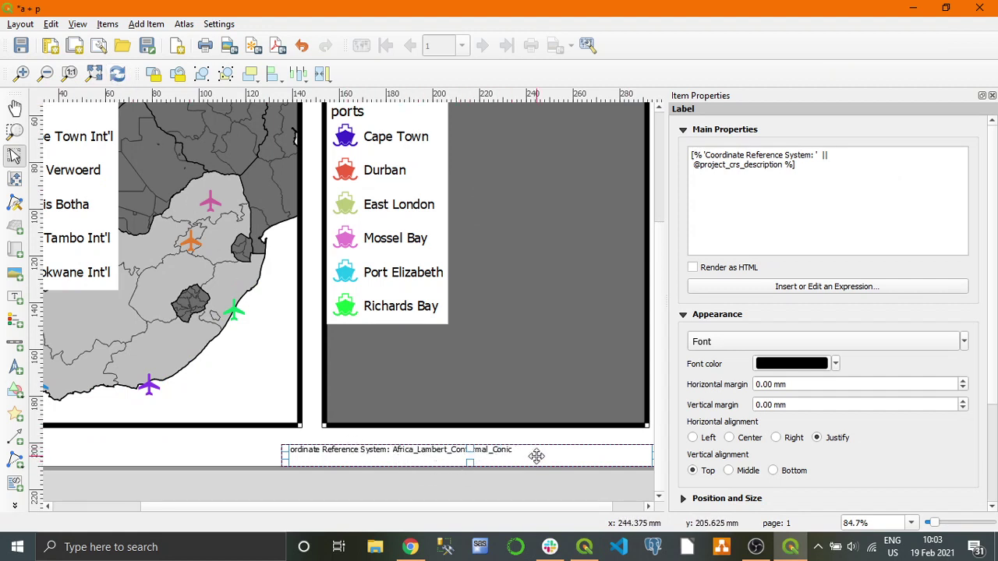
drag(807, 178, 715, 158)
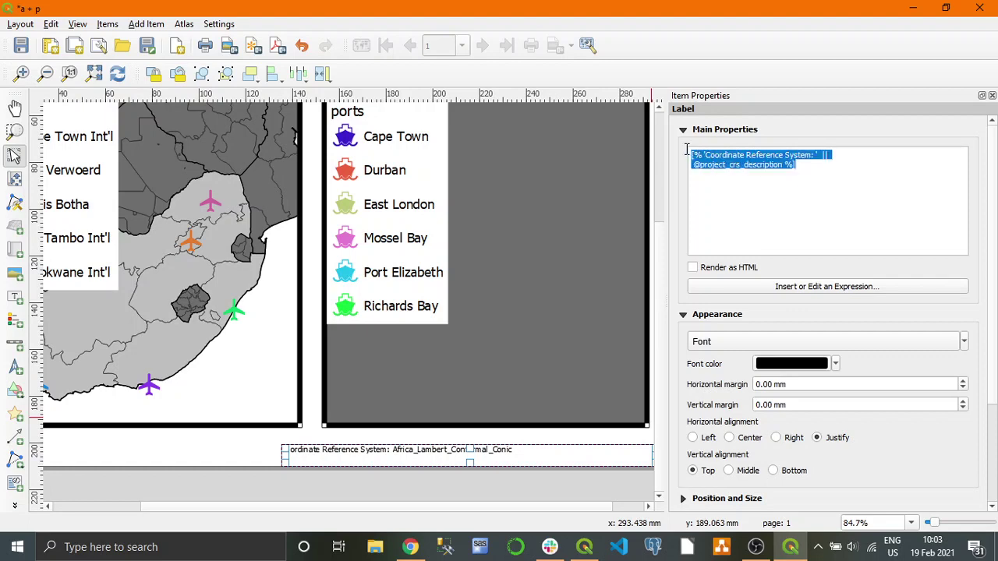
click(763, 287)
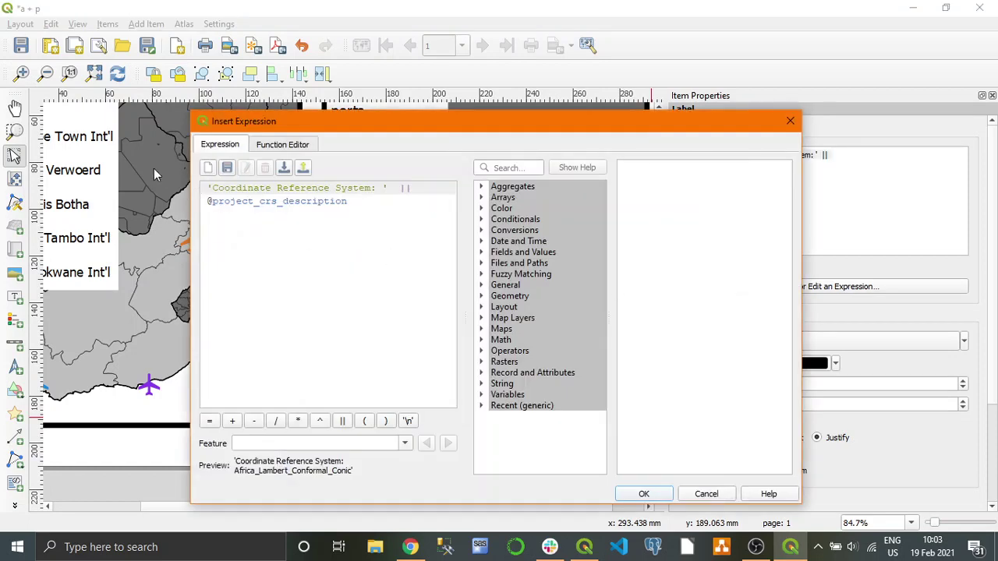
click(206, 201)
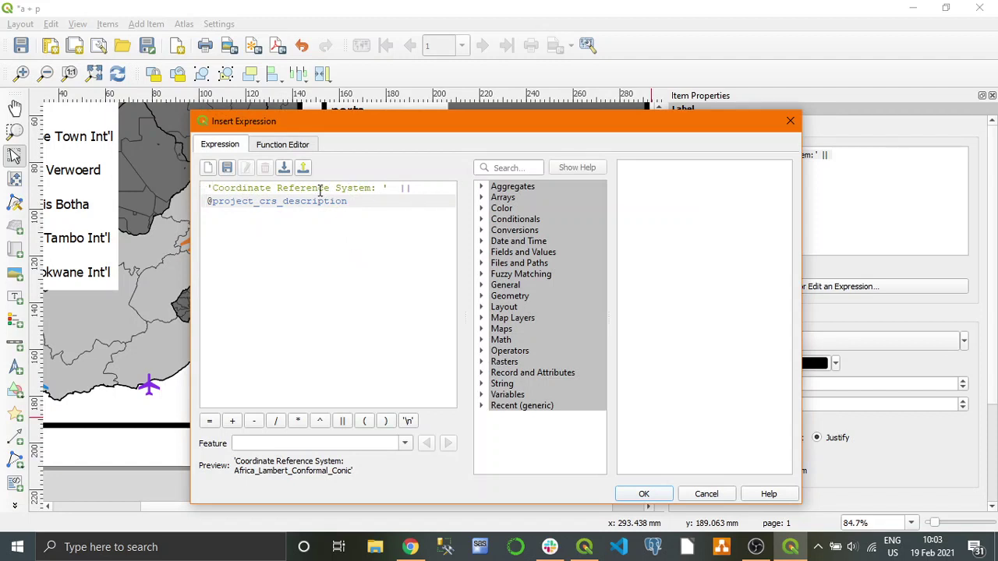
click(515, 167)
text(r)
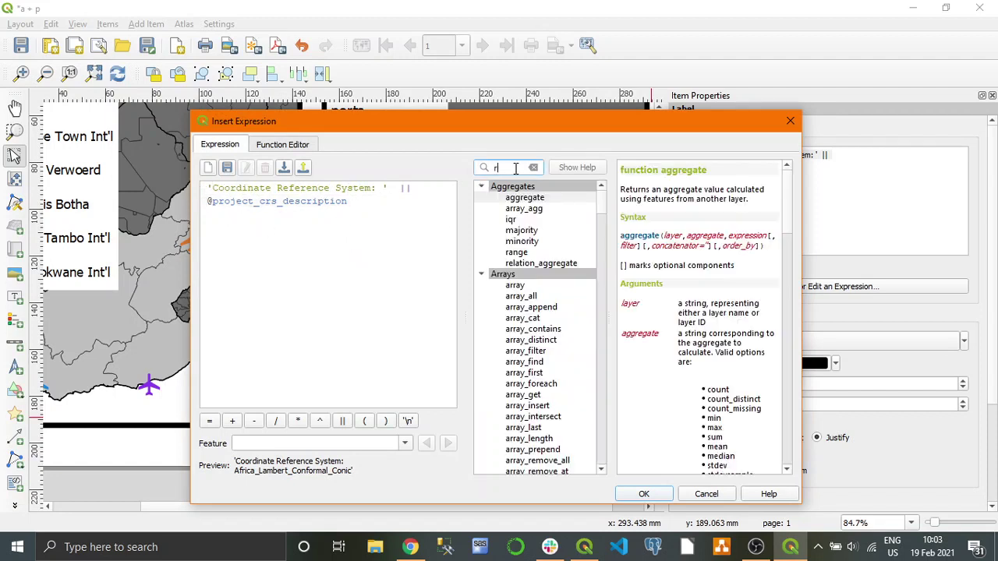
text(ep)
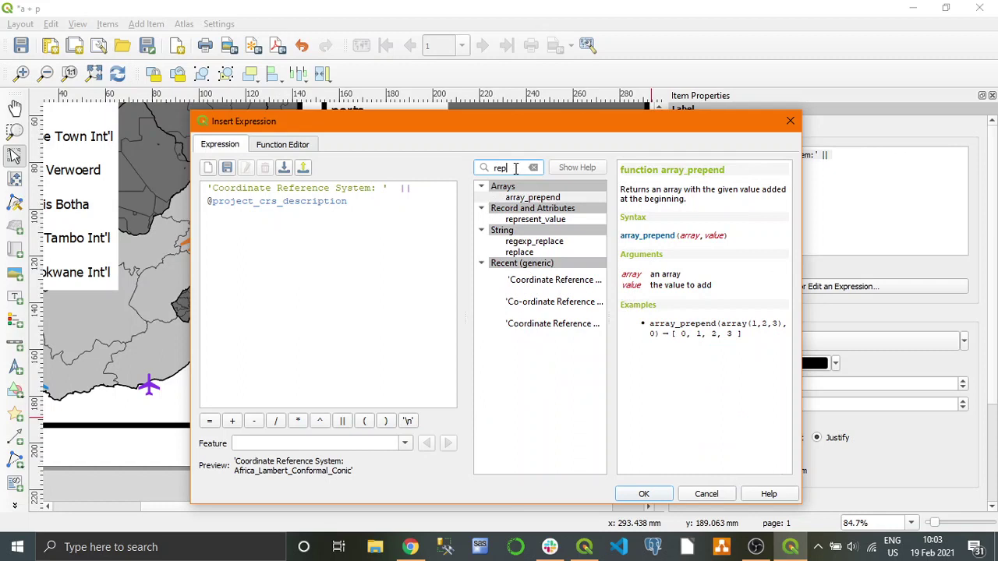
double_click(517, 255)
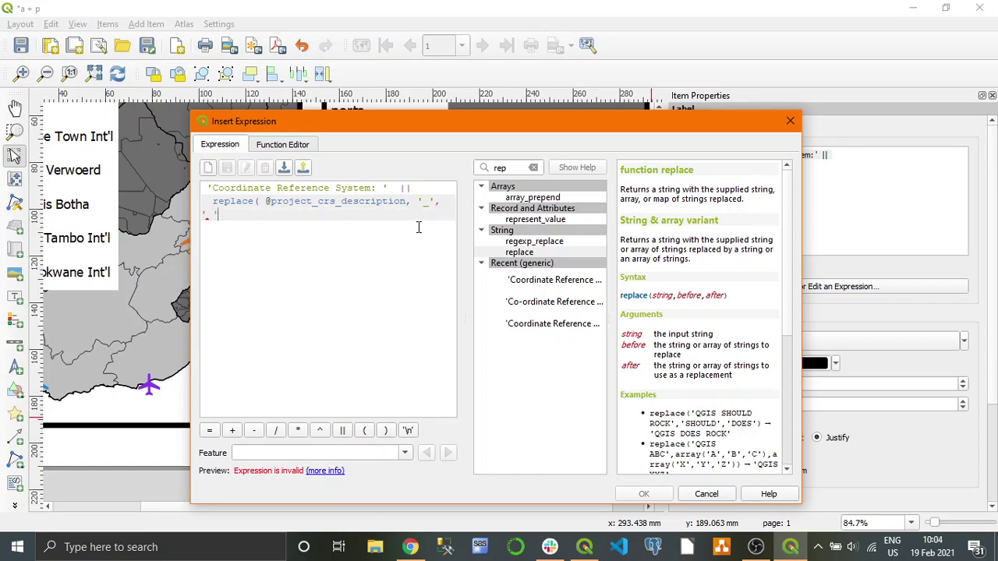
text())
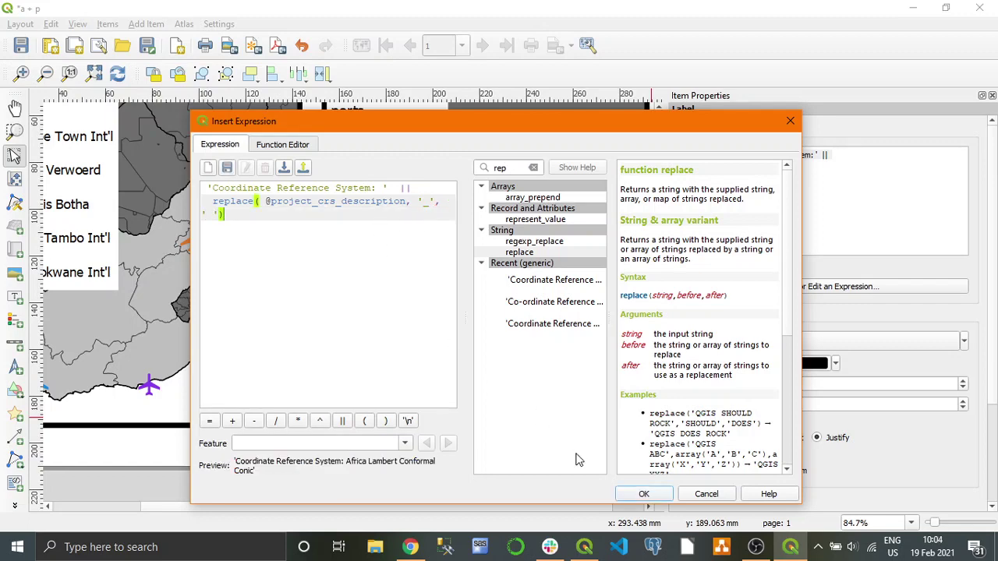
click(644, 494)
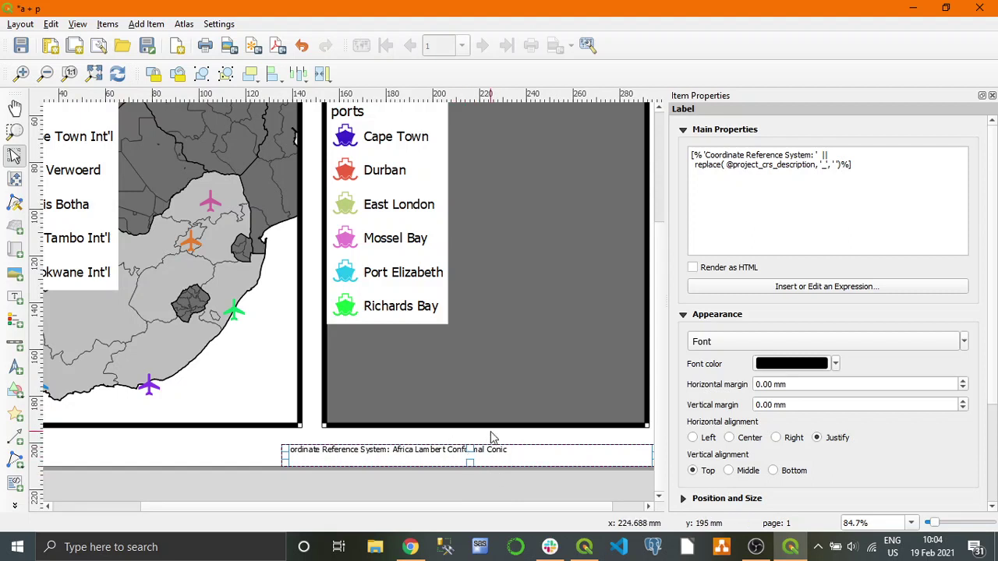
click(491, 438)
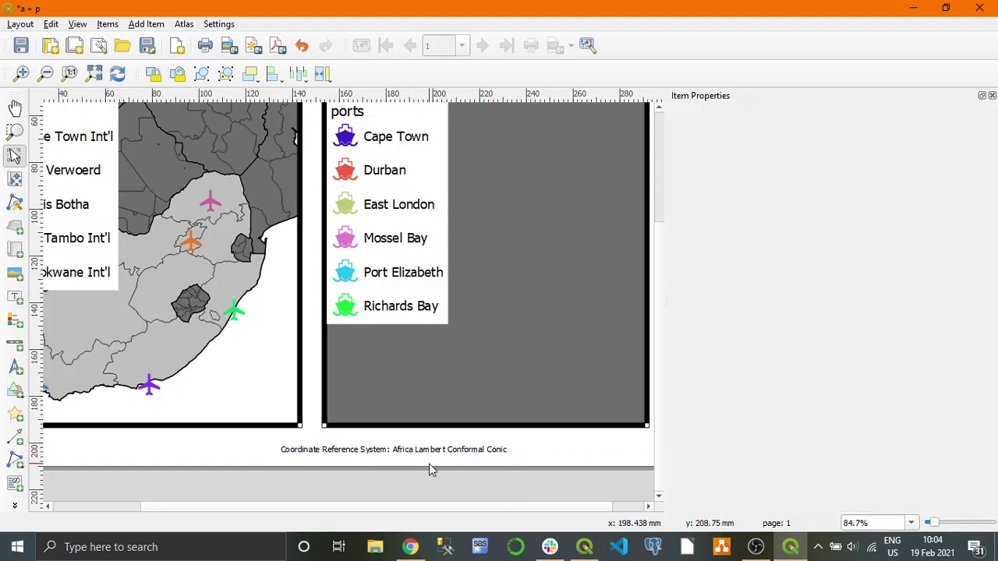
Close the label's item properties, fit the whole page in view and select the title label
click(467, 453)
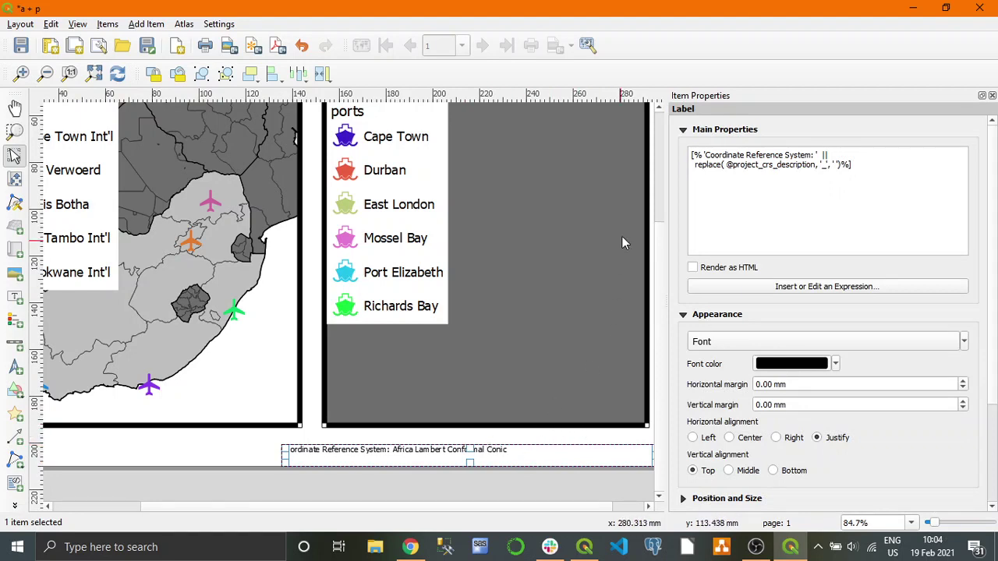
click(993, 95)
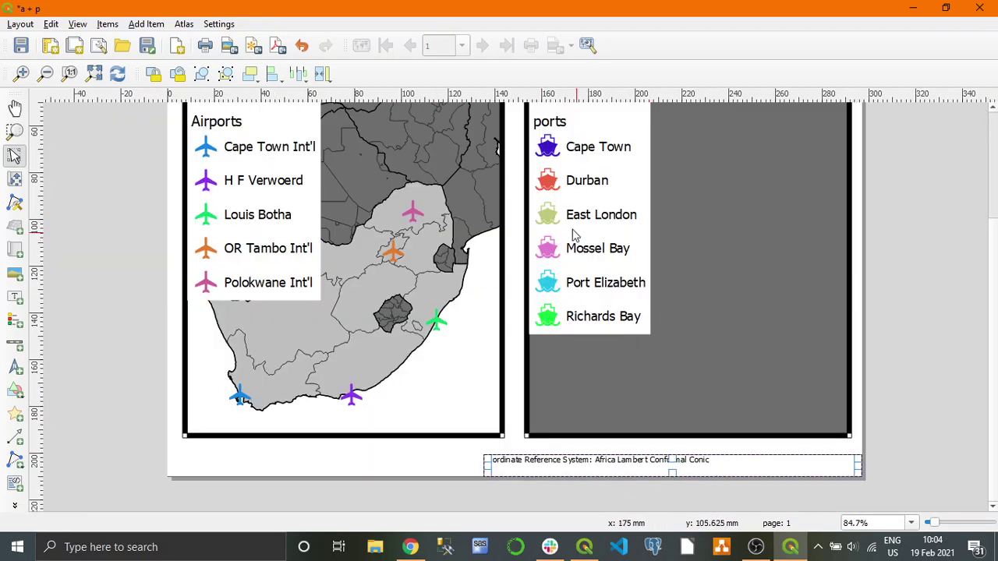
click(94, 73)
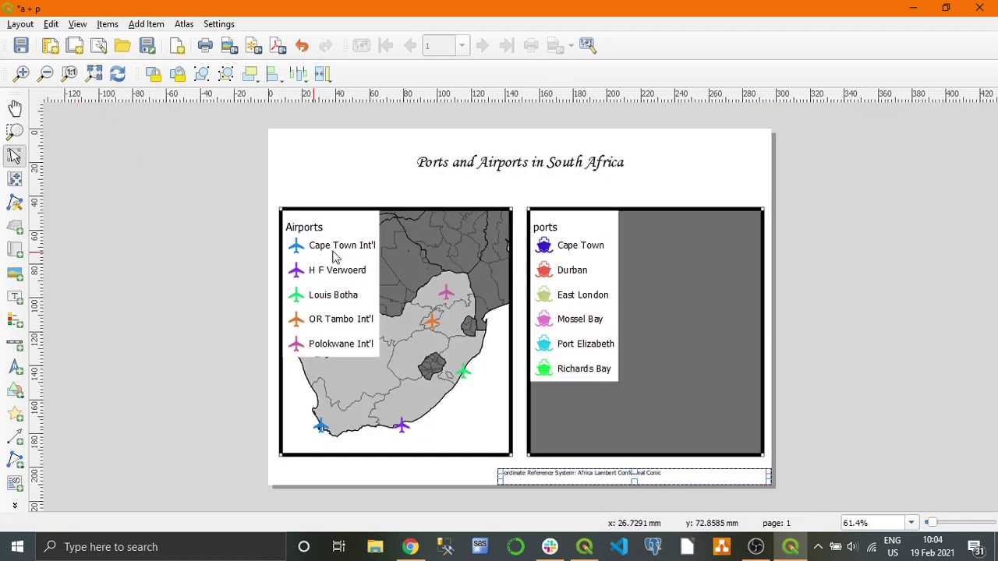
click(296, 188)
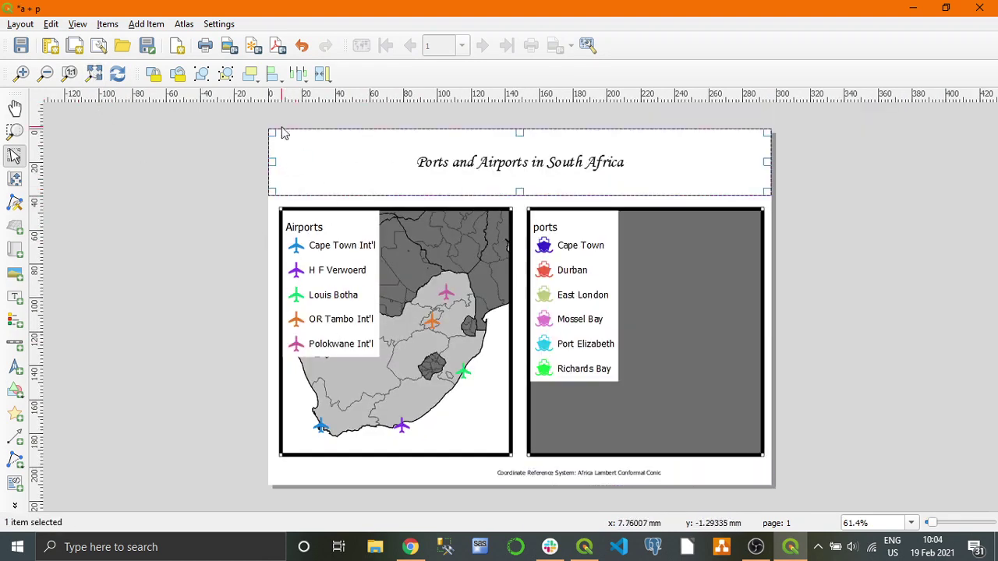
Export the layout as a PNG image named "a + p final" in the Desktop's NERDVANA VIDEO folder, at 300 dpi with antialiasing
click(229, 45)
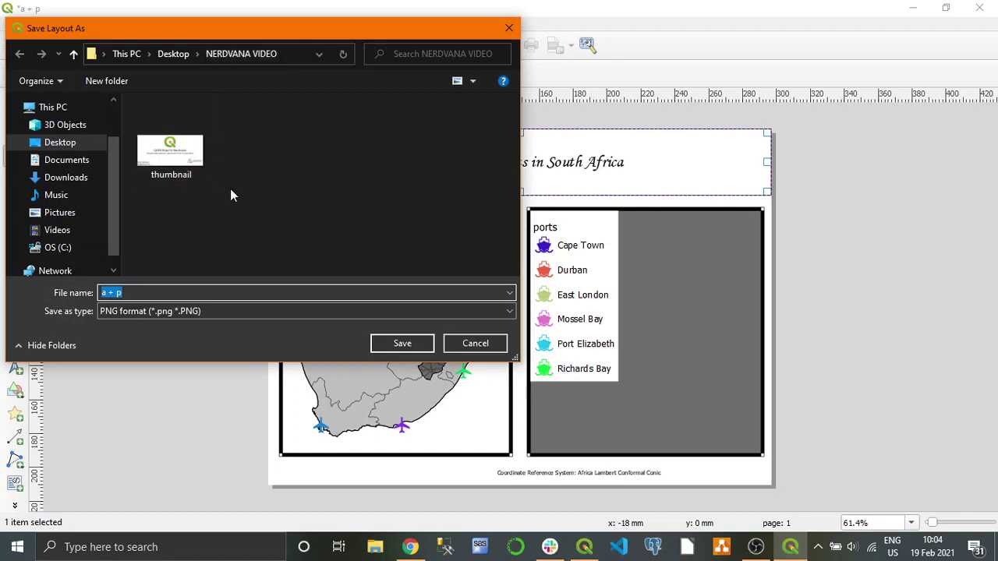
click(62, 143)
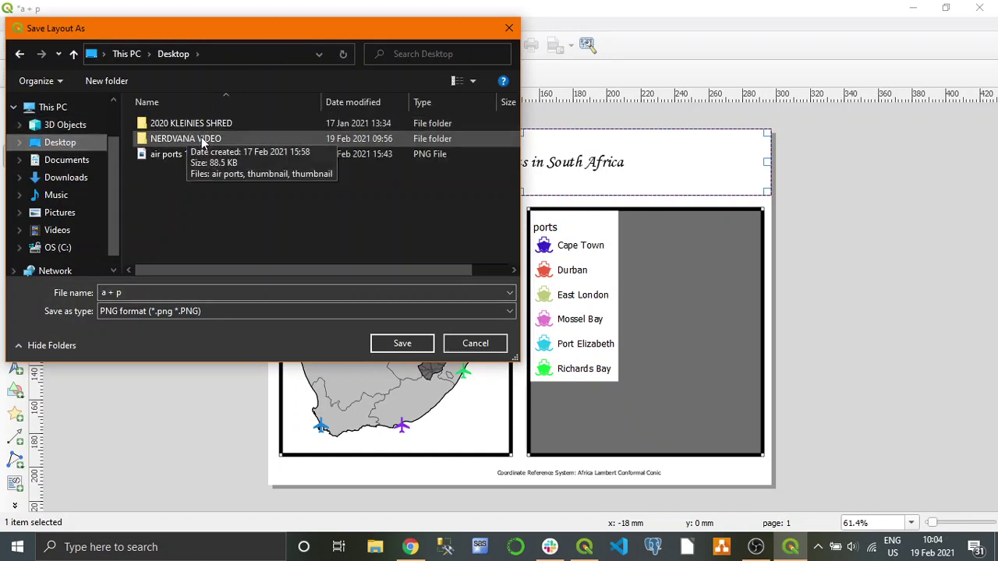
double_click(200, 139)
click(159, 292)
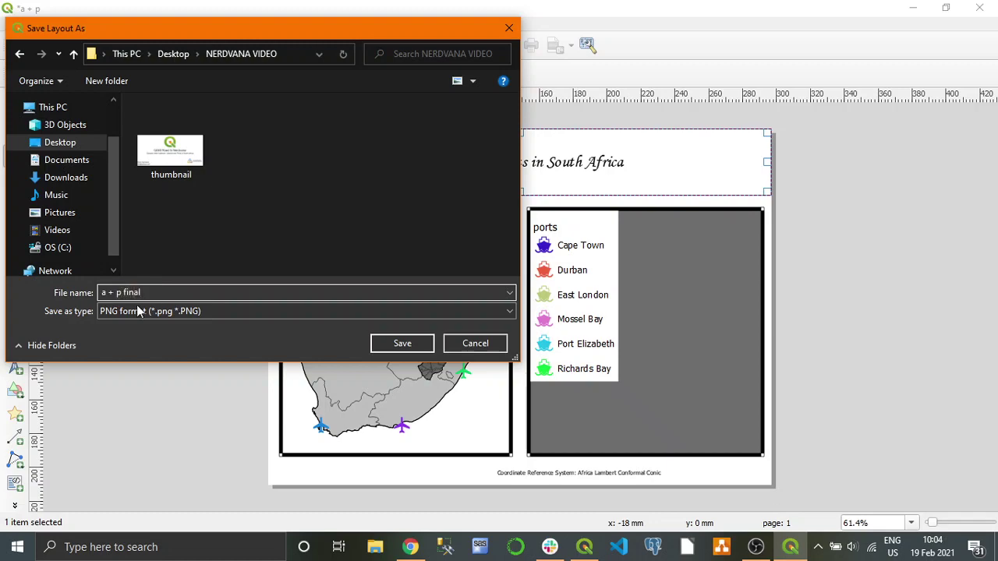
click(390, 344)
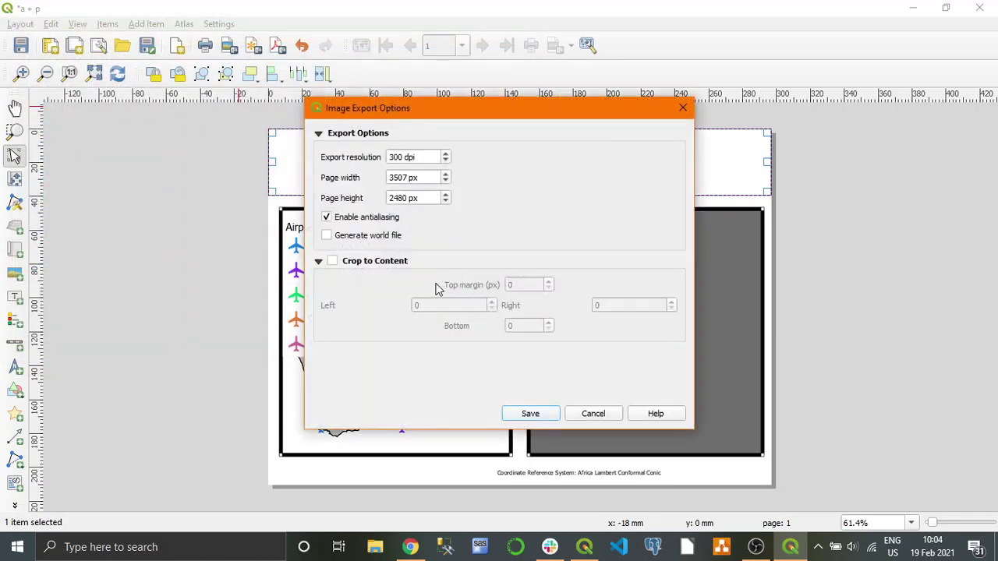
click(518, 409)
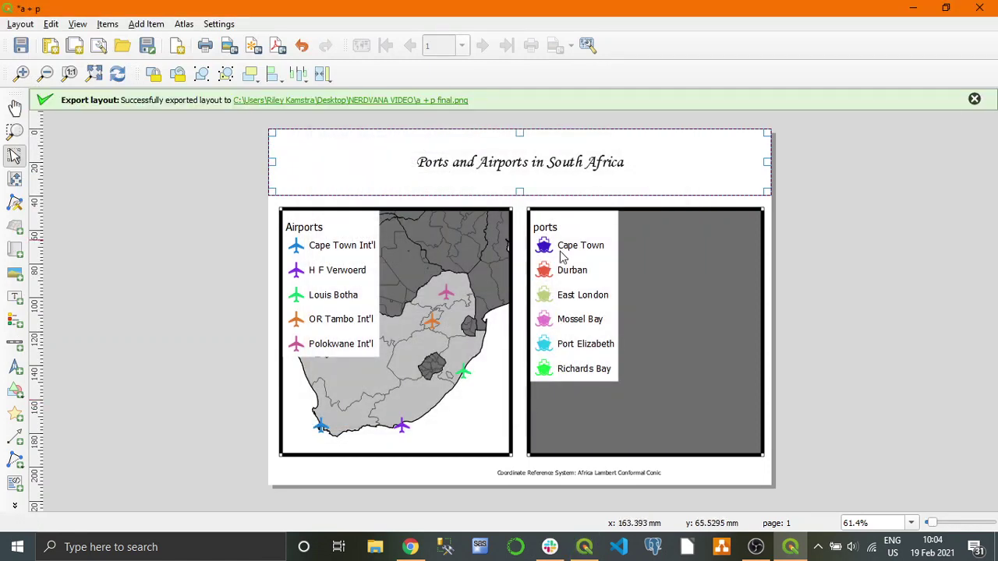
In File Explorer, open "a + p final" from the Desktop's NERDVANA VIDEO folder to check the exported map, and close the image
click(376, 545)
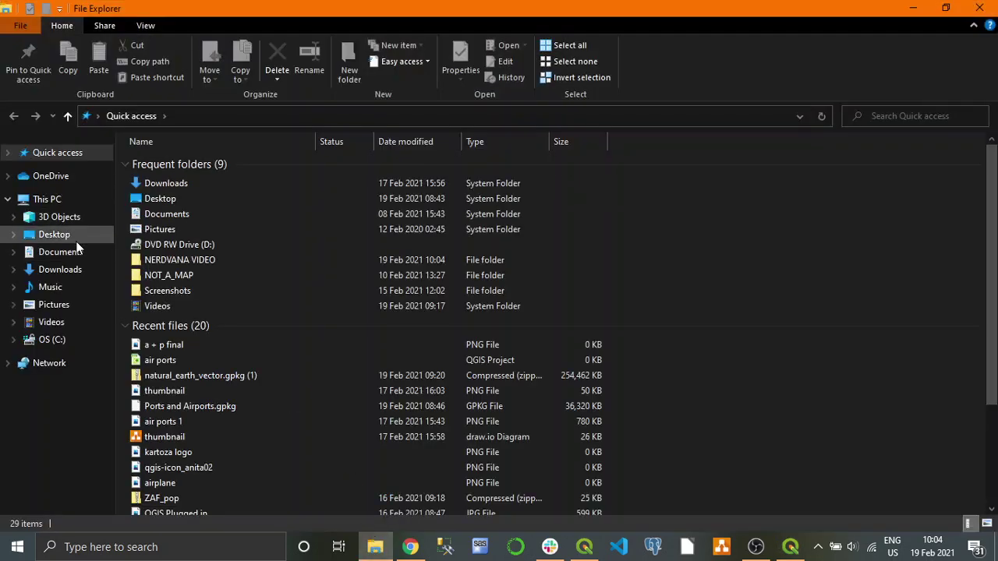
click(76, 239)
double_click(211, 179)
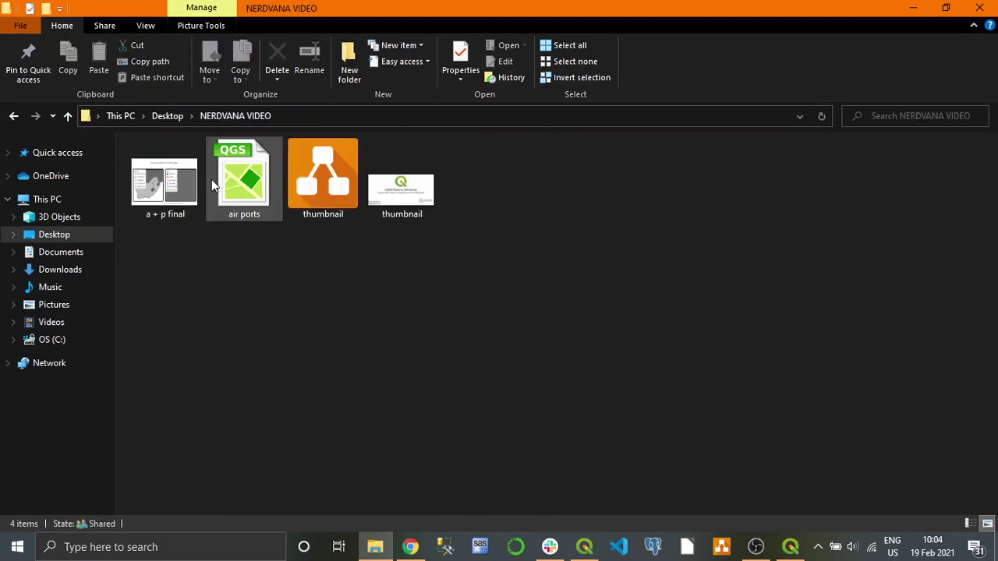
double_click(170, 183)
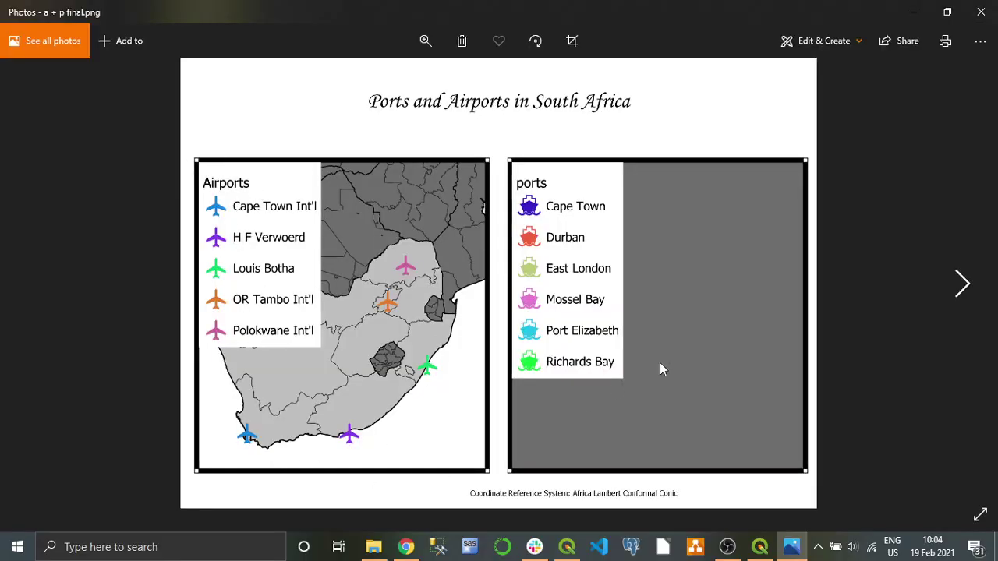
click(981, 12)
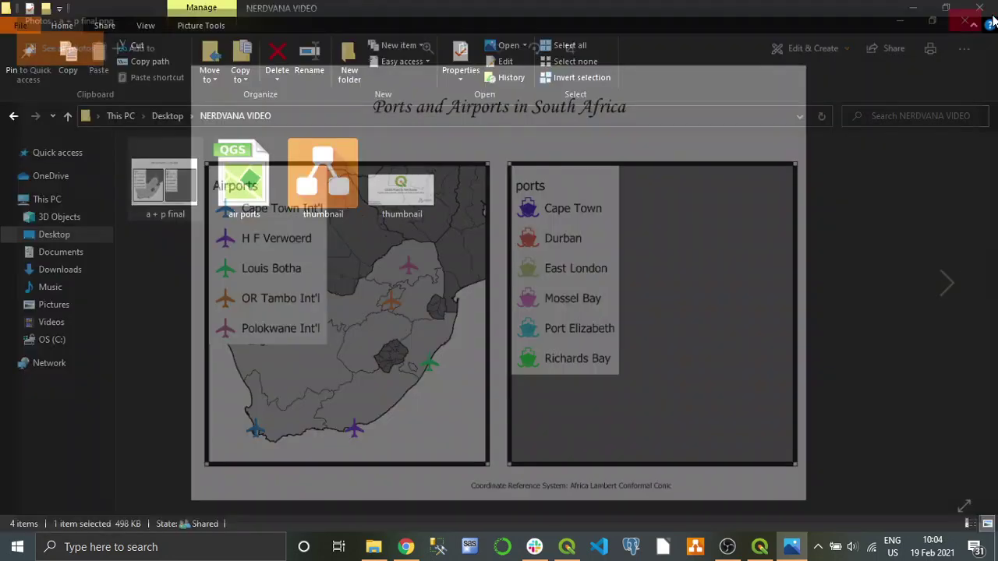